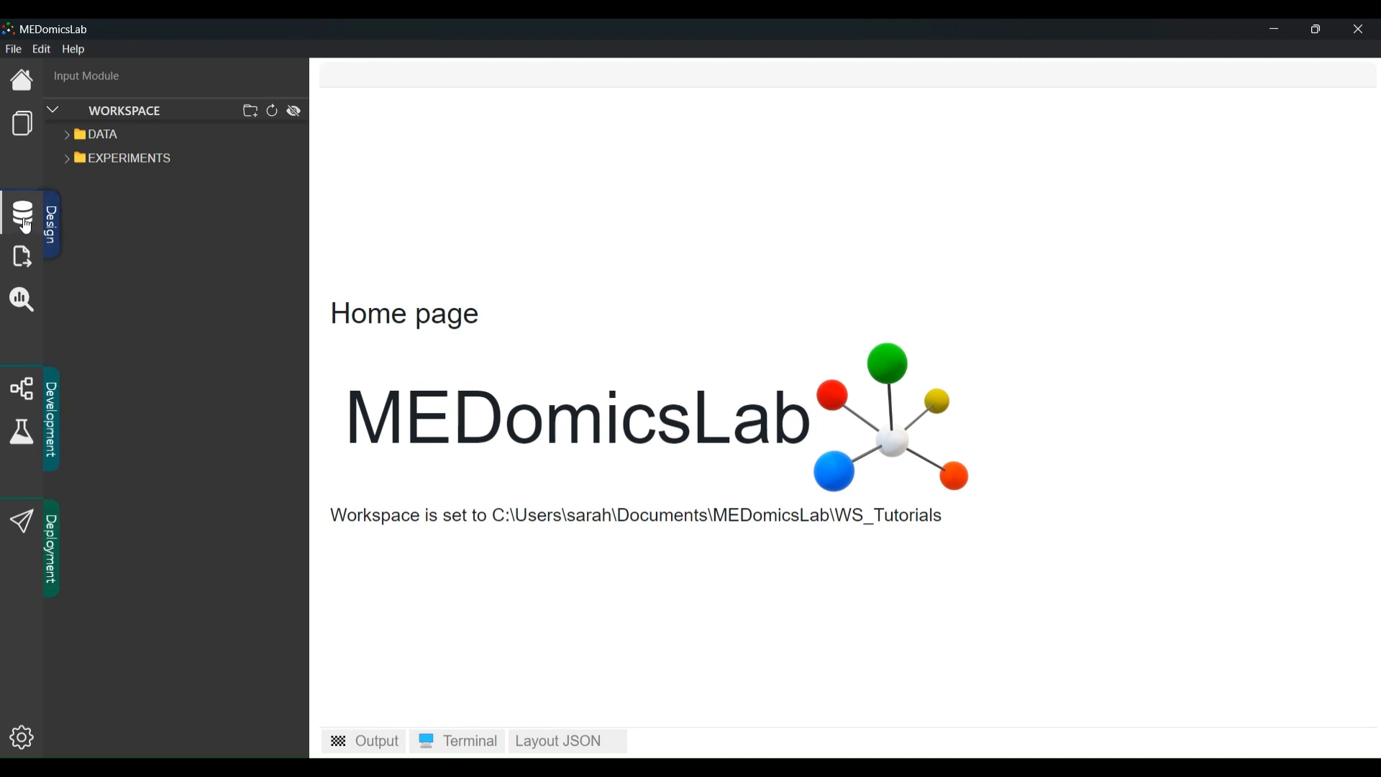
Open the Input module and expand its Merge tool
click(26, 226)
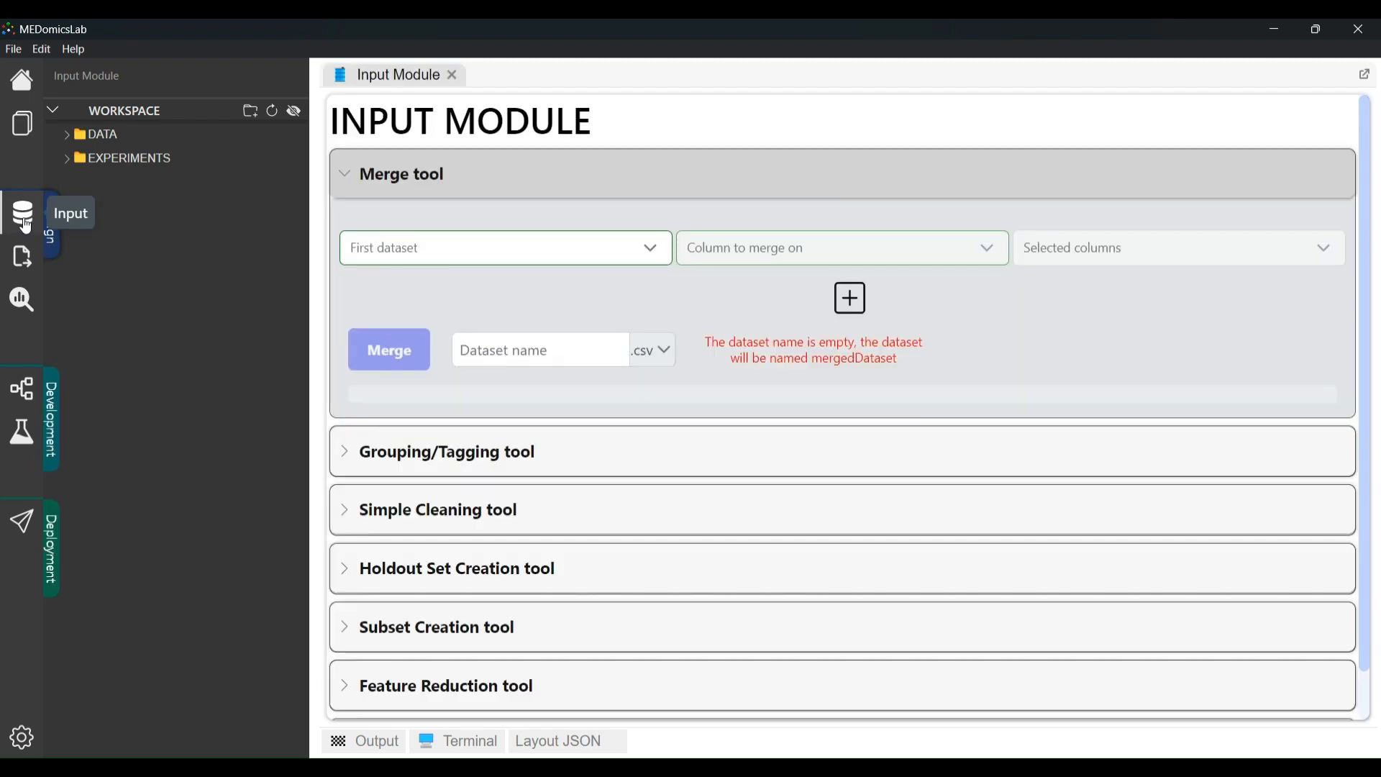
click(369, 182)
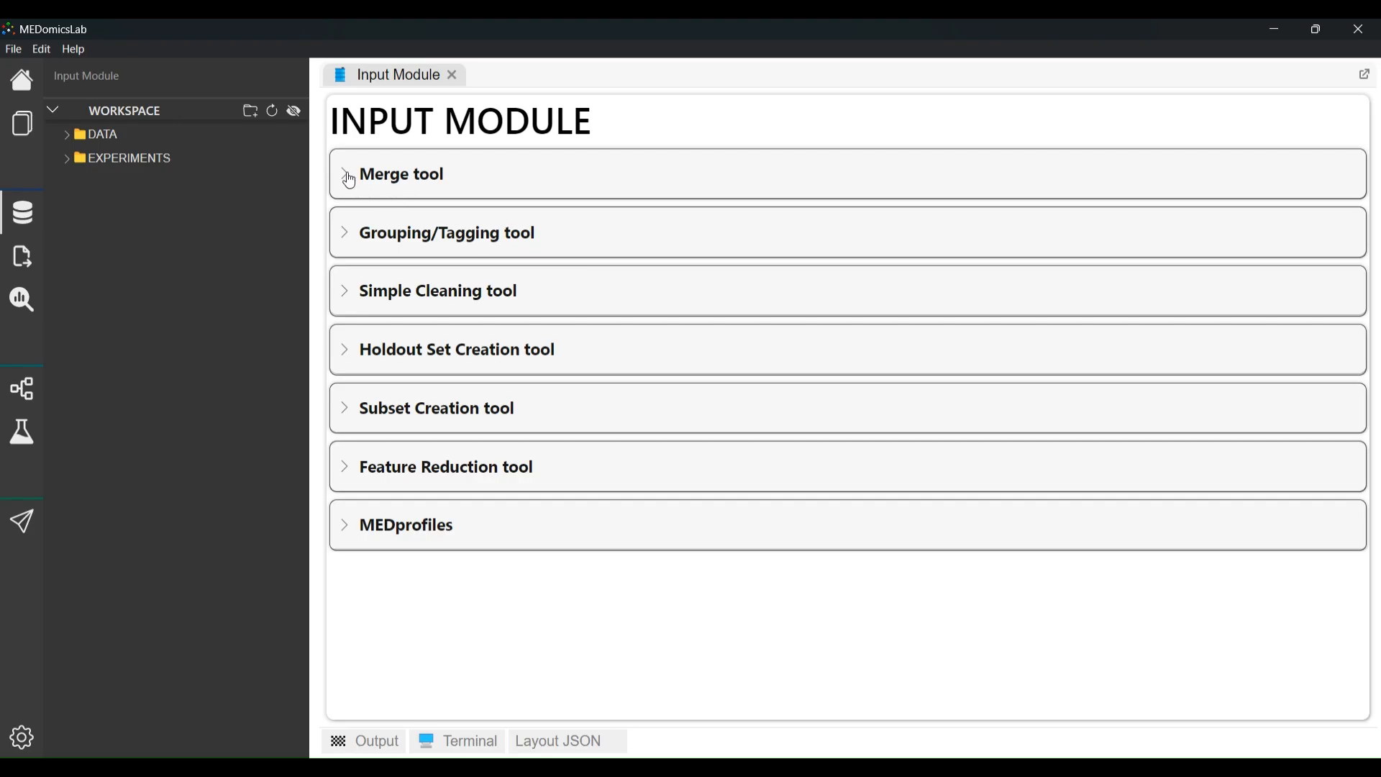
click(350, 181)
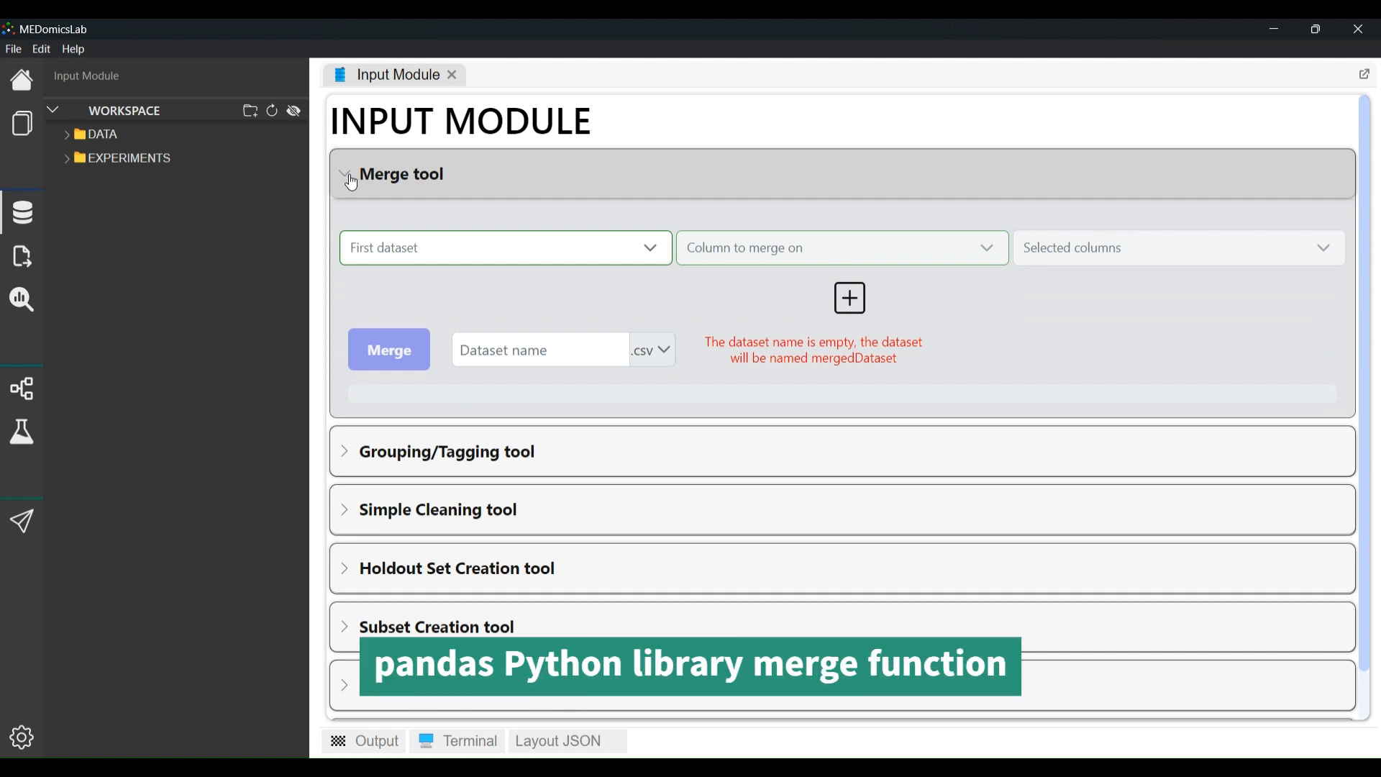
Set holdout_selected_patients_list.csv as the first dataset and subject_id as the column to merge on, keeping all its columns selected
click(654, 248)
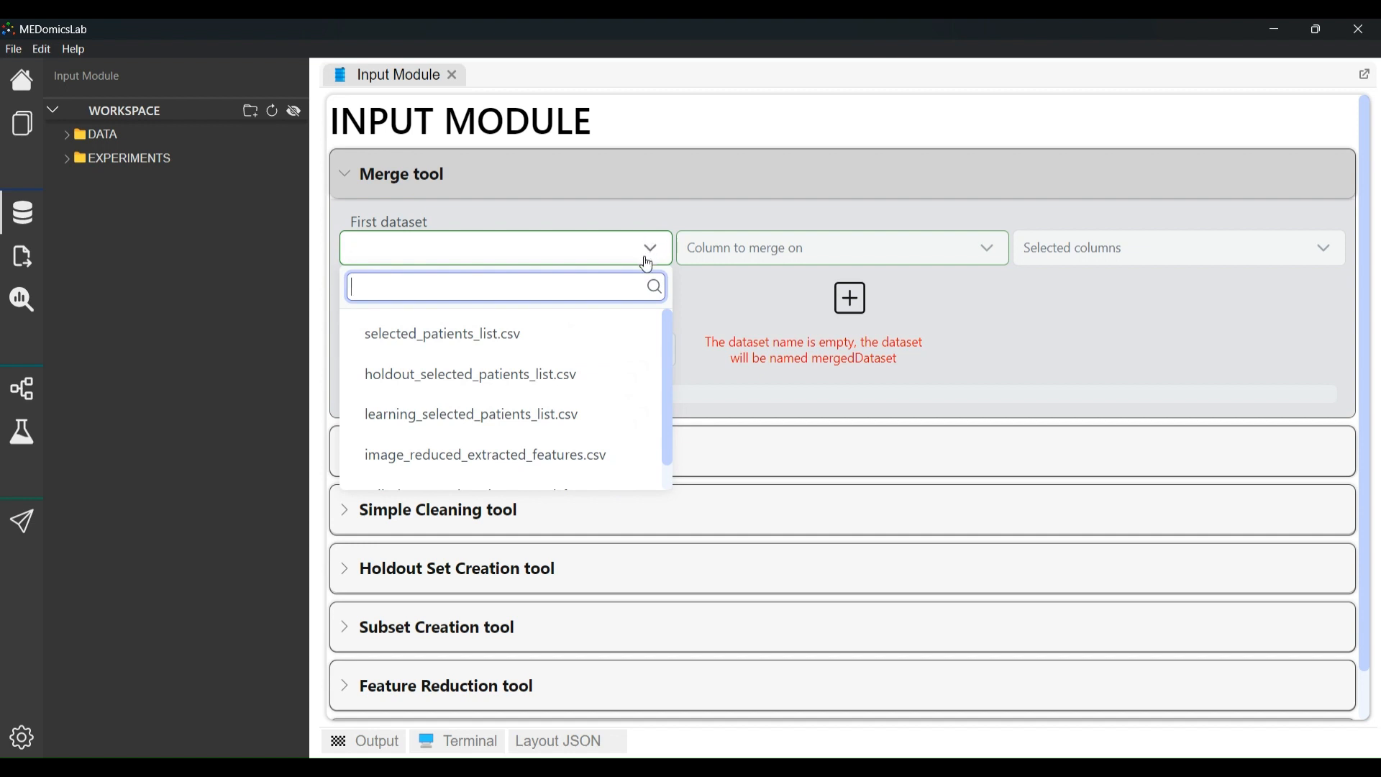
click(576, 378)
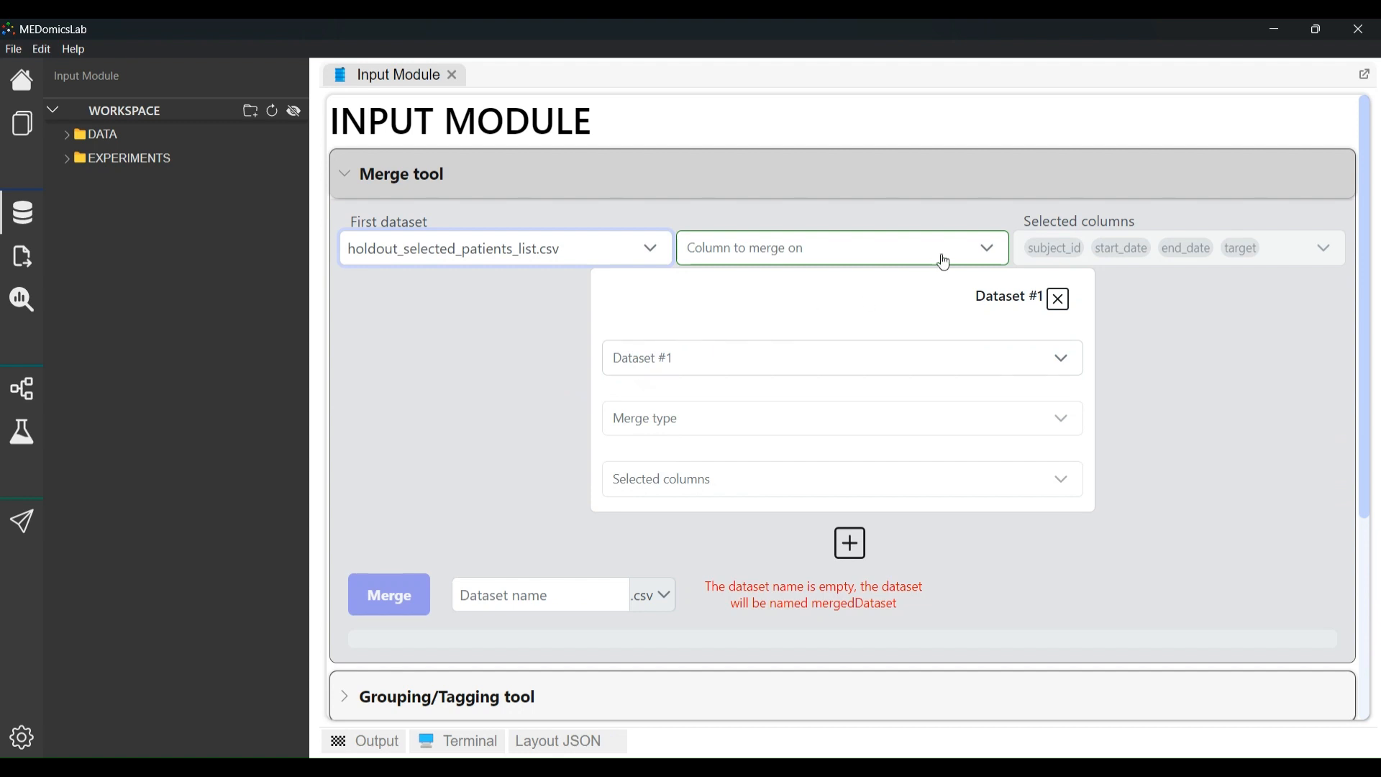
click(983, 260)
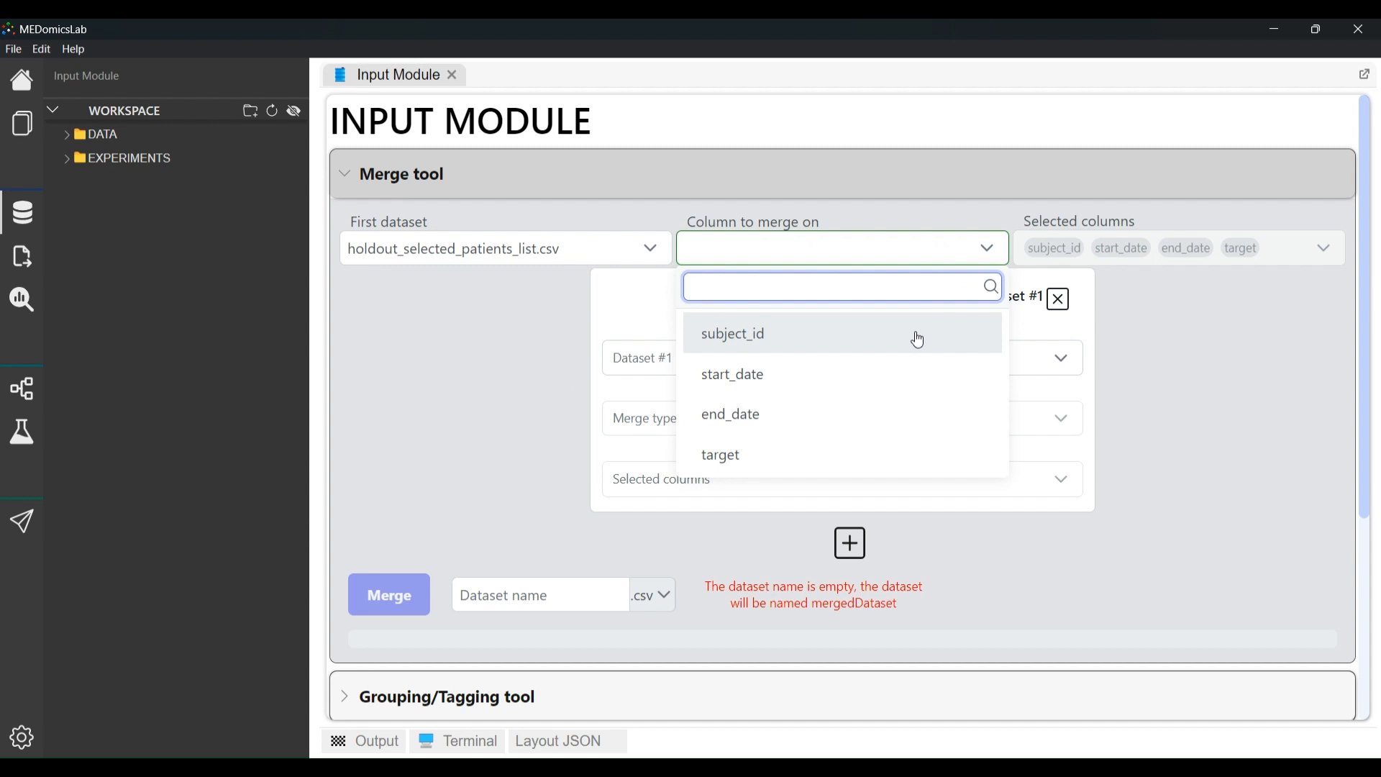
click(923, 339)
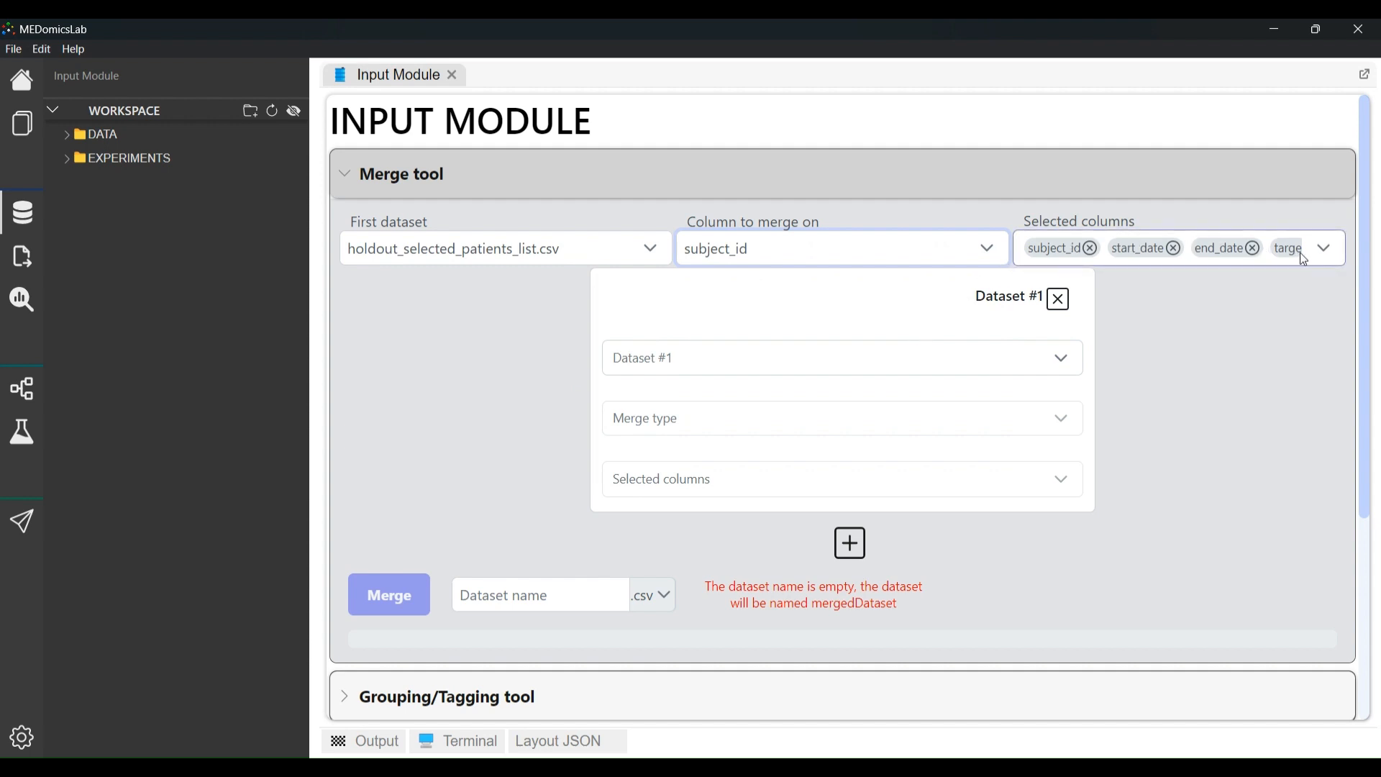
click(1332, 251)
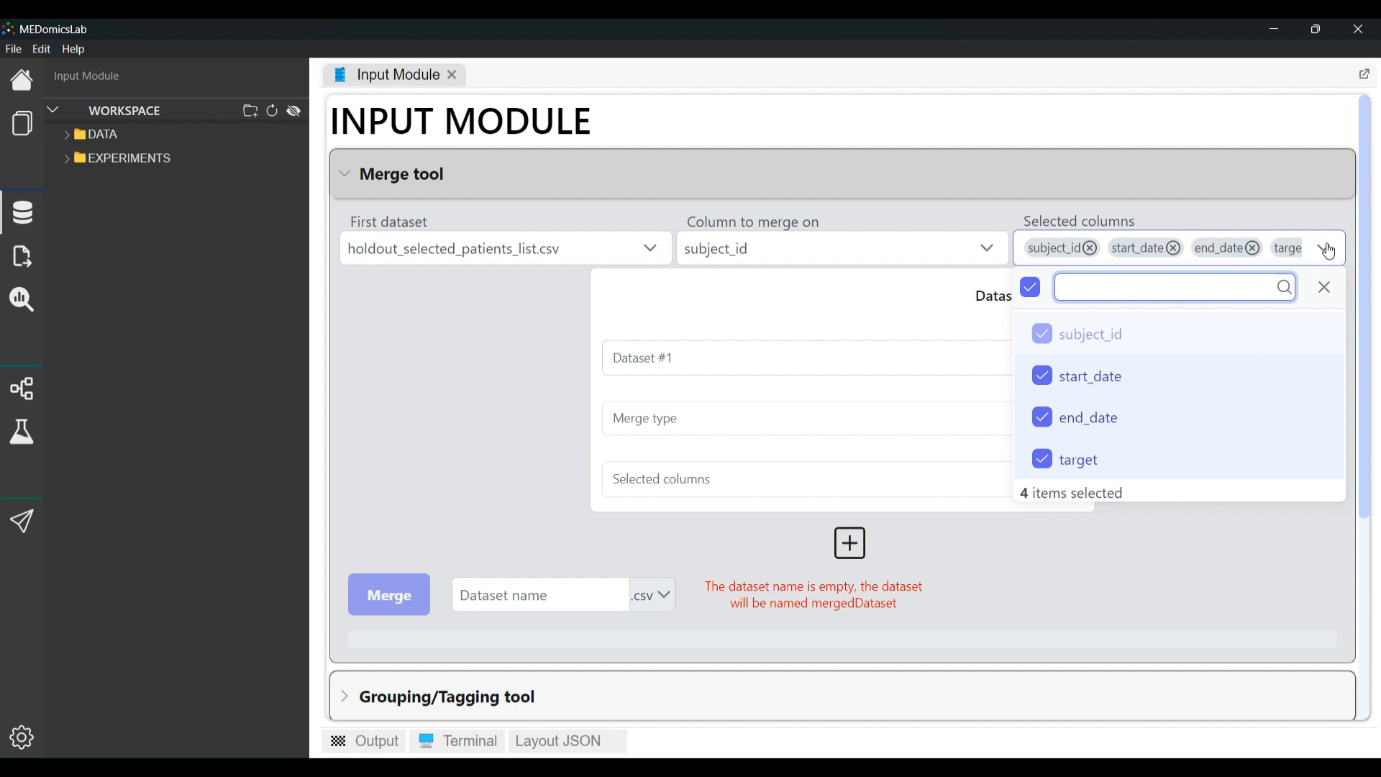
click(1332, 251)
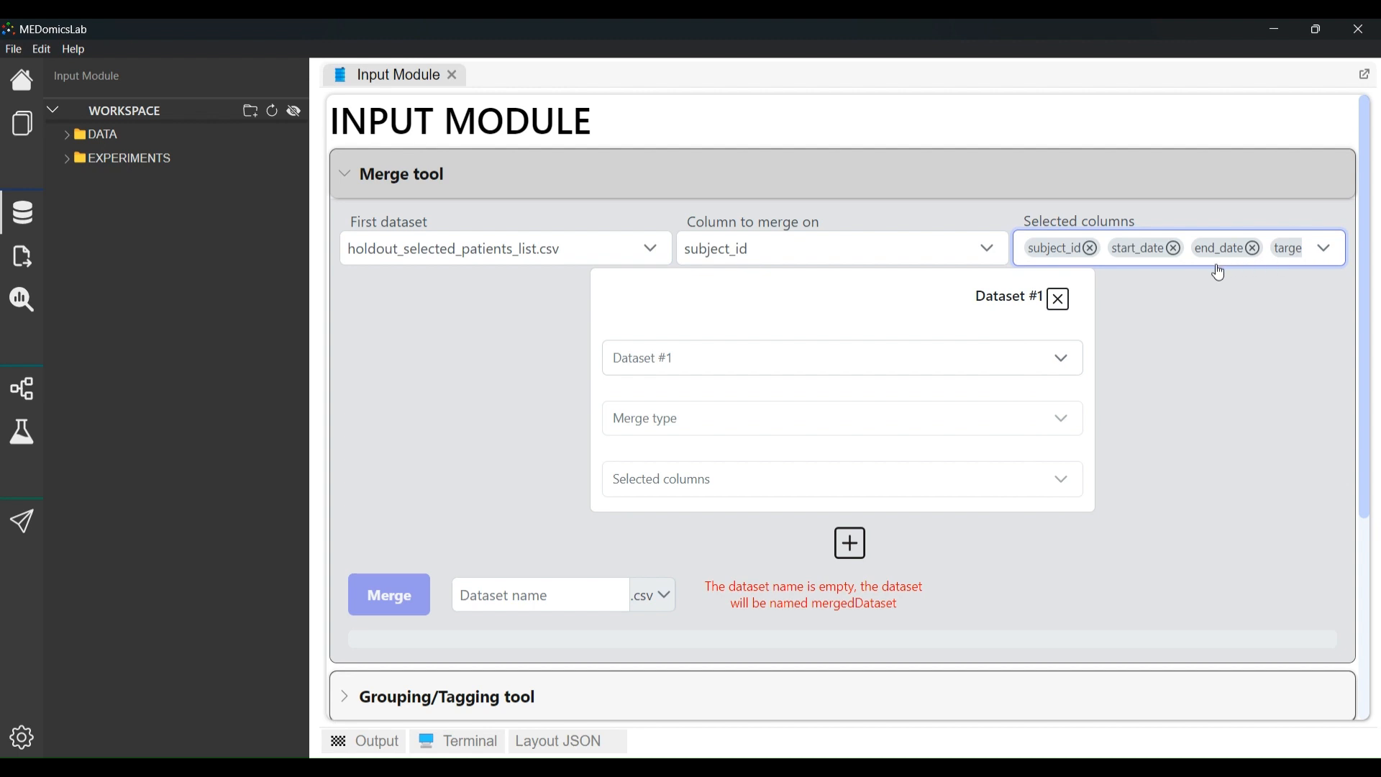
Choose image_reduced_extracted_features.csv as the dataset to merge in, with the Inner merge type
click(1053, 368)
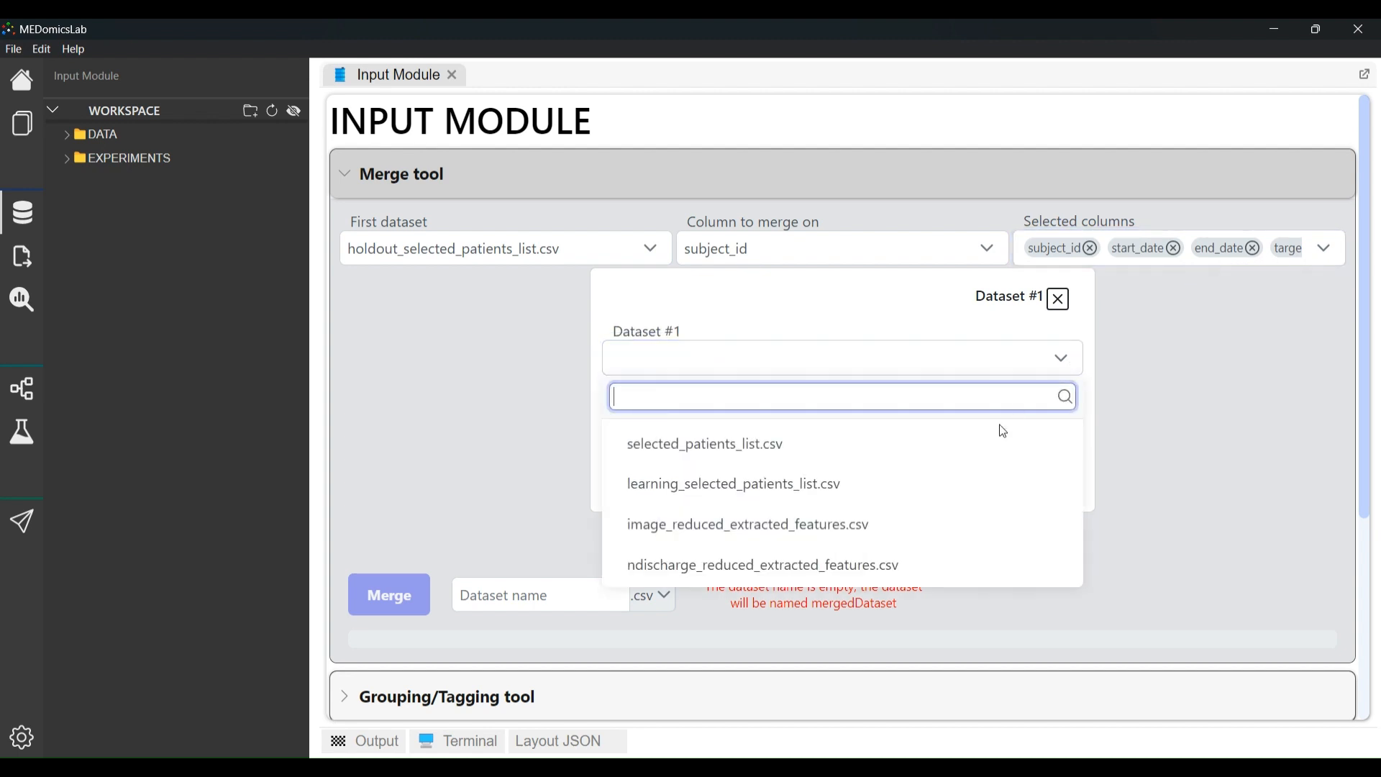
click(943, 526)
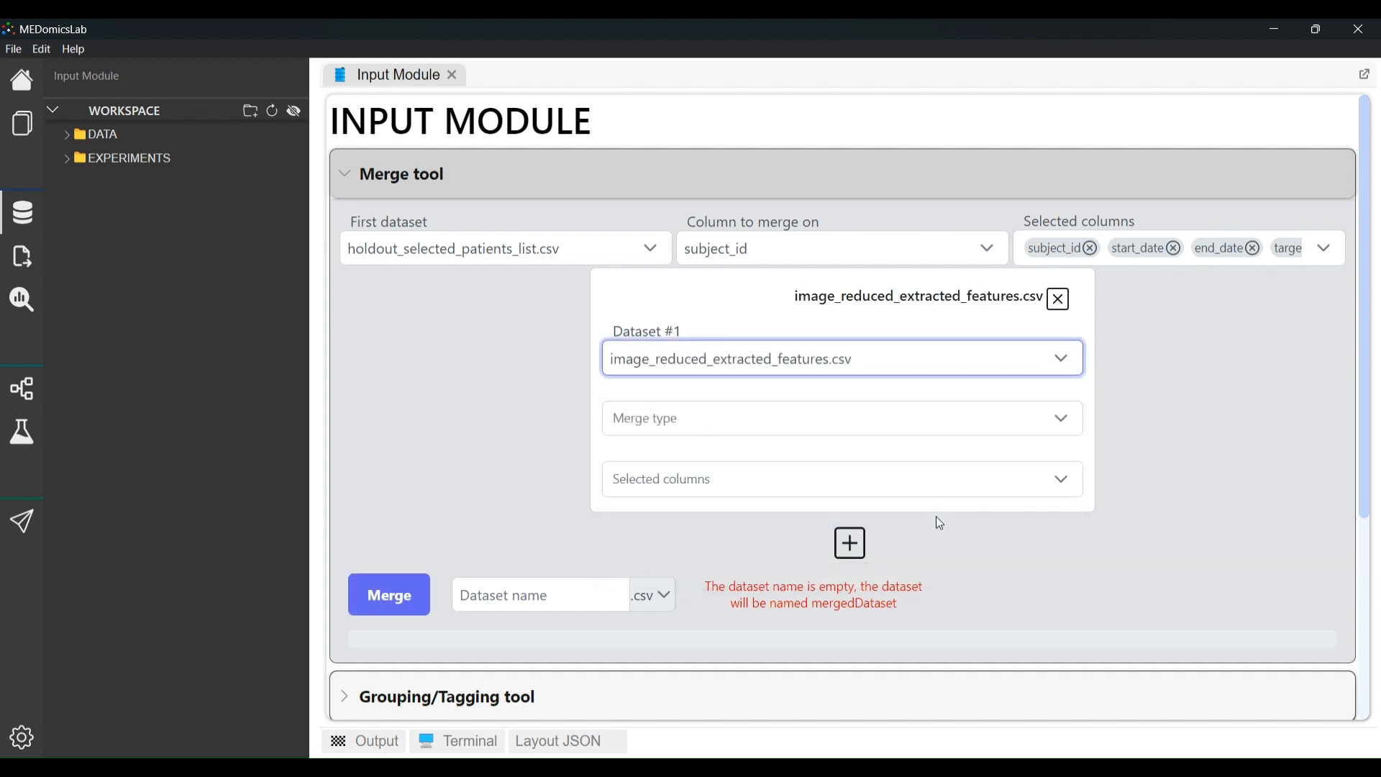
click(1074, 423)
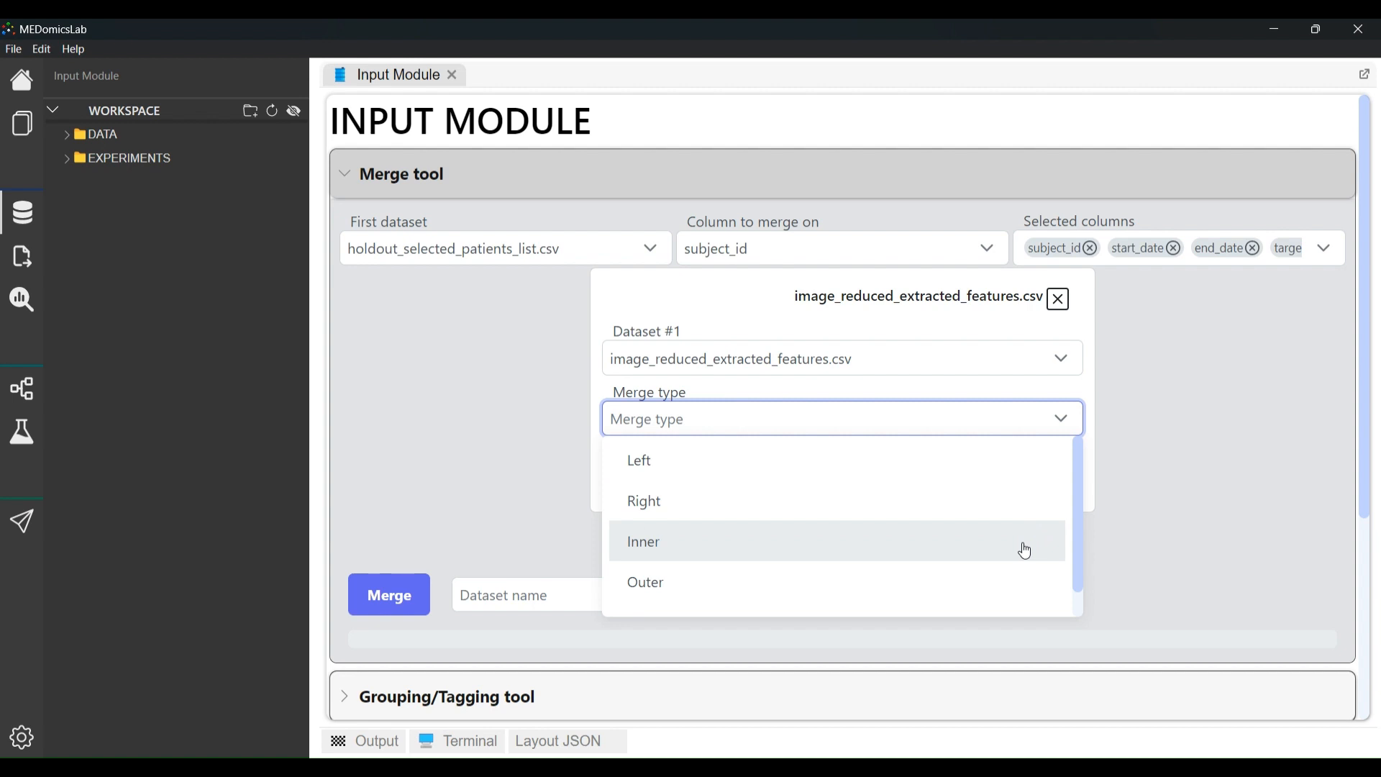
click(1026, 551)
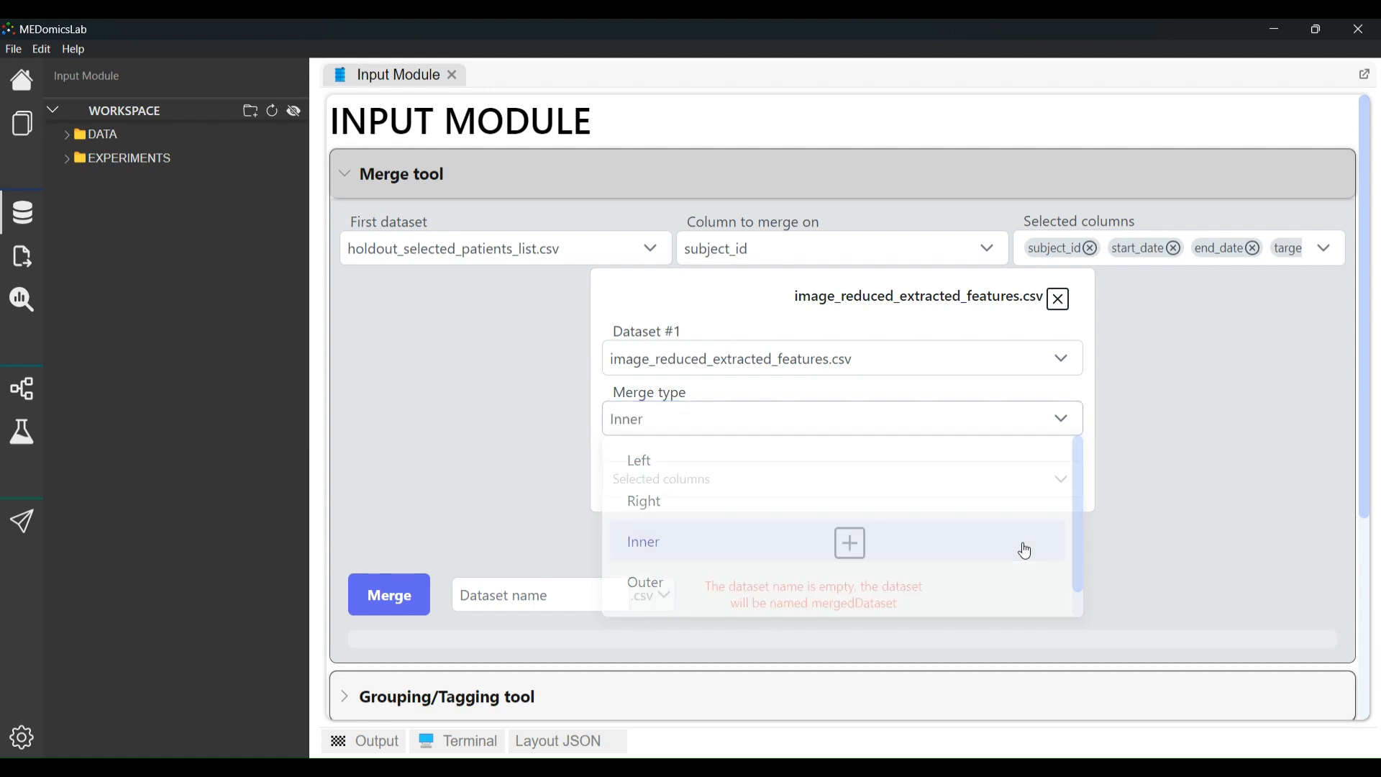
Add the DateTime and img_attr0 columns to the selected columns of image_reduced_extracted_features.csv
click(1068, 486)
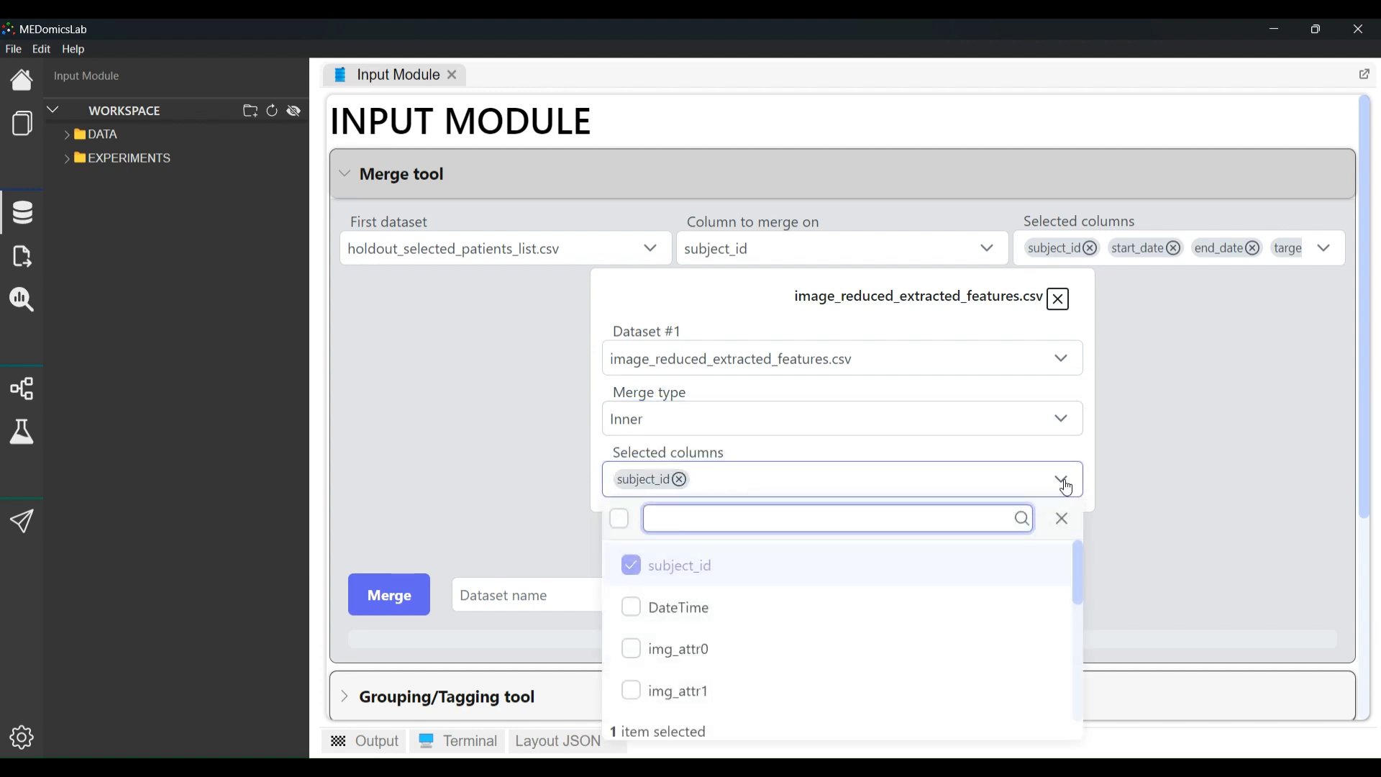
scroll(1079, 583, down, 1)
drag(1079, 590, 1077, 537)
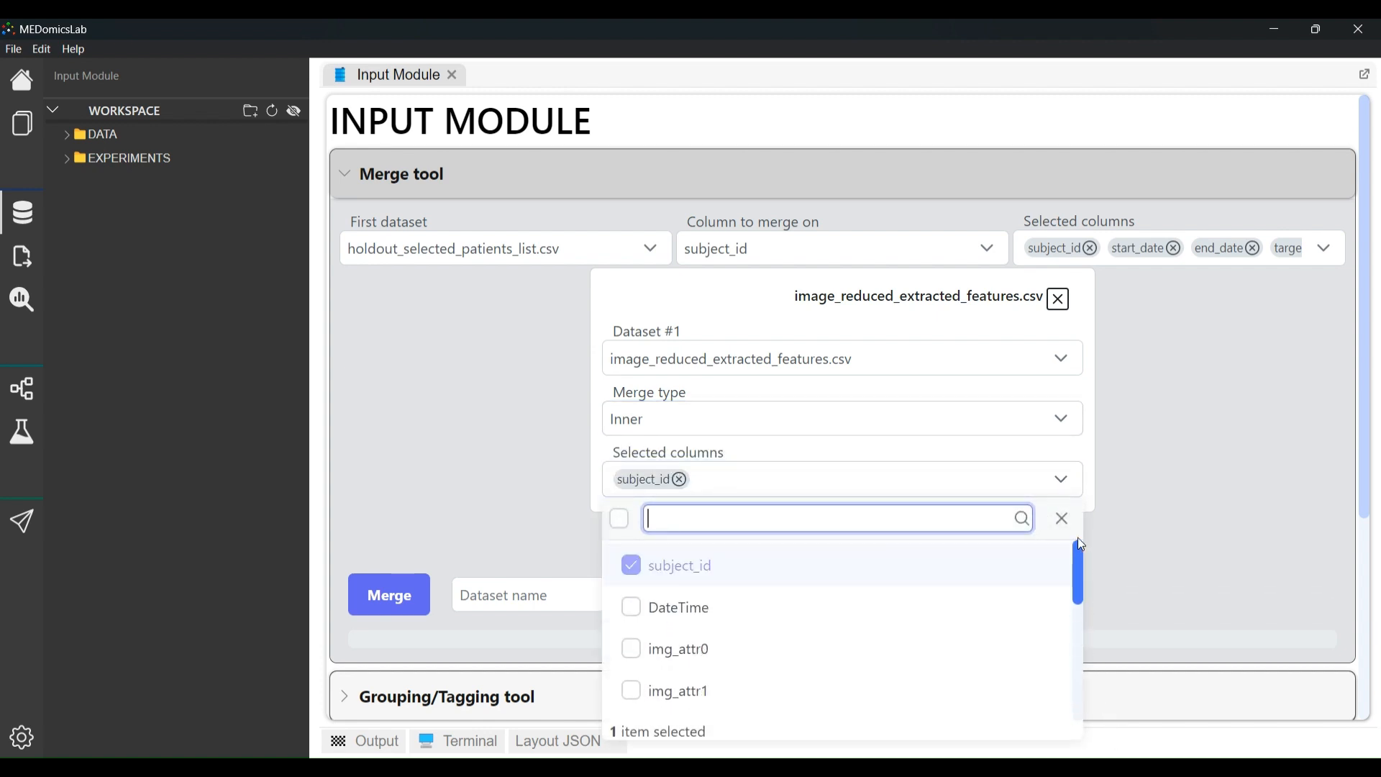
click(633, 608)
click(640, 653)
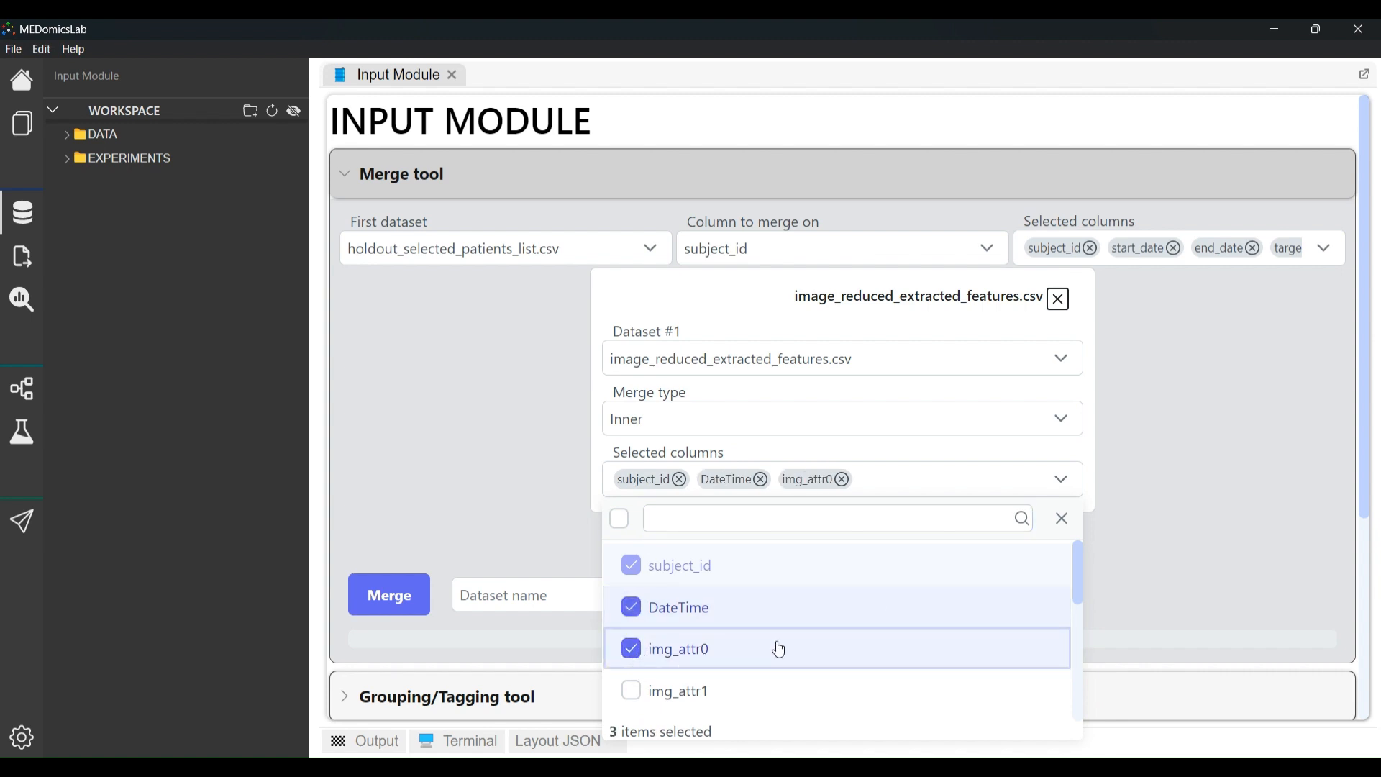
click(1152, 505)
Name the output dataset merge_inner and run the merge
scroll(1091, 465, down, 1)
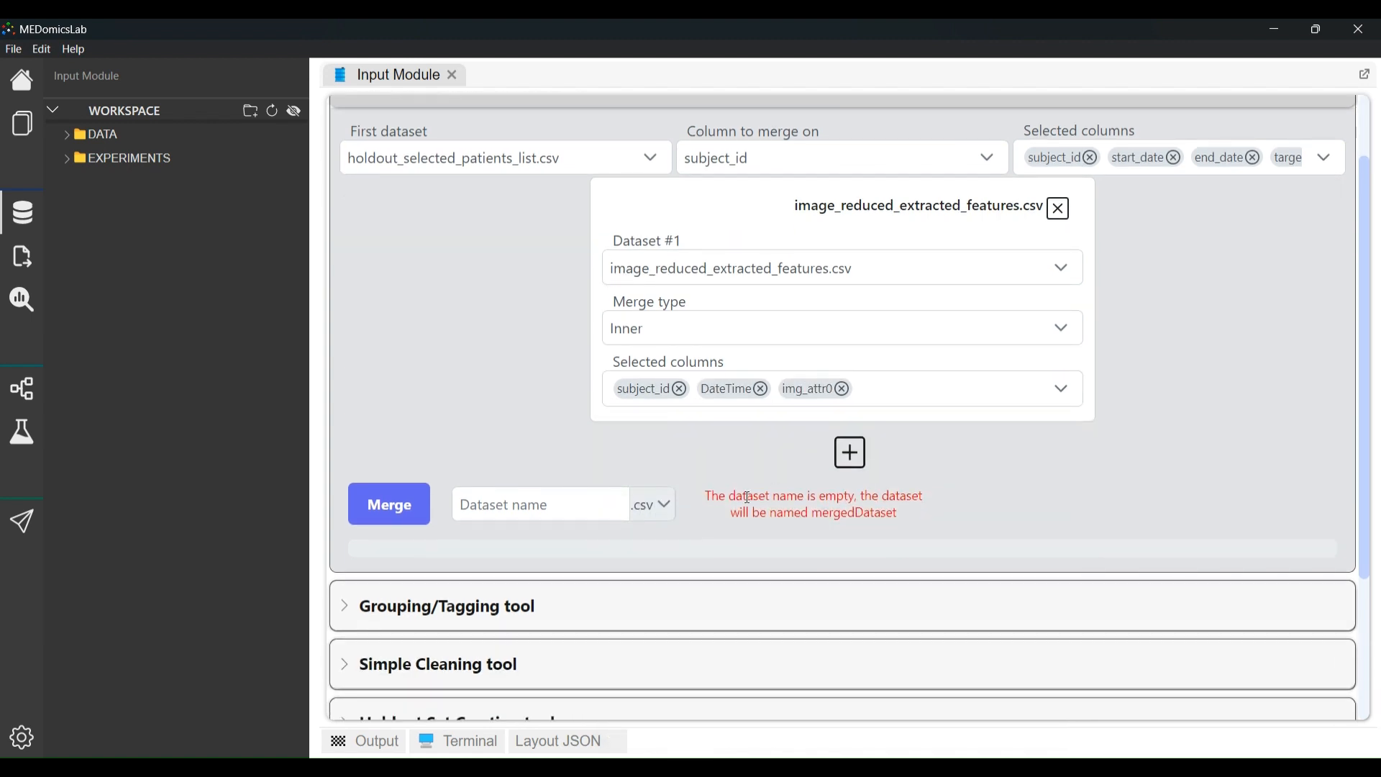
click(551, 506)
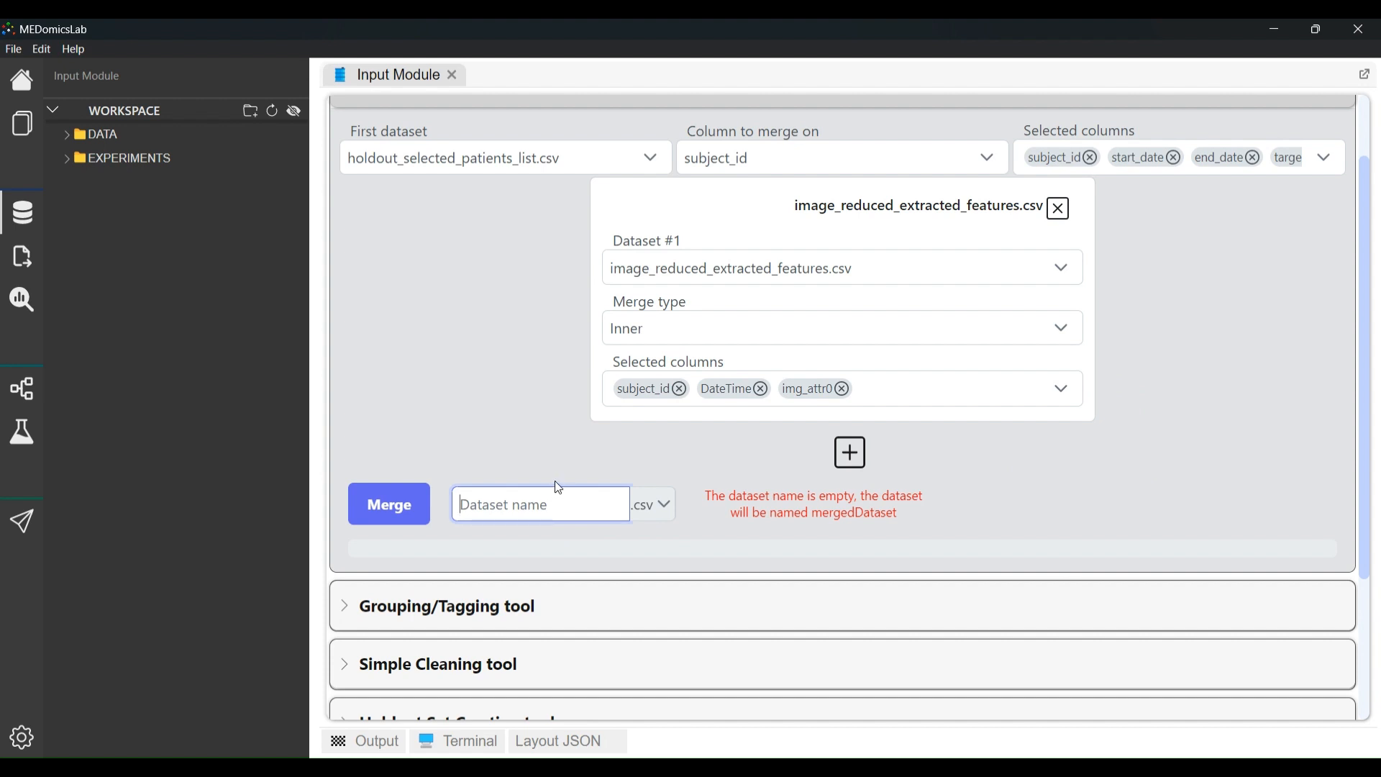
text(merge_inner)
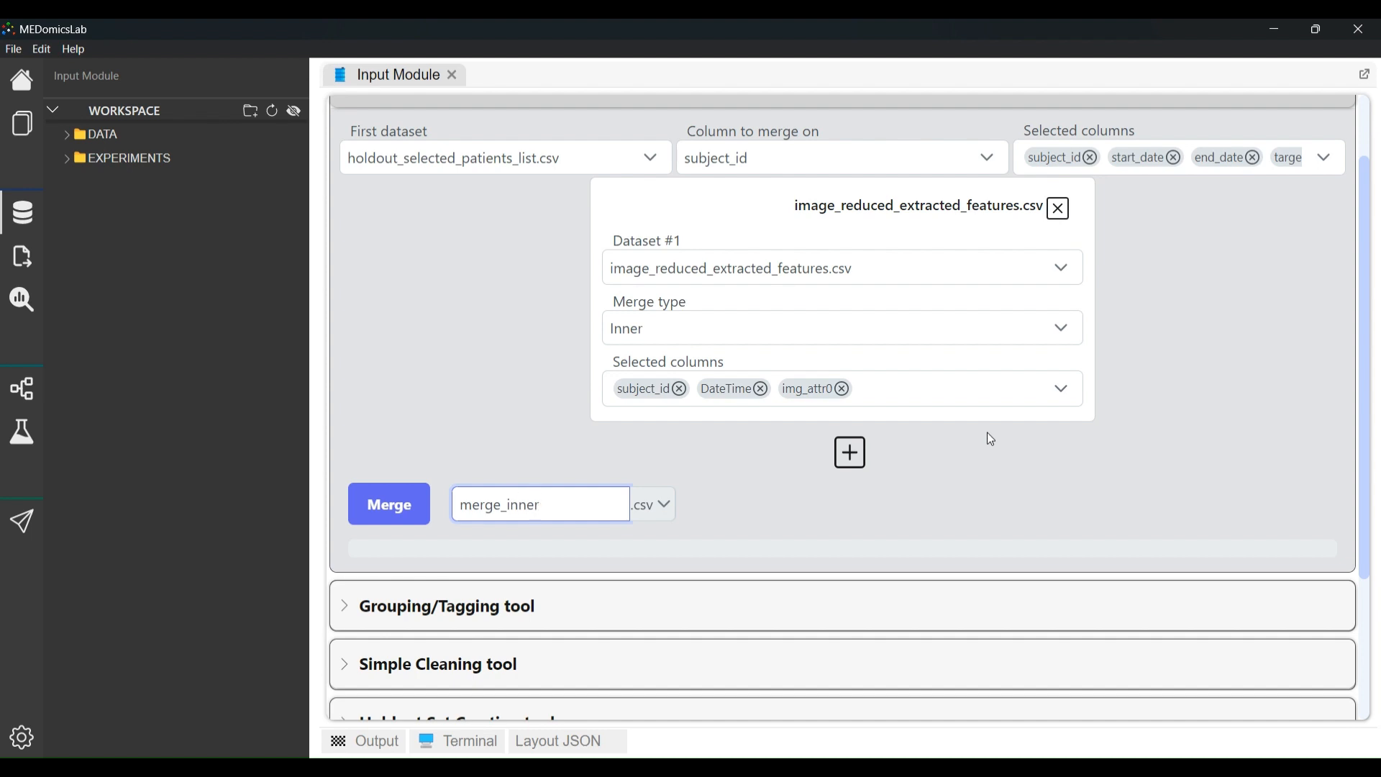
click(364, 502)
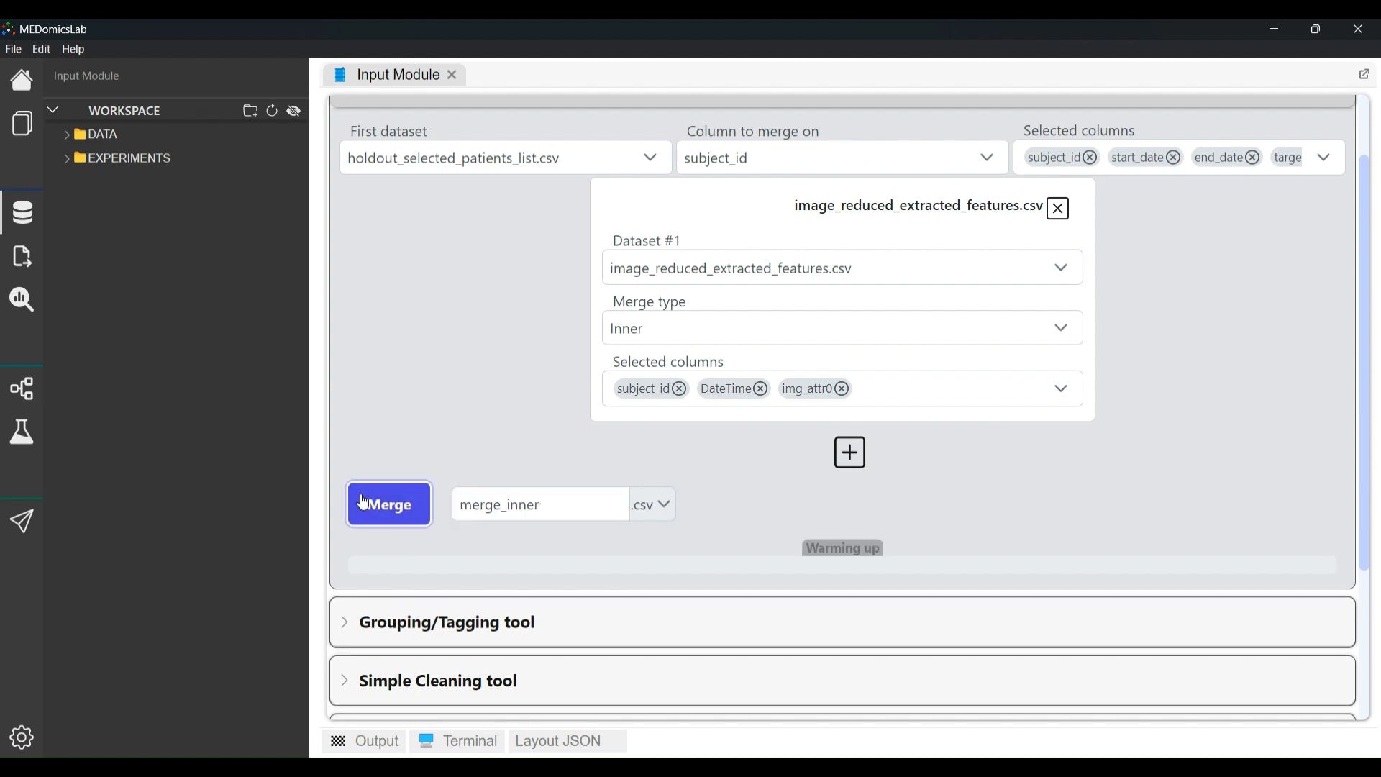
Open merge_inner.csv from the DATA/holdout_patients folder and look through its rows down to the end
click(72, 135)
click(75, 163)
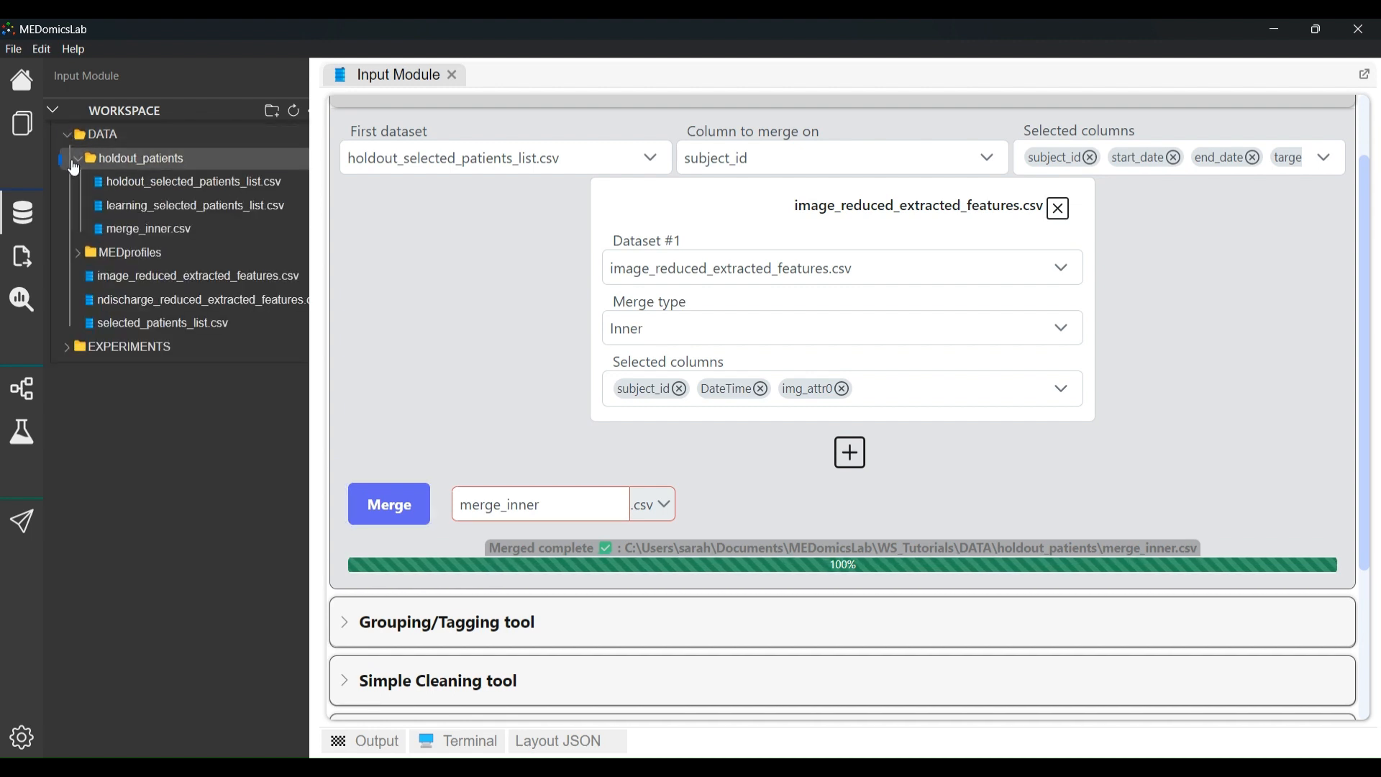
double_click(164, 233)
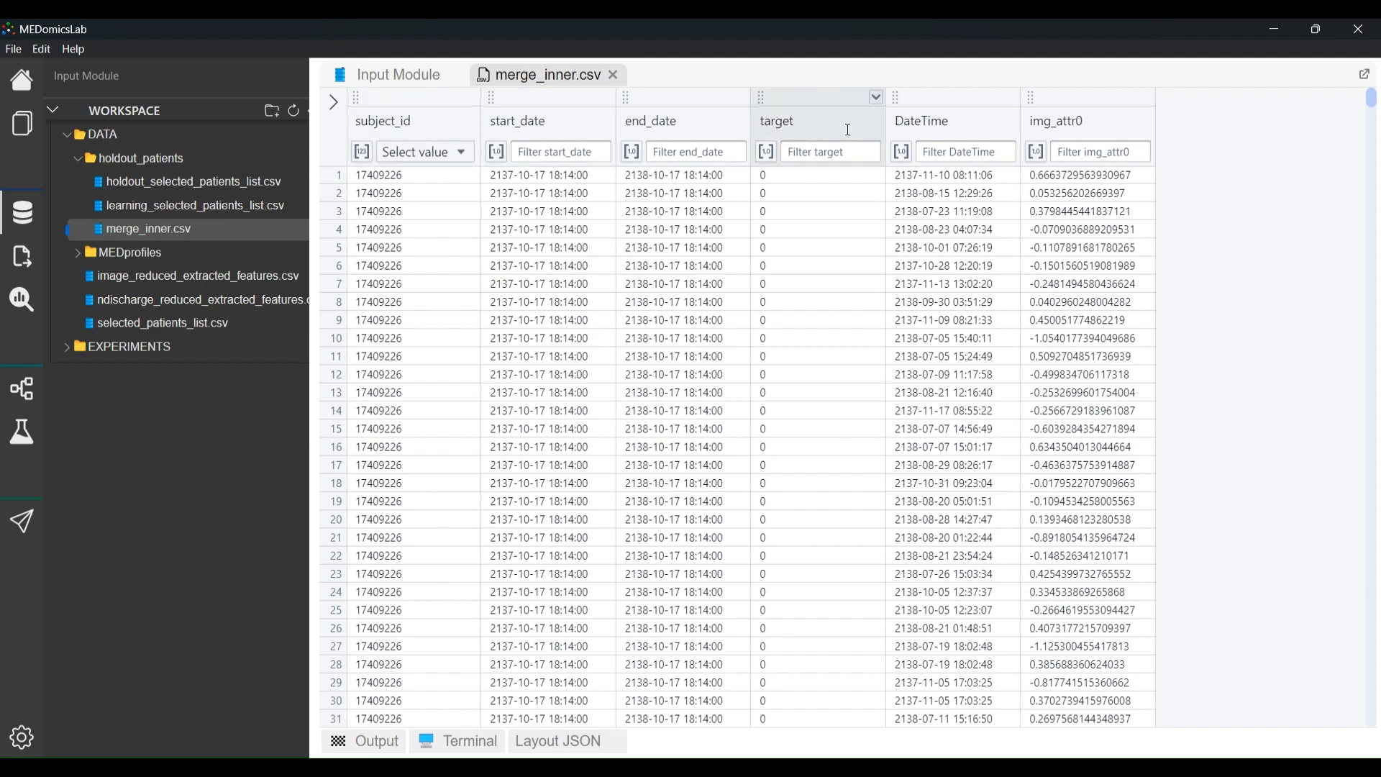
drag(1372, 99, 1355, 748)
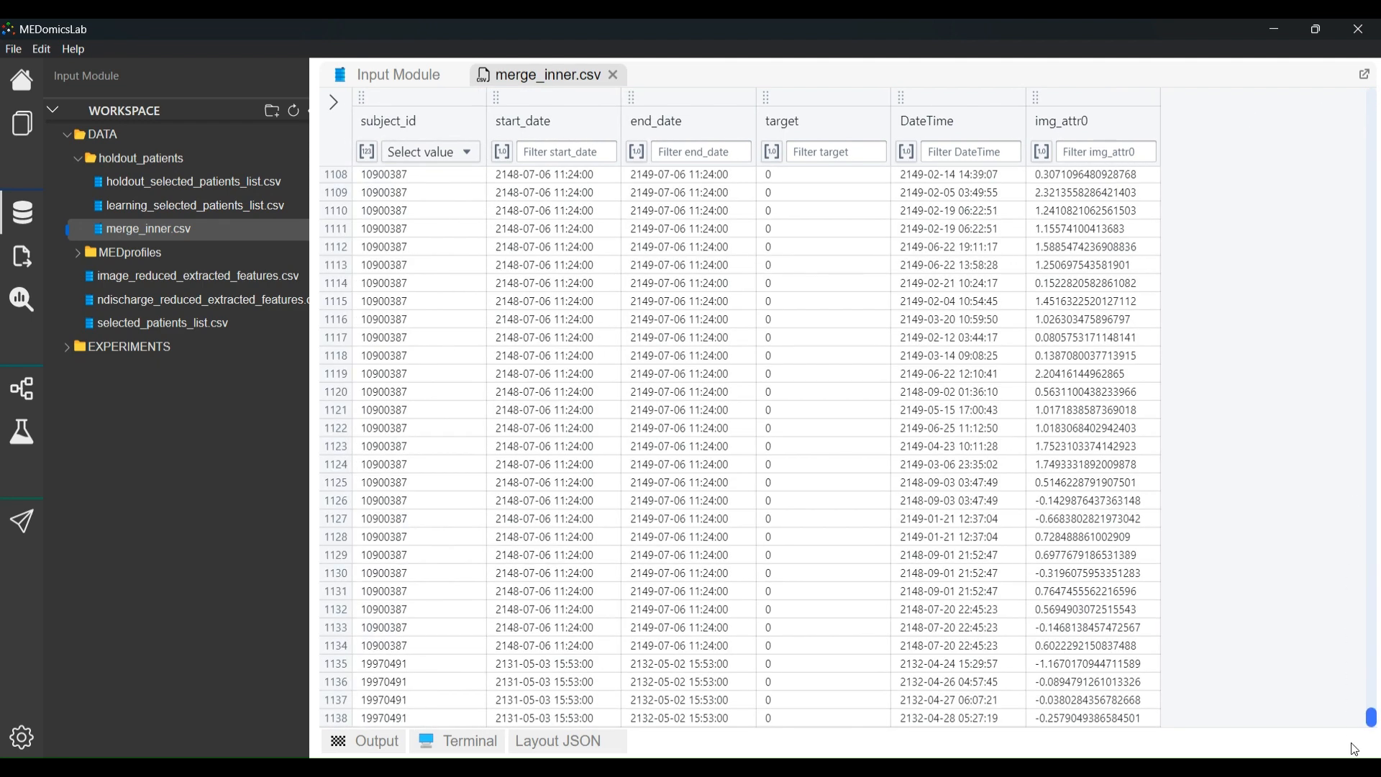
Inspect the rows of image_reduced_extracted_features.csv and holdout_selected_patients_list.csv, and close all three open data tables
click(241, 276)
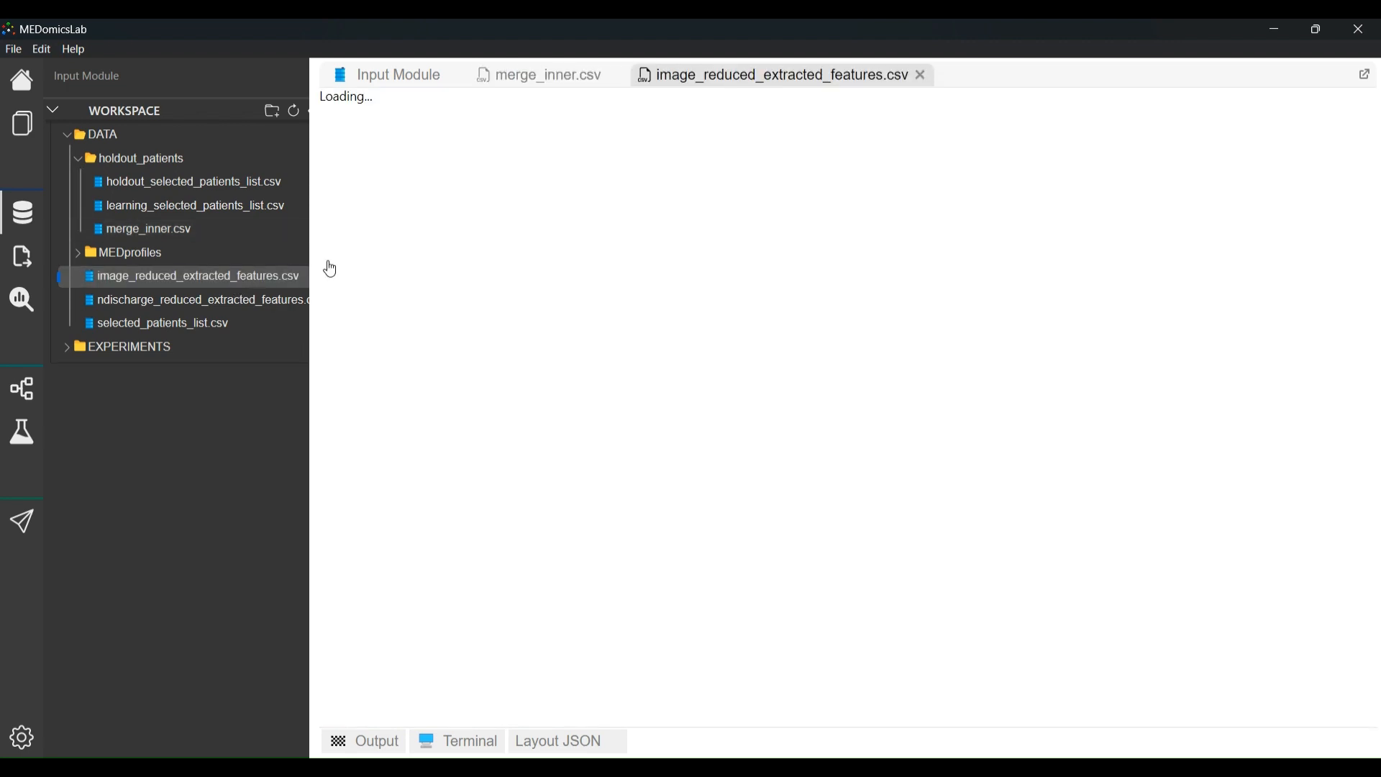
drag(1375, 94, 1376, 715)
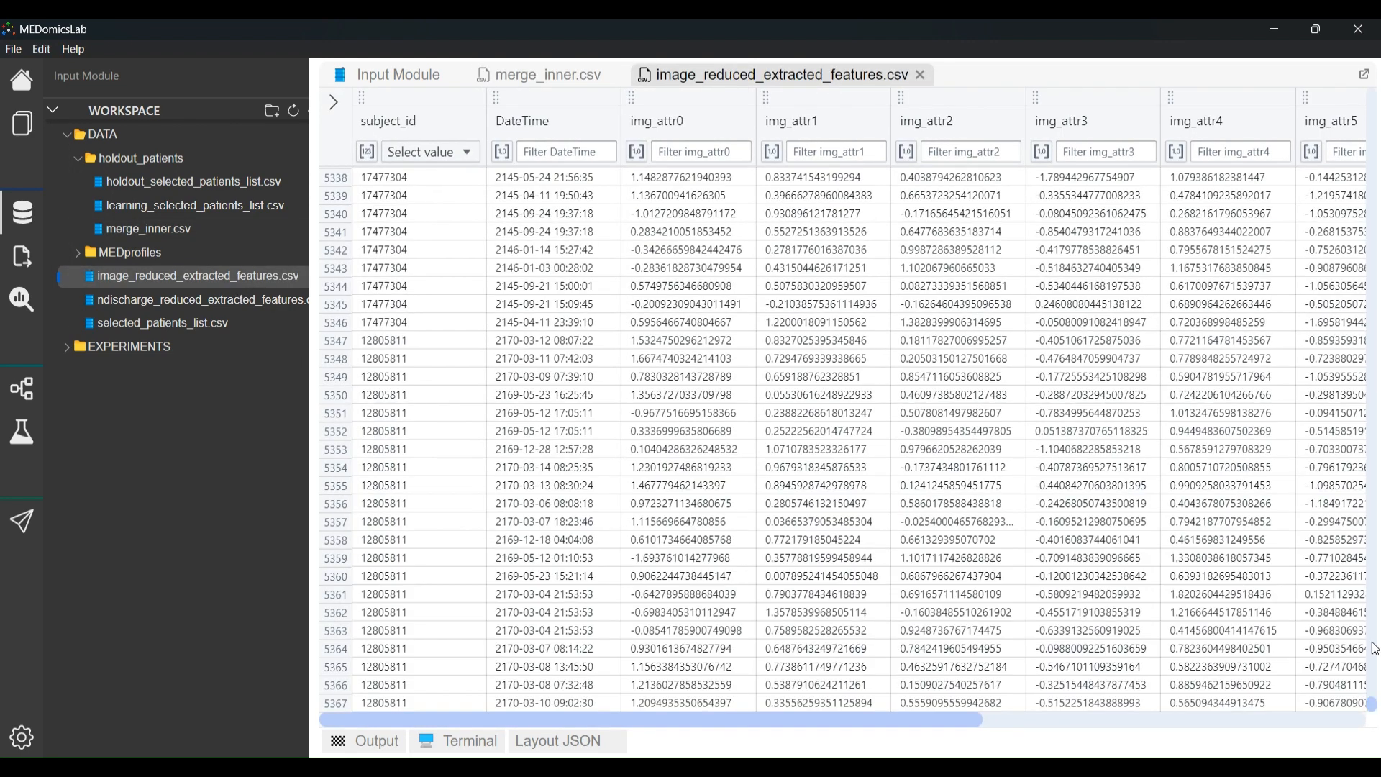
click(242, 183)
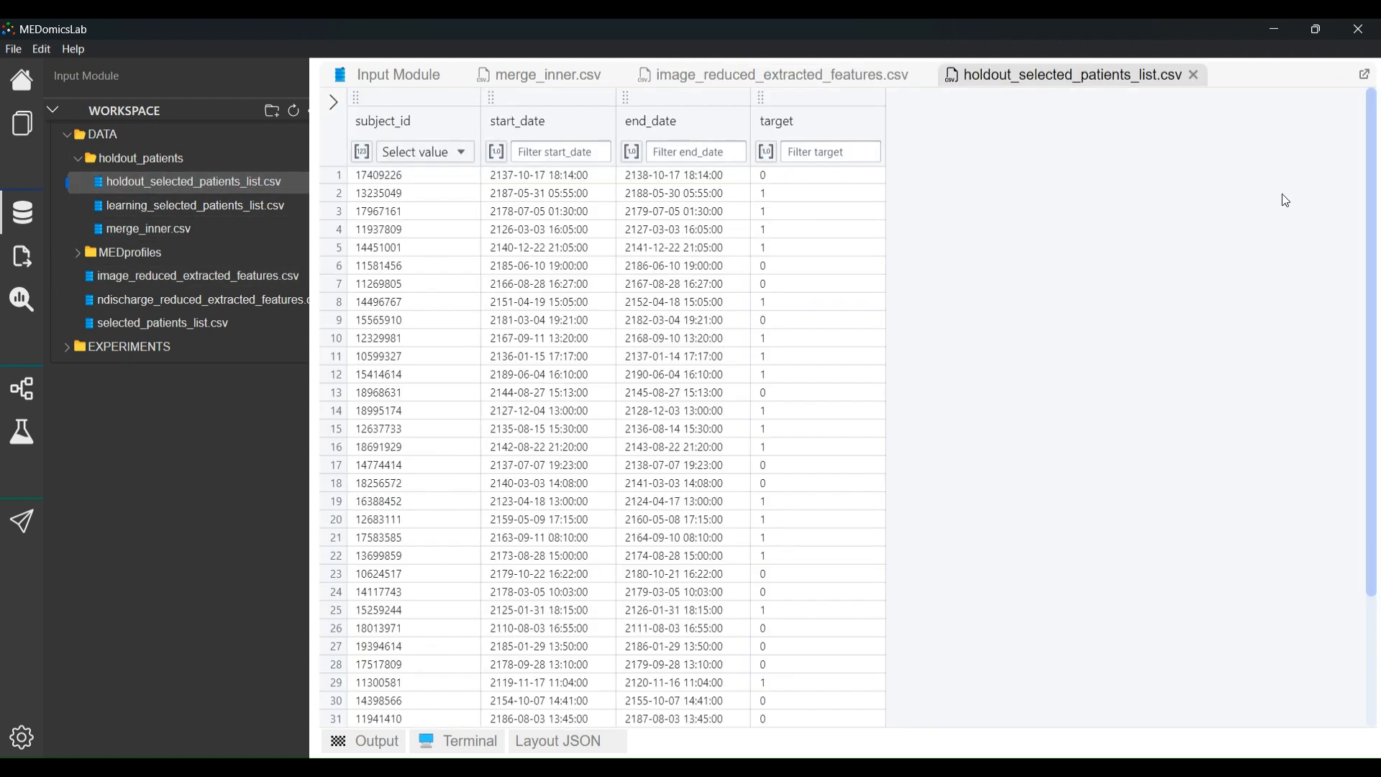
scroll(1376, 241, down, 1)
drag(1380, 241, 1374, 159)
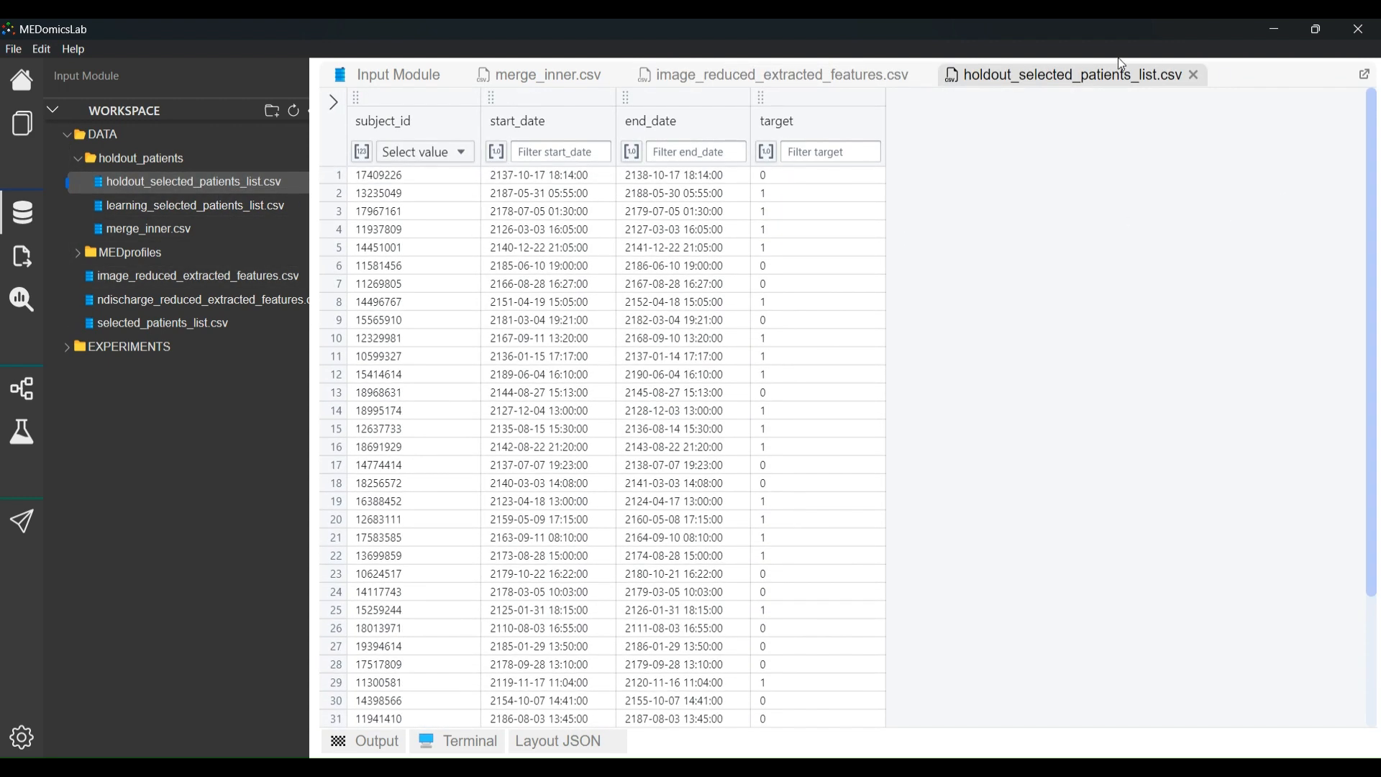
click(1195, 74)
click(920, 75)
click(620, 75)
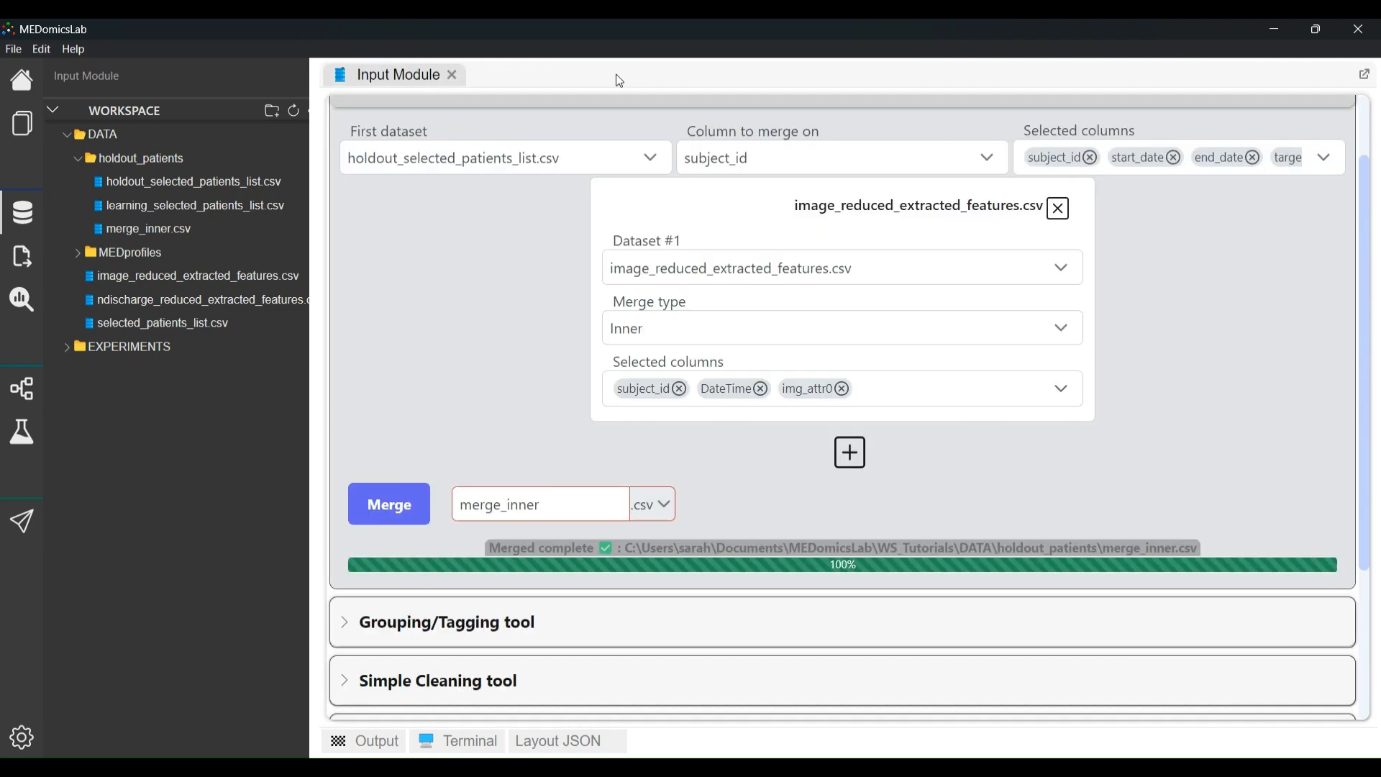
Change the merge type to Outer, rename the output dataset merge_outer, and run the merge
scroll(1167, 349, up, 2)
click(1061, 420)
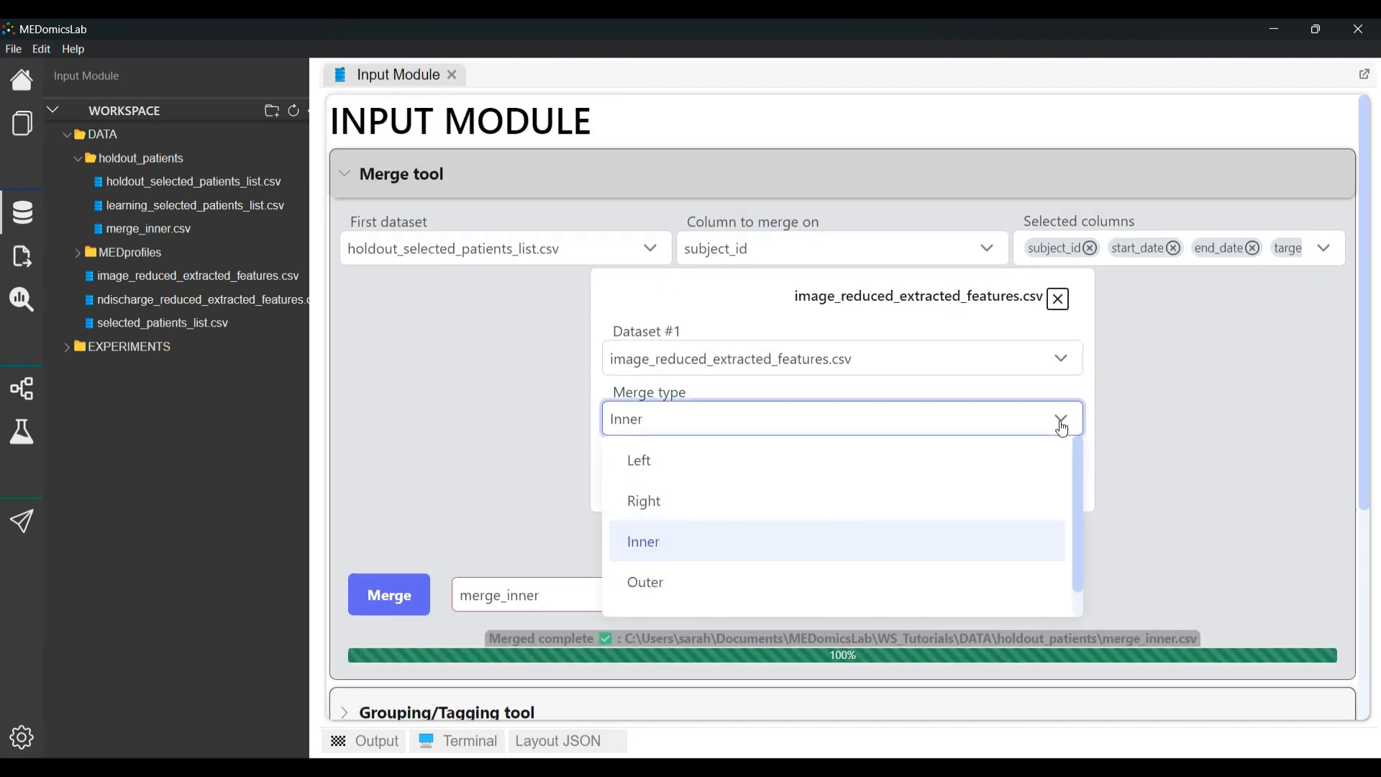
click(943, 587)
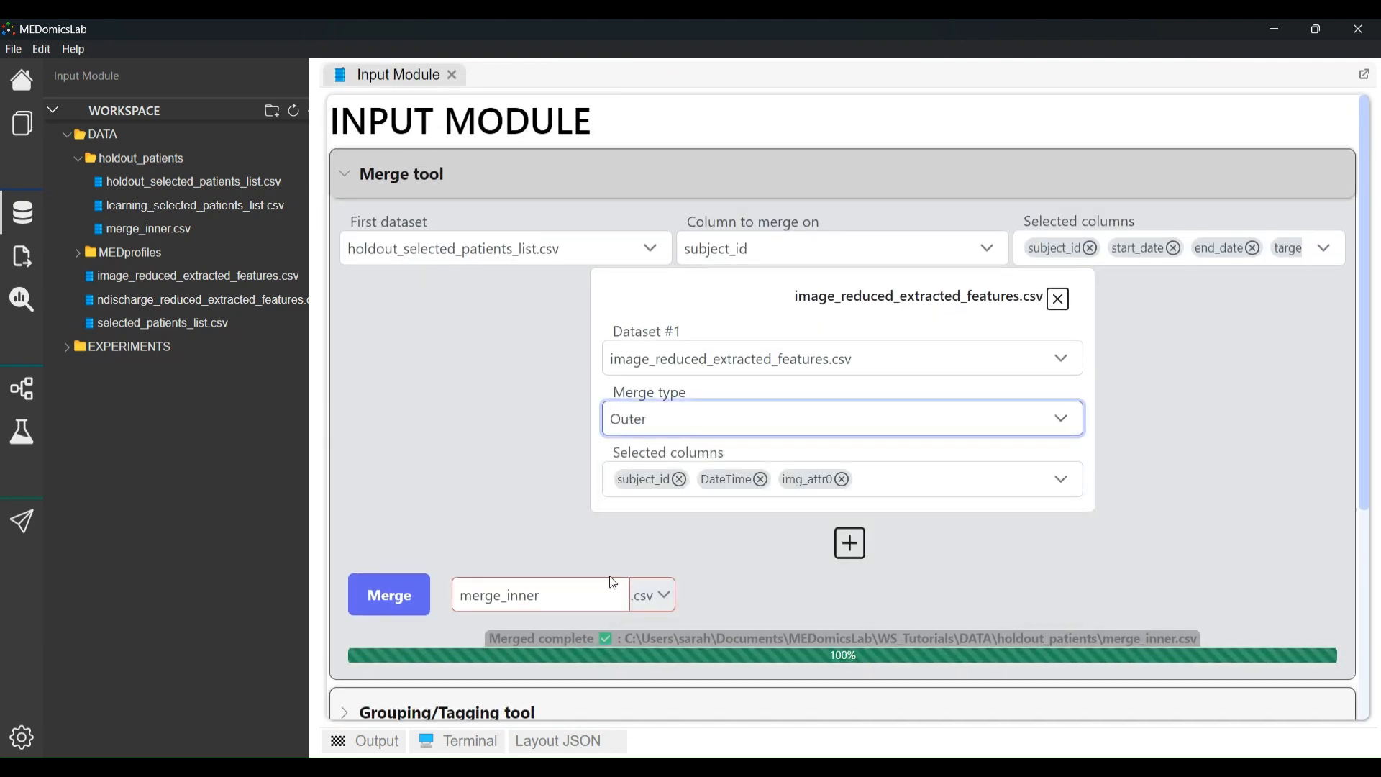
double_click(531, 594)
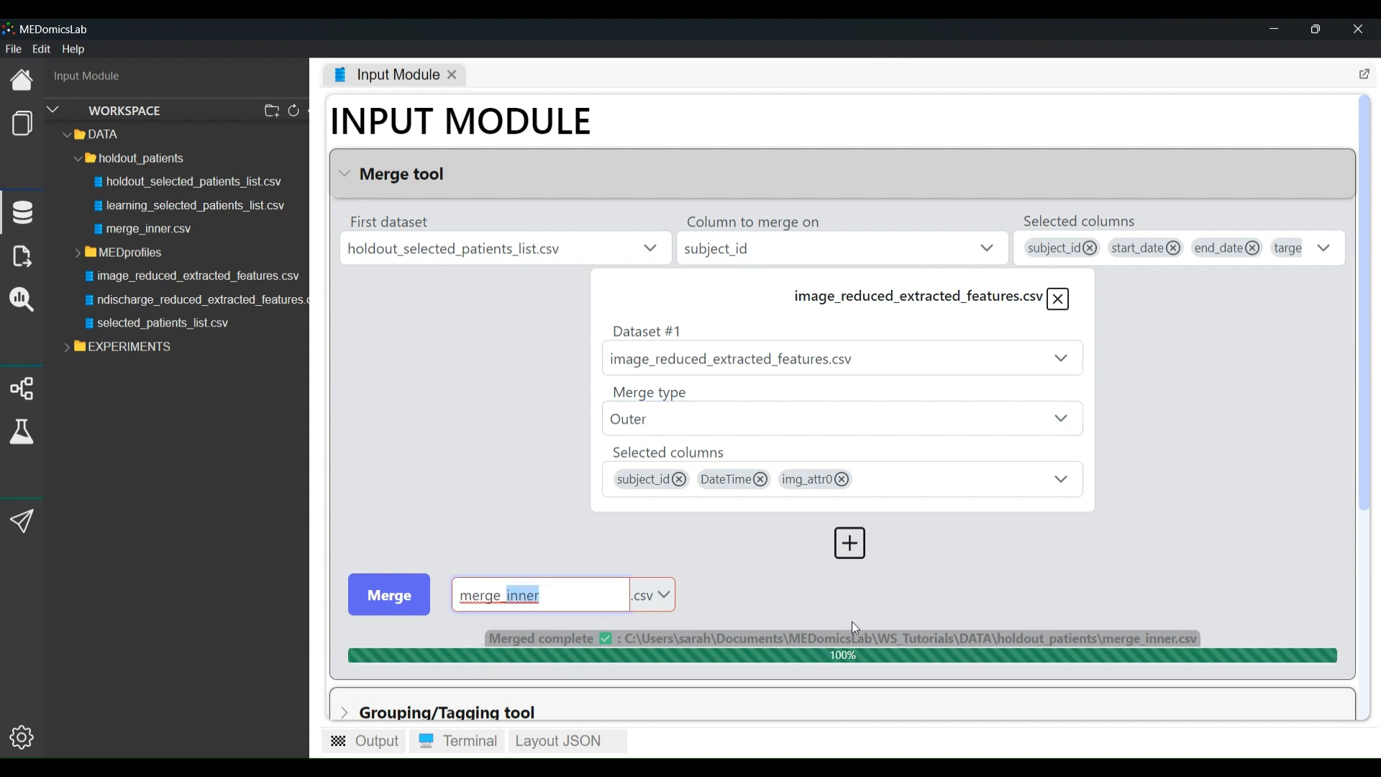
text(outer)
click(408, 619)
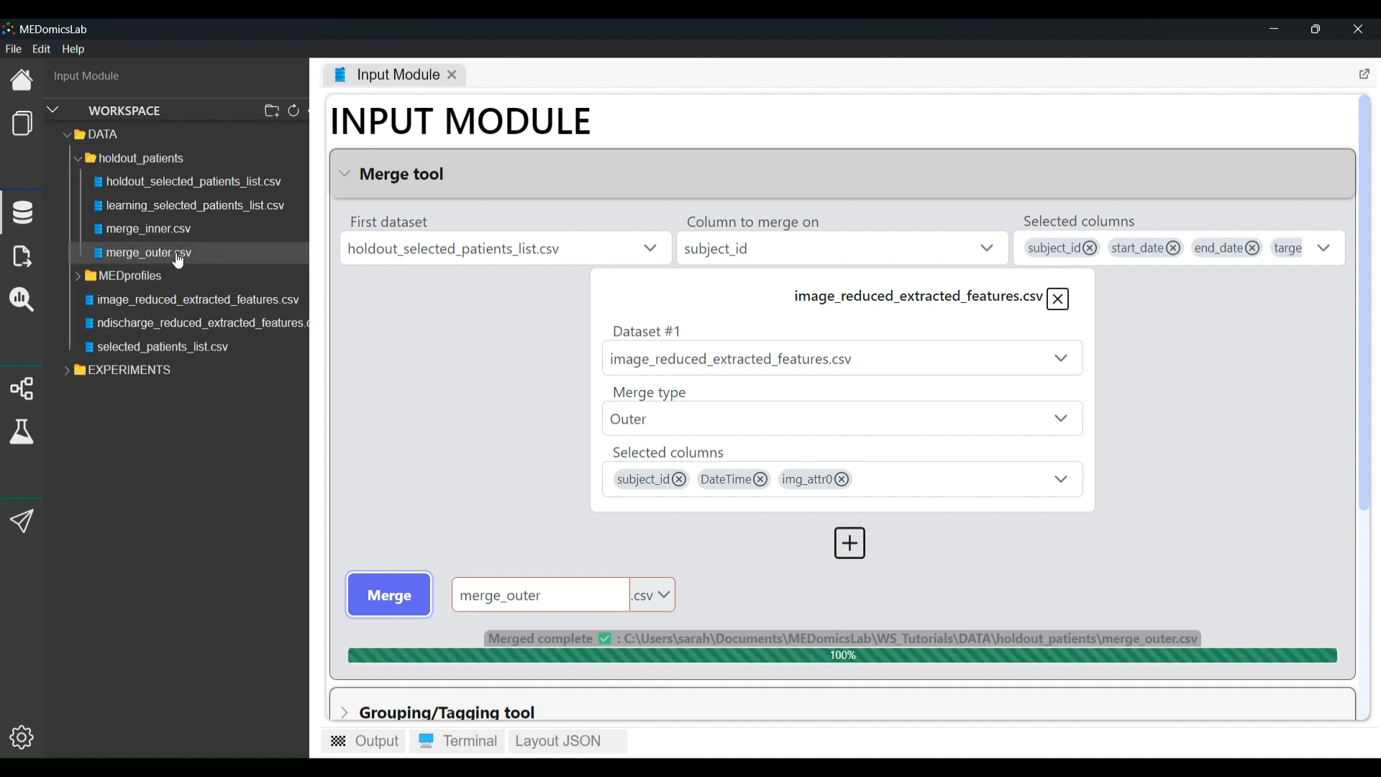
Open merge_outer.csv from the holdout_patients folder, look through its rows, and close it
double_click(179, 258)
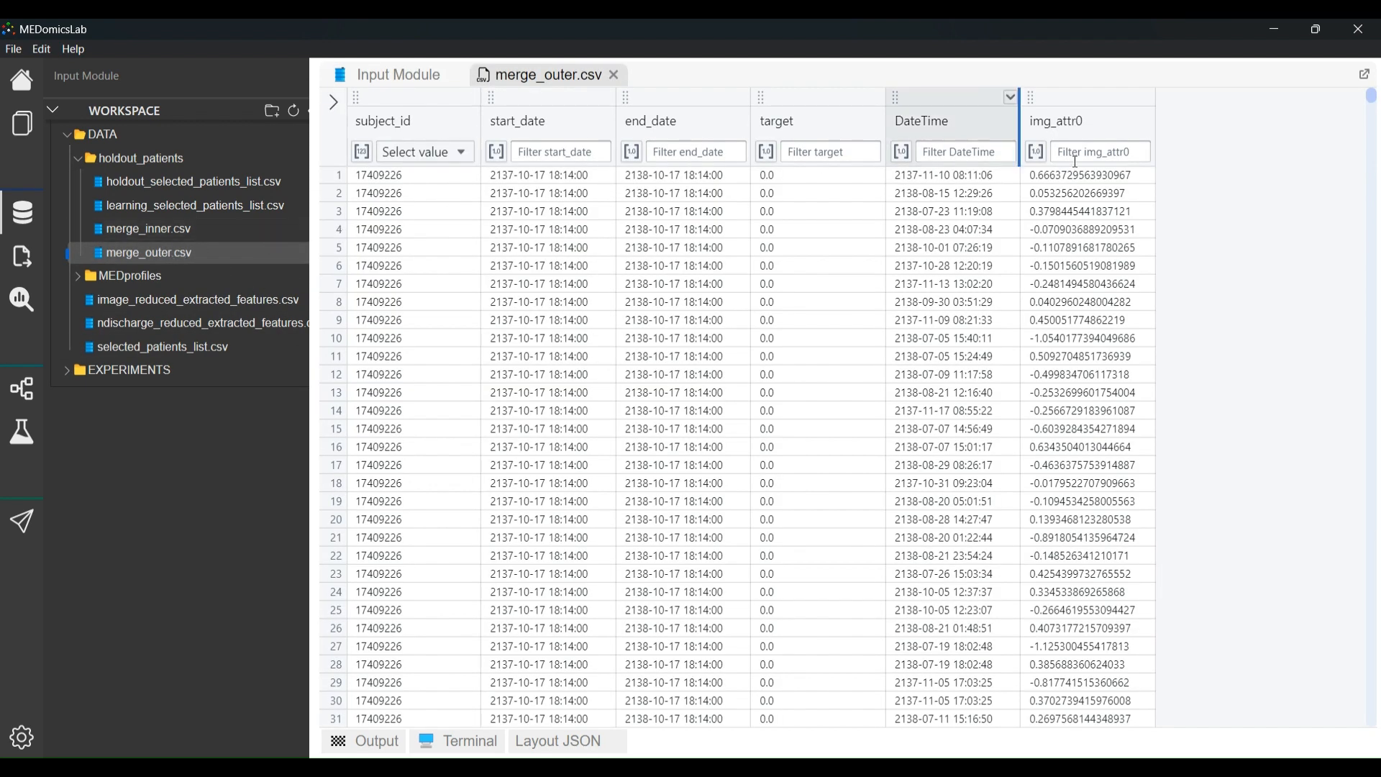
mouse_move(1374, 98)
mouse_down()
mouse_move(1375, 728)
mouse_move(1375, 94)
mouse_up()
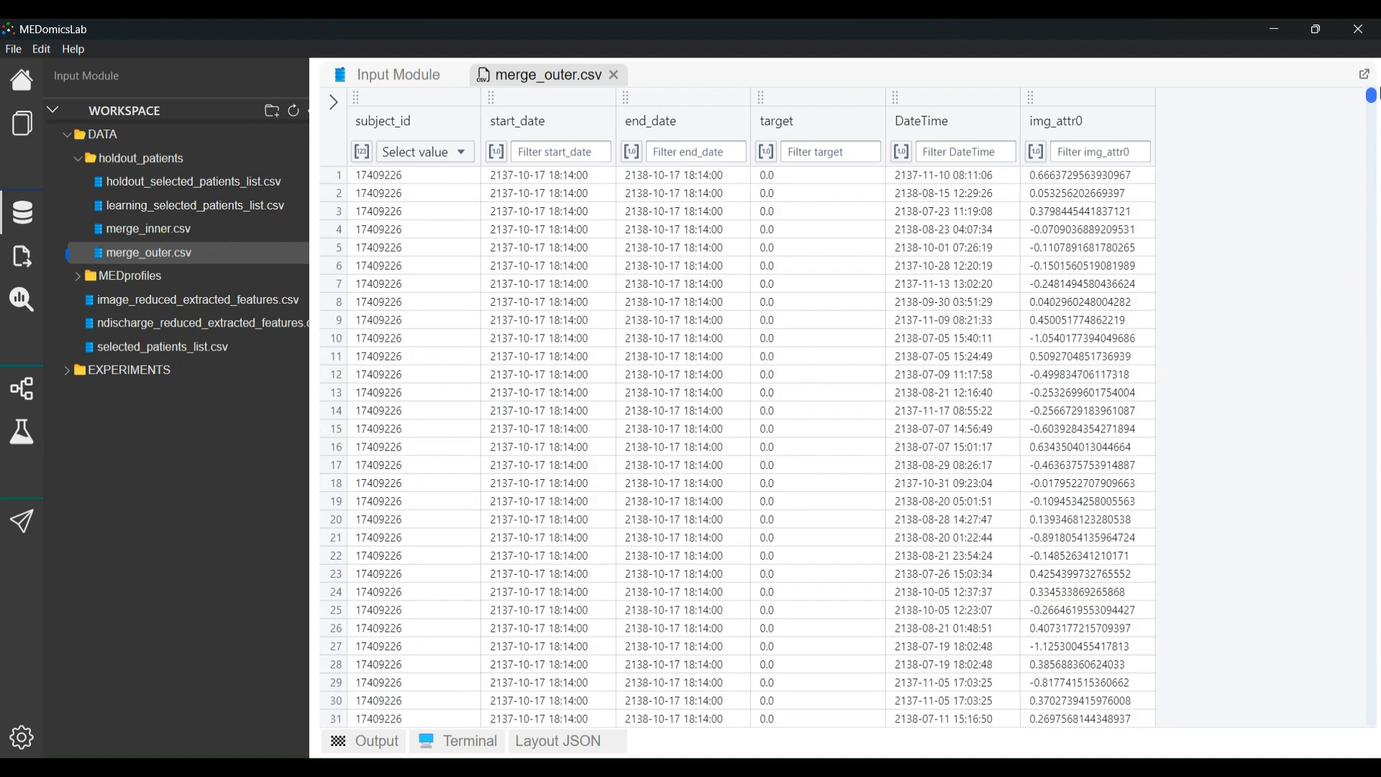
click(613, 81)
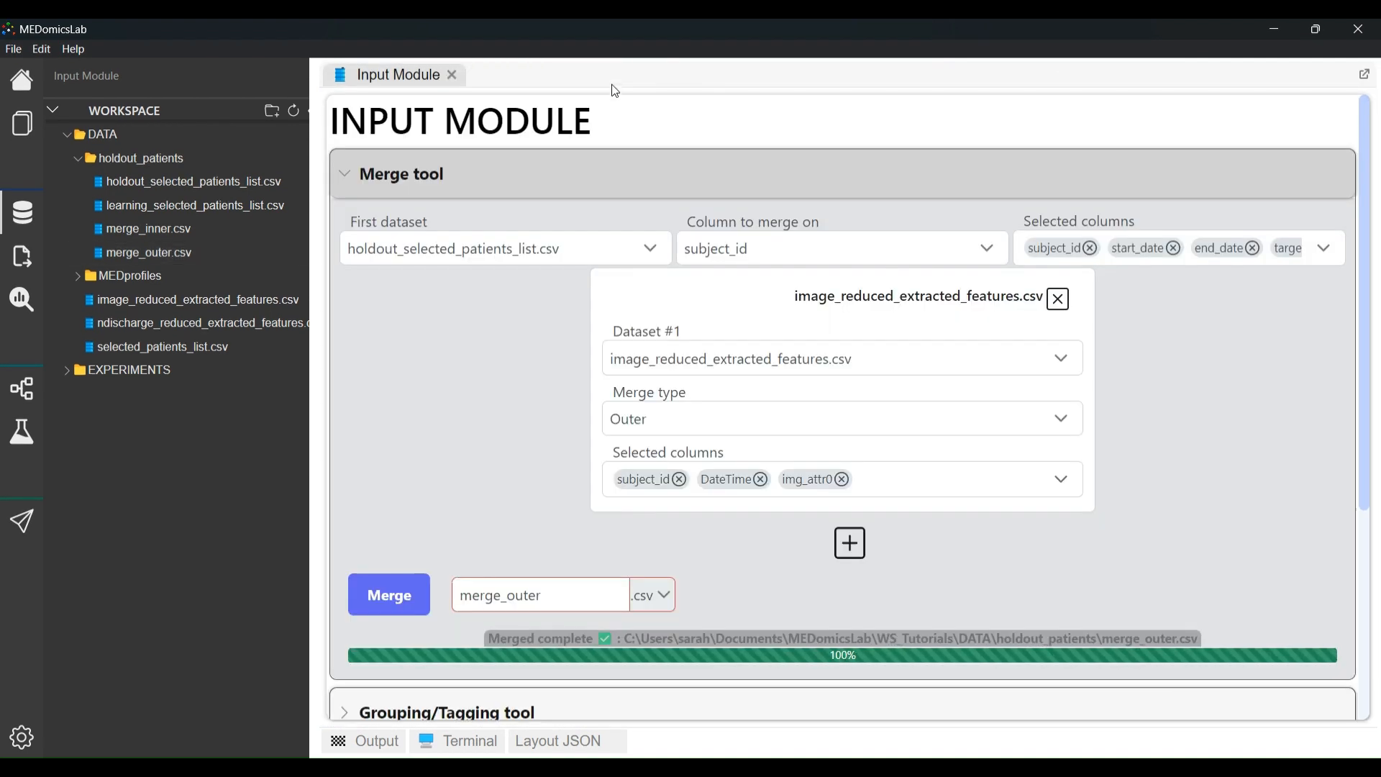
Change the merge type to Left, rename the output dataset merge_left, and run the merge
click(898, 431)
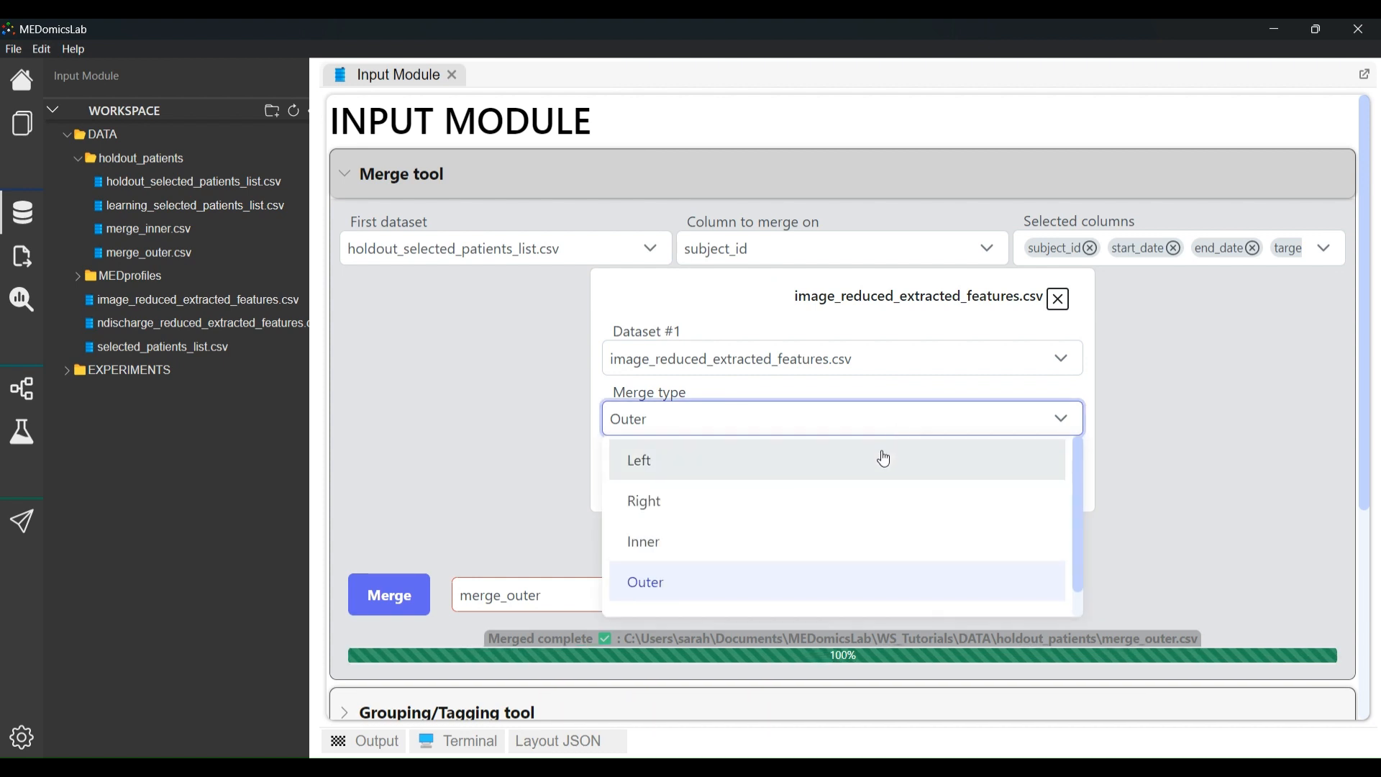
click(879, 458)
drag(545, 595, 507, 595)
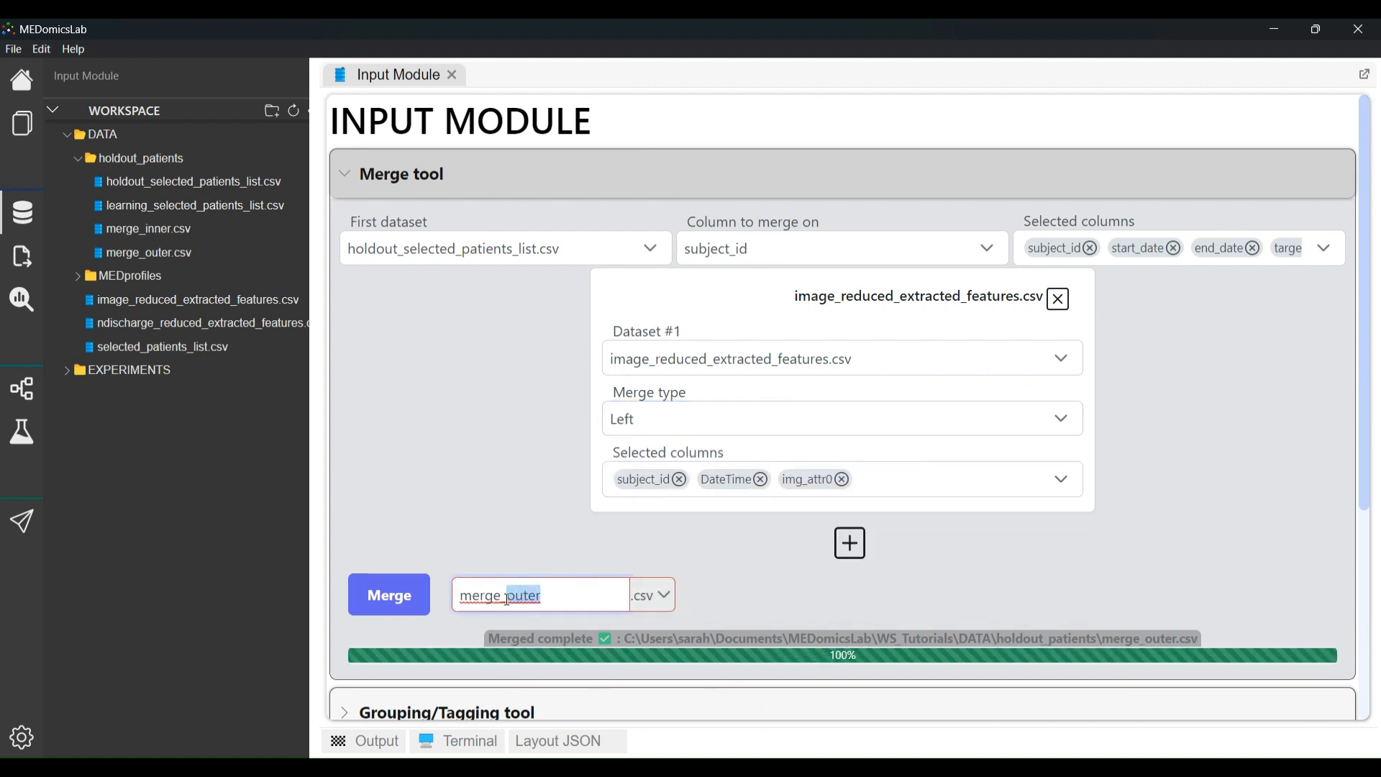
text(left)
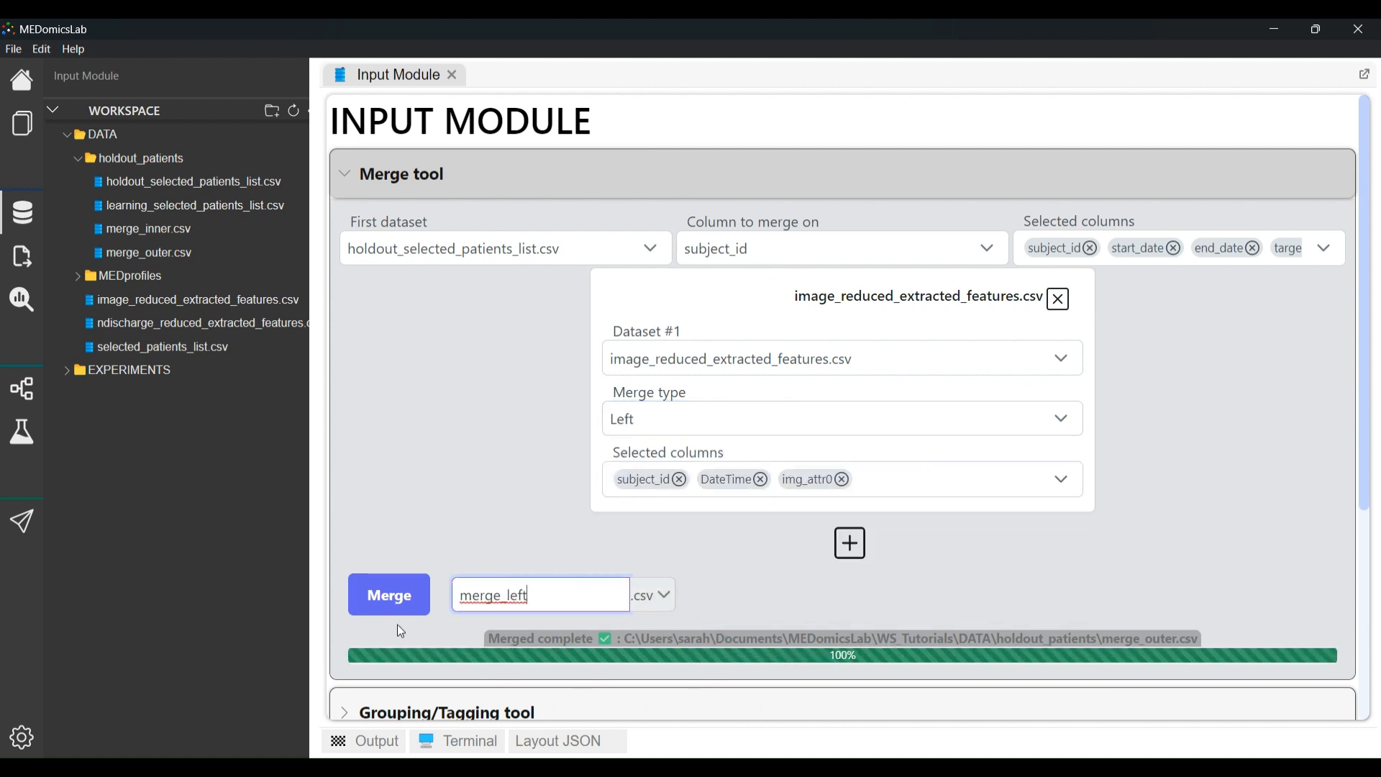
click(389, 597)
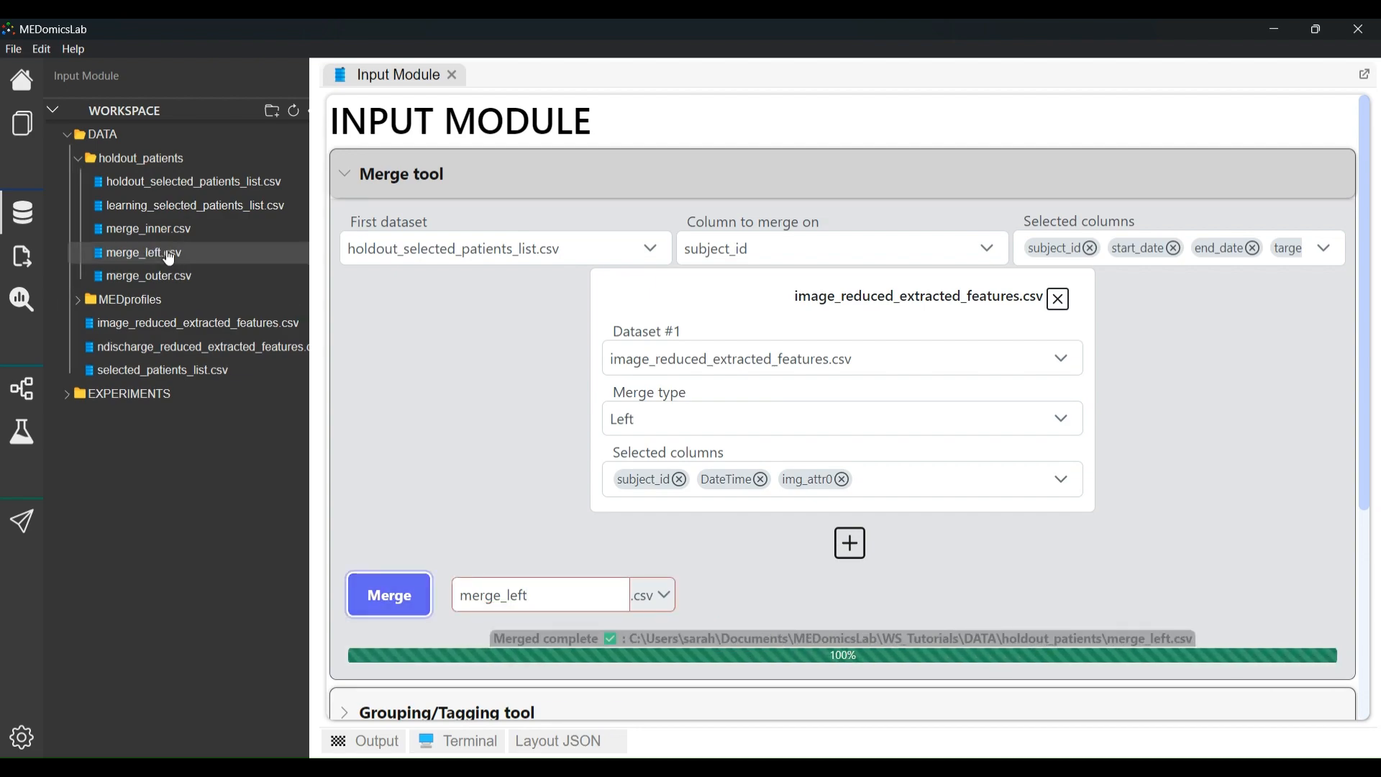
Open merge_left.csv from the holdout_patients folder, look through its rows down to the end, and close it
double_click(148, 253)
scroll(1201, 253, down, 20)
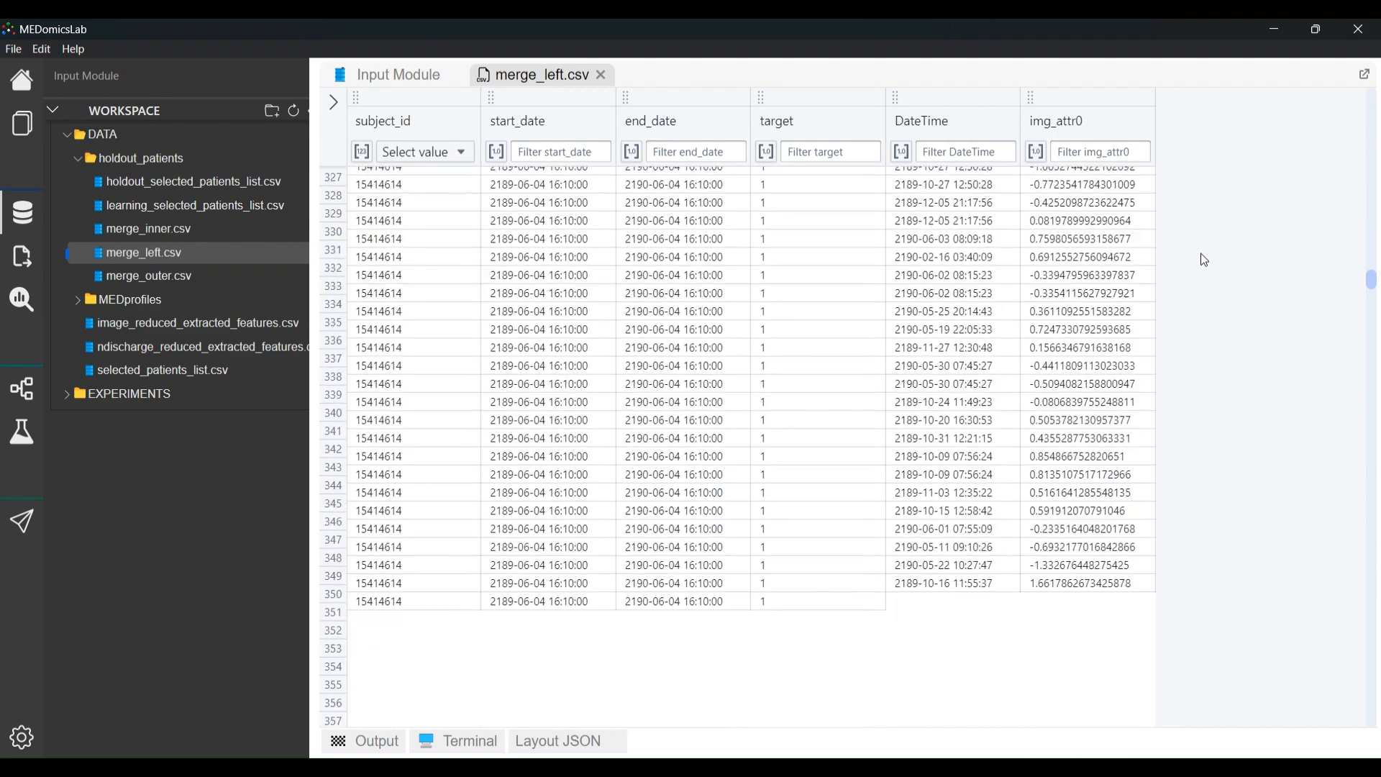
drag(1379, 380, 1338, 58)
click(601, 75)
Change the merge type to Right, rename the output dataset merge_right instead of overwriting merge_left, and run the merge
click(844, 424)
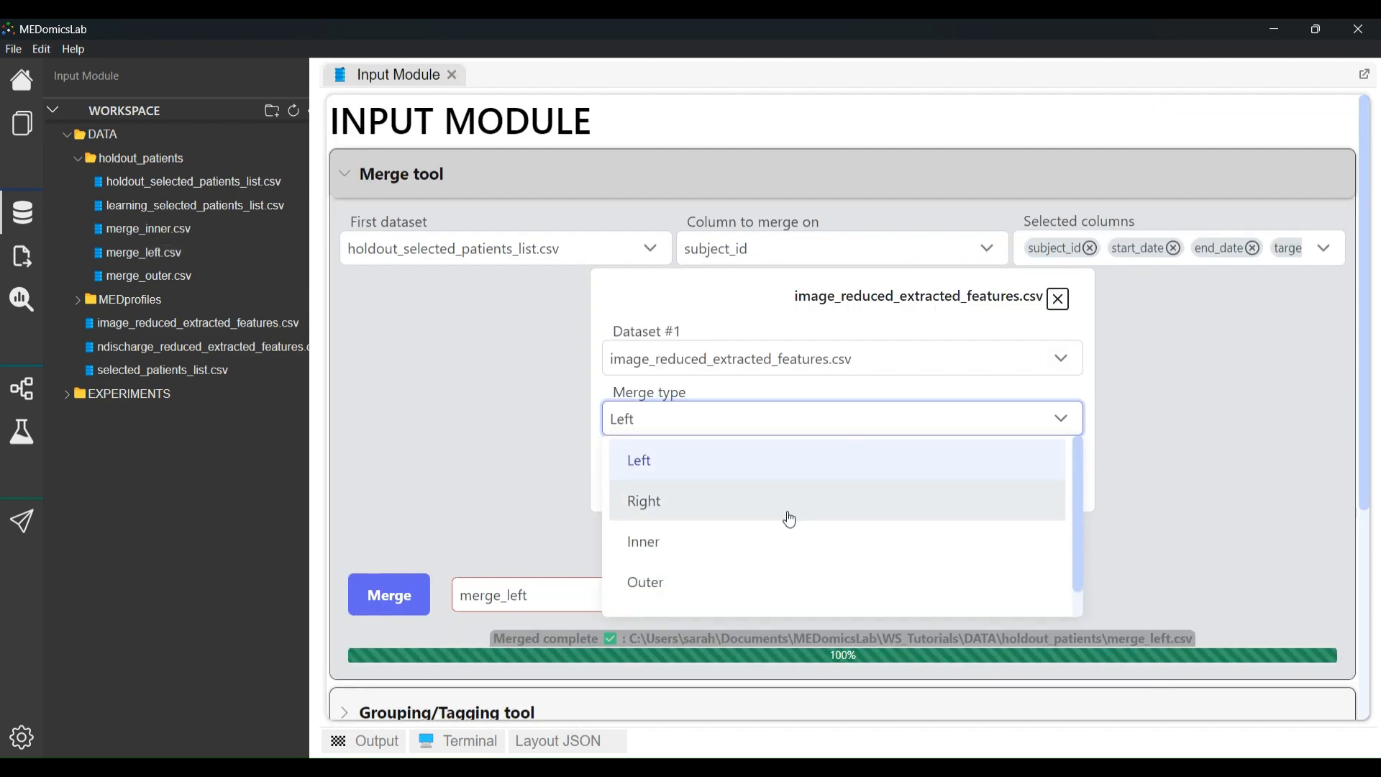
click(788, 499)
click(389, 595)
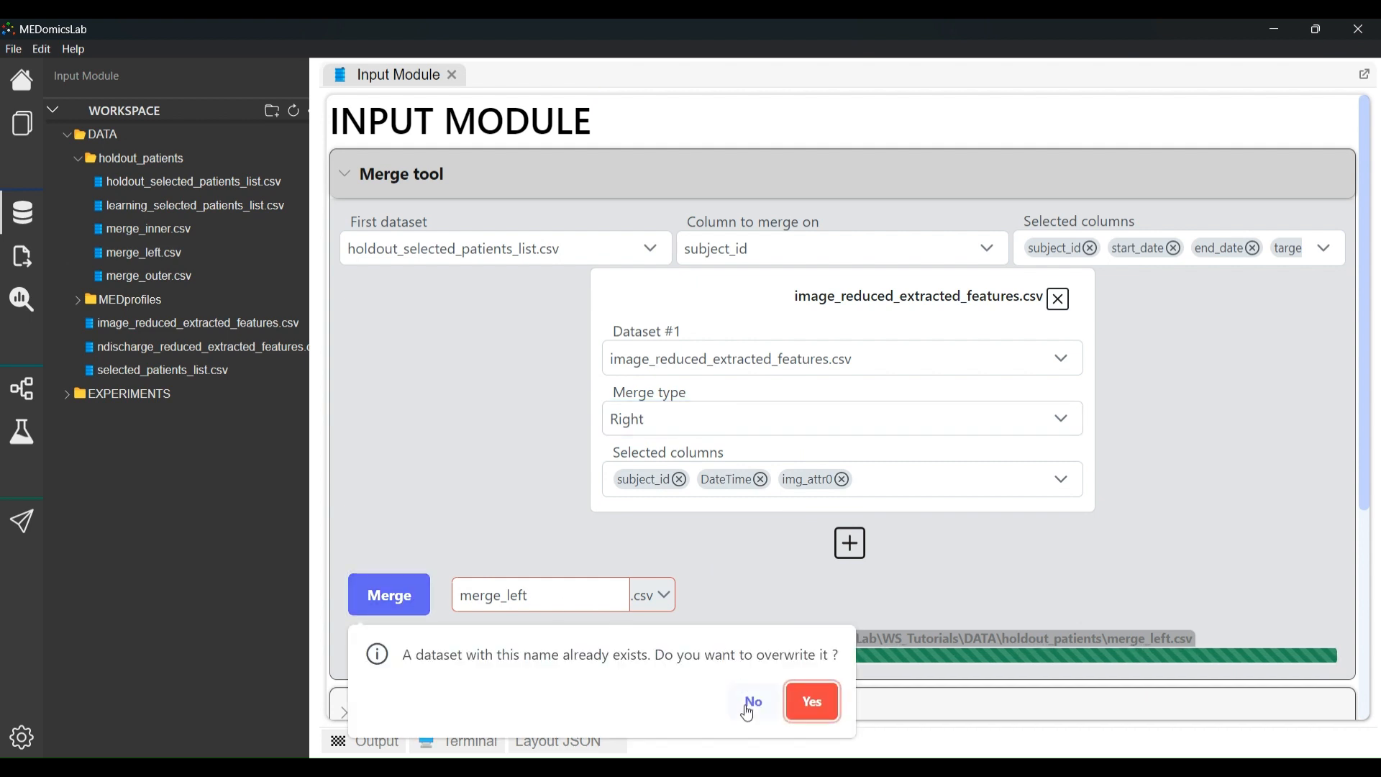
click(746, 704)
click(549, 593)
key(BackSpace)
key(BackSpace)
key(BackSpace)
key(BackSpace)
text(right)
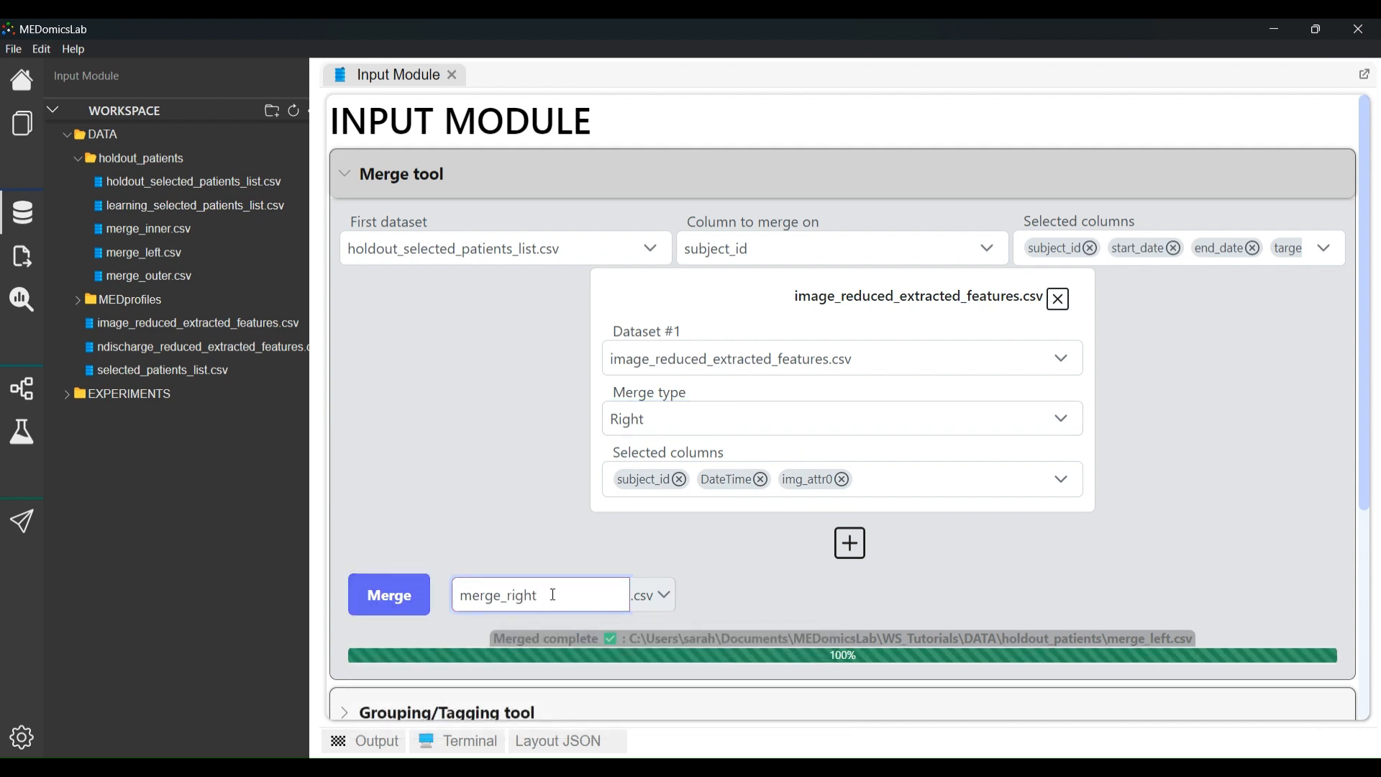
click(395, 594)
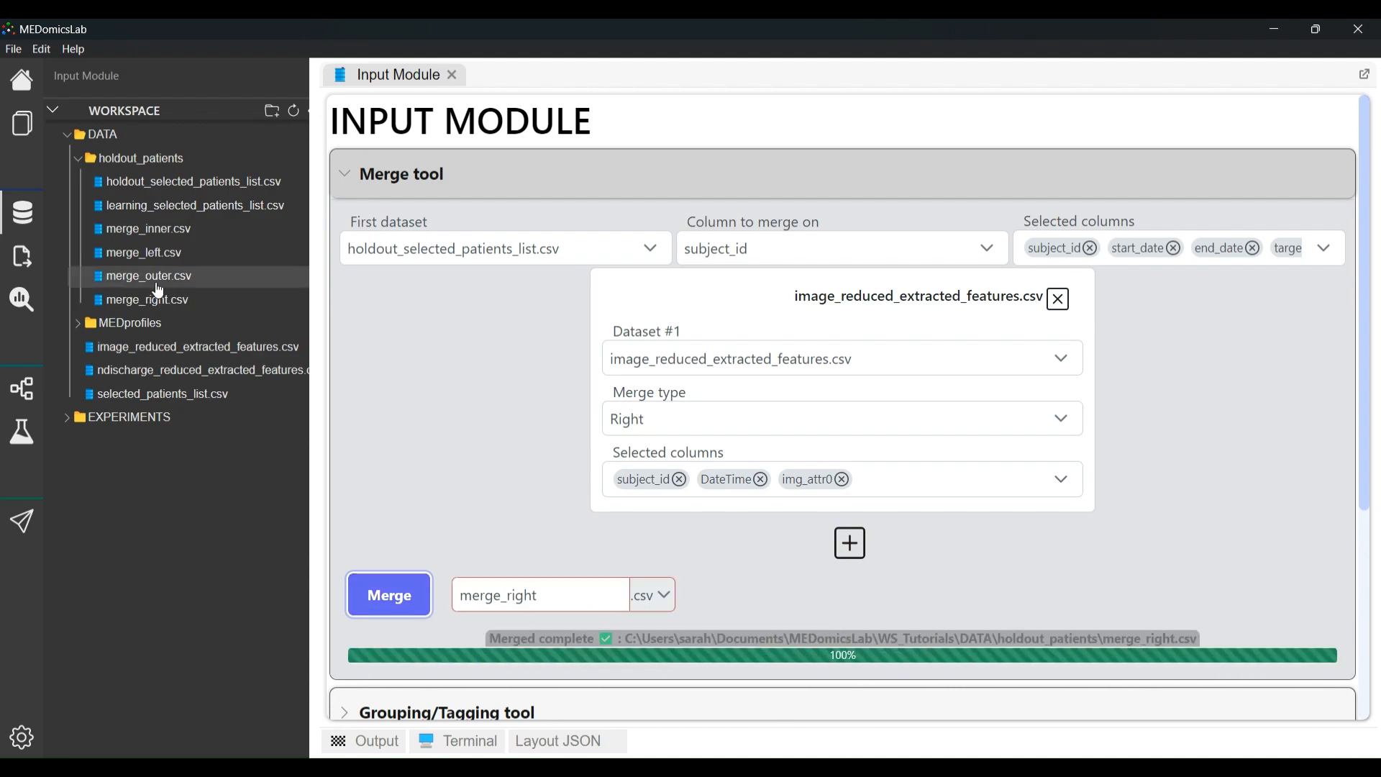
Open merge_right.csv from the holdout_patients folder, look through its rows, and close it
double_click(143, 300)
mouse_move(1374, 96)
mouse_down()
mouse_move(1355, 455)
mouse_move(1367, 726)
mouse_move(1352, 94)
mouse_up()
click(610, 75)
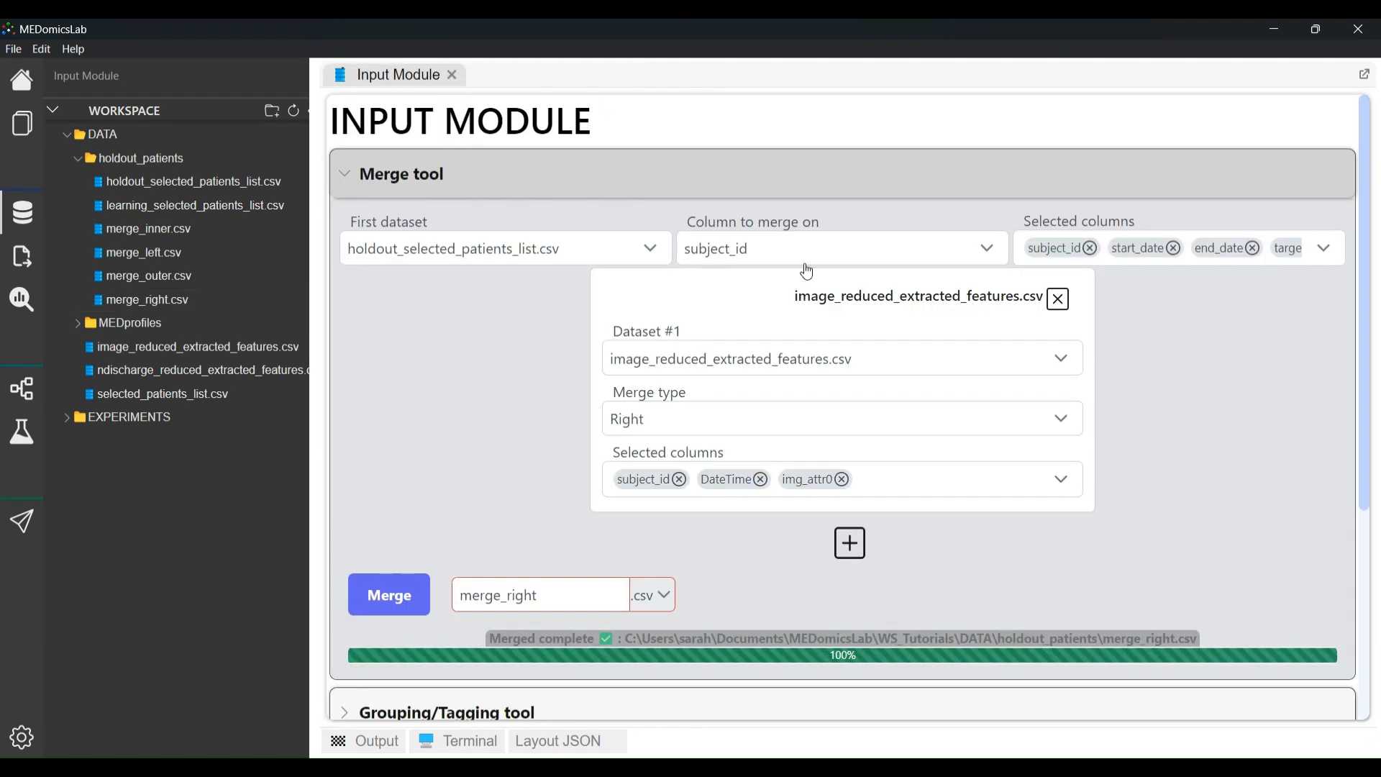
Set the image features' merge type to Inner and add ndischarge_reduced_extracted_features.csv as a second dataset, also with an Inner merge
click(1041, 425)
click(897, 544)
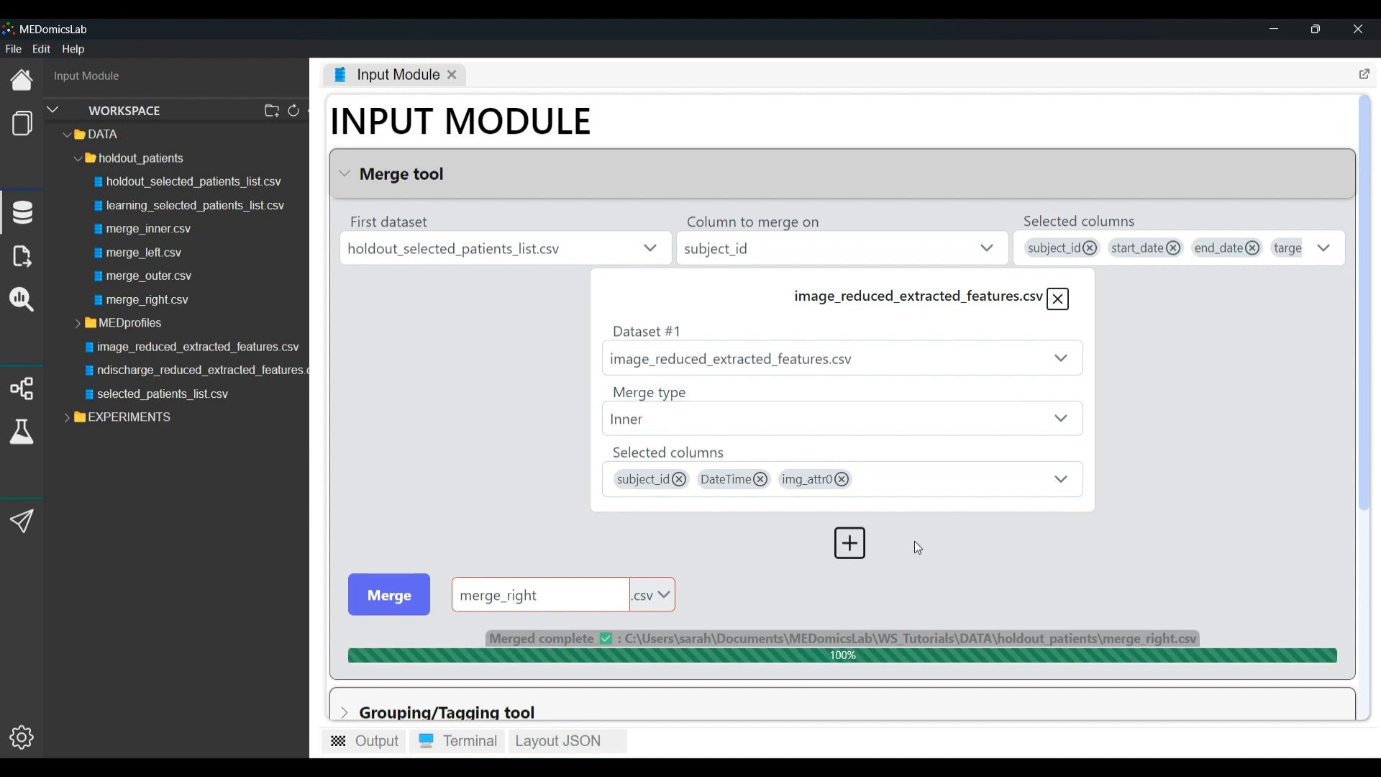
click(854, 552)
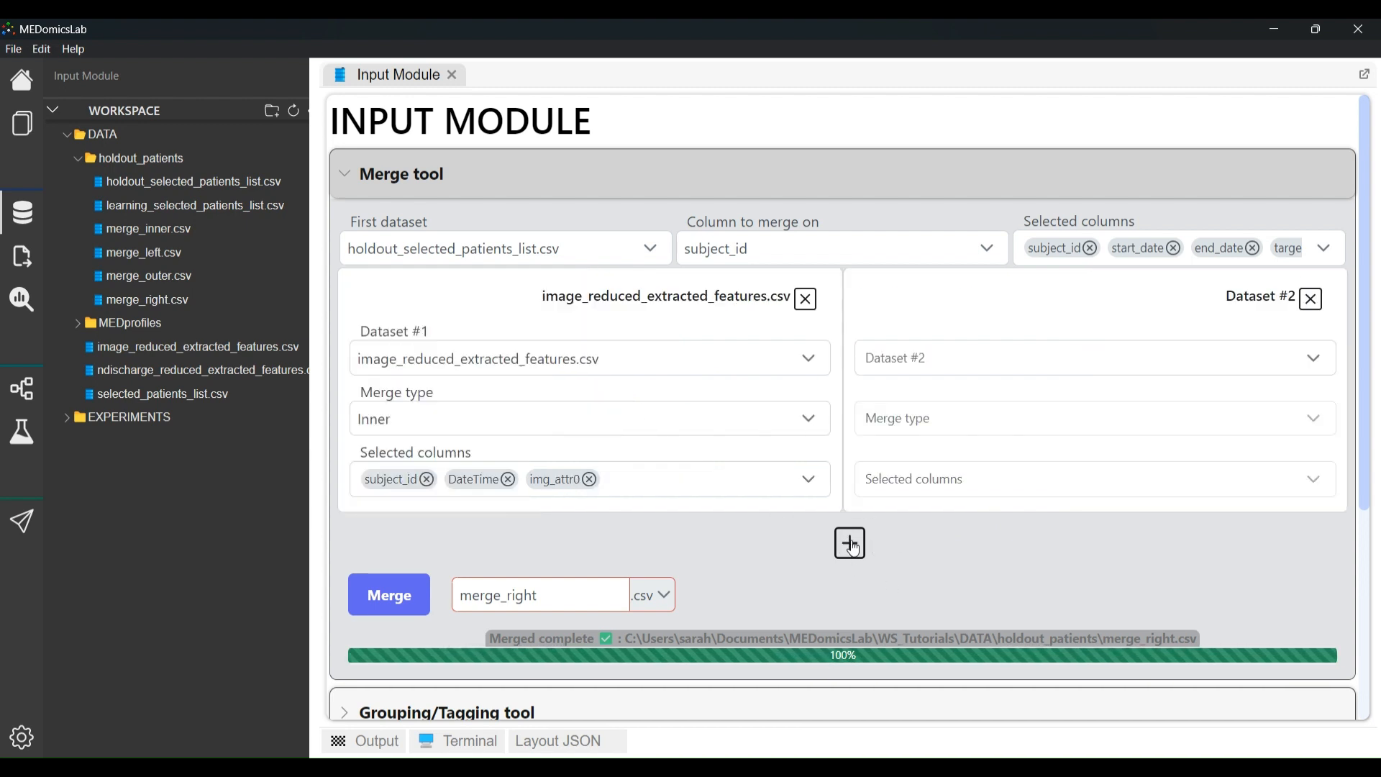
click(1250, 365)
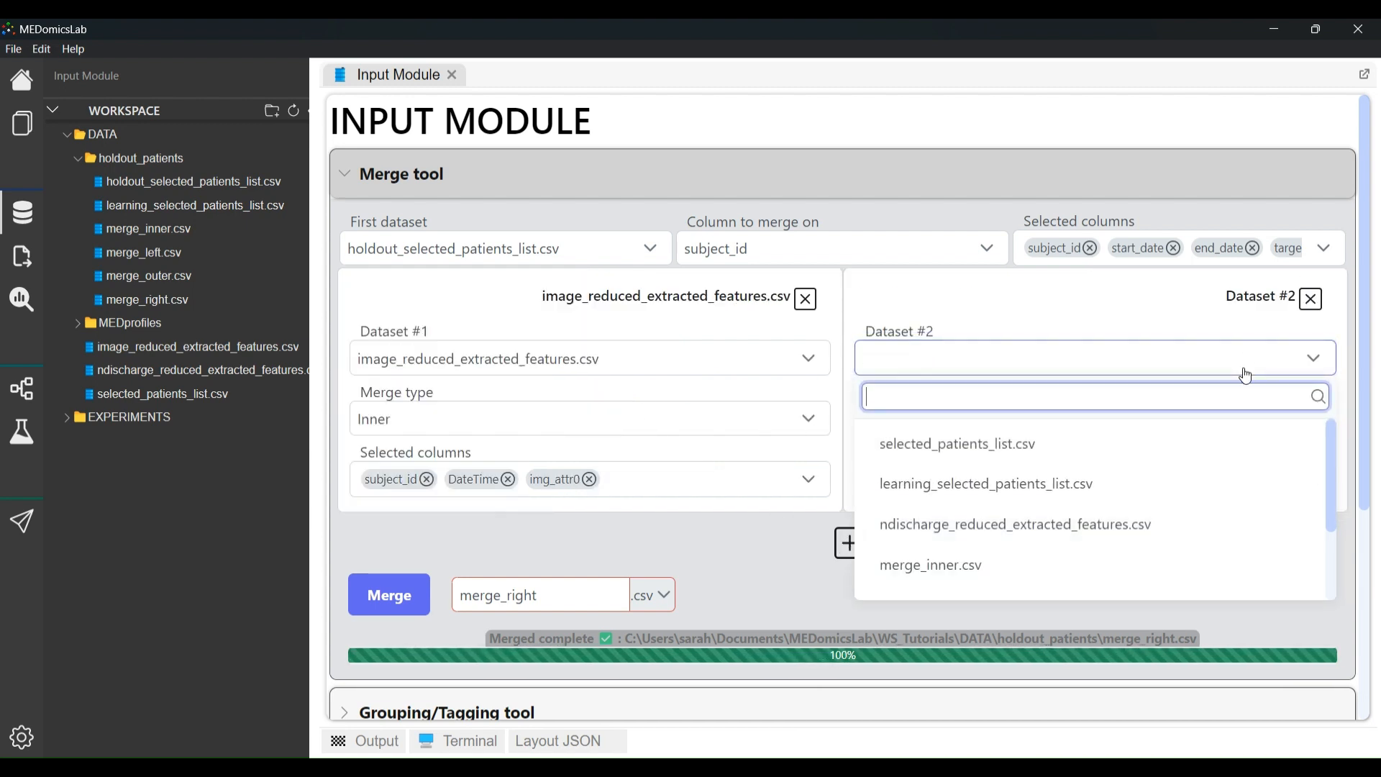
click(1180, 530)
click(1216, 422)
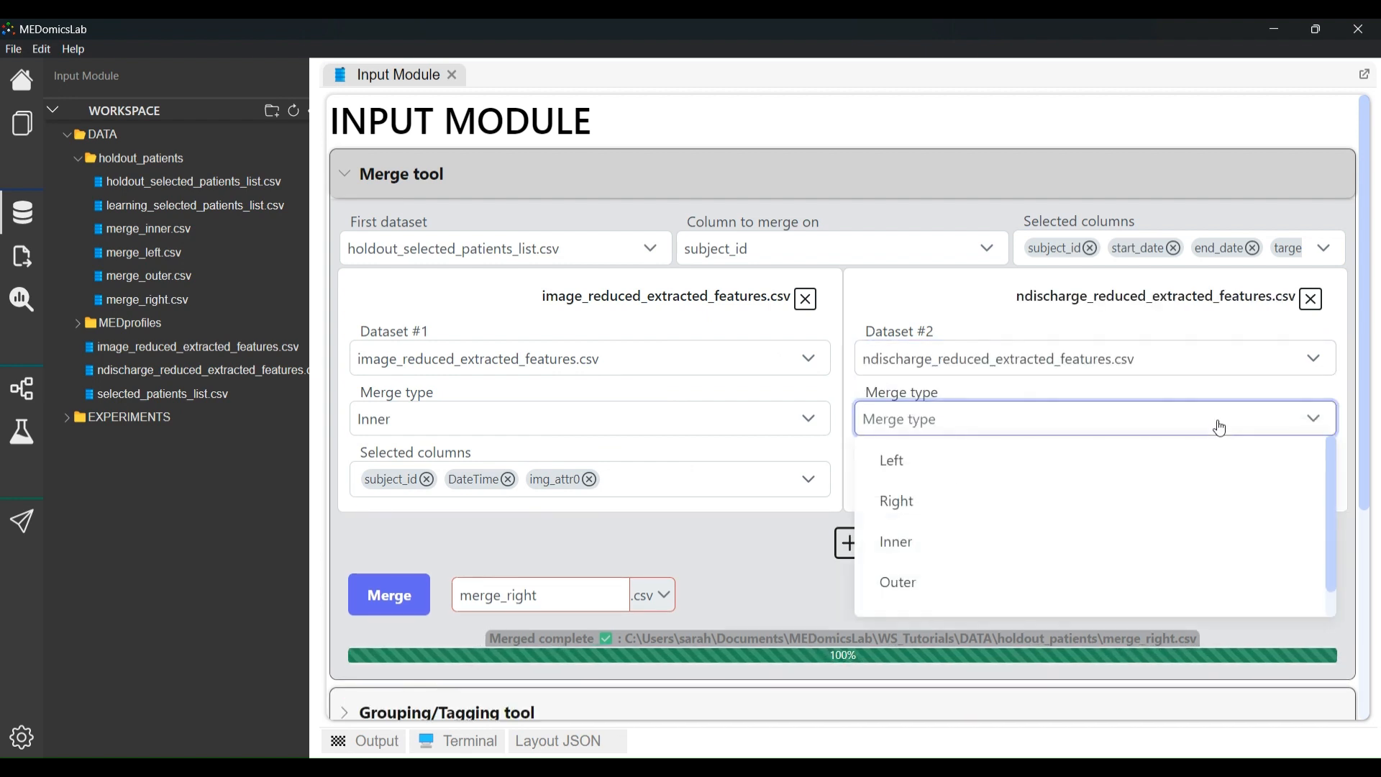
click(1171, 543)
Include the ndischarge_attr0 and charttime columns of the second dataset in the merge
click(1193, 477)
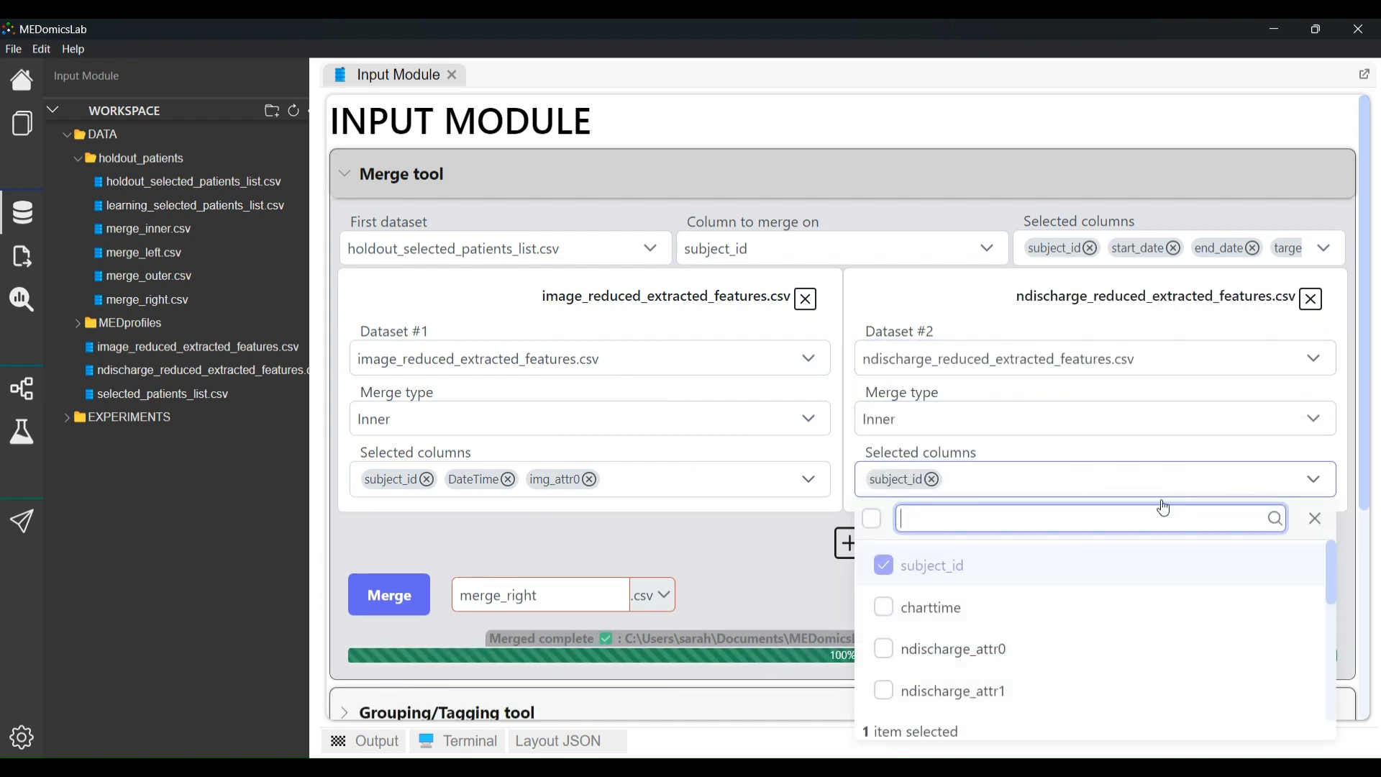
click(887, 651)
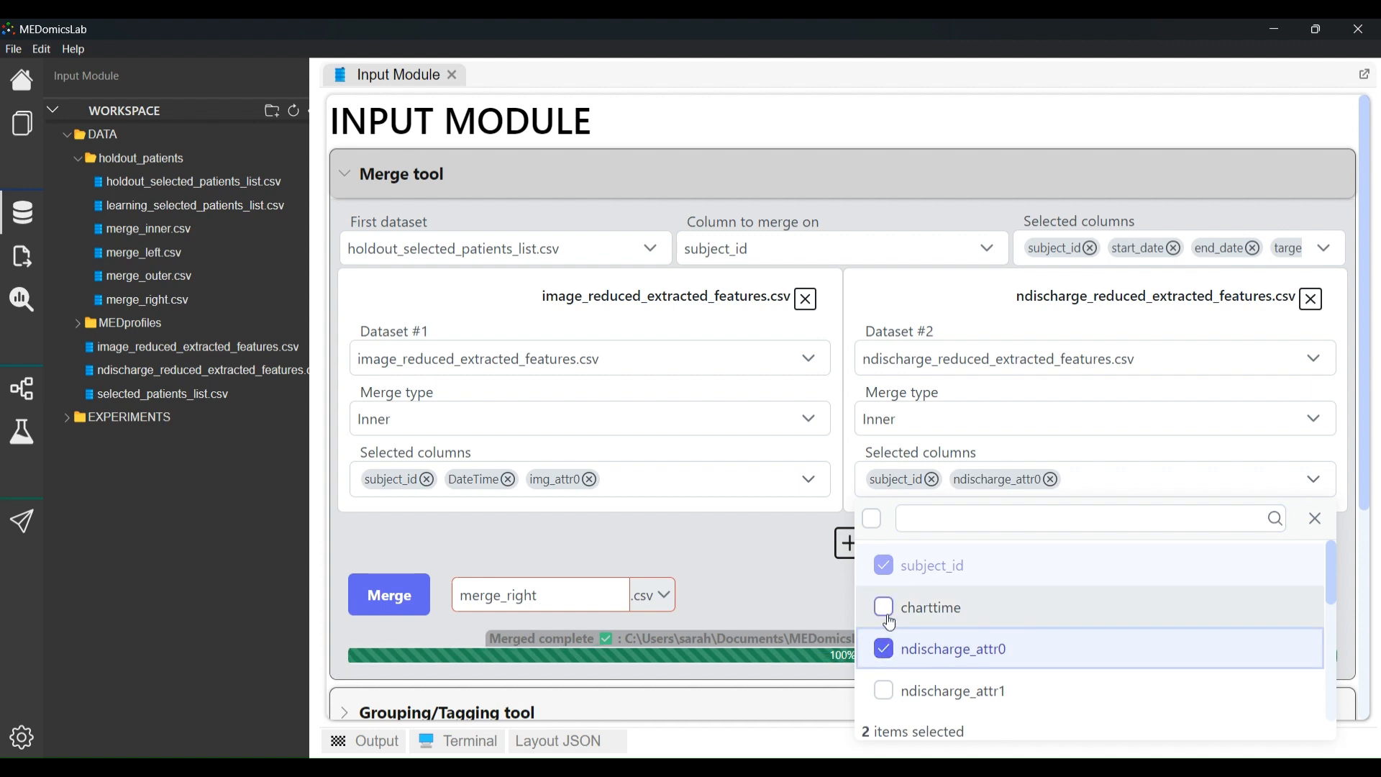
click(885, 608)
click(689, 541)
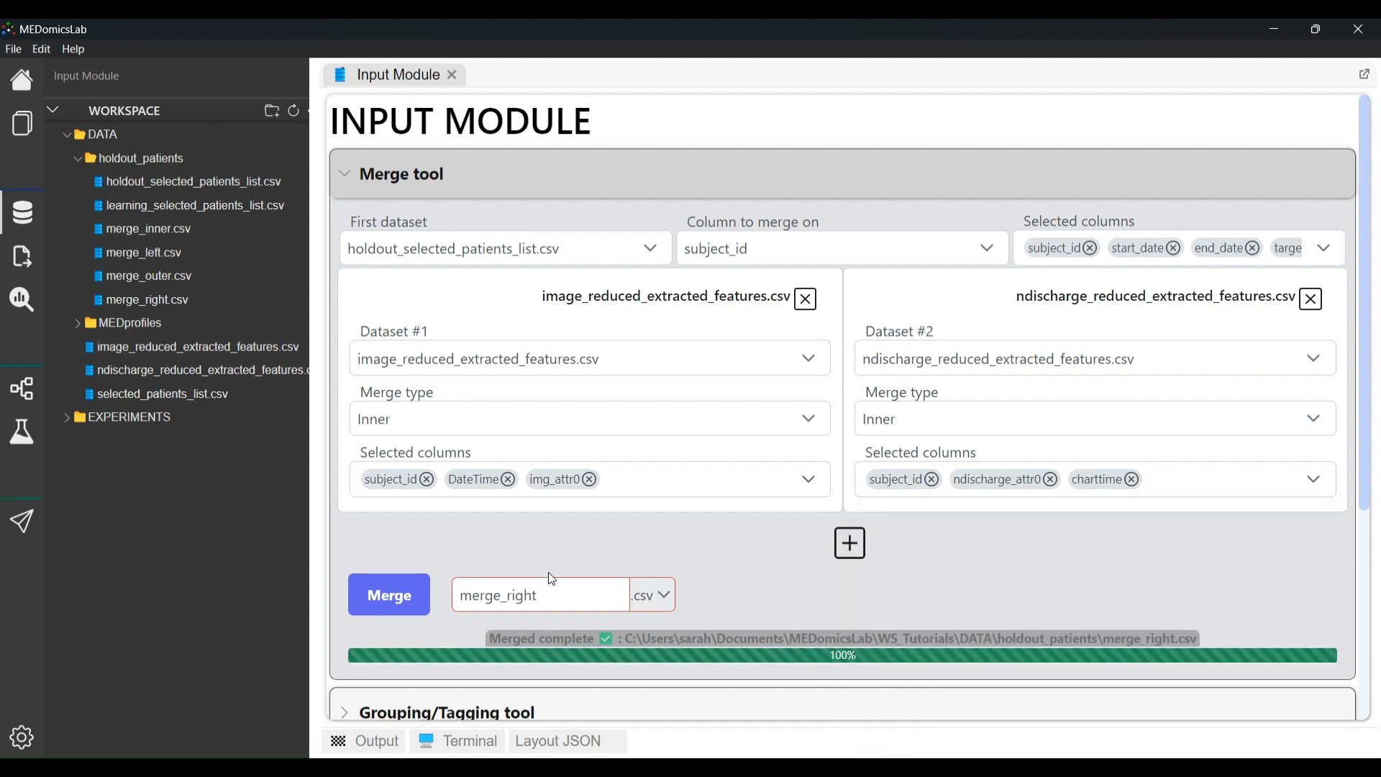
Rename the output dataset merge_3 and run the three-dataset merge
drag(539, 597, 512, 598)
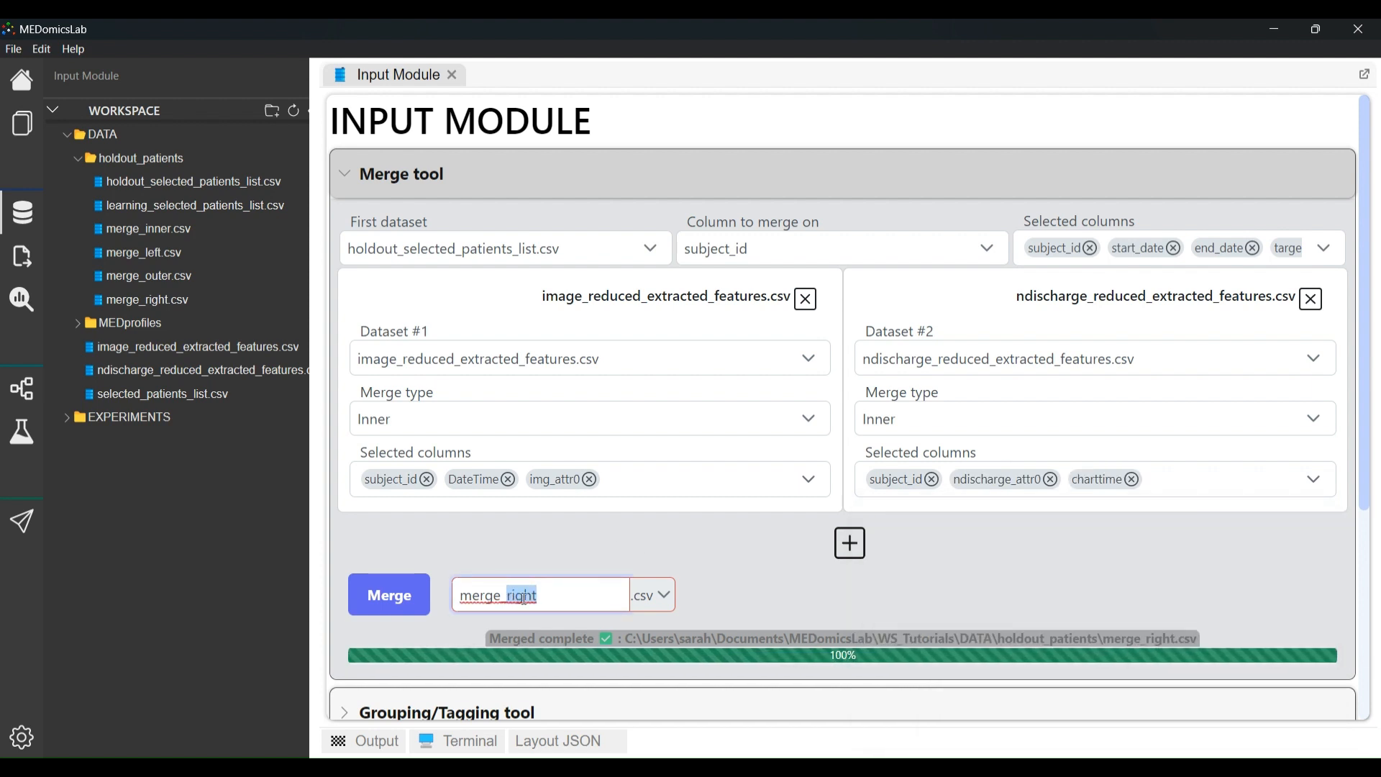
text(3)
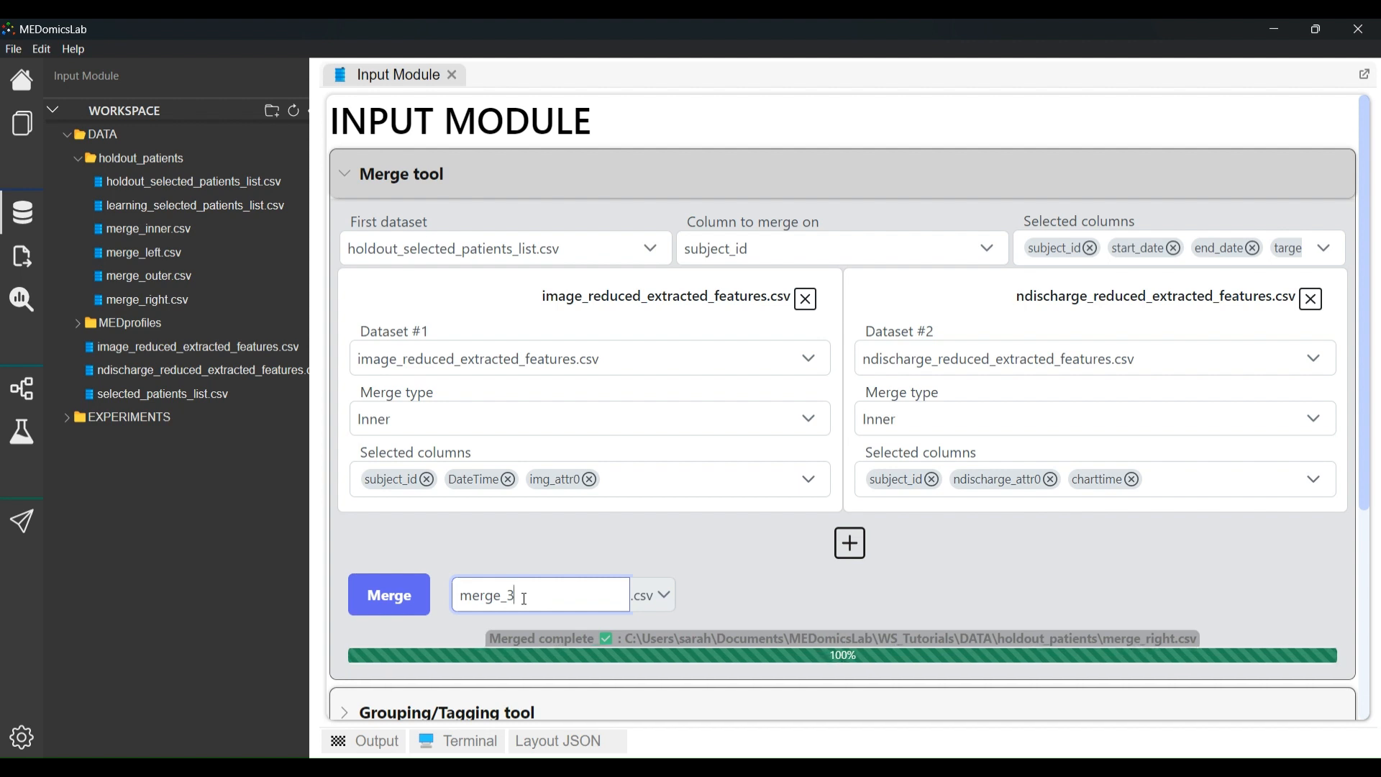
click(397, 601)
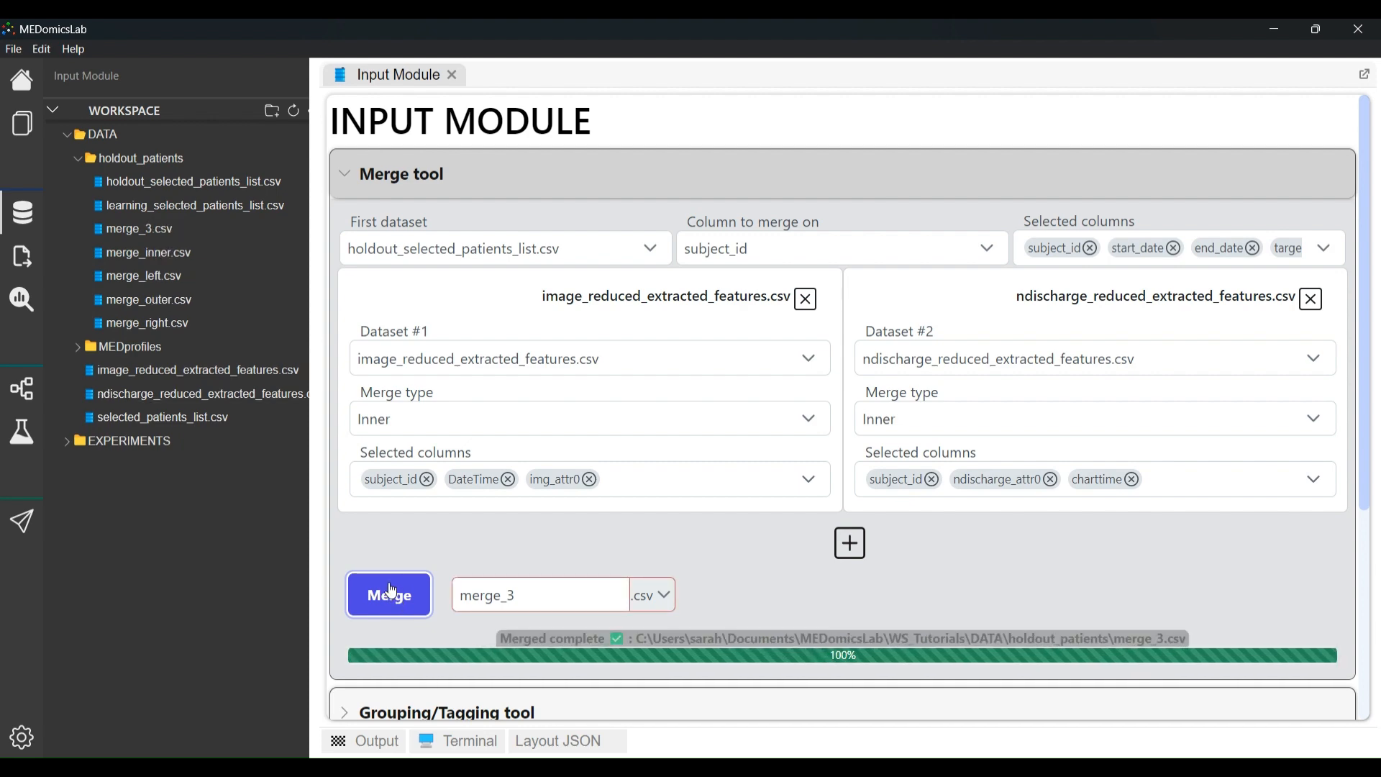
Open merge_3.csv from the holdout_patients folder, look through its columns and rows, and close it
click(153, 237)
double_click(153, 237)
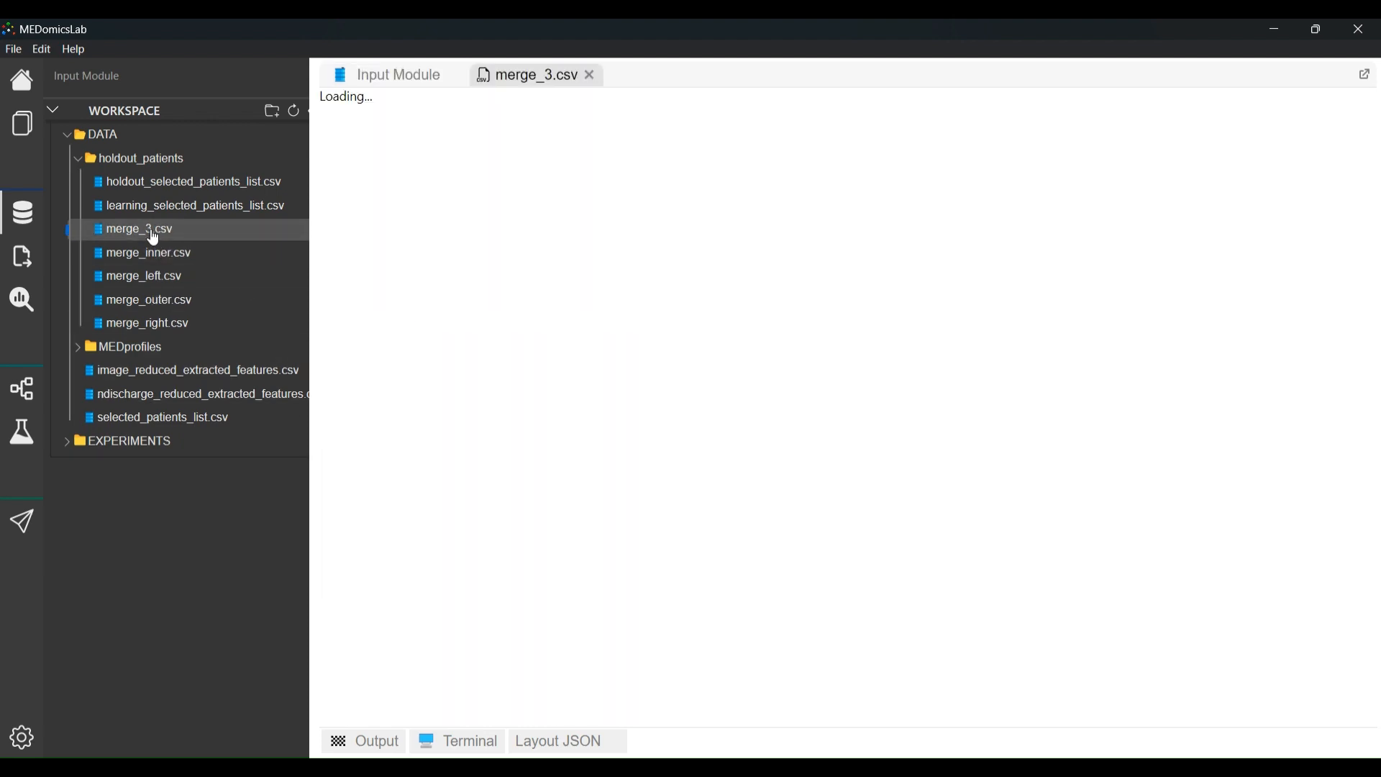
mouse_move(683, 722)
mouse_down()
mouse_move(817, 726)
mouse_move(680, 730)
mouse_up()
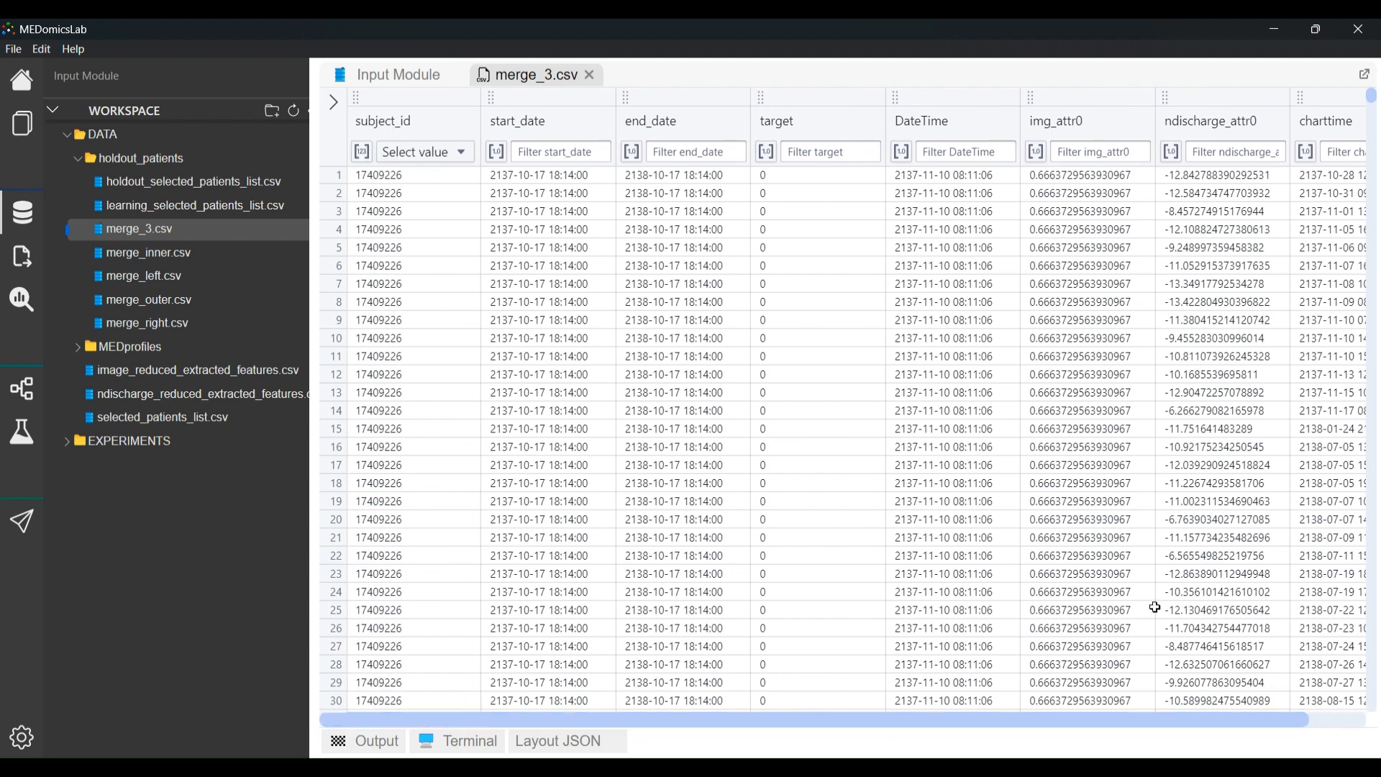
drag(1365, 94, 958, 82)
click(589, 76)
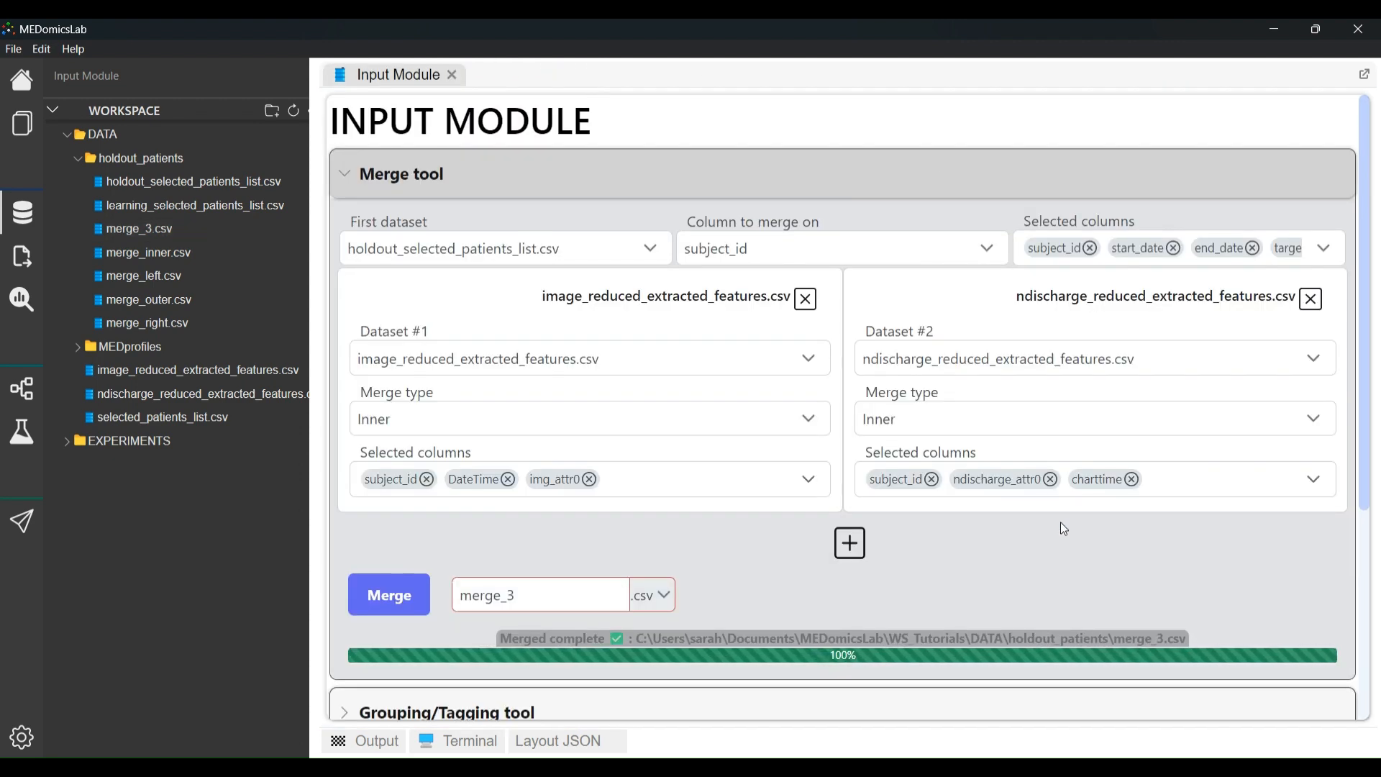
Collapse the Merge tool, expand the Grouping/Tagging tool, and choose merge_3.csv as the dataset to tag
click(352, 186)
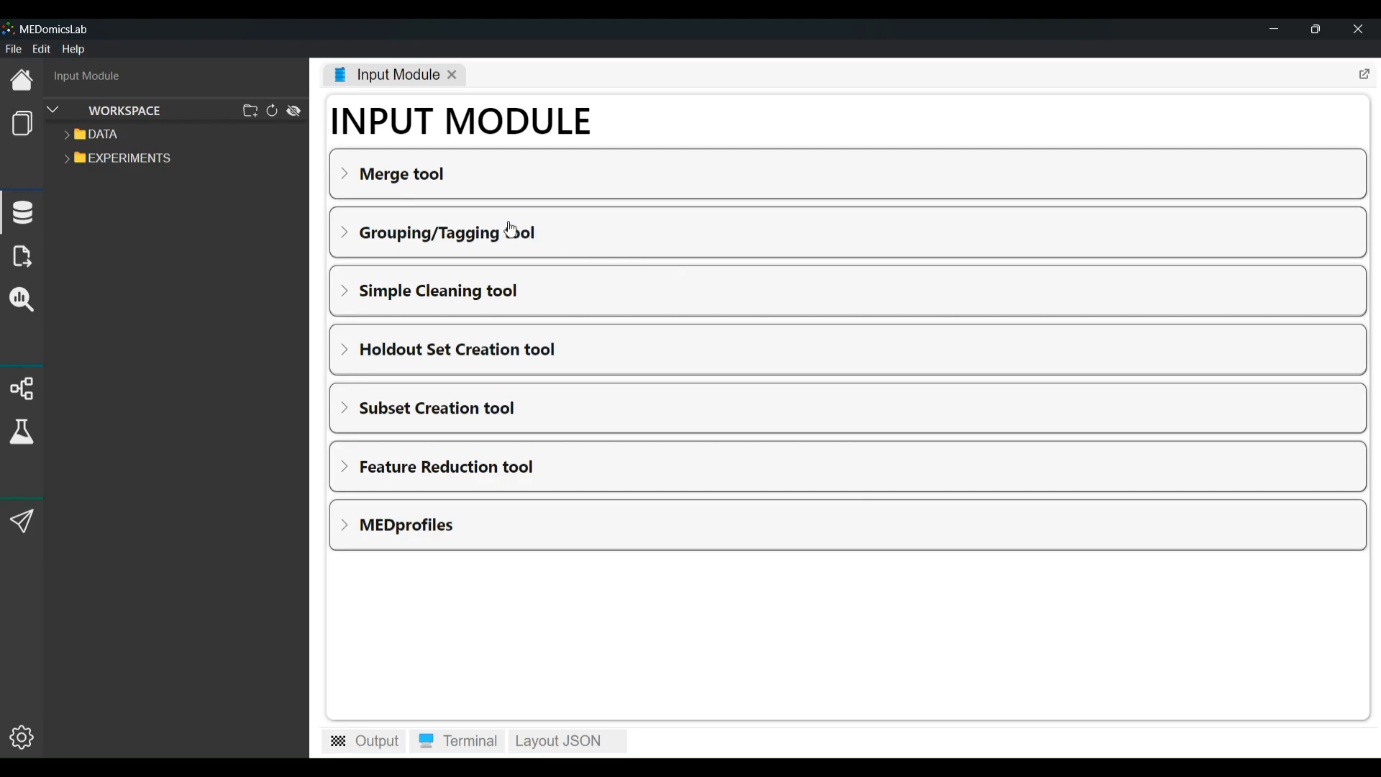
click(353, 241)
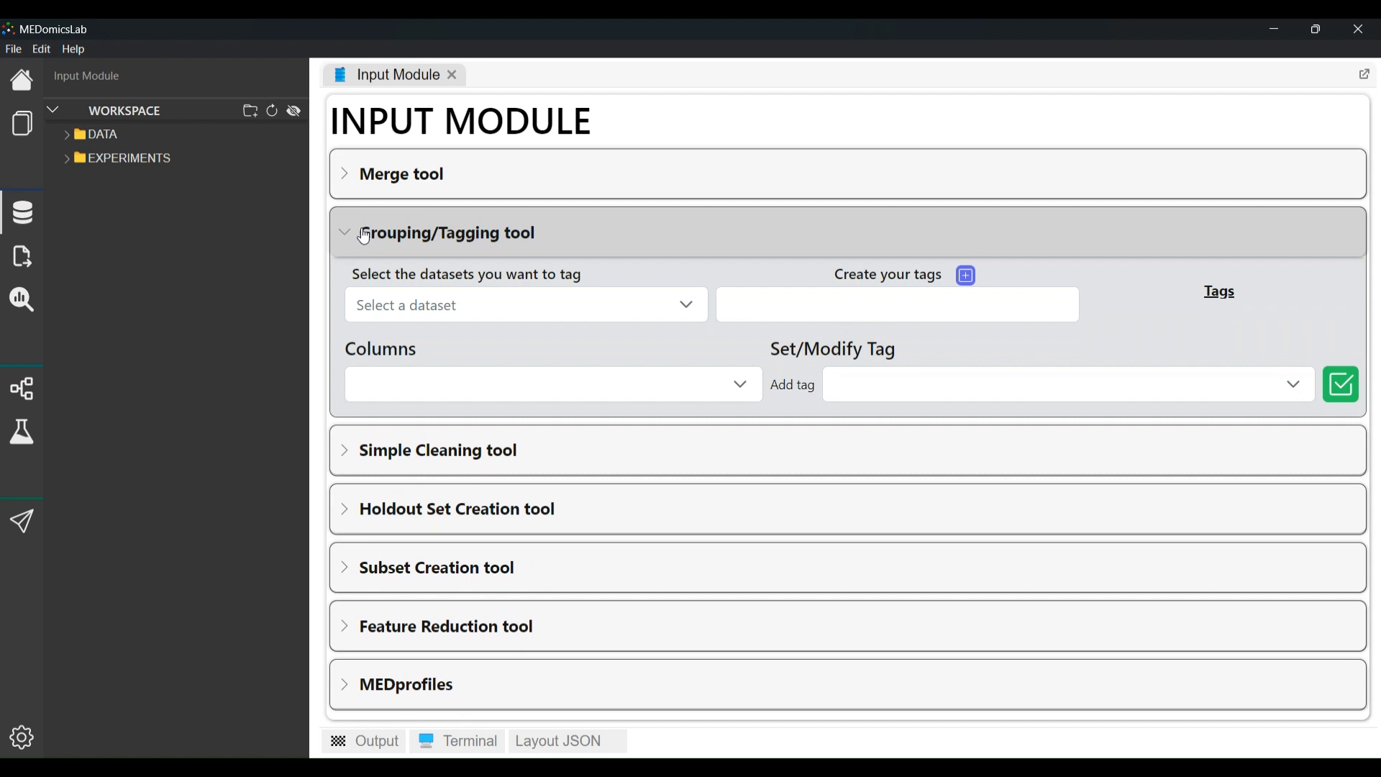
click(701, 308)
scroll(621, 392, down, 5)
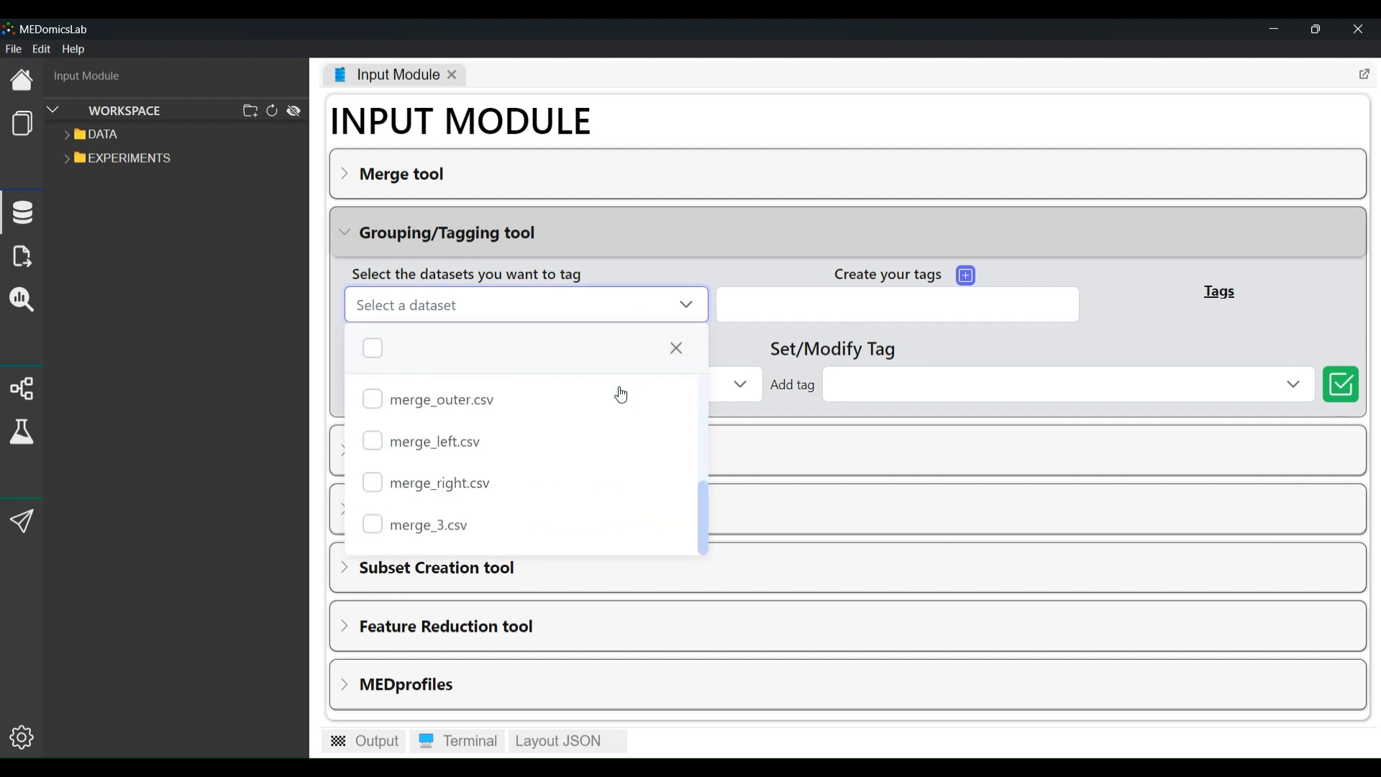
click(374, 528)
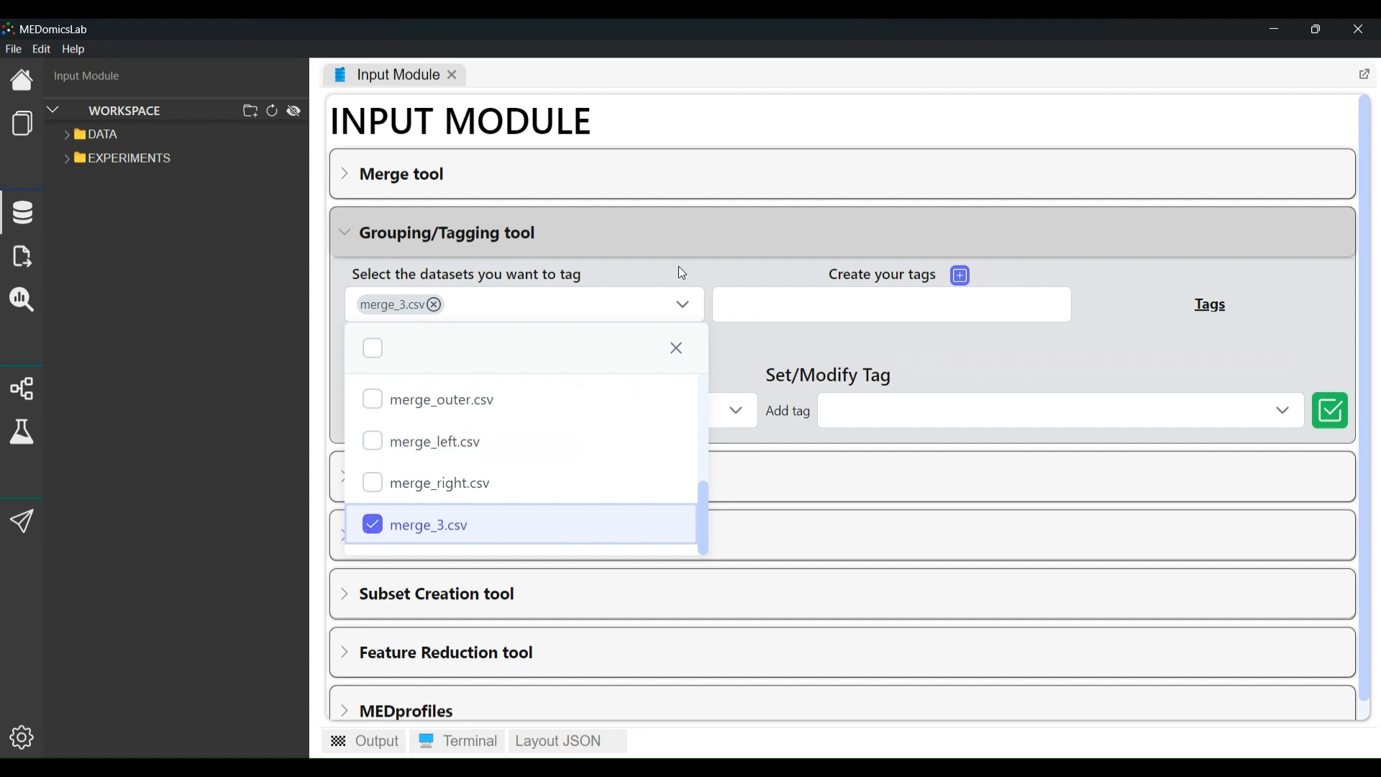
click(680, 274)
Expand the DATA and holdout_patients folders, check merge_3.csv briefly, and close it again
click(102, 134)
click(130, 158)
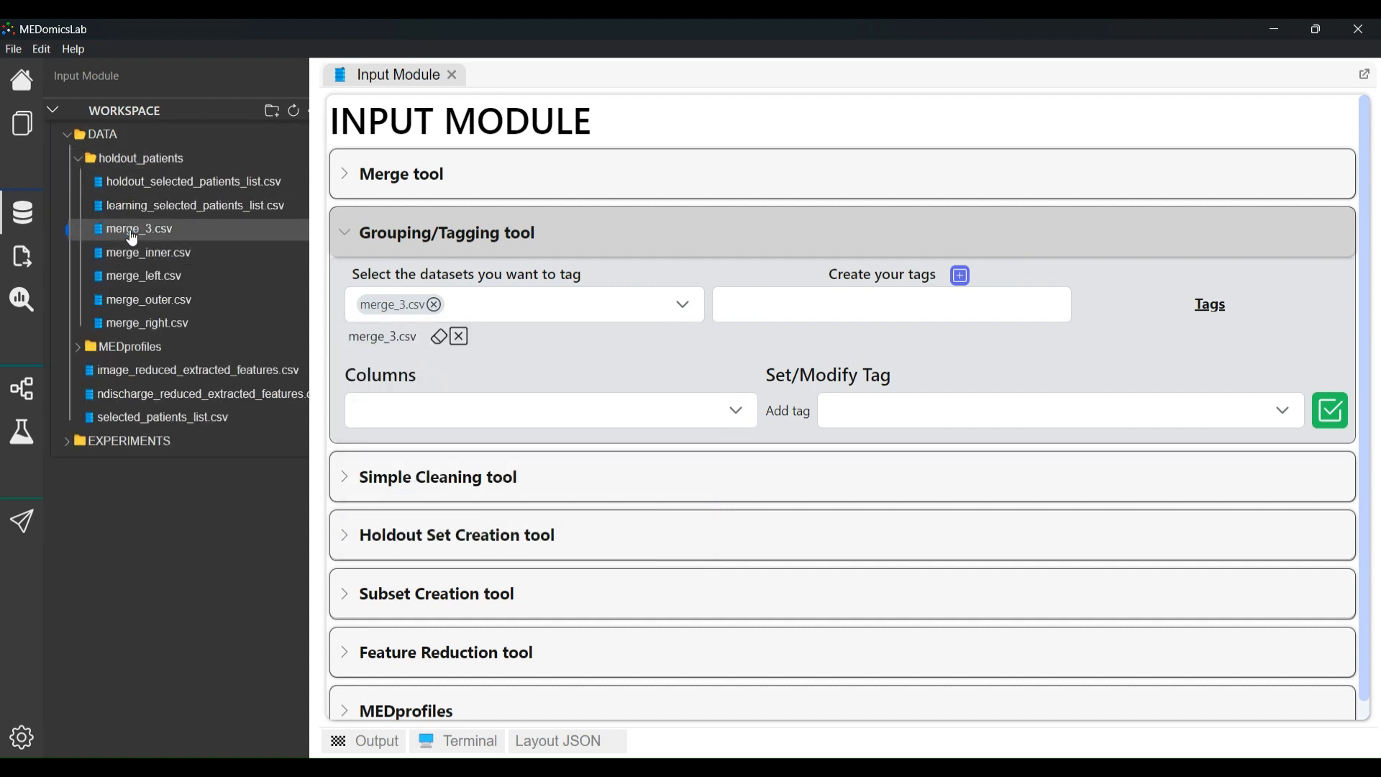
double_click(133, 231)
click(590, 75)
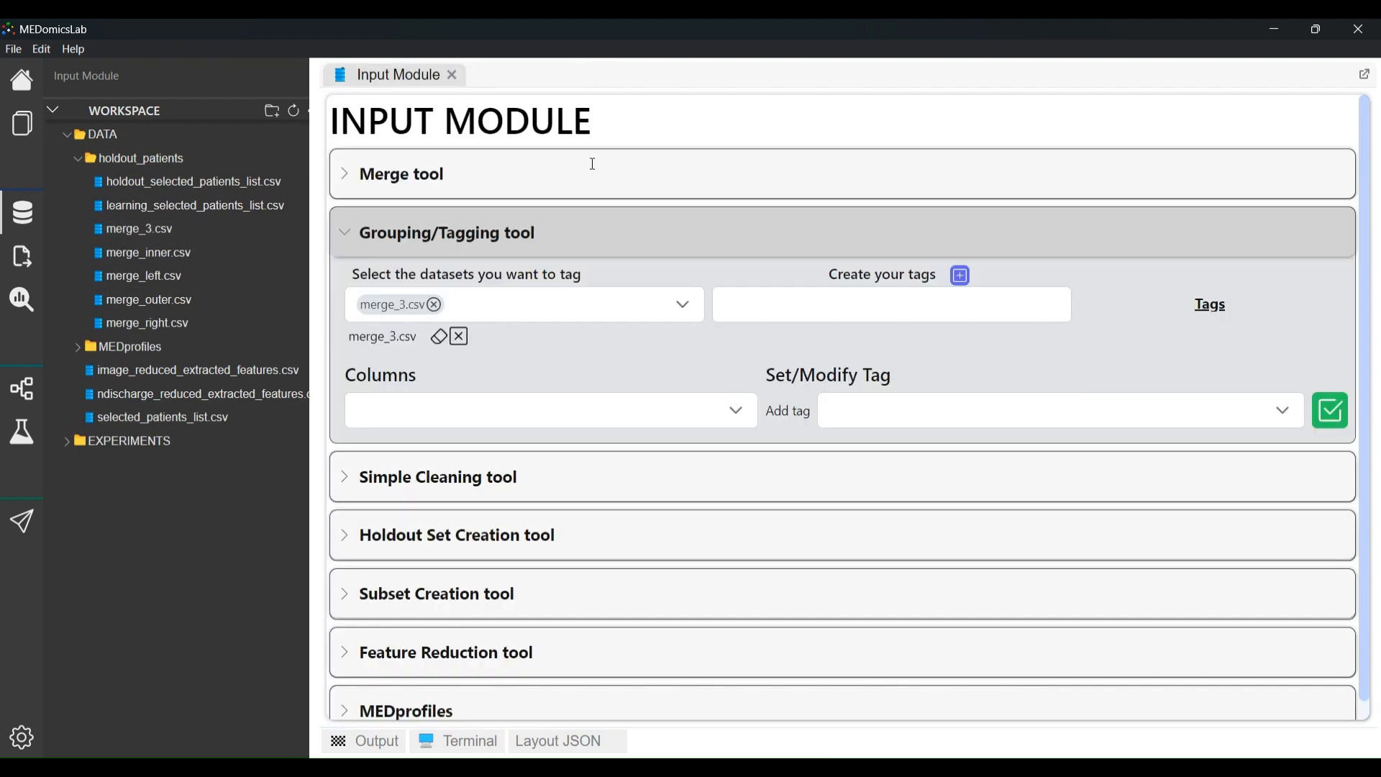
Add the default set of tags and create two additional tags named image and note
click(962, 278)
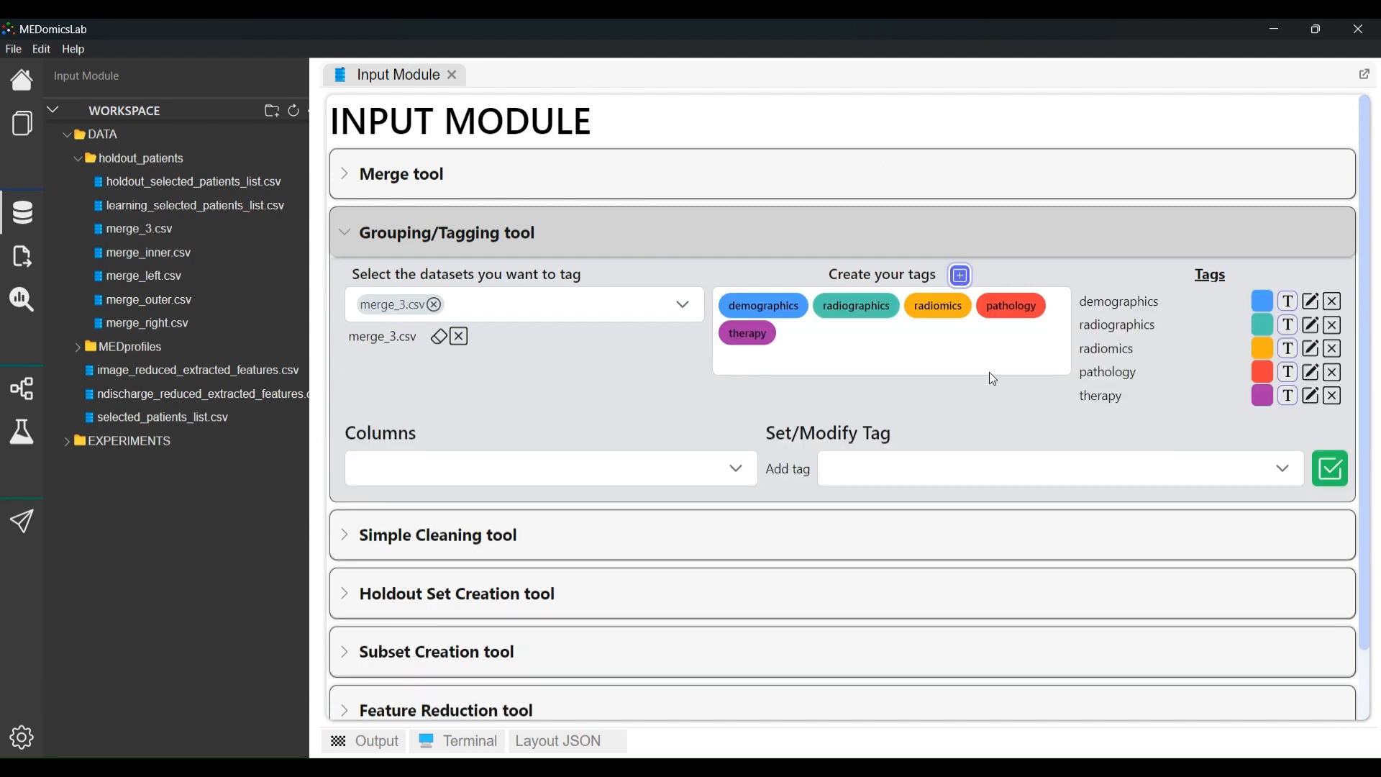
click(860, 334)
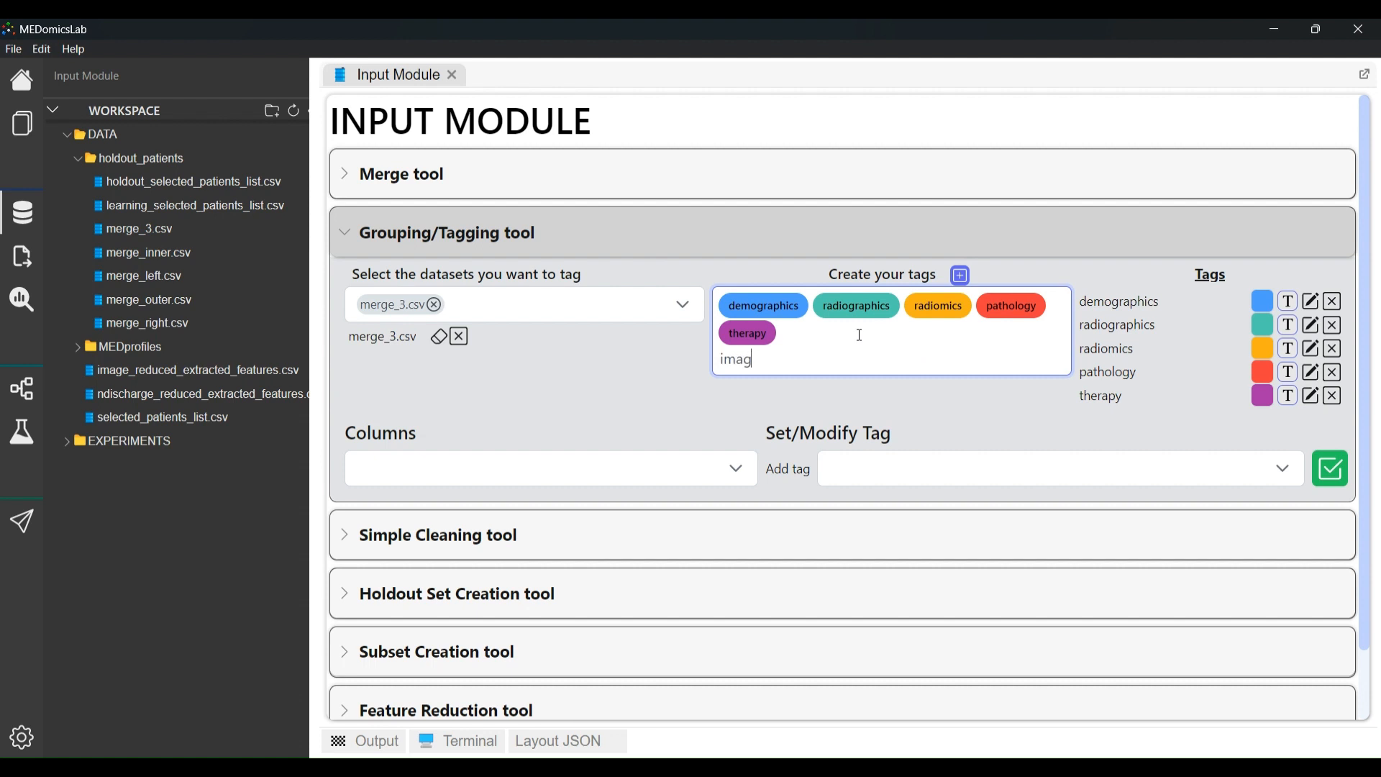
key(Return)
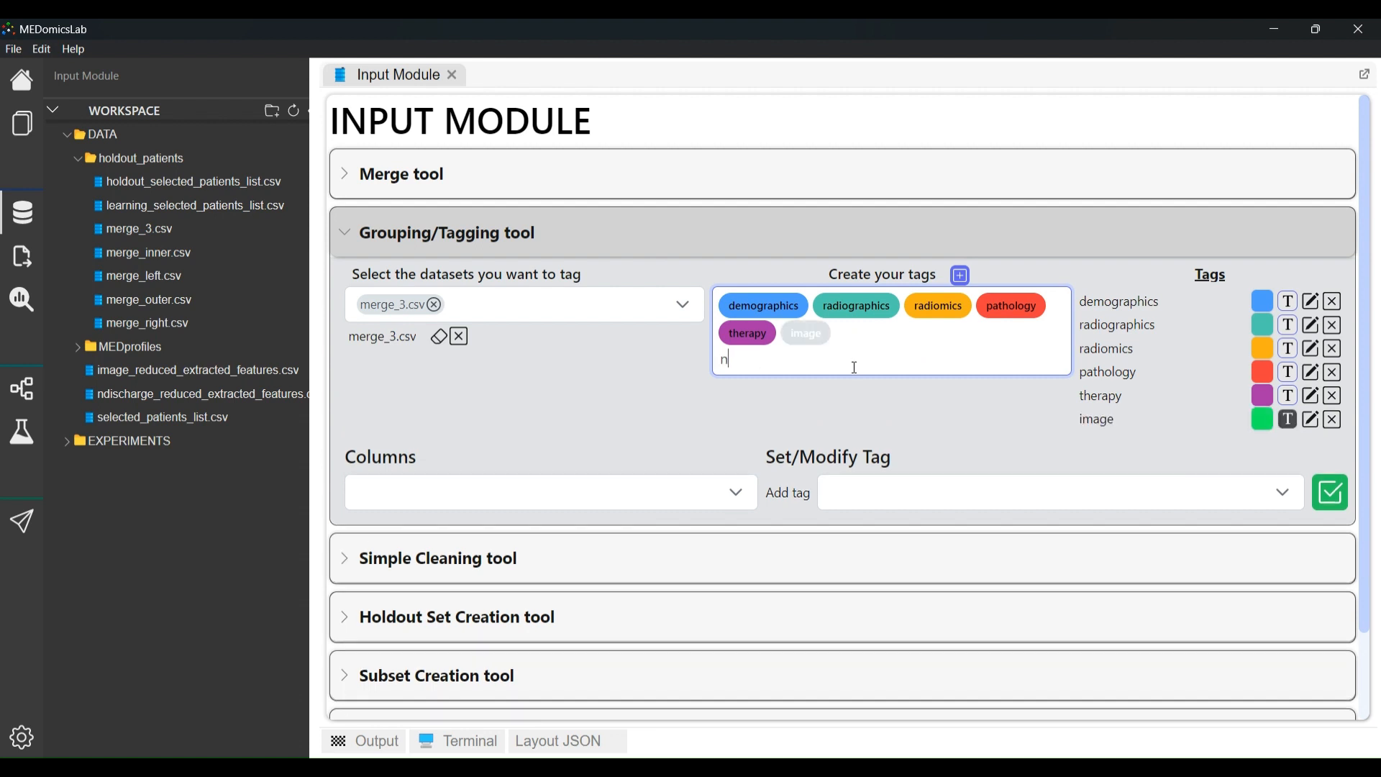
key(Return)
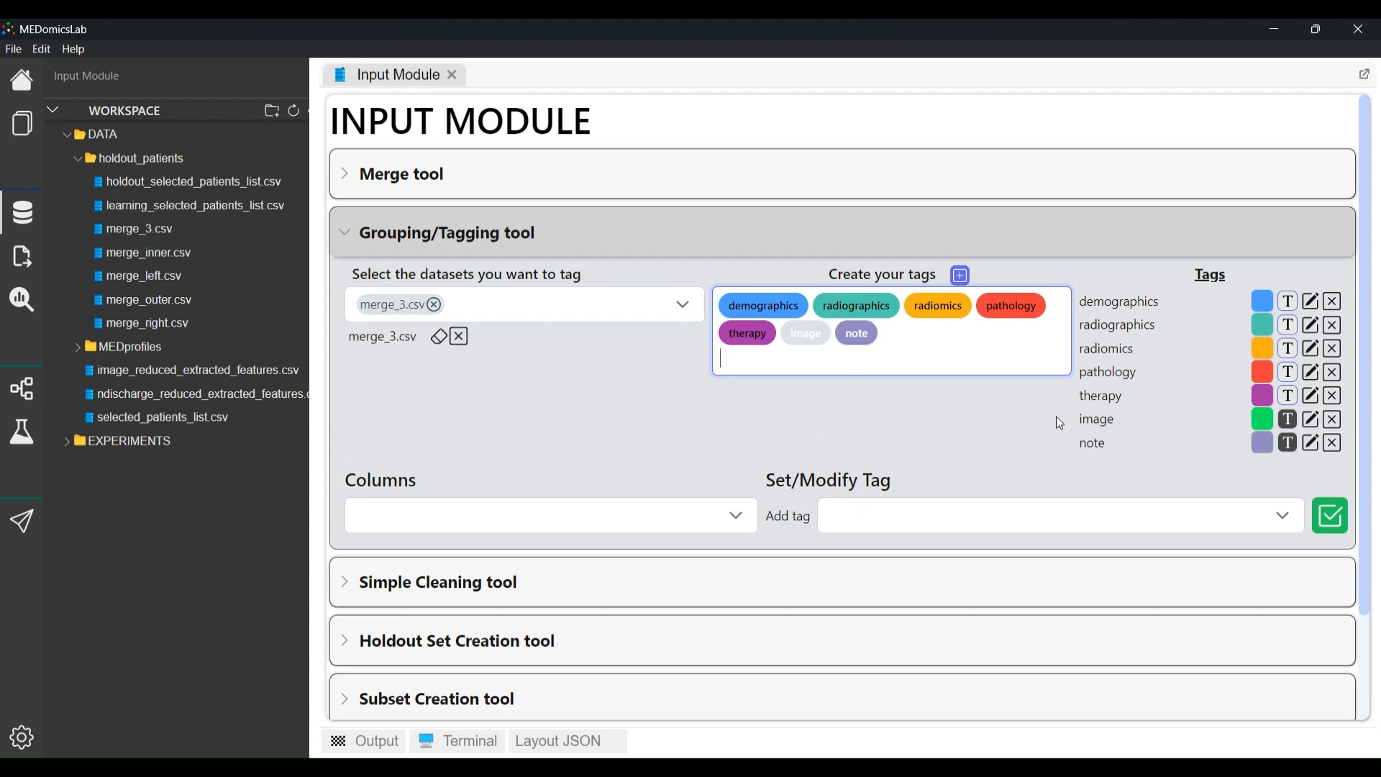
Change the color of the image tag to black
click(1261, 420)
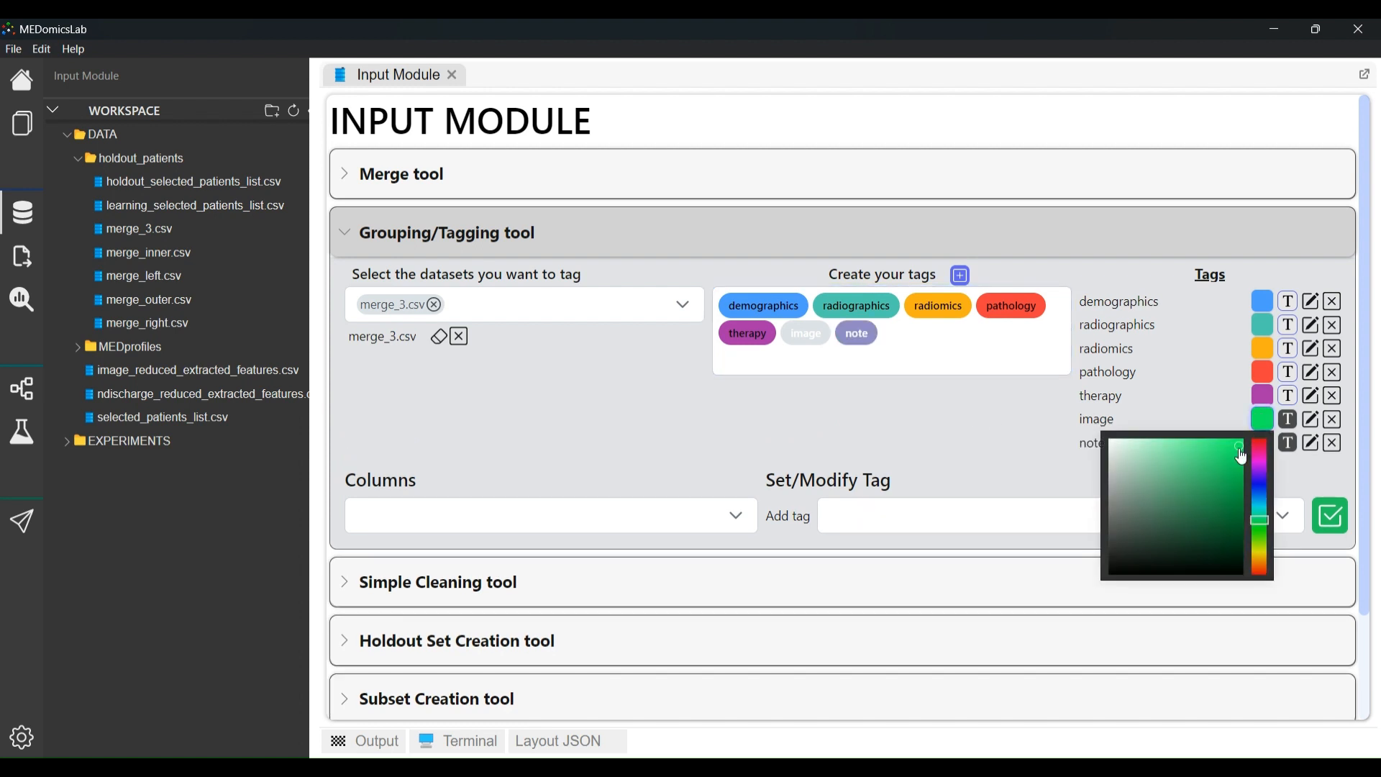
drag(1240, 455, 1063, 603)
click(1058, 613)
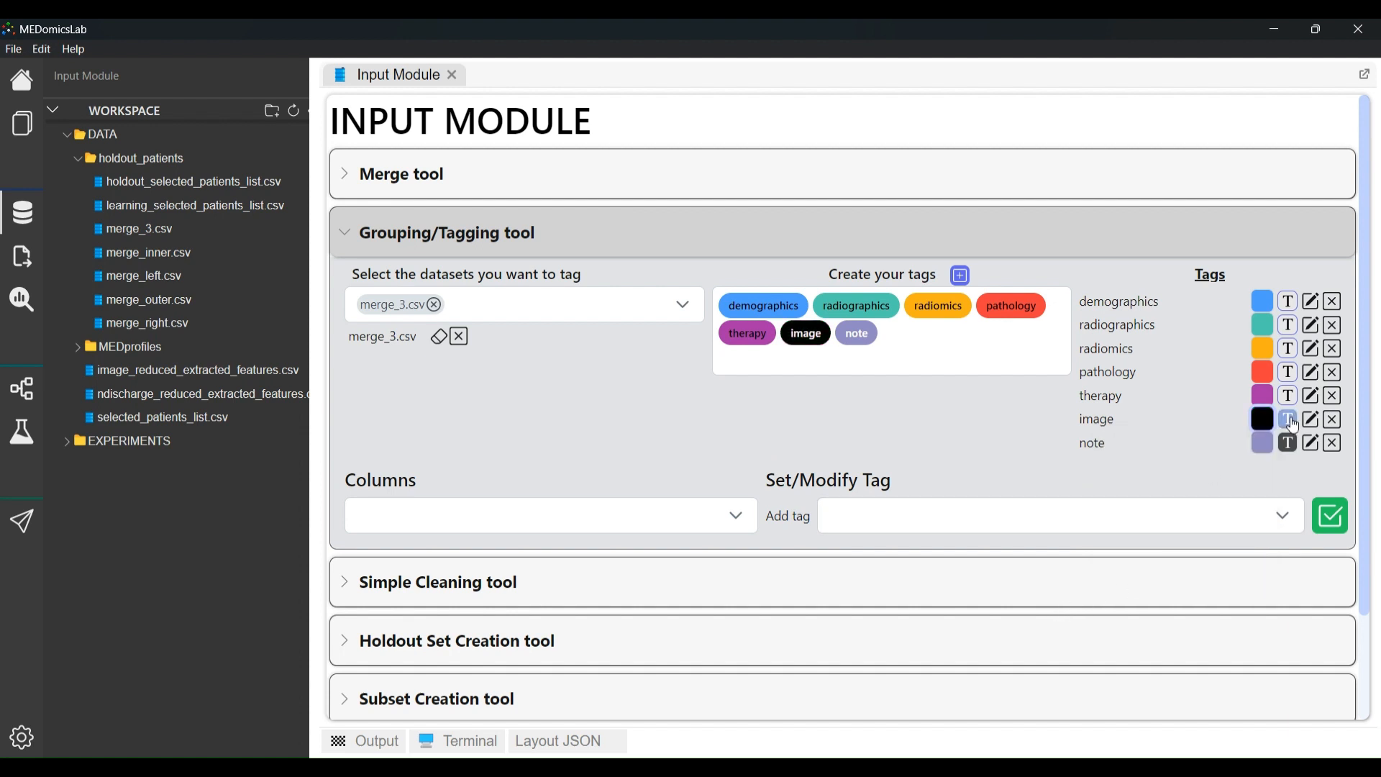
Switch the text color of the note tag to black
click(1271, 458)
click(1269, 454)
click(1292, 451)
Rename the image tag to image2 and restore its name to image
click(1317, 425)
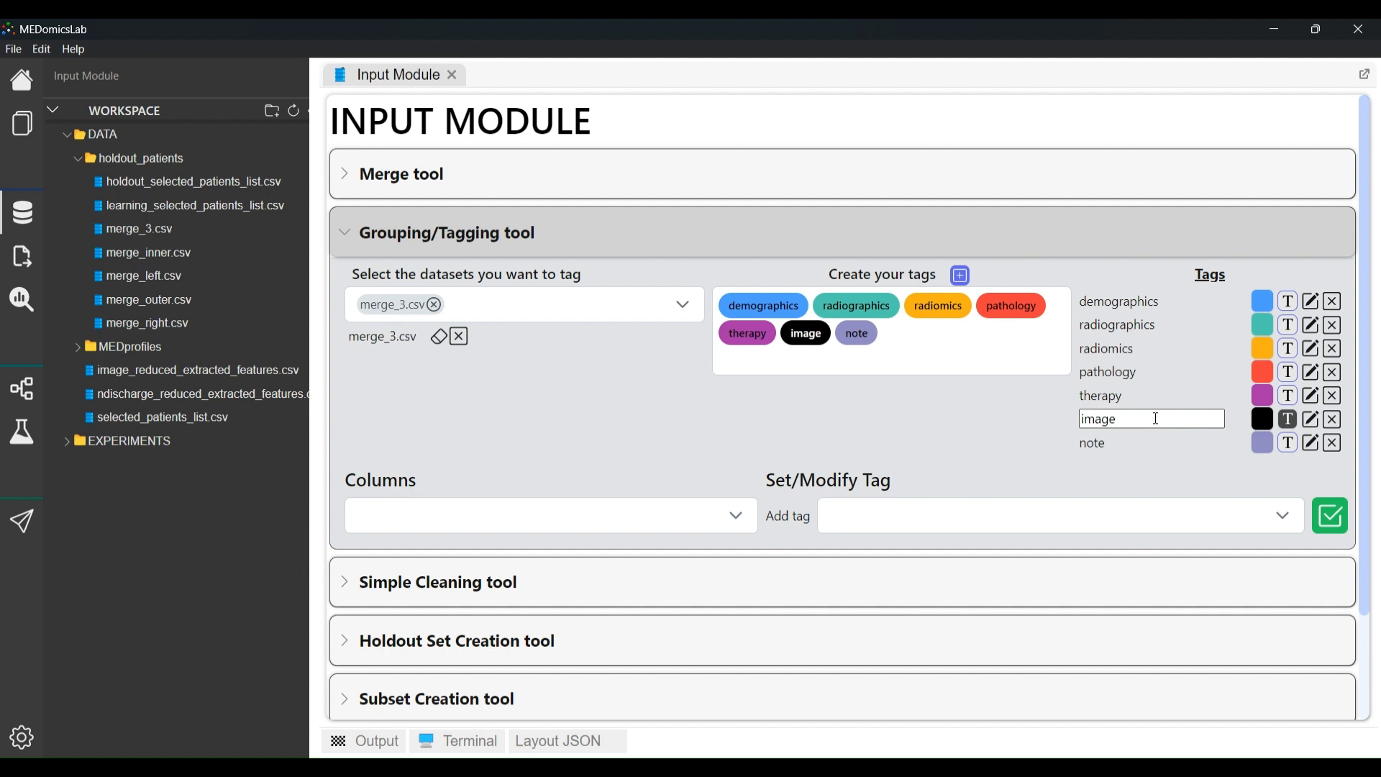
key(Return)
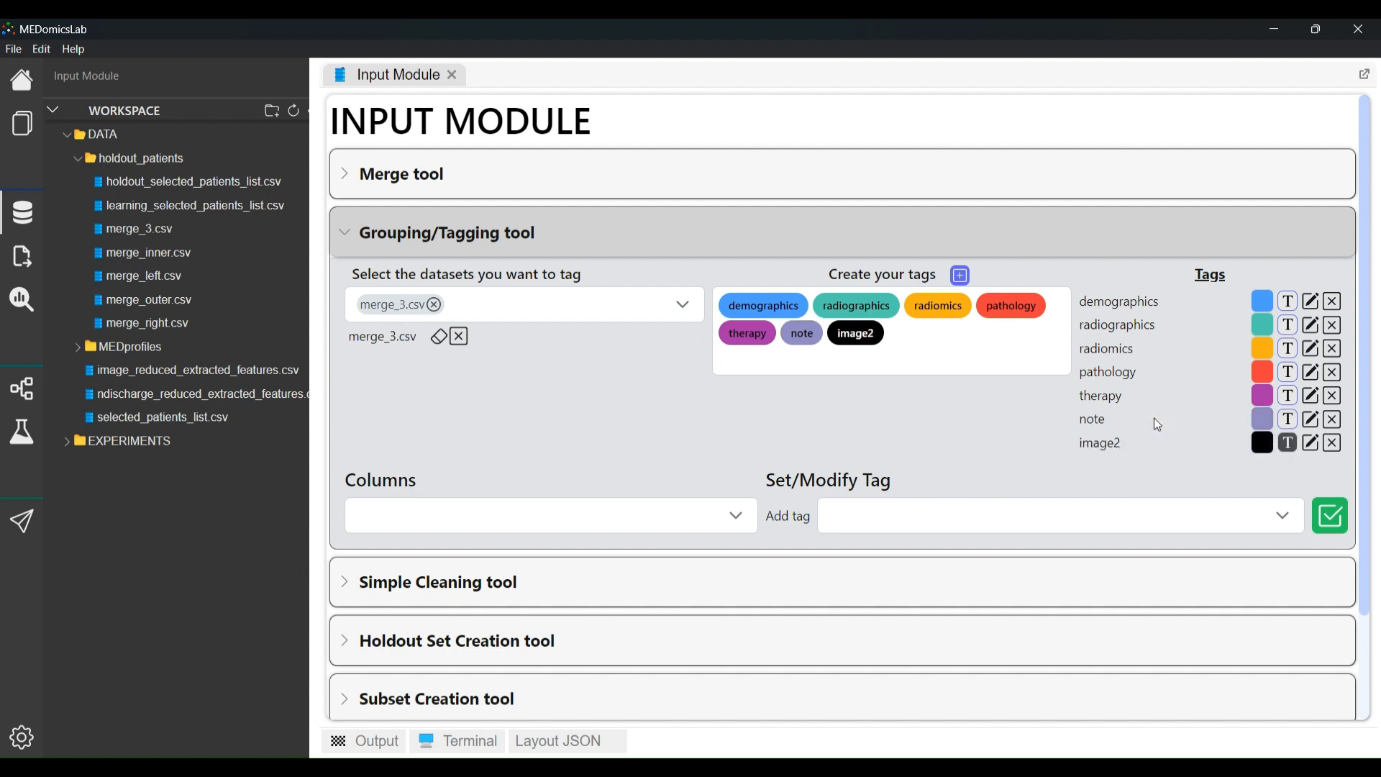
click(1311, 445)
click(1200, 435)
key(Return)
Delete the demographics and radiographics tags
click(1334, 302)
click(1308, 398)
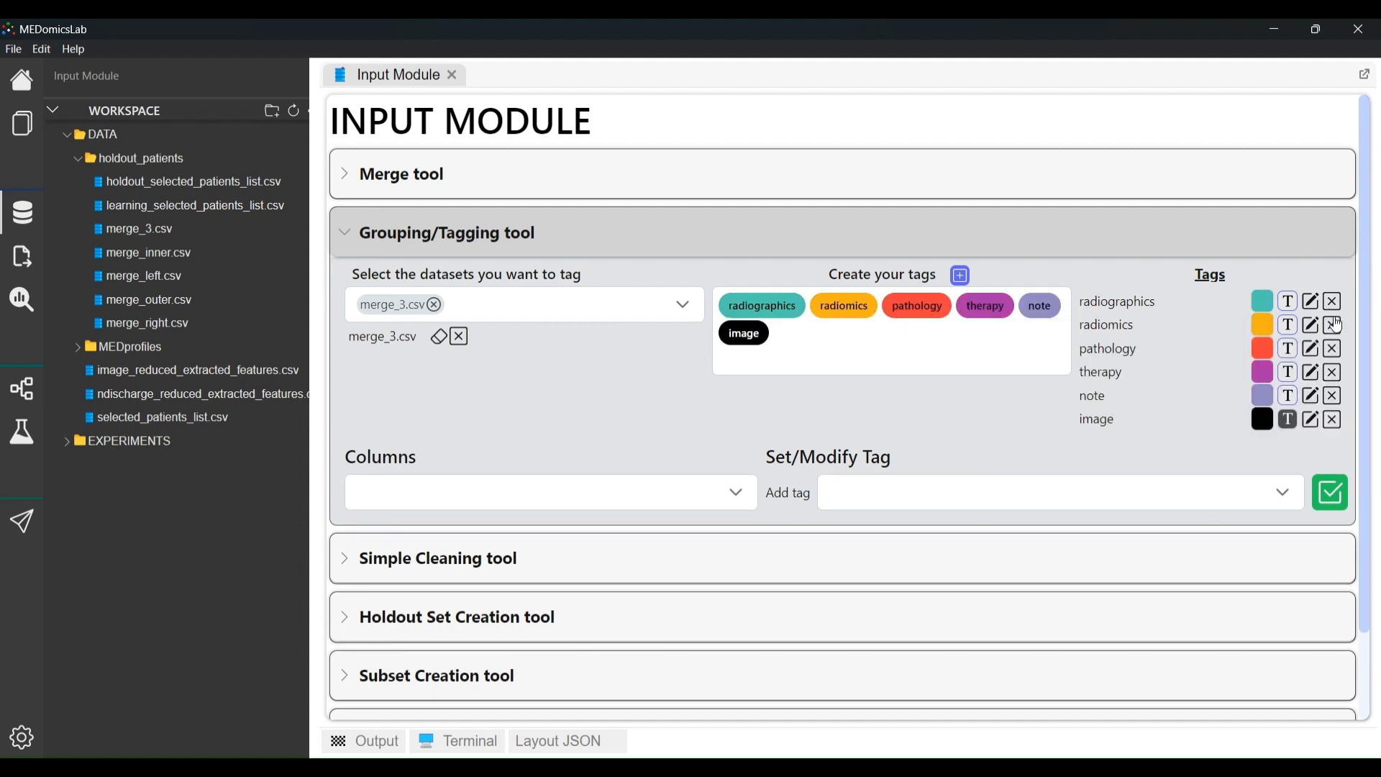
click(1335, 301)
click(1301, 396)
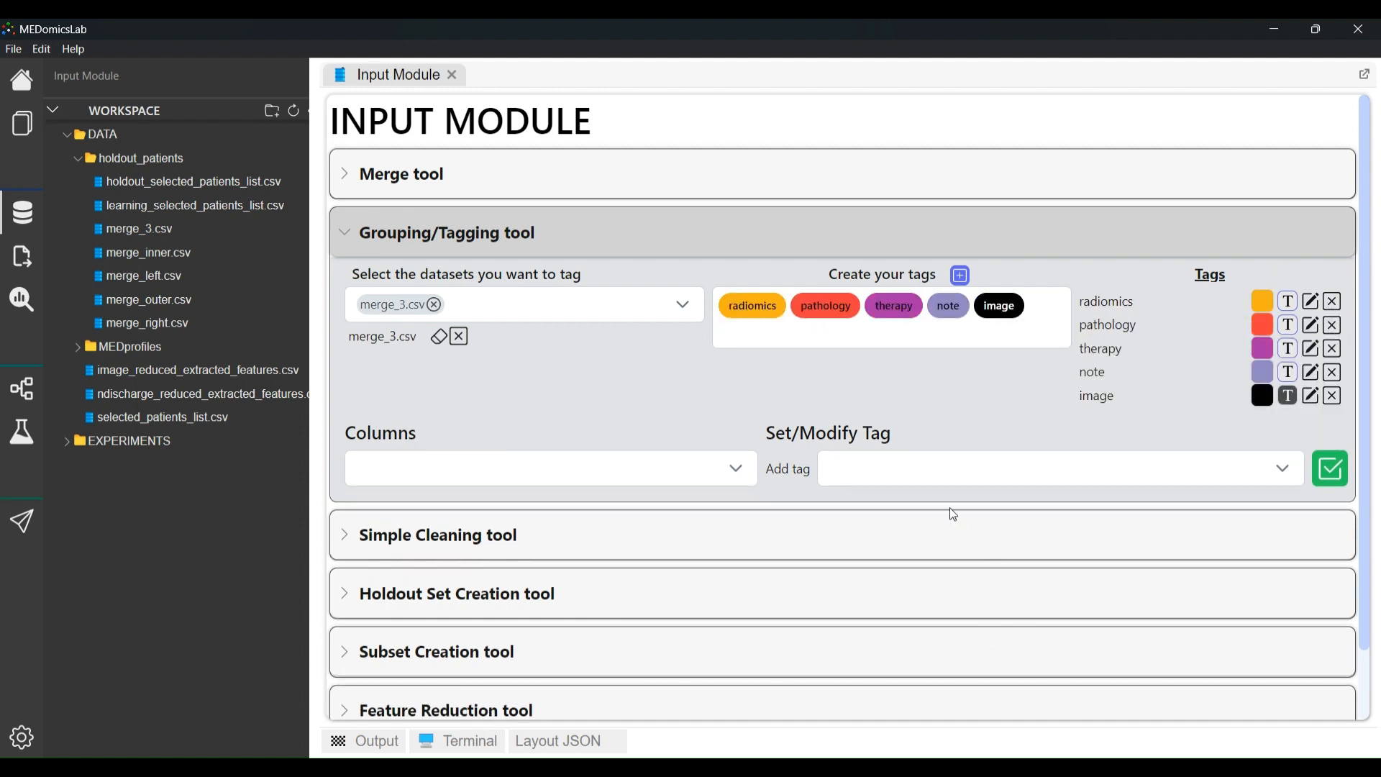
Tag the img_attr0 column of merge_3.csv with the image tag, agreeing to overwrite its tags
click(733, 472)
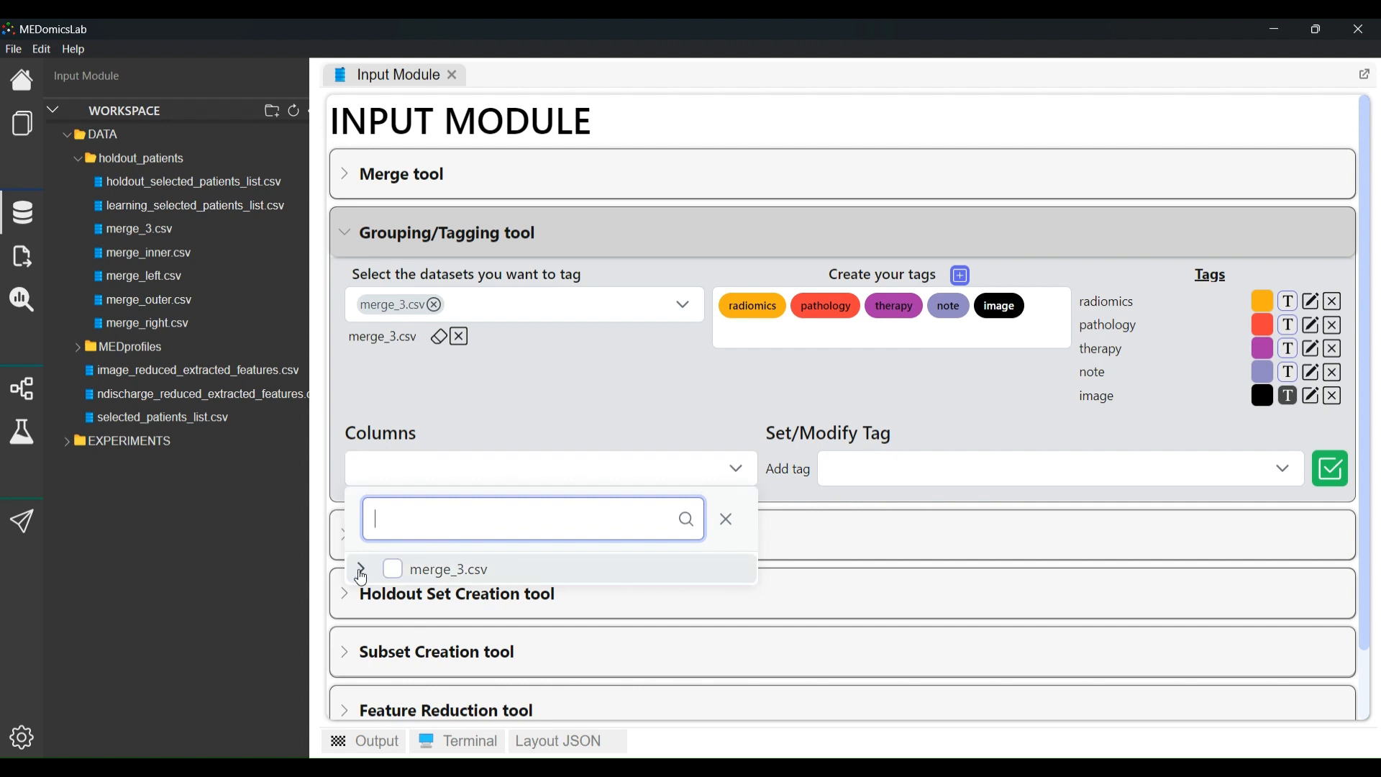
click(361, 569)
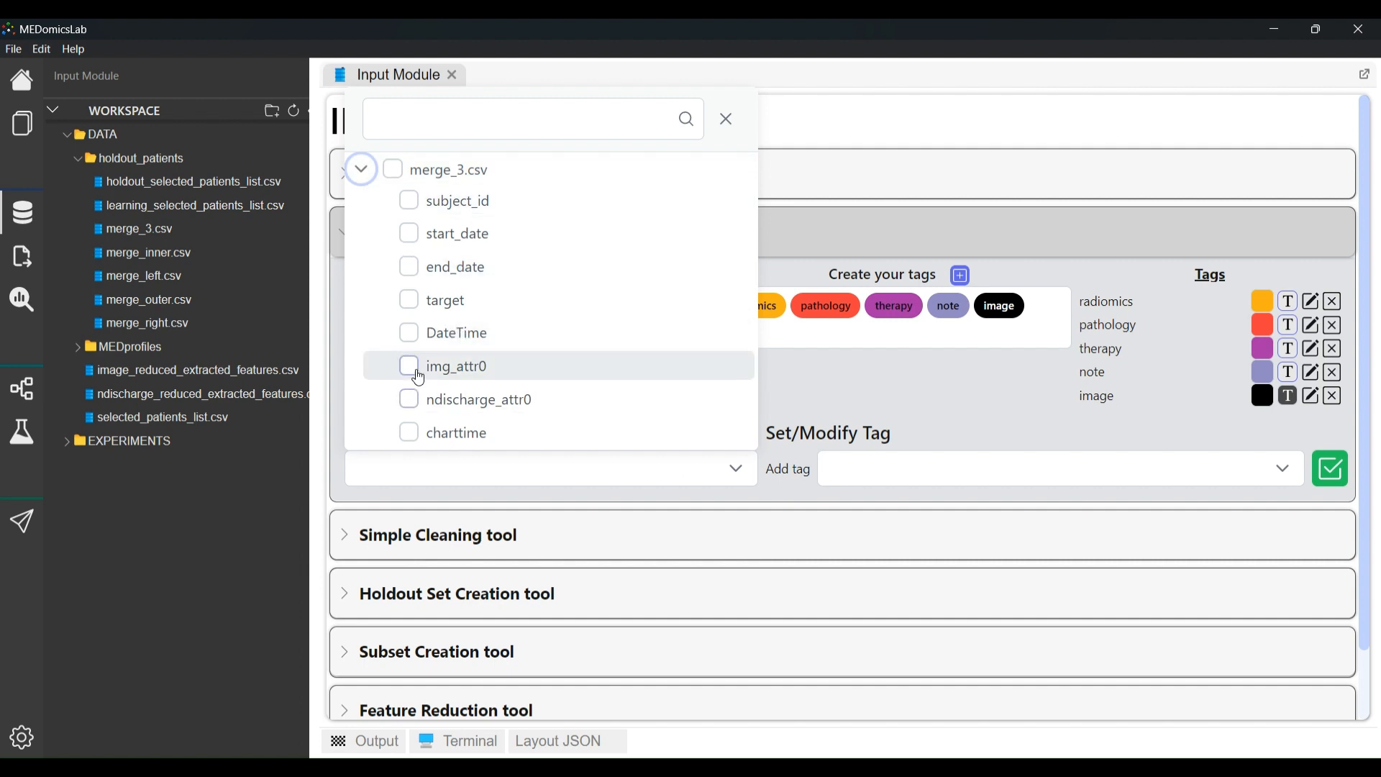
click(410, 373)
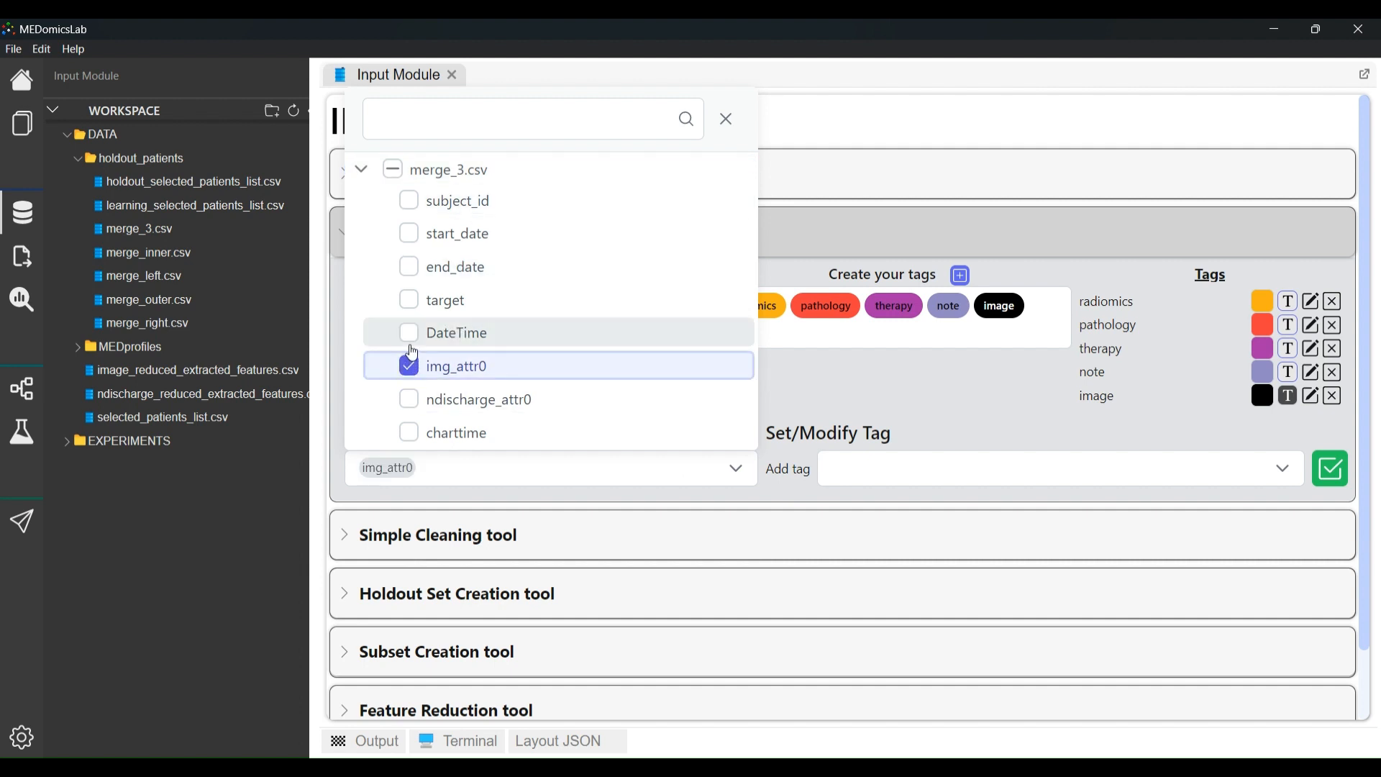
click(795, 398)
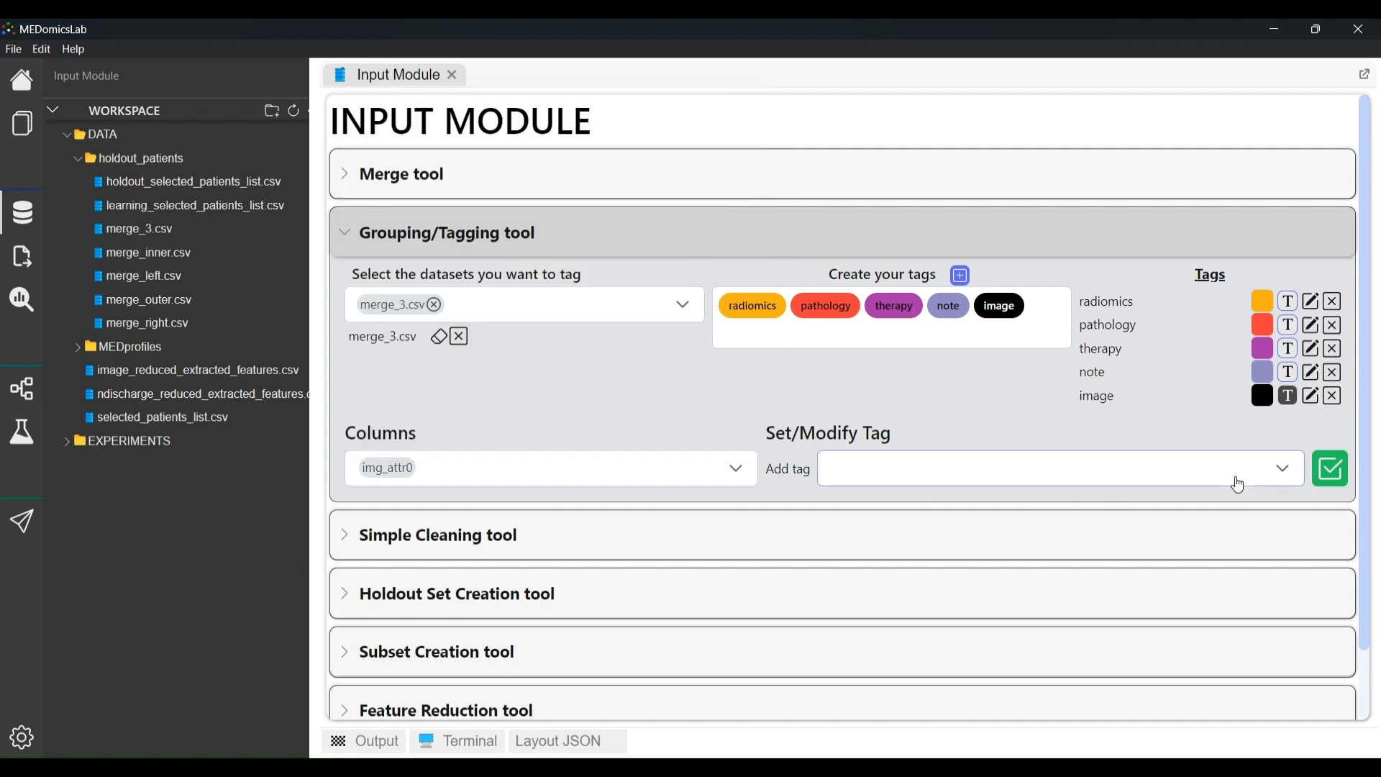
click(1238, 485)
scroll(948, 619, down, 2)
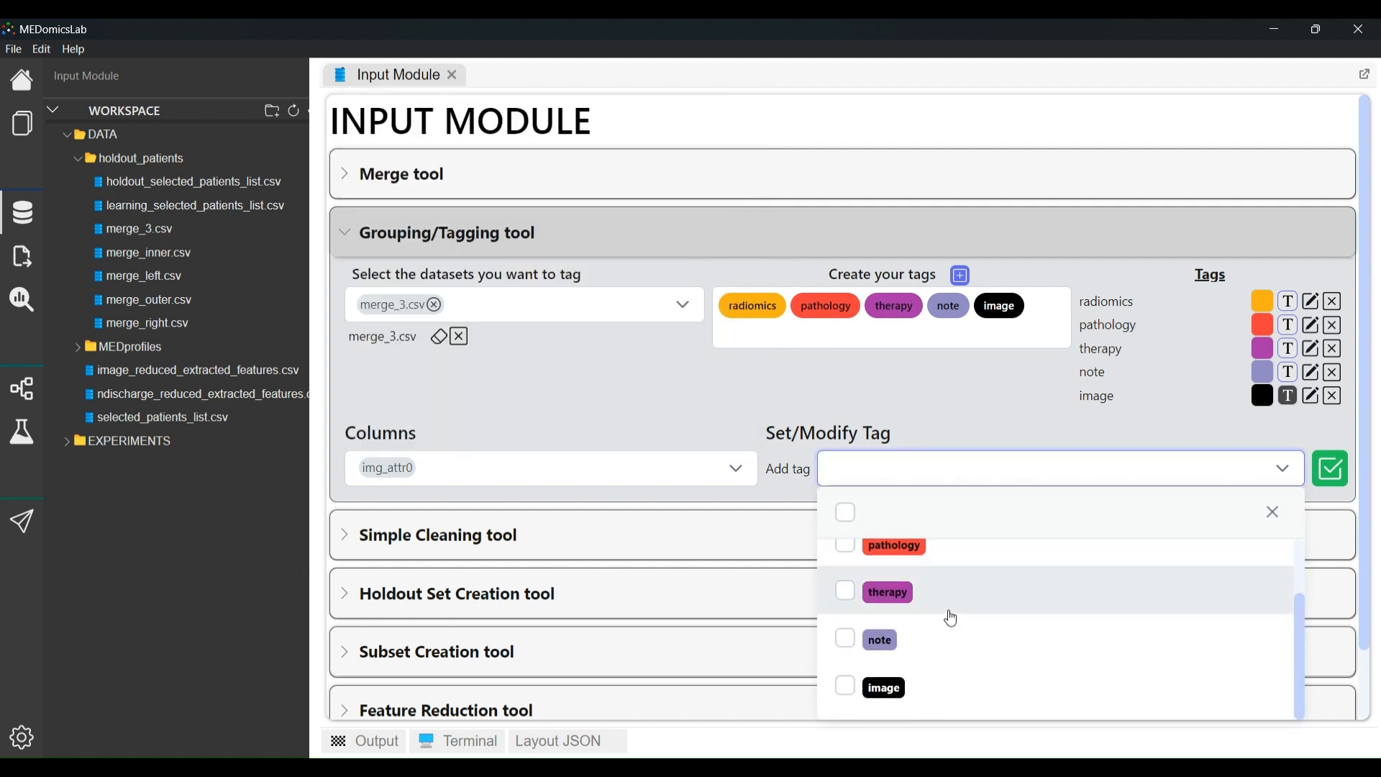
click(846, 687)
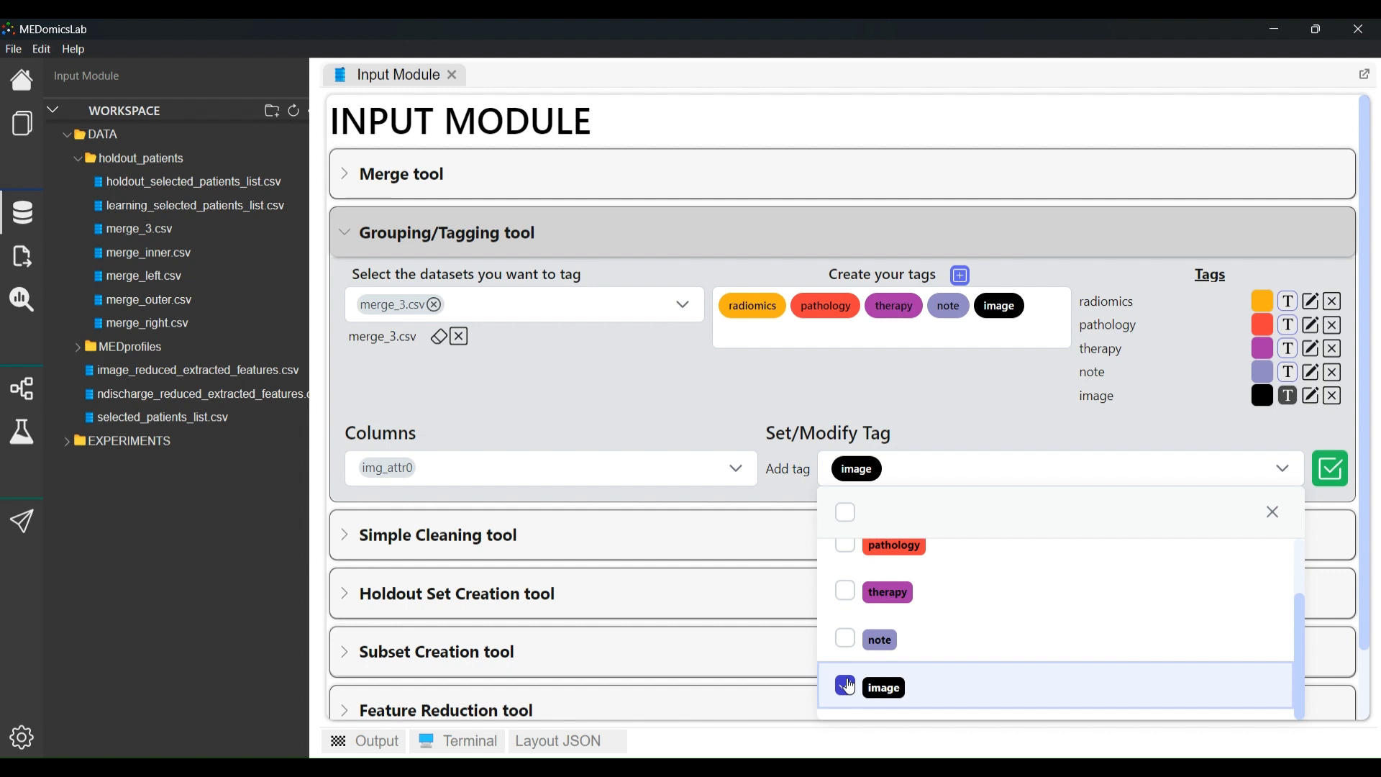
click(998, 426)
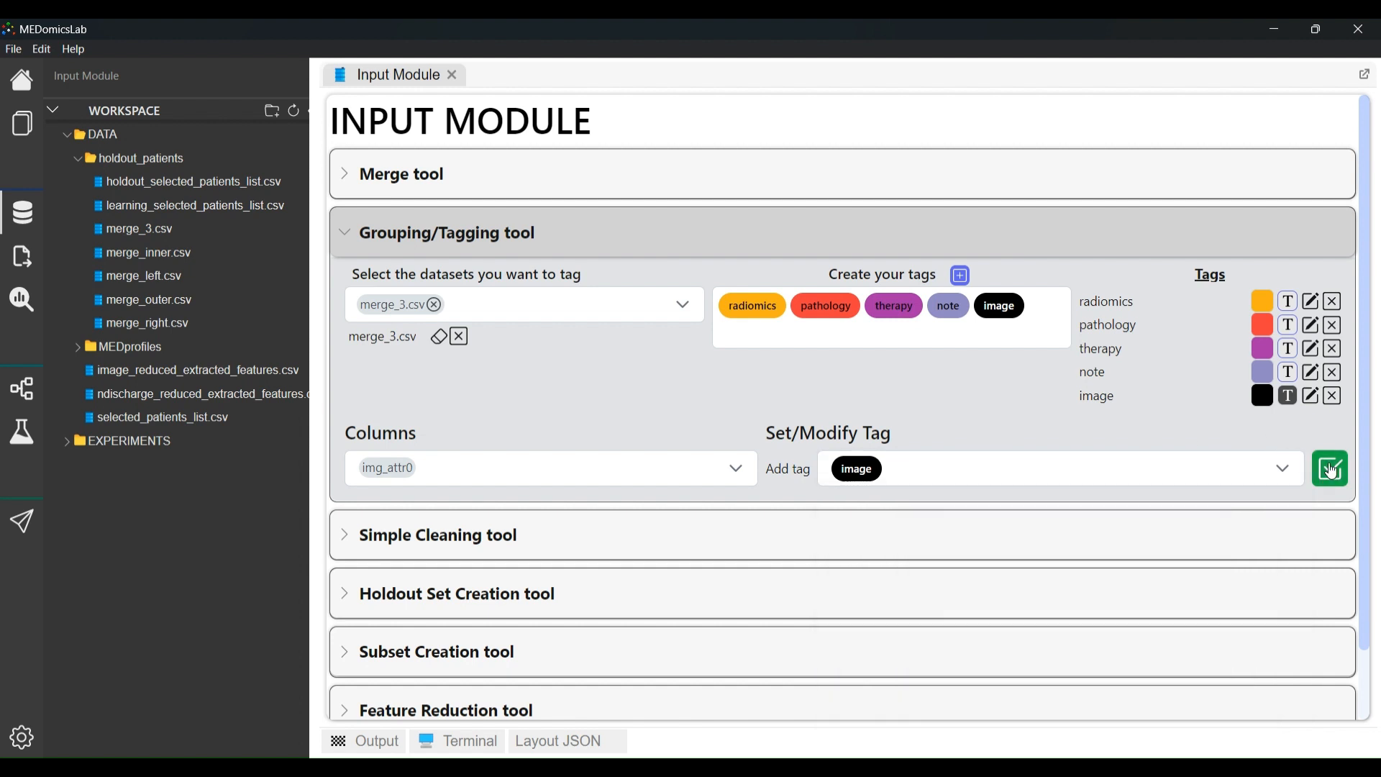
click(1331, 473)
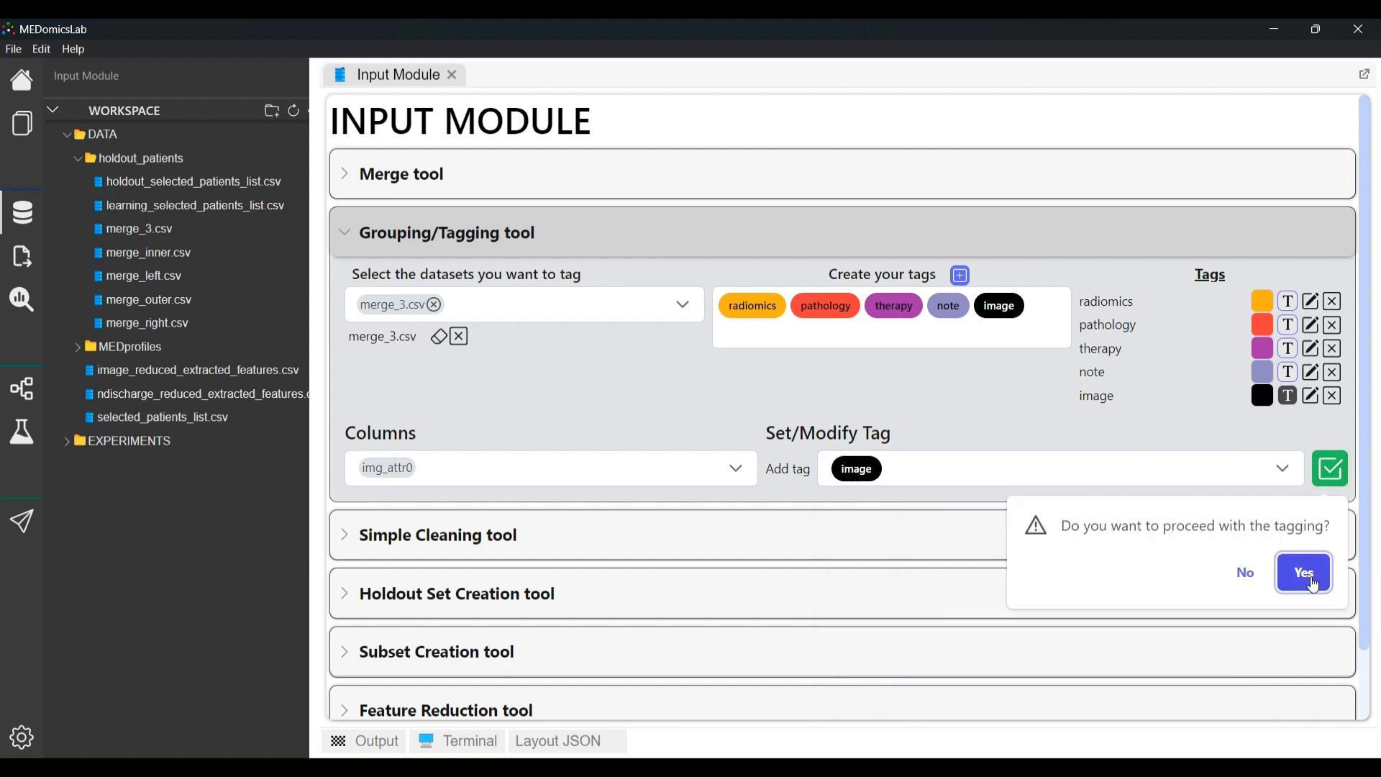
click(1308, 575)
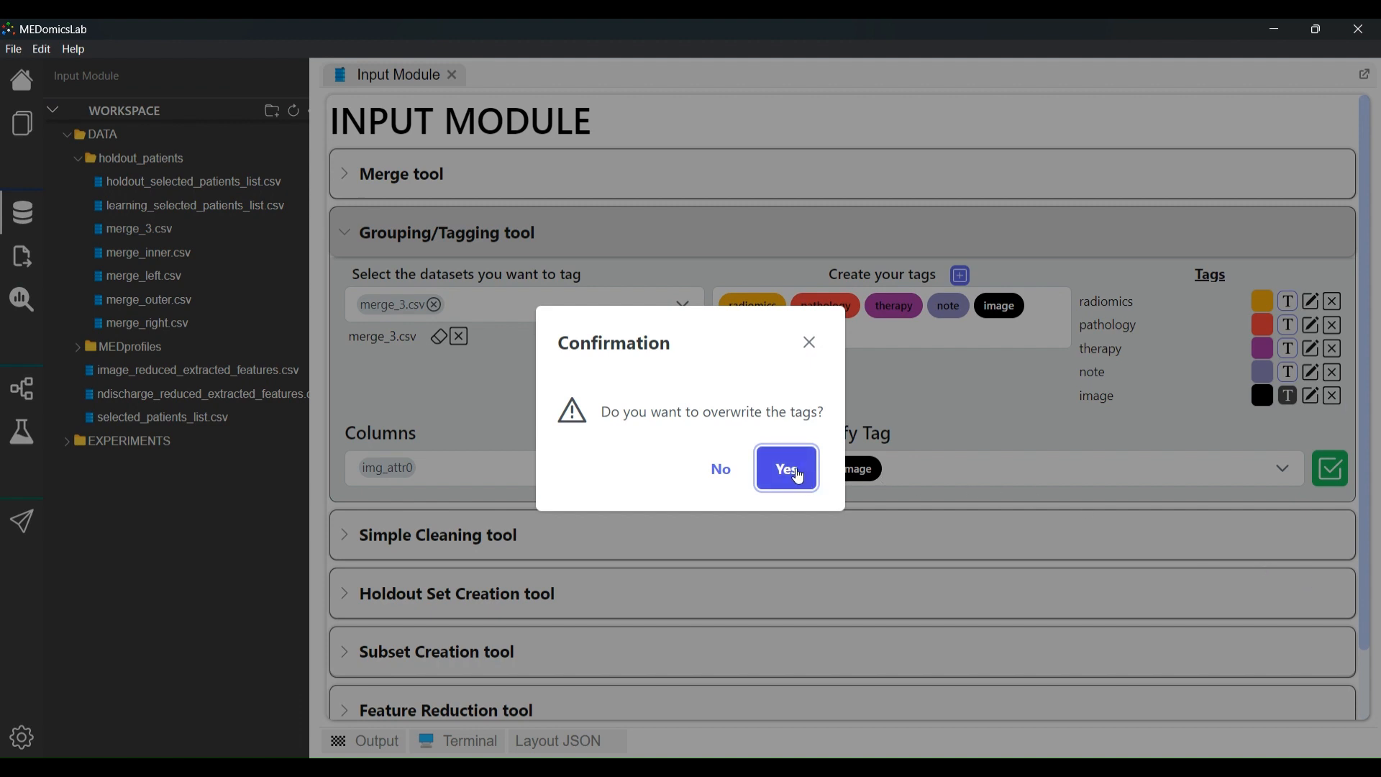
click(790, 469)
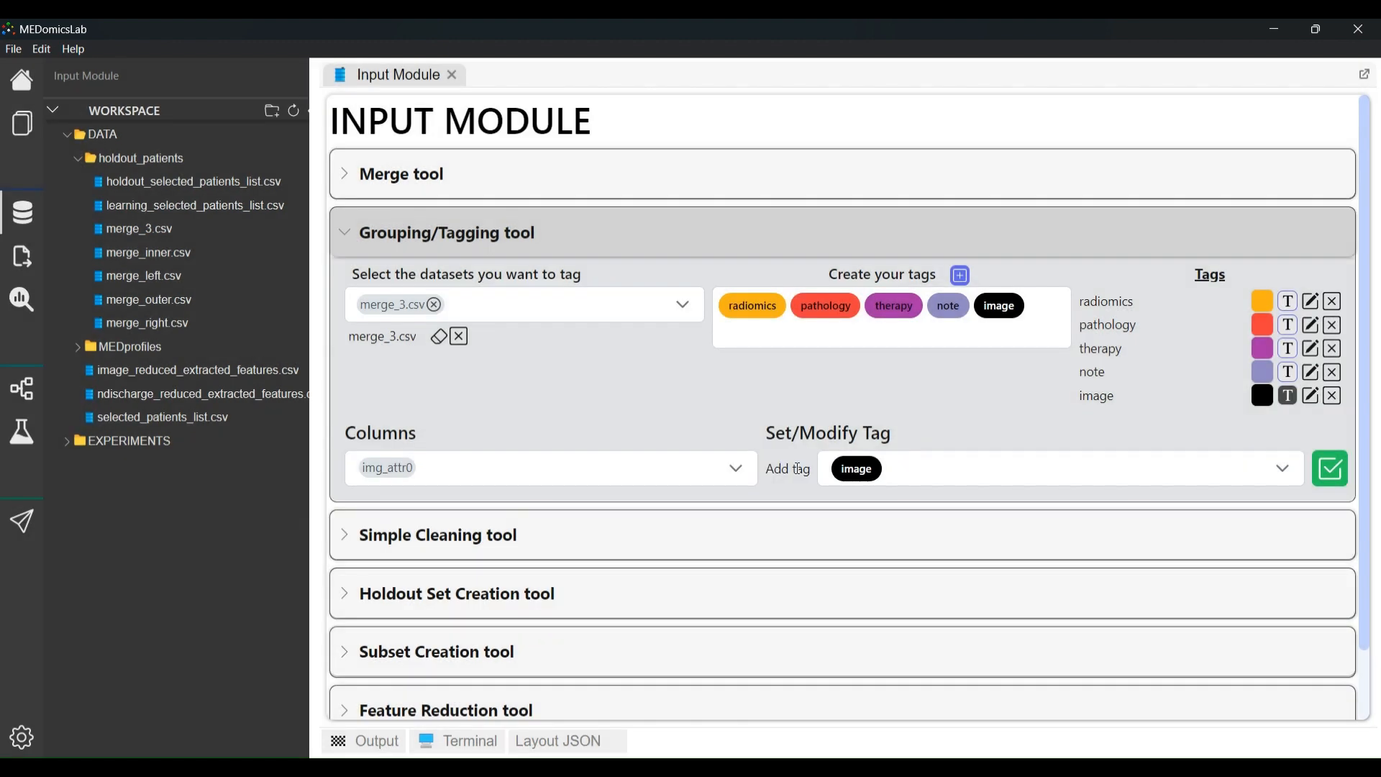
Tag only the ndischarge_attr0 column with the note tag instead of image, agreeing to overwrite its tags
click(737, 475)
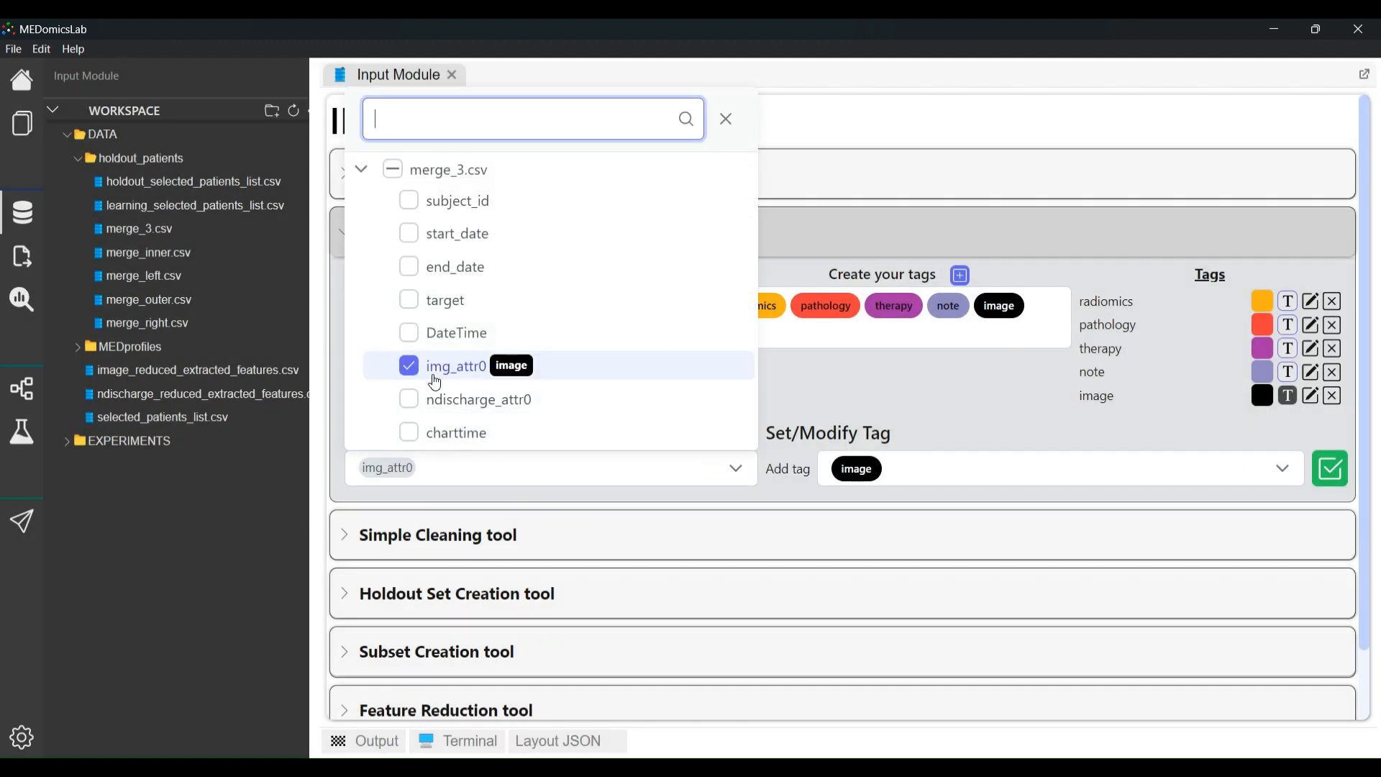
click(430, 375)
click(435, 478)
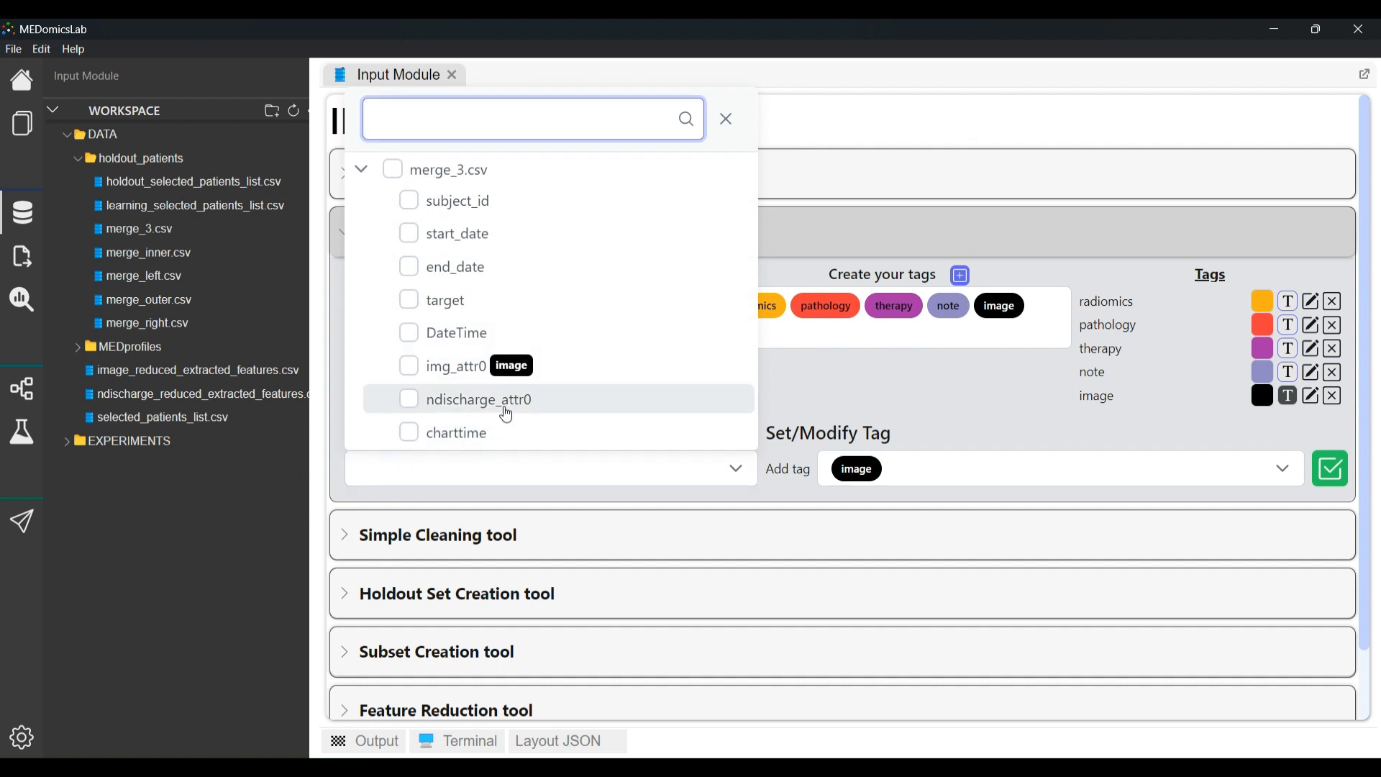
click(512, 405)
click(879, 471)
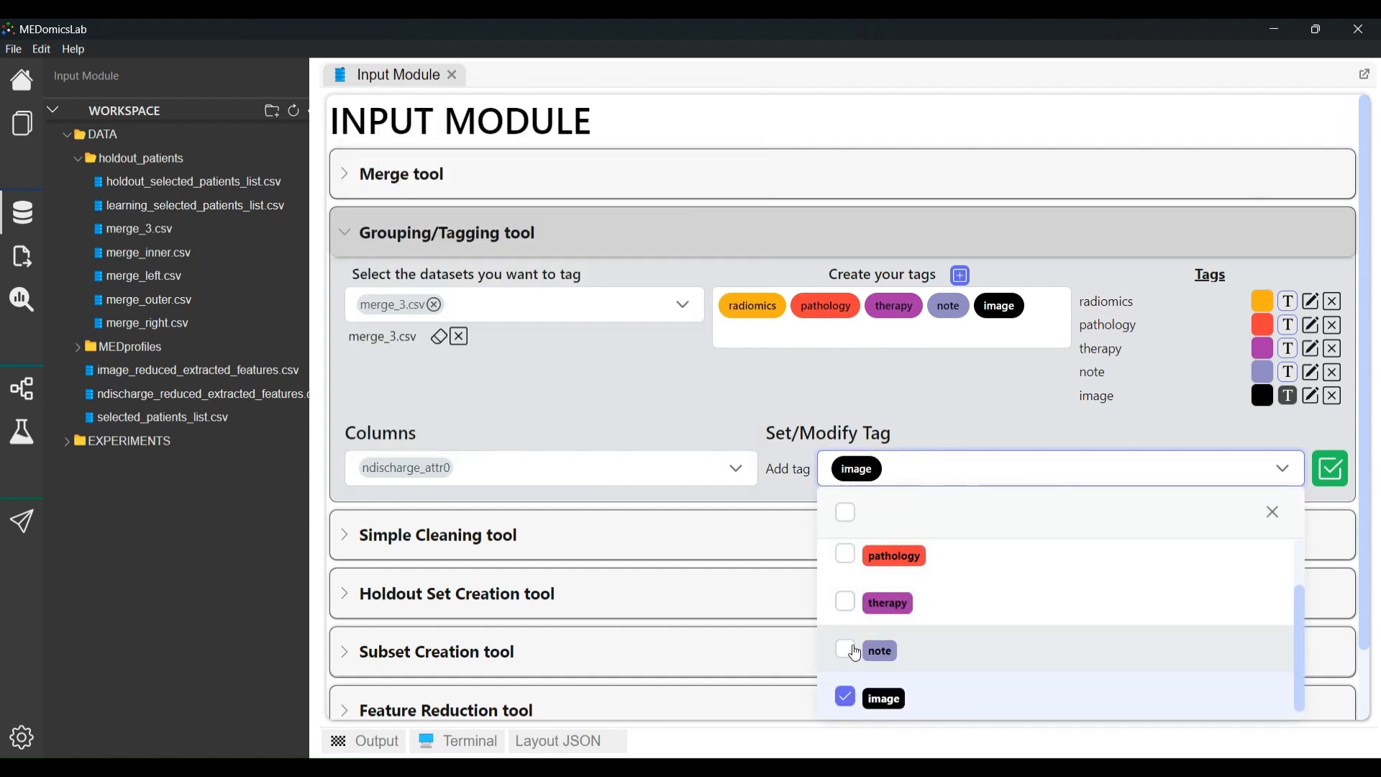
click(841, 696)
click(905, 478)
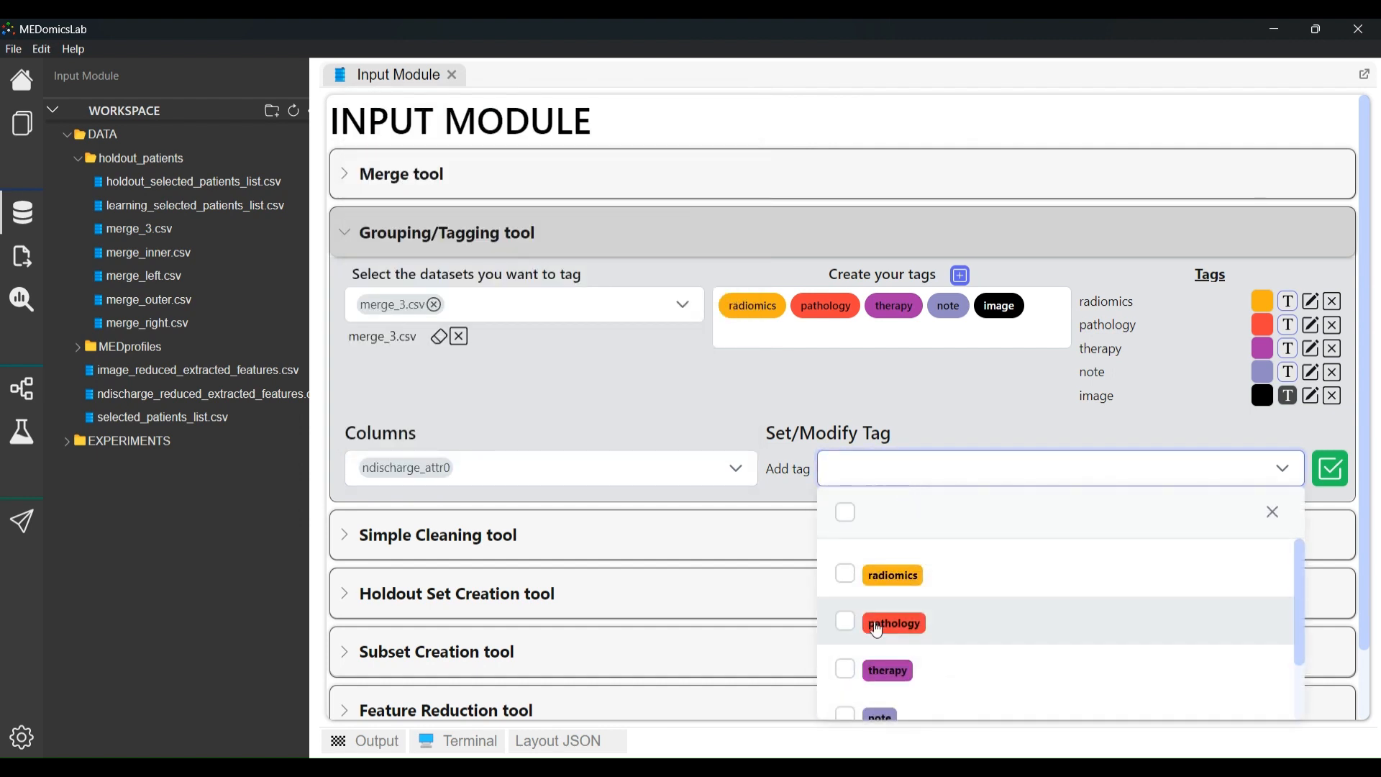
scroll(857, 639, down, 2)
click(849, 641)
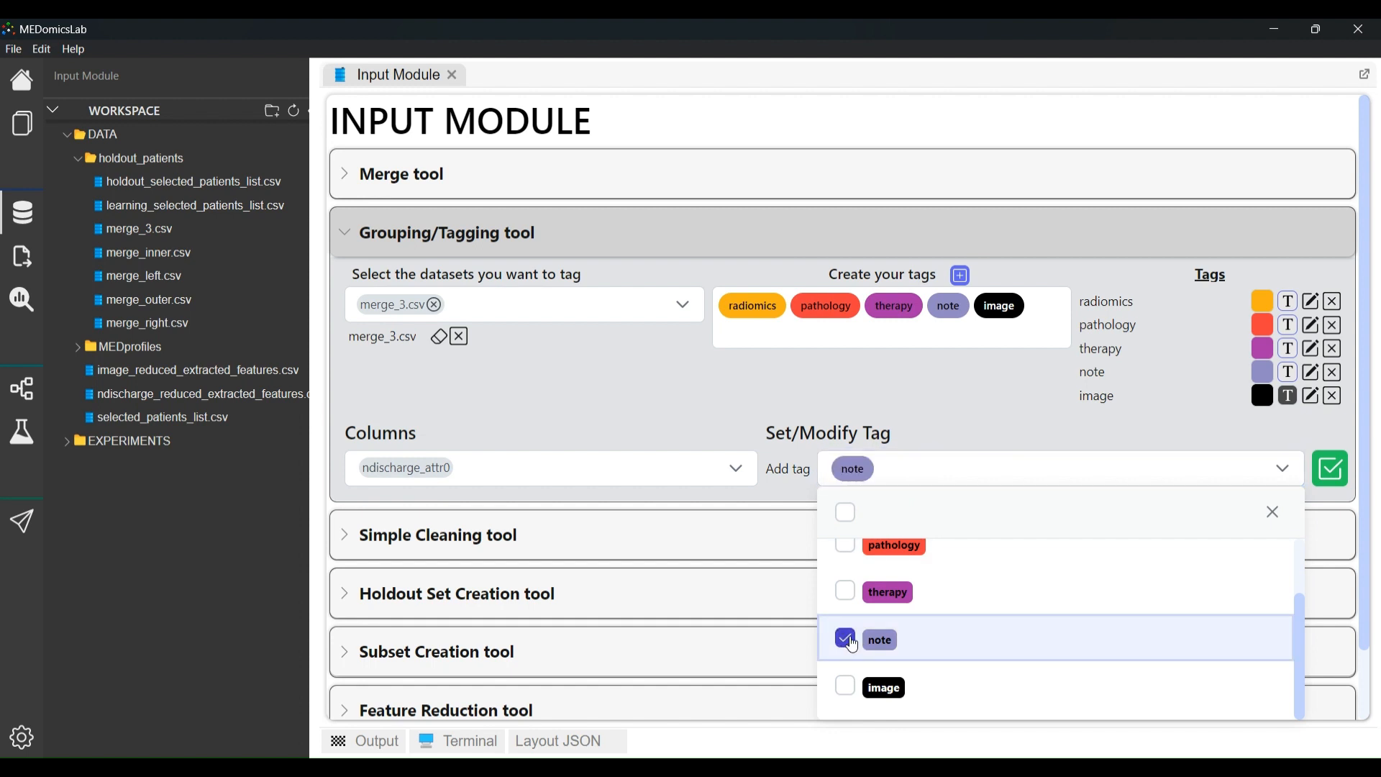
click(1042, 432)
click(1342, 479)
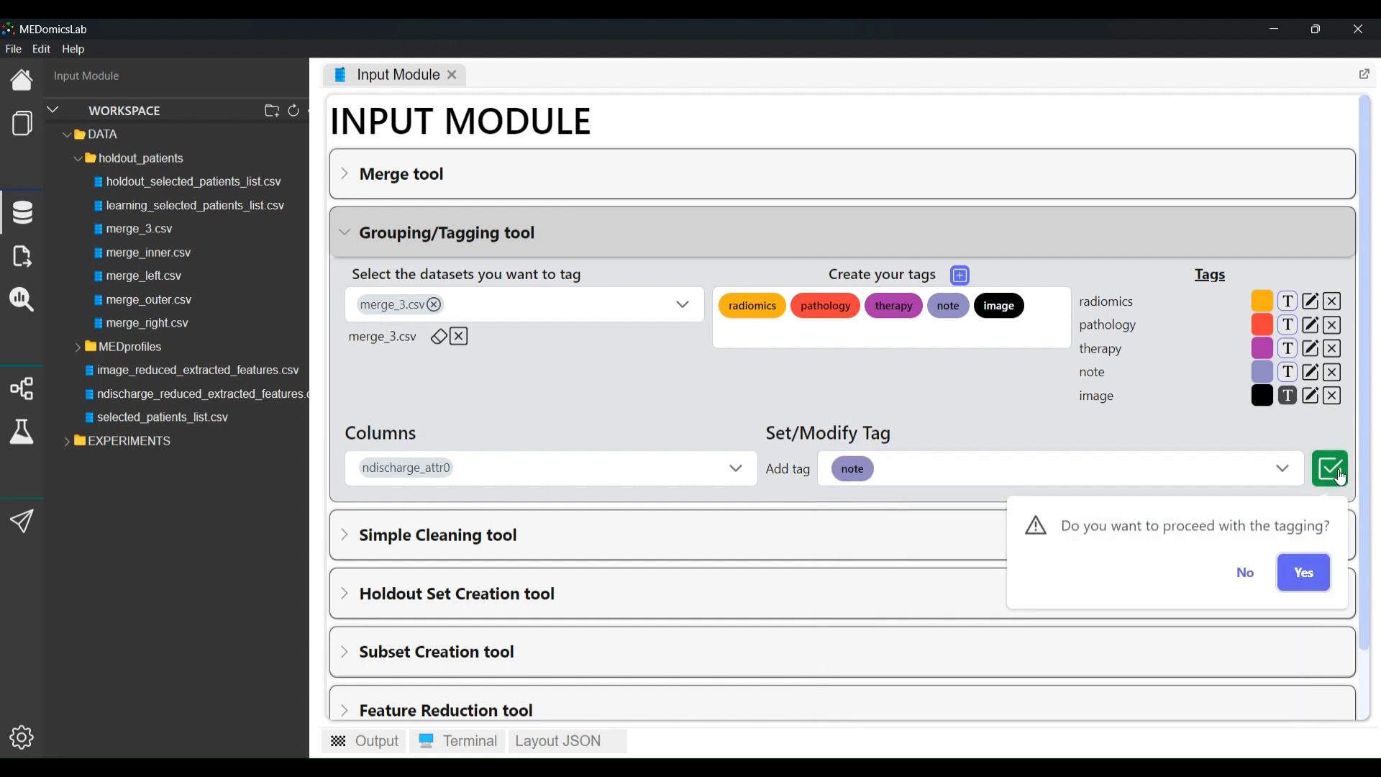
click(1320, 583)
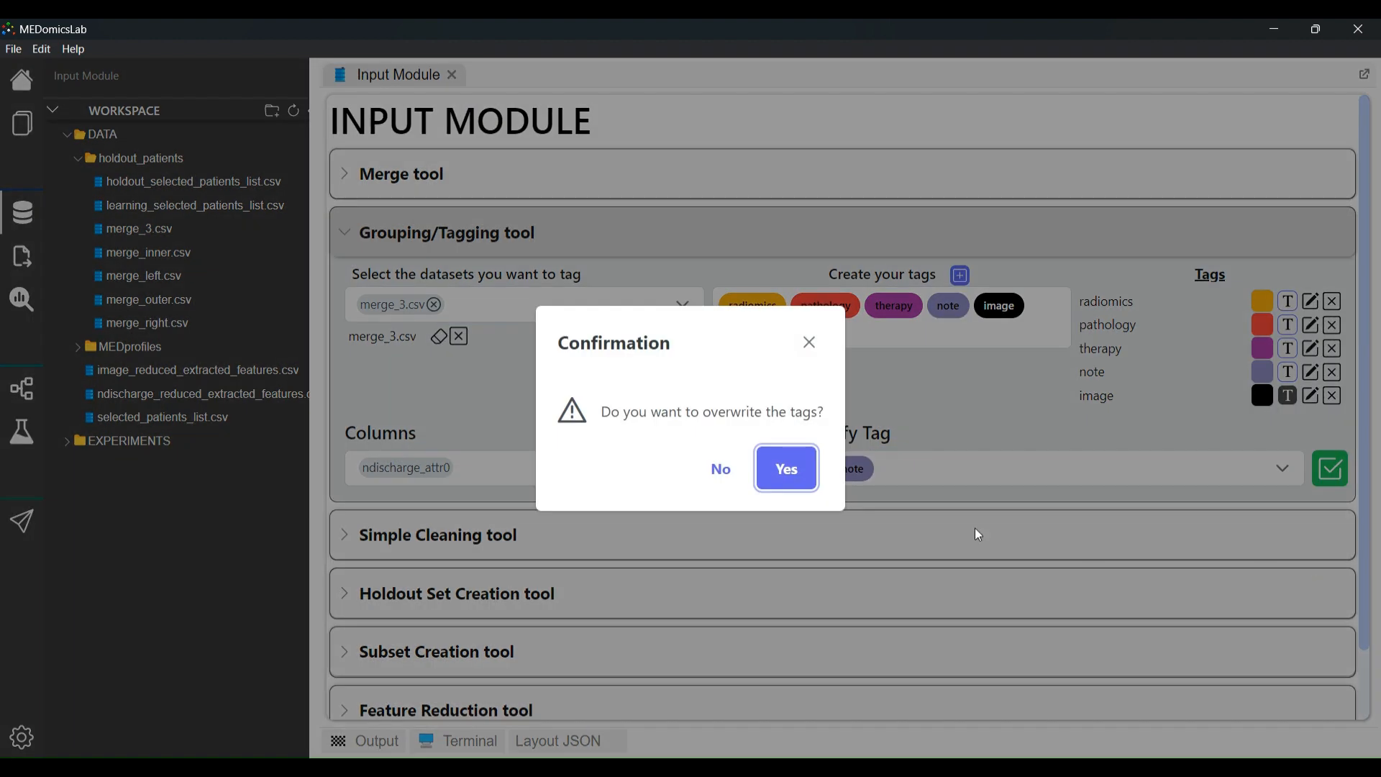
click(786, 471)
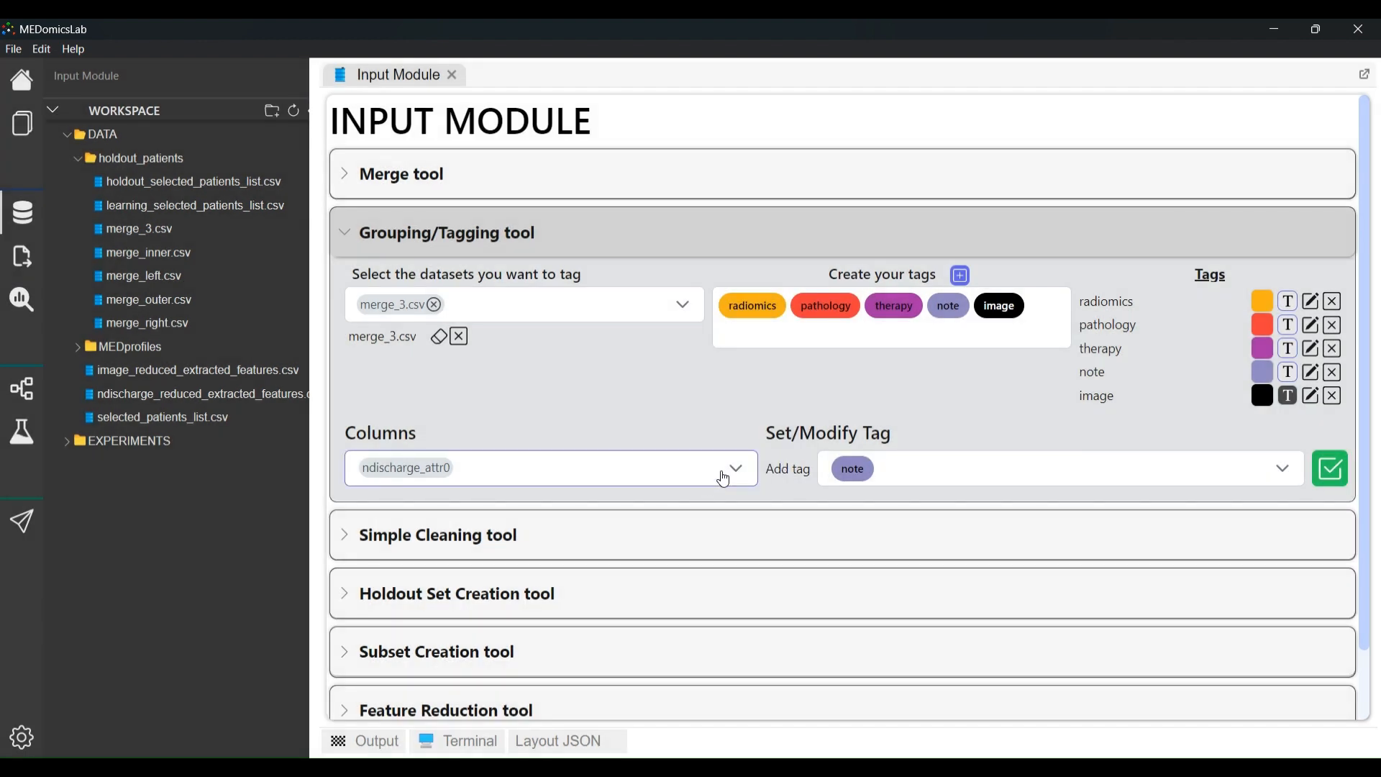
Check the tags on the merge_3.csv columns and create a new tag named date
click(734, 468)
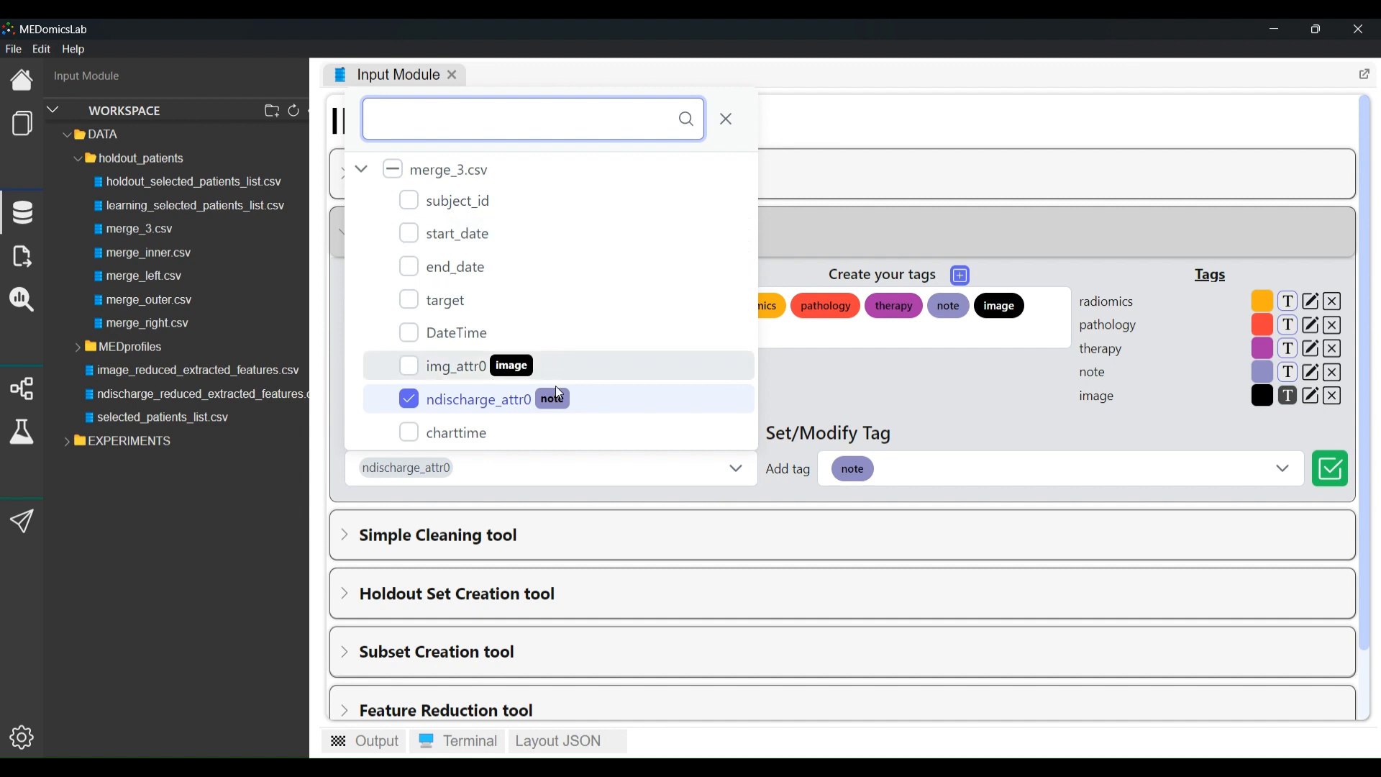
click(1040, 329)
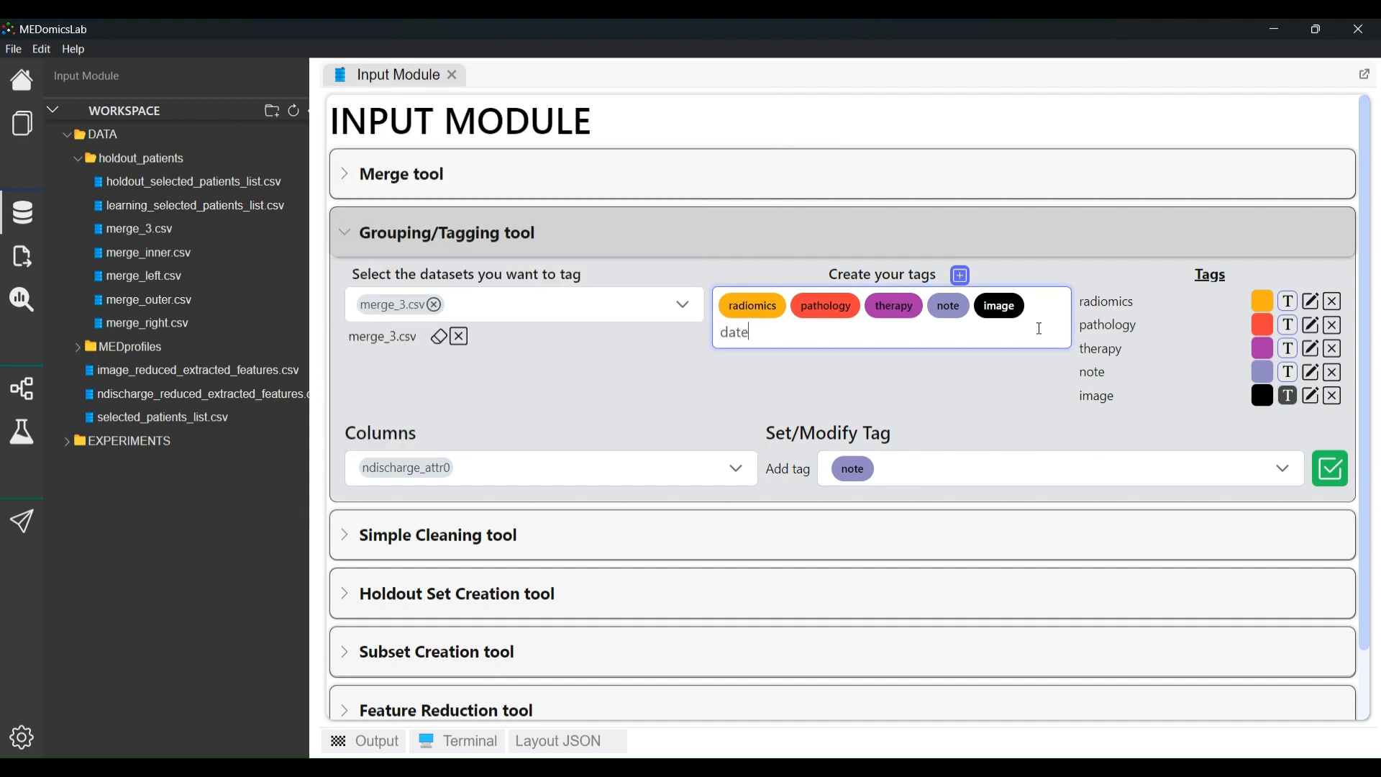
text(date)
key(Return)
Replace the ndischarge_attr0 column selection with start_date, end_date, DateTime and charttime
click(734, 492)
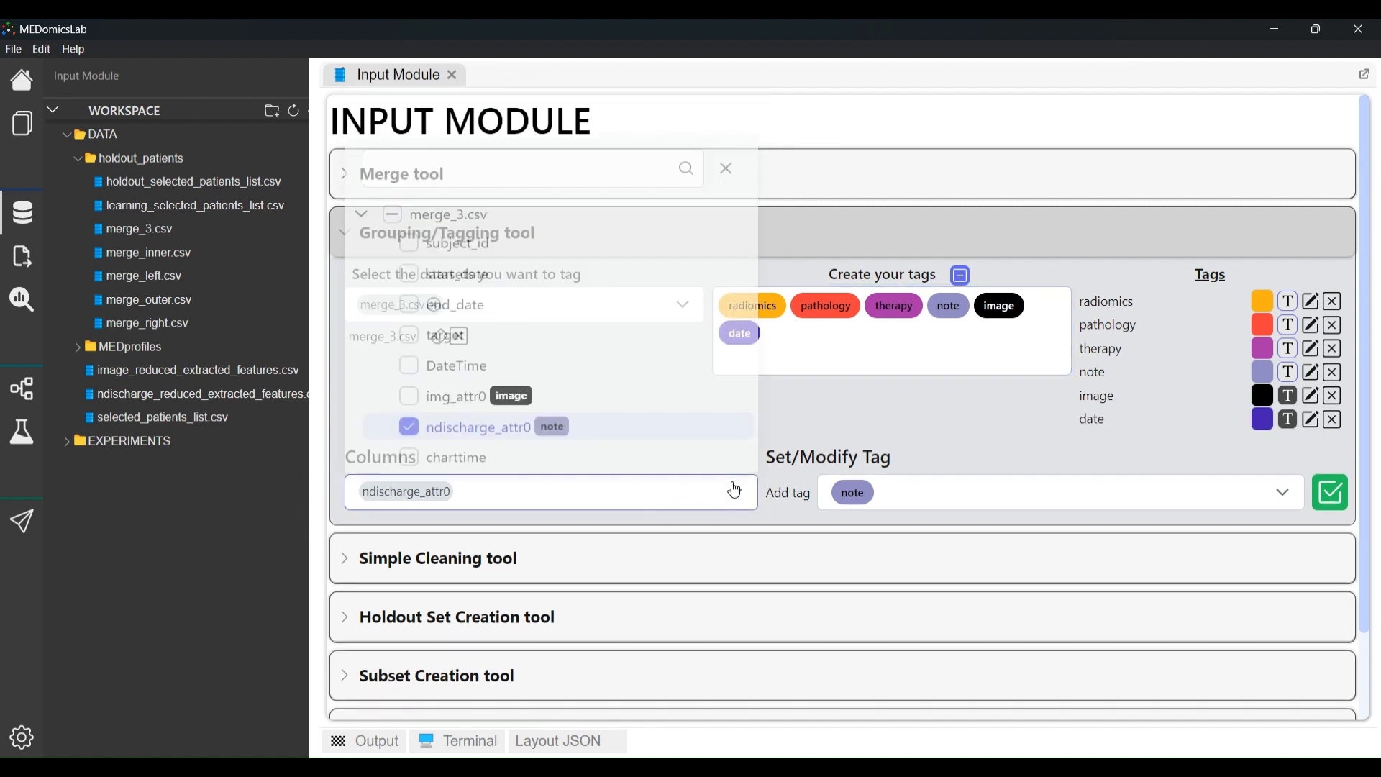
click(409, 422)
click(501, 493)
click(475, 258)
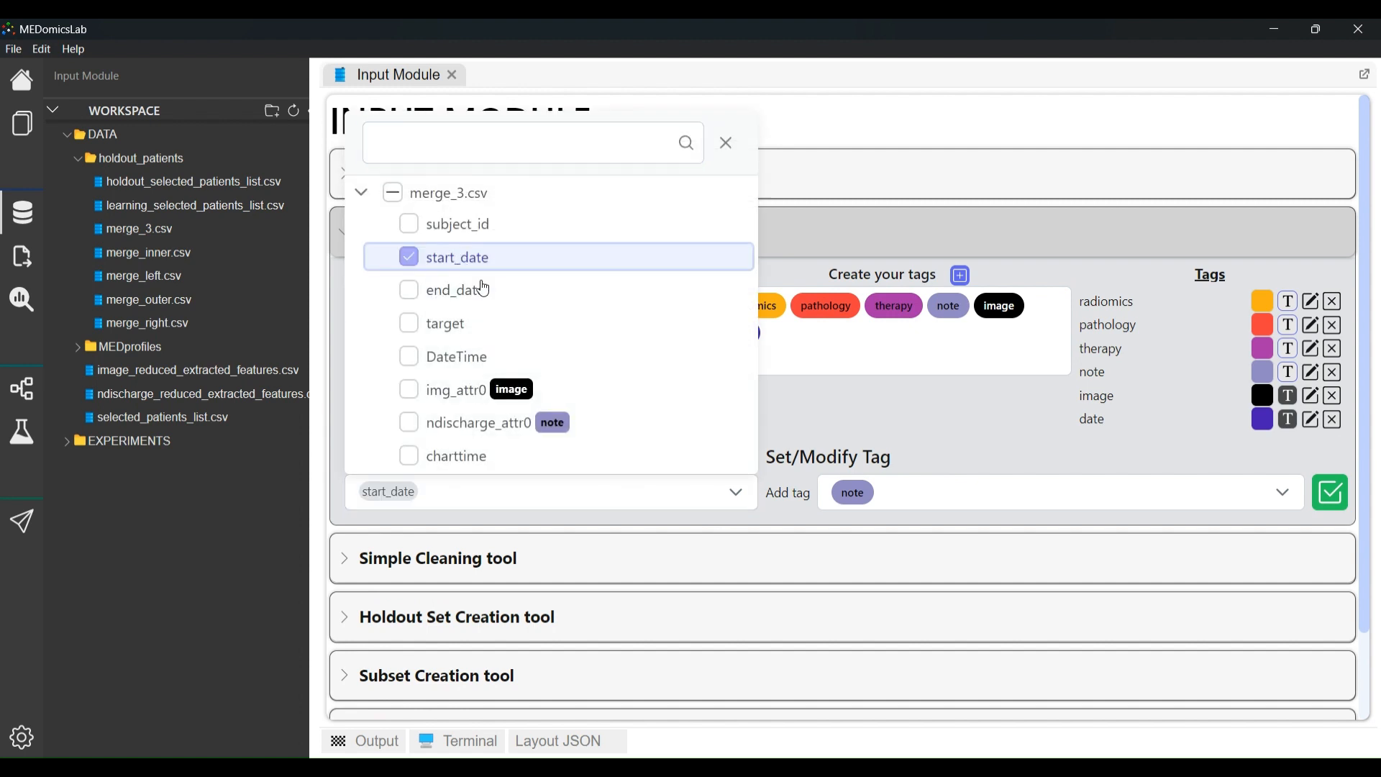
click(483, 291)
click(481, 357)
click(484, 460)
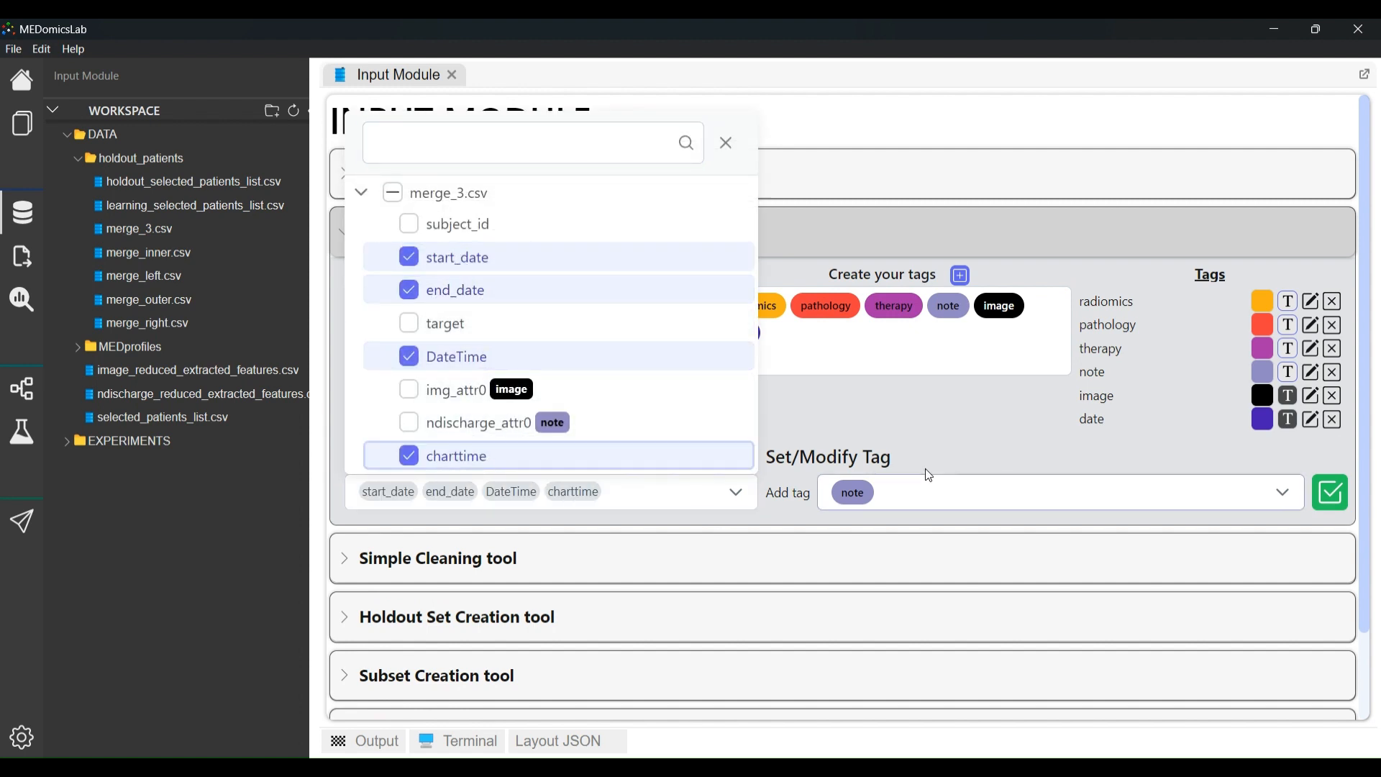
click(943, 432)
Replace the note tag with date and apply it to the selected columns, agreeing to overwrite their tags
click(1117, 484)
click(849, 723)
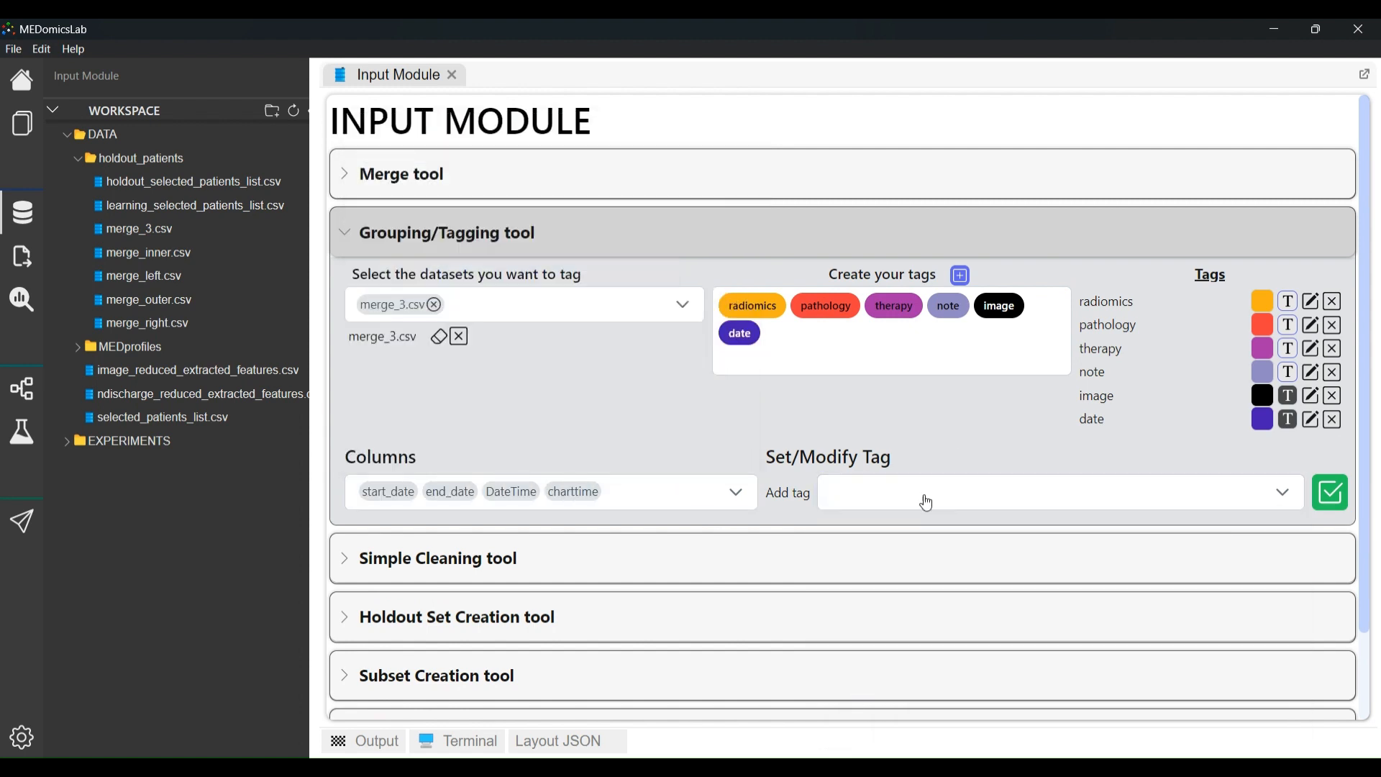
click(924, 498)
scroll(938, 618, down, 2)
click(874, 706)
click(1264, 489)
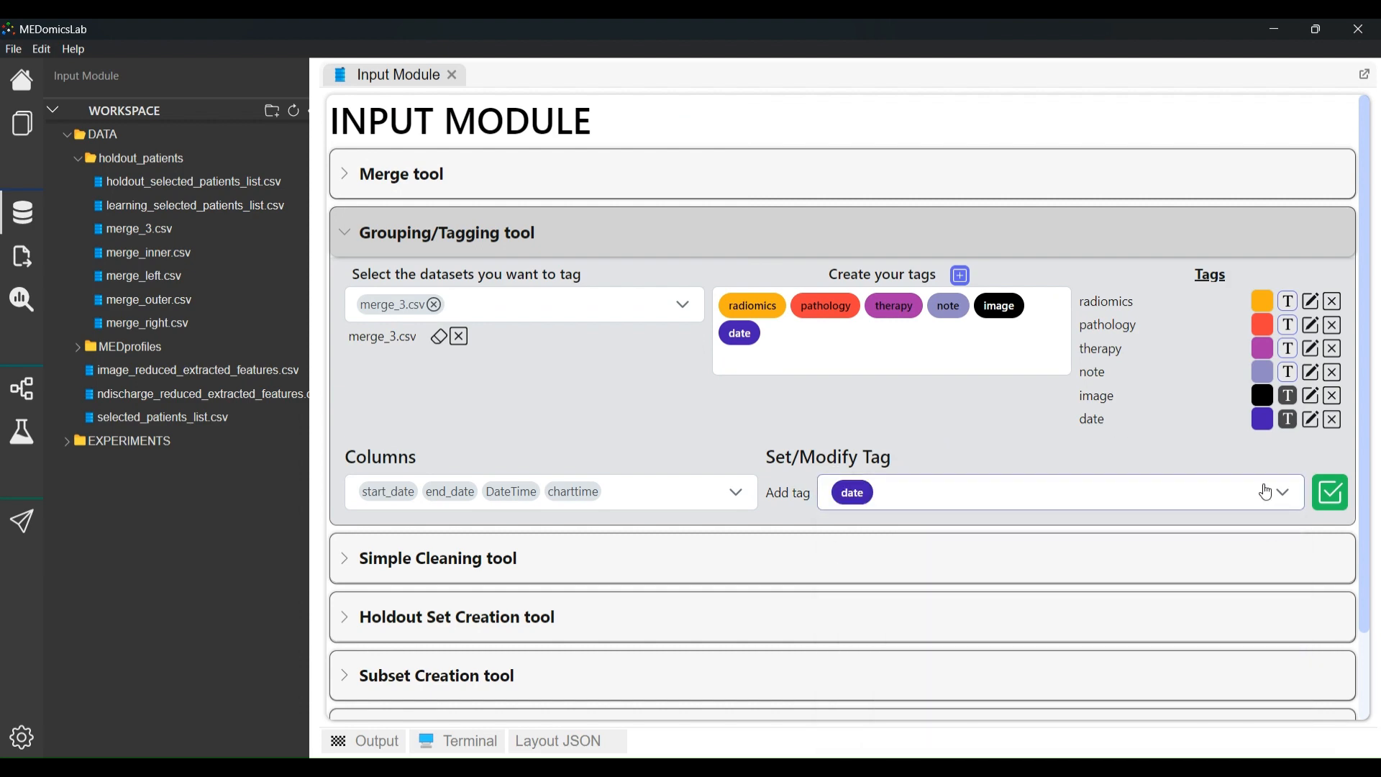
click(1331, 492)
click(1304, 595)
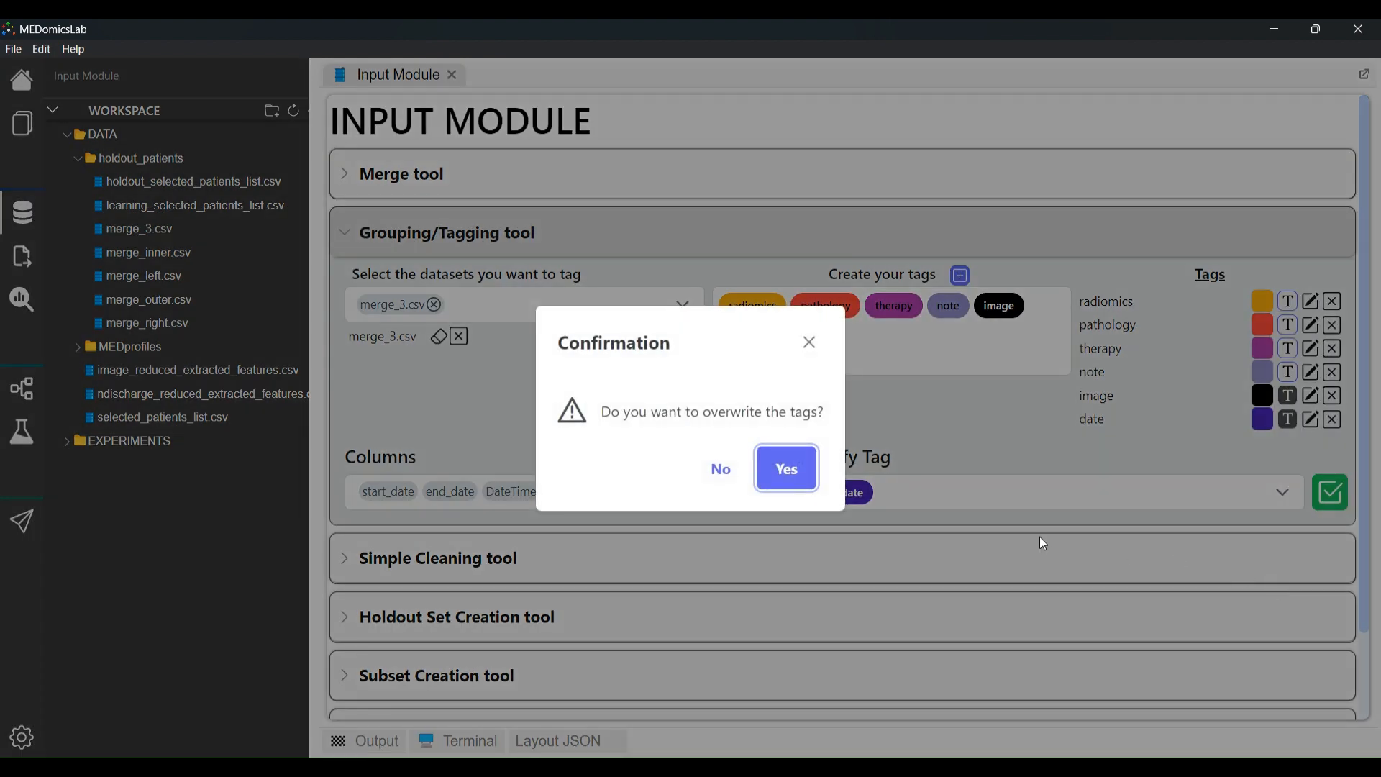
click(788, 469)
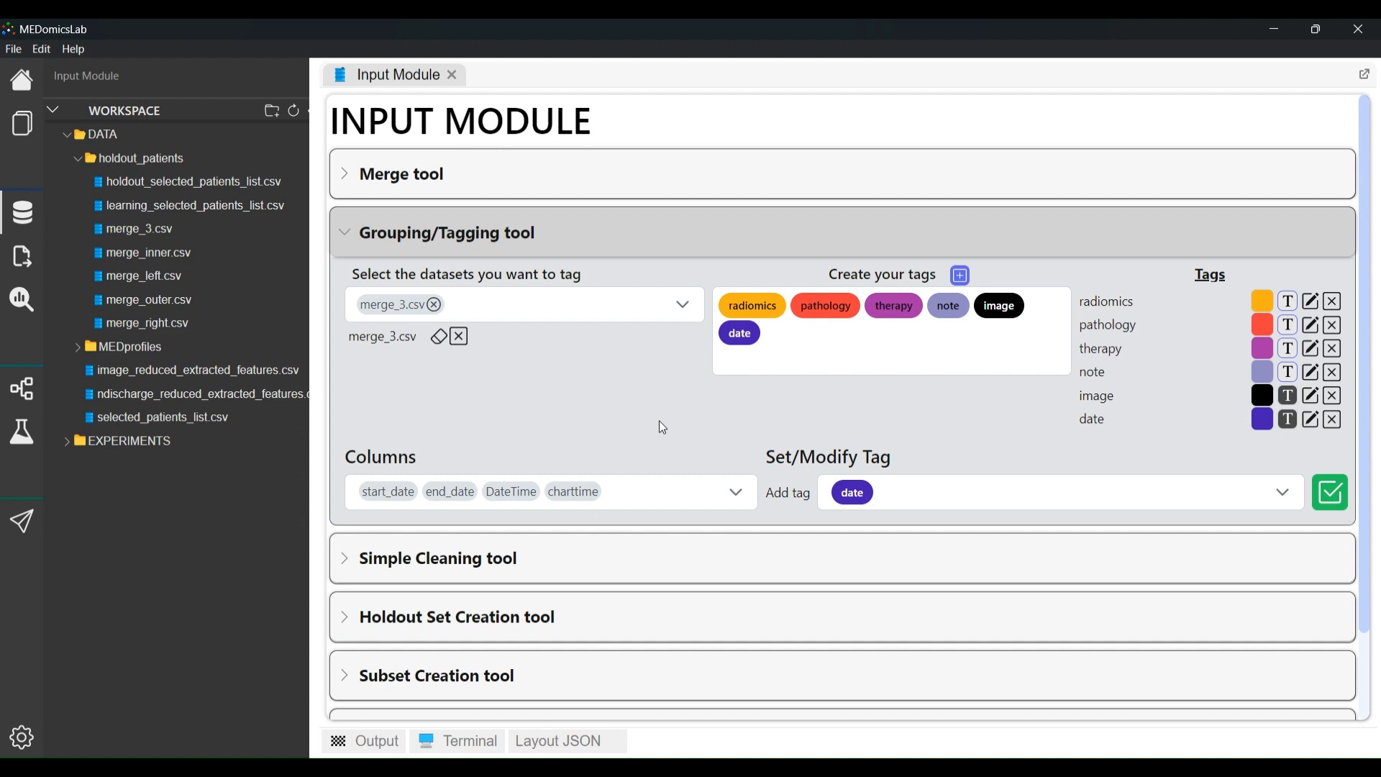
Check the tags on the merge_3.csv columns and keep only DateTime selected, deselecting start_date, end_date and charttime
click(725, 501)
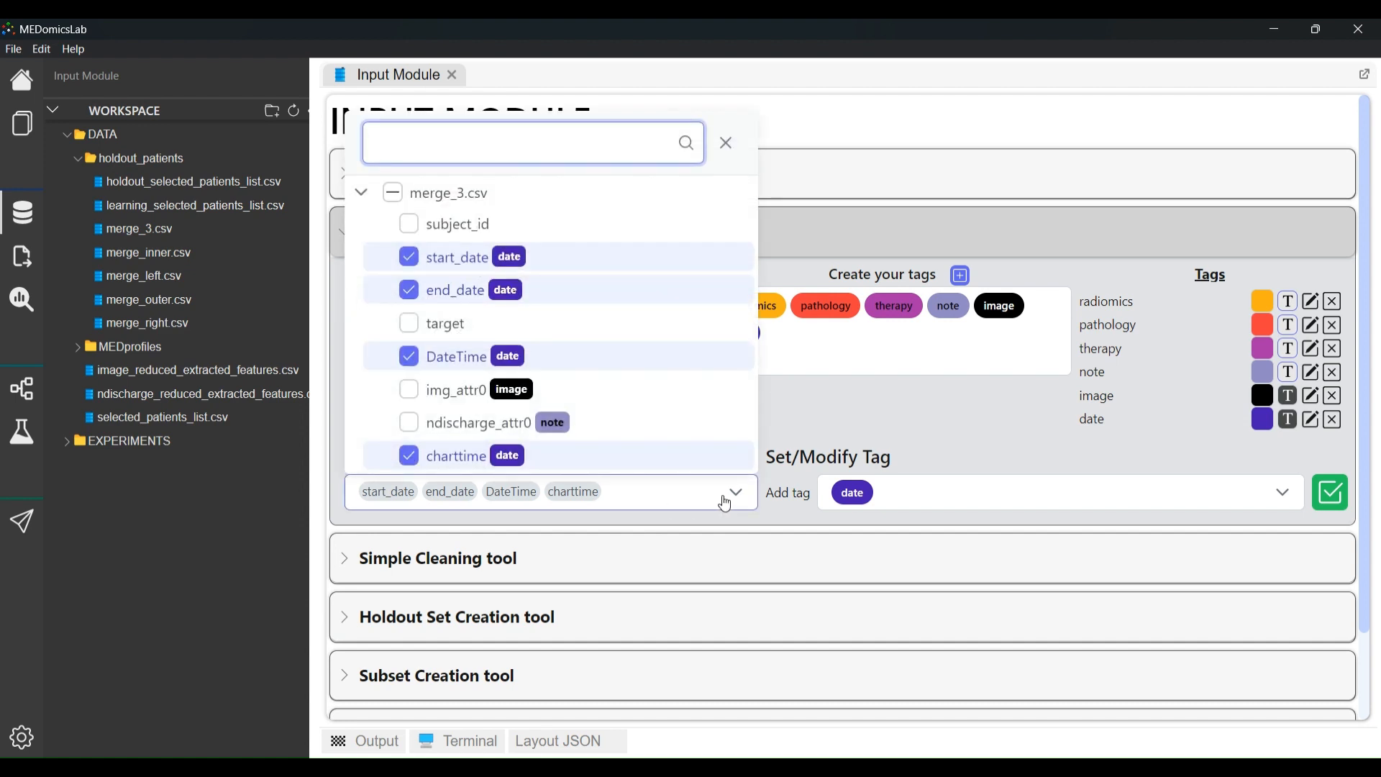
click(726, 503)
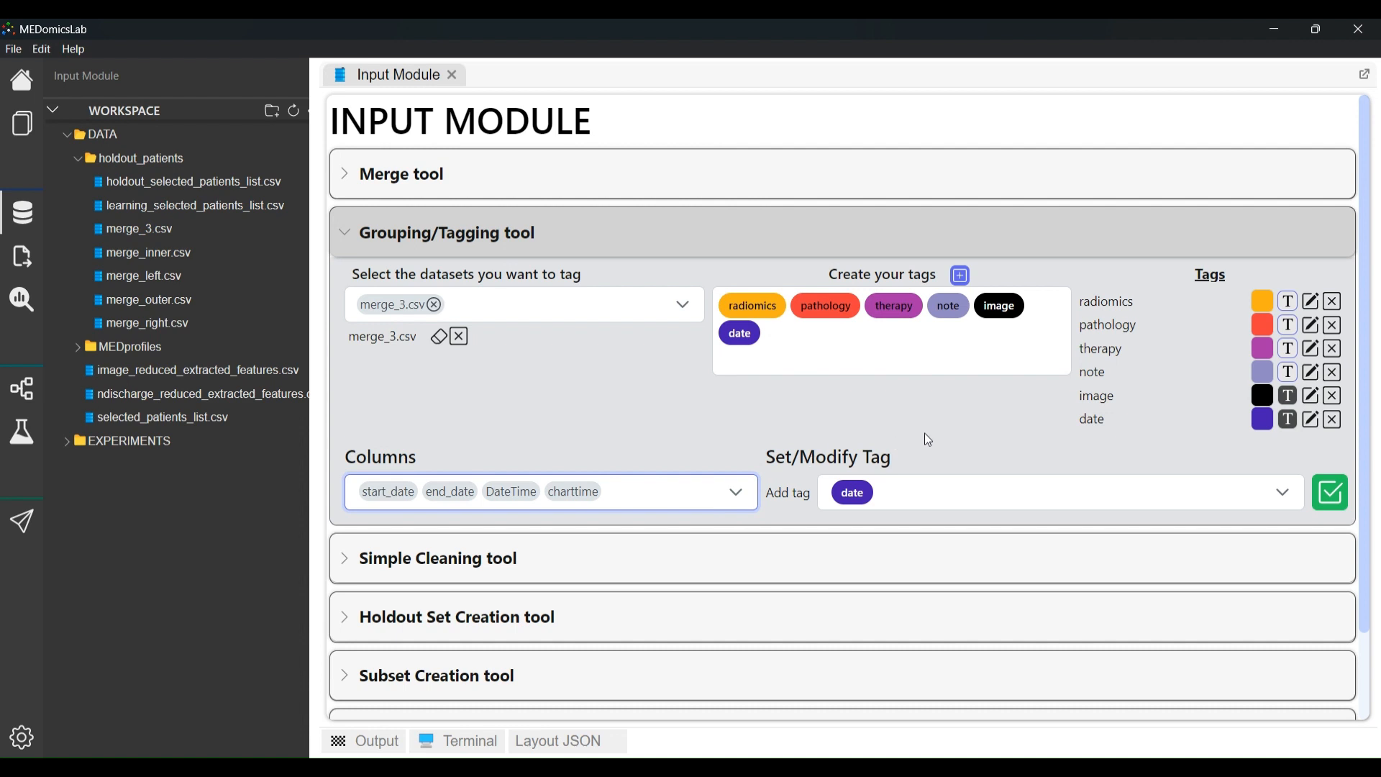
click(731, 494)
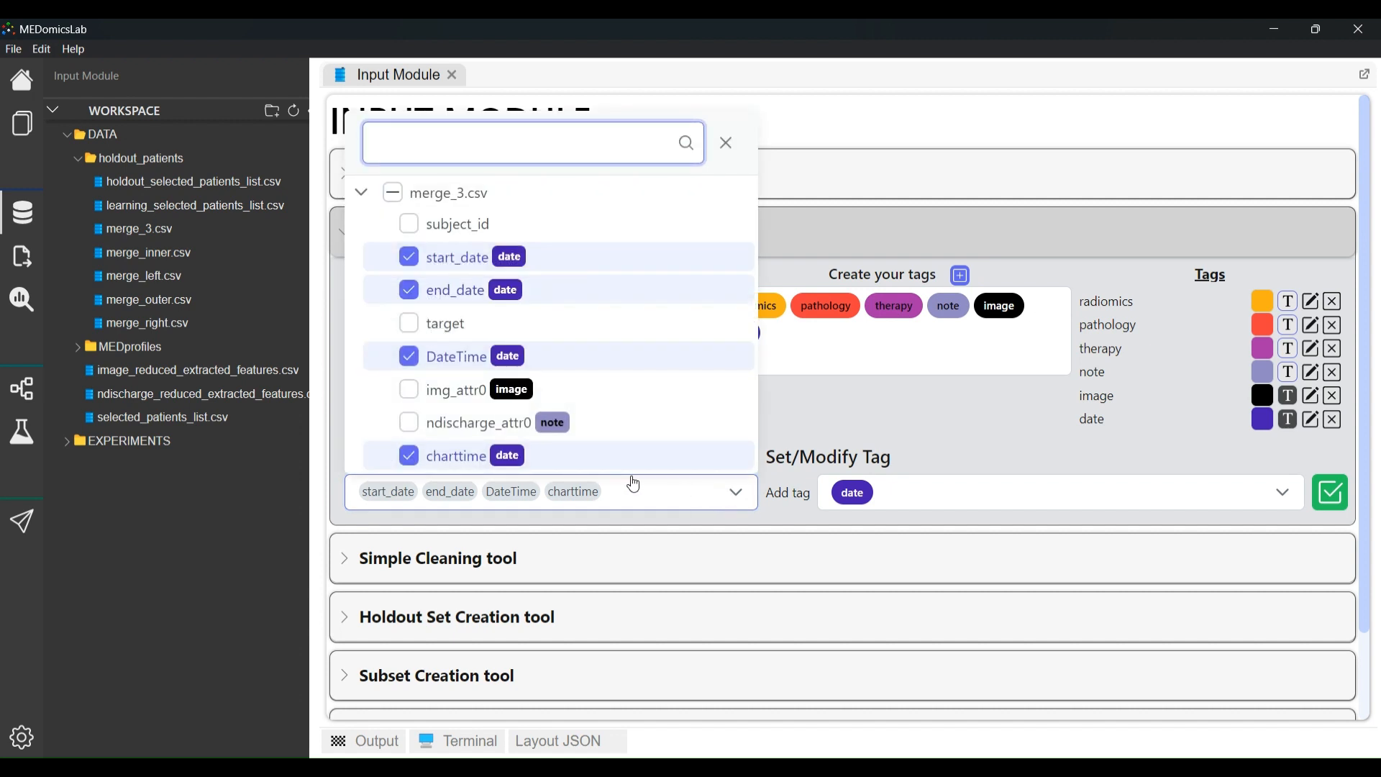
click(412, 456)
click(605, 508)
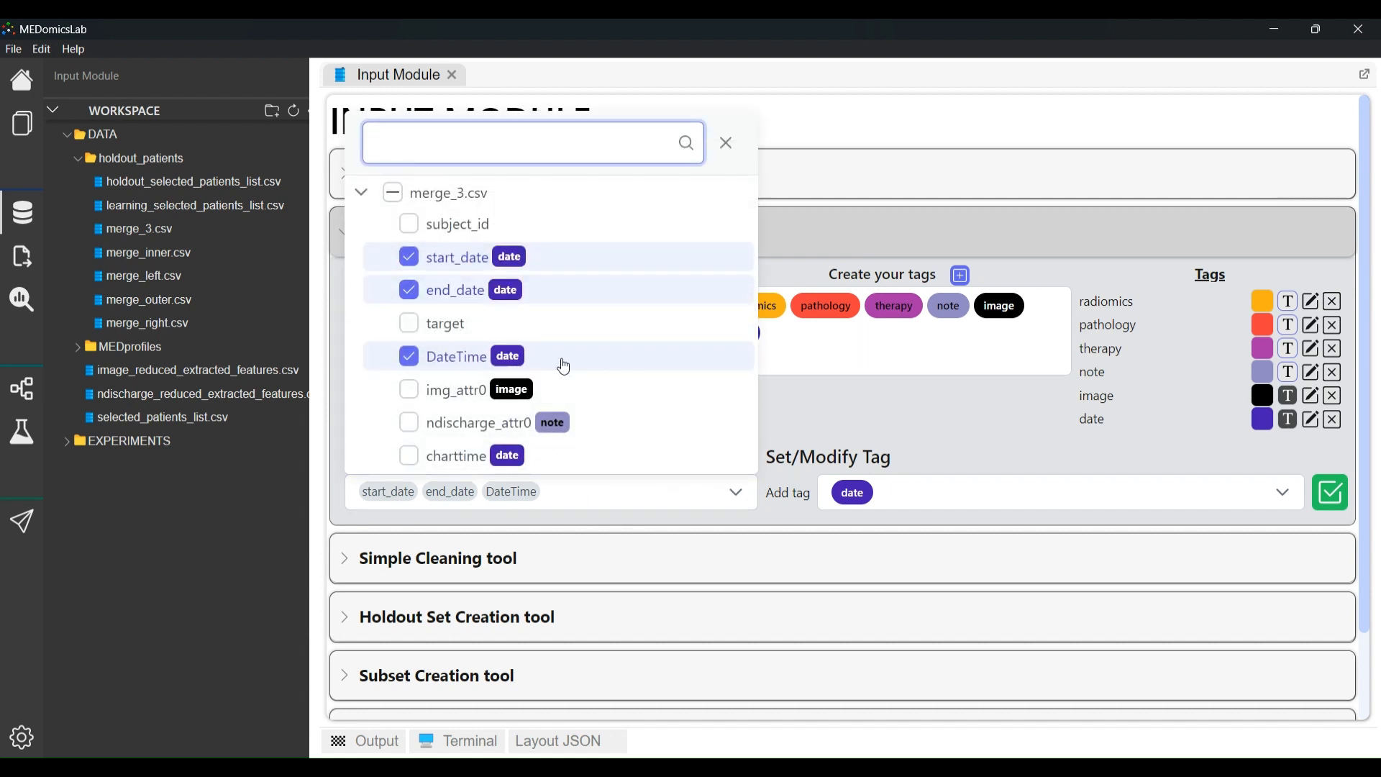
click(562, 359)
click(561, 291)
click(565, 260)
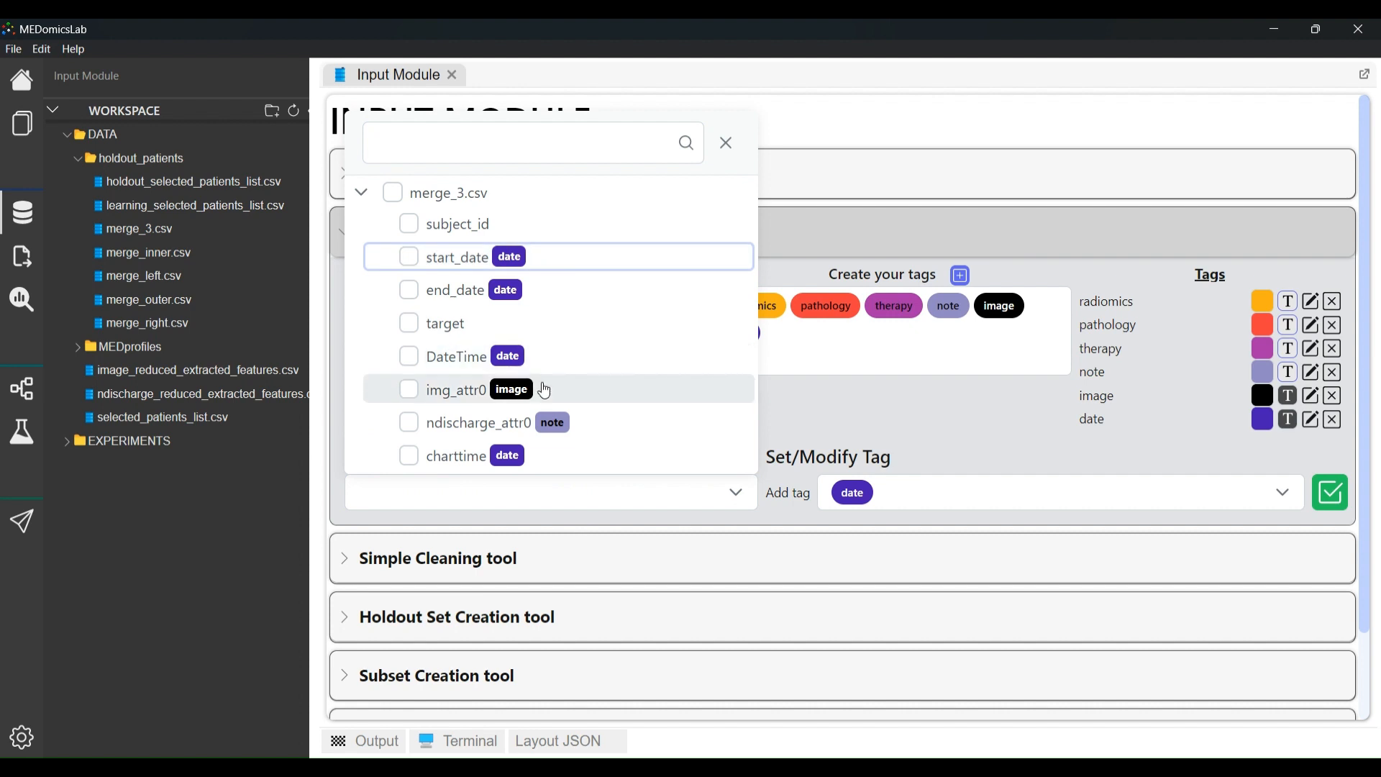
click(558, 359)
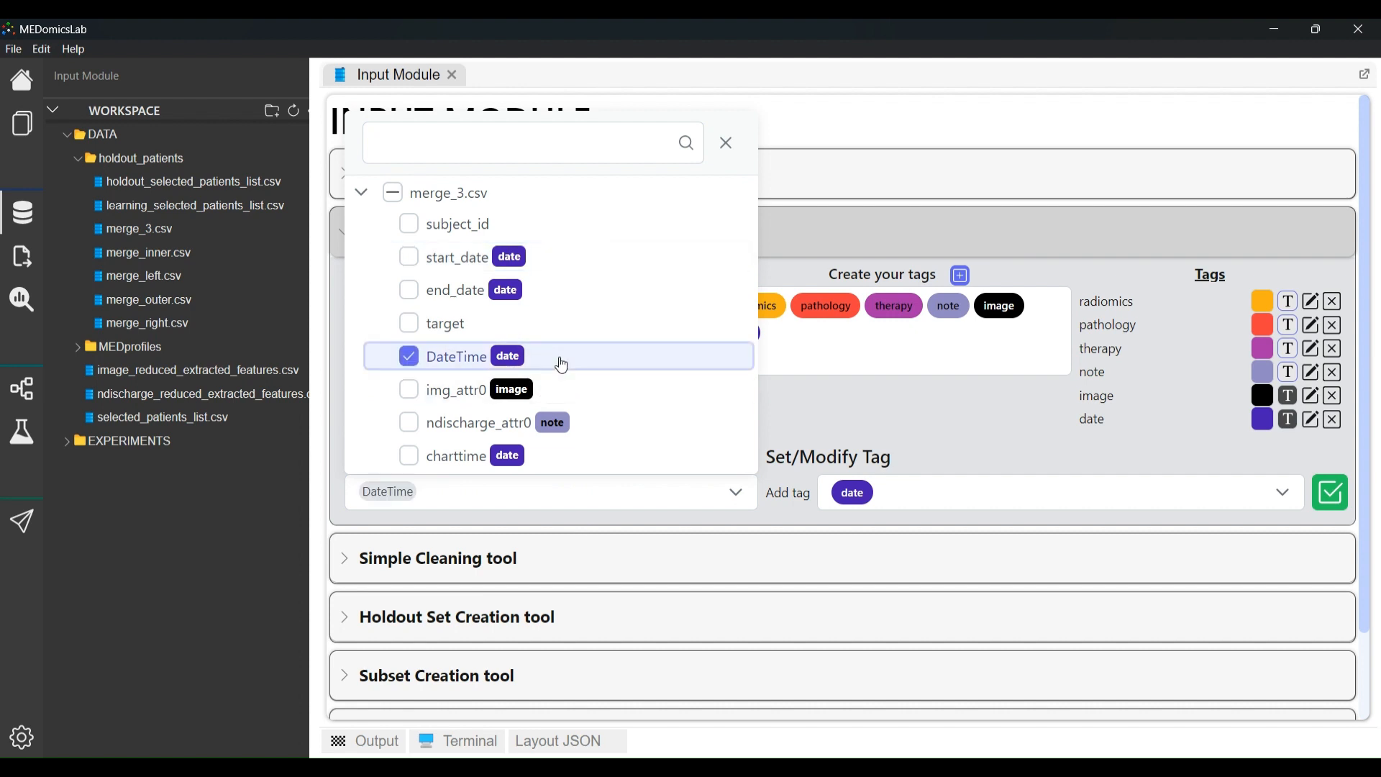
Apply the image tag instead of date to the DateTime column, declining to overwrite its existing tags
click(849, 427)
click(1140, 495)
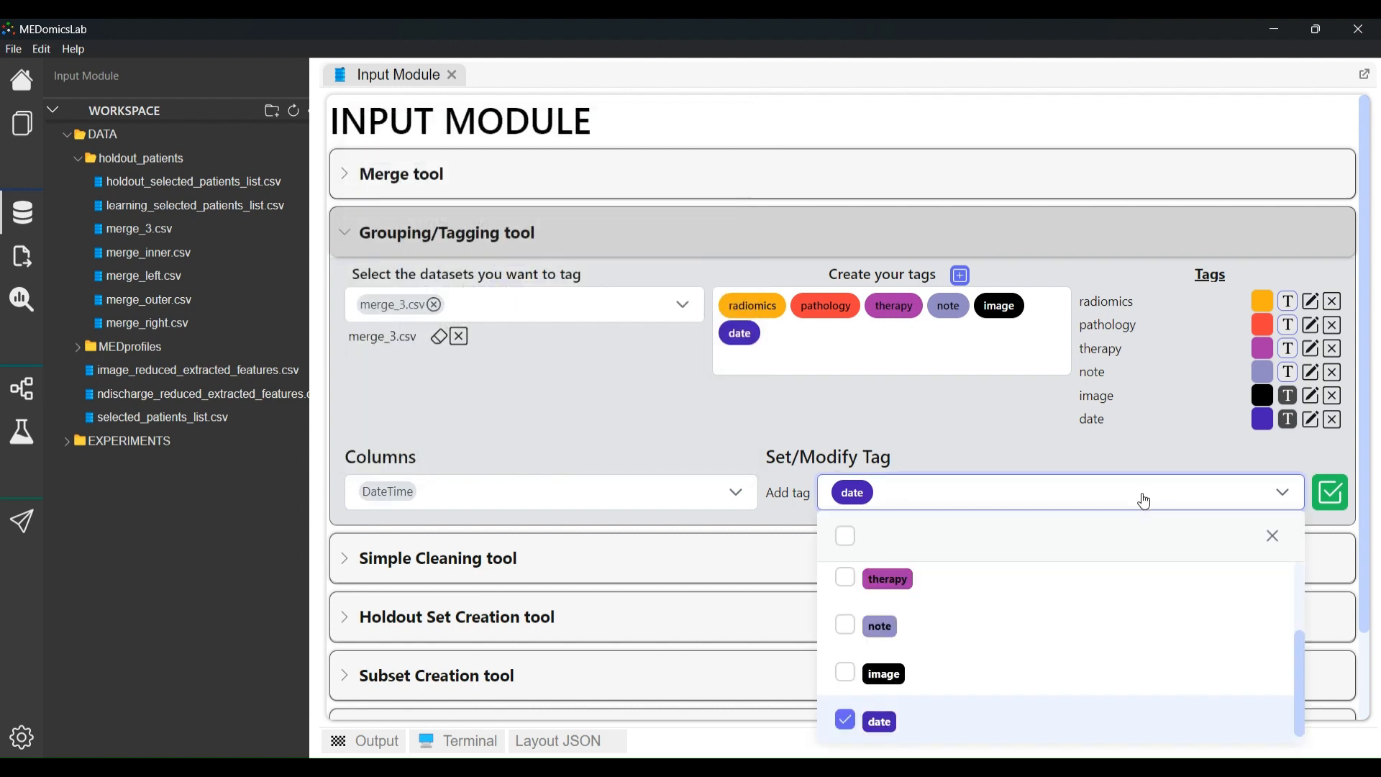
click(845, 673)
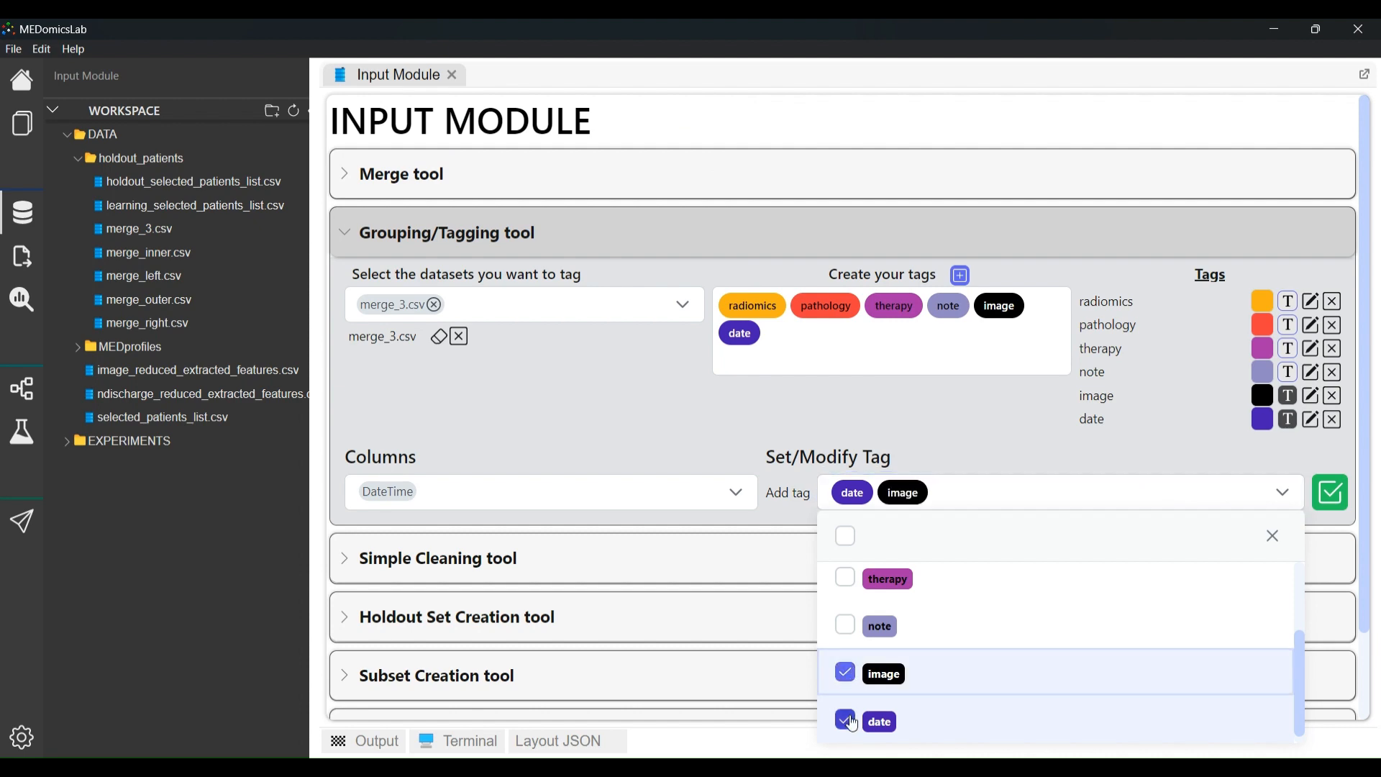
click(845, 720)
click(1332, 494)
click(1301, 597)
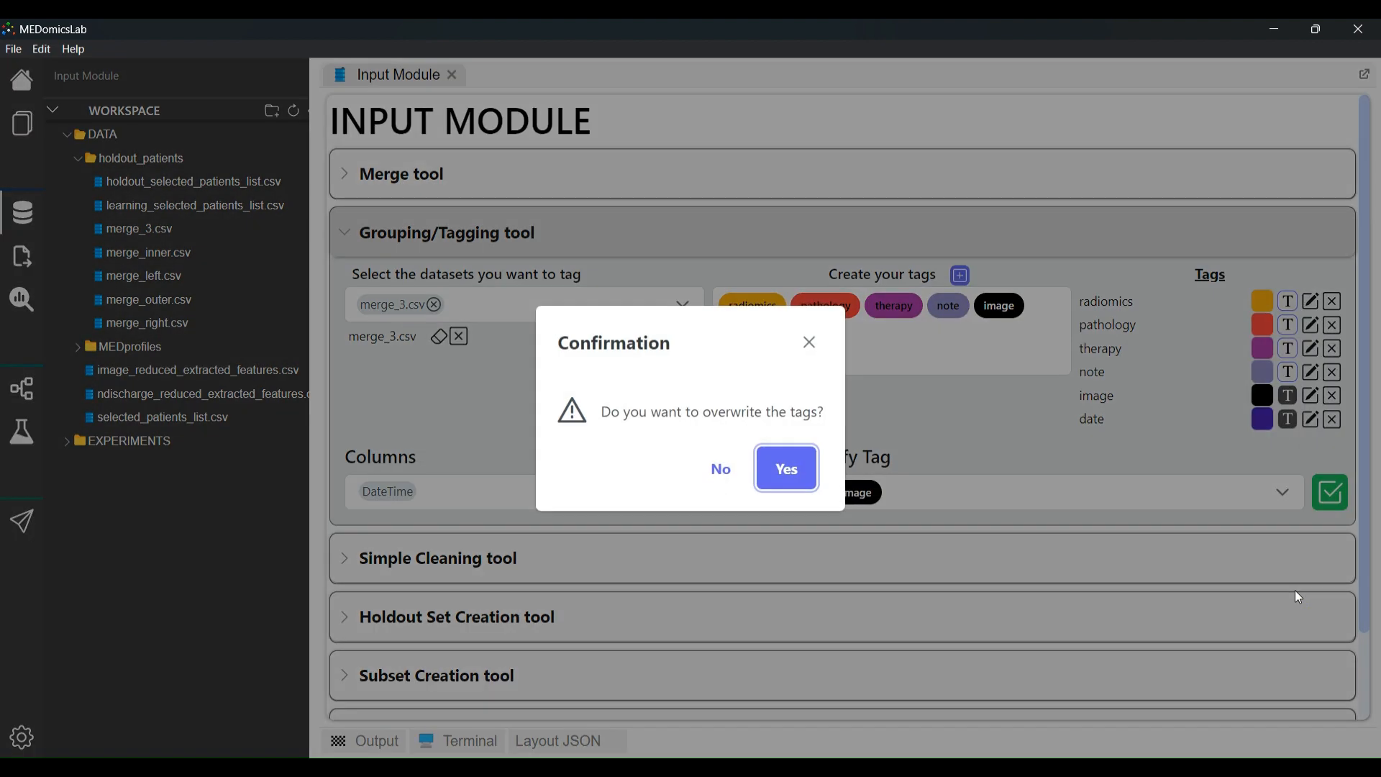
click(721, 471)
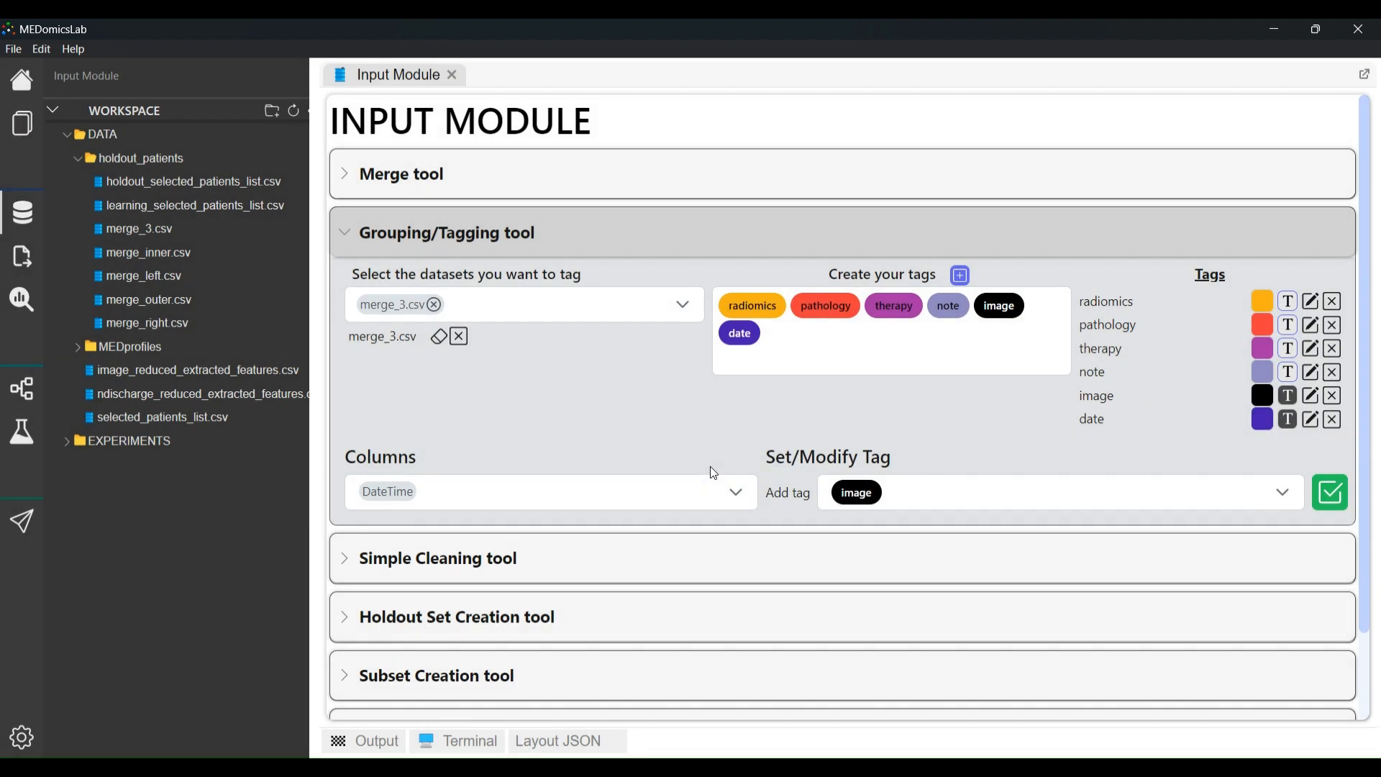
Select only the target column and tag it with image, therapy and pathology, declining to overwrite existing tags
click(746, 506)
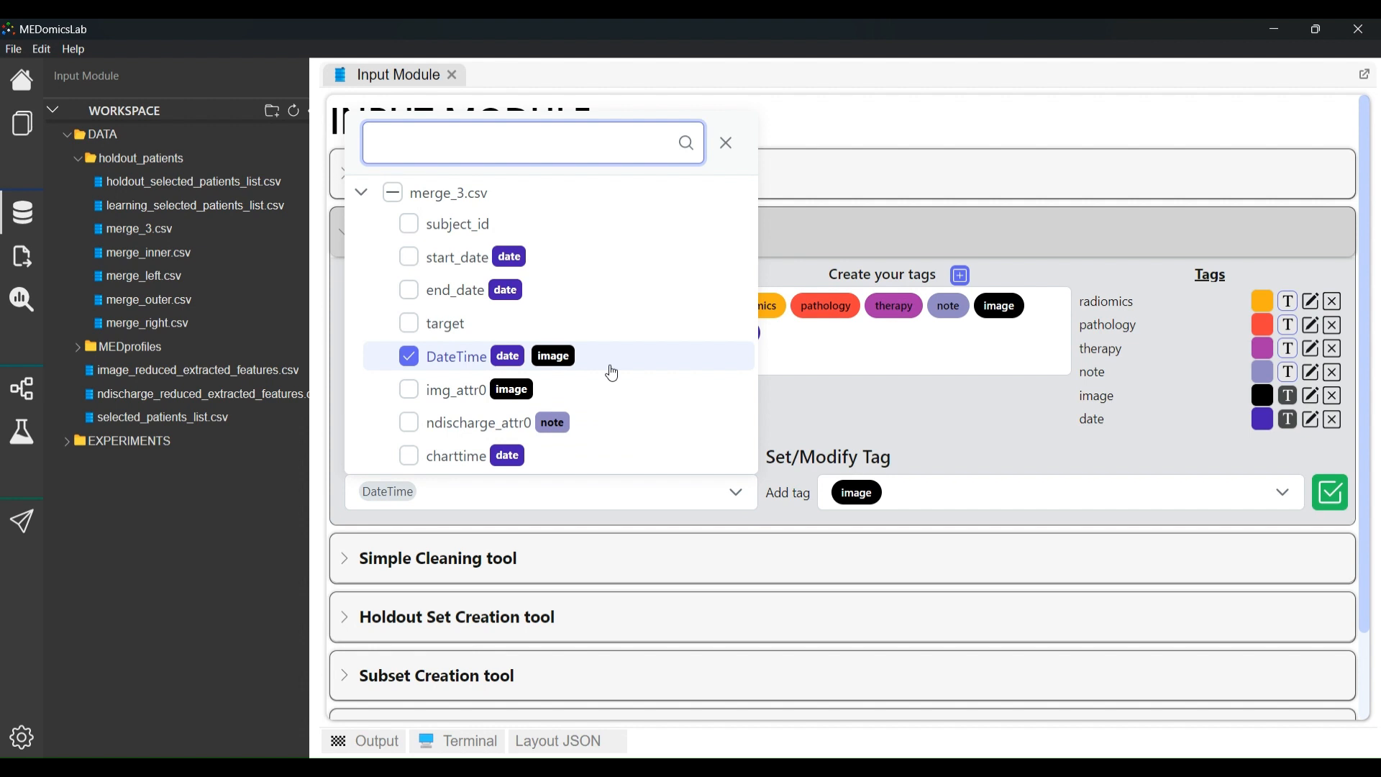
click(580, 329)
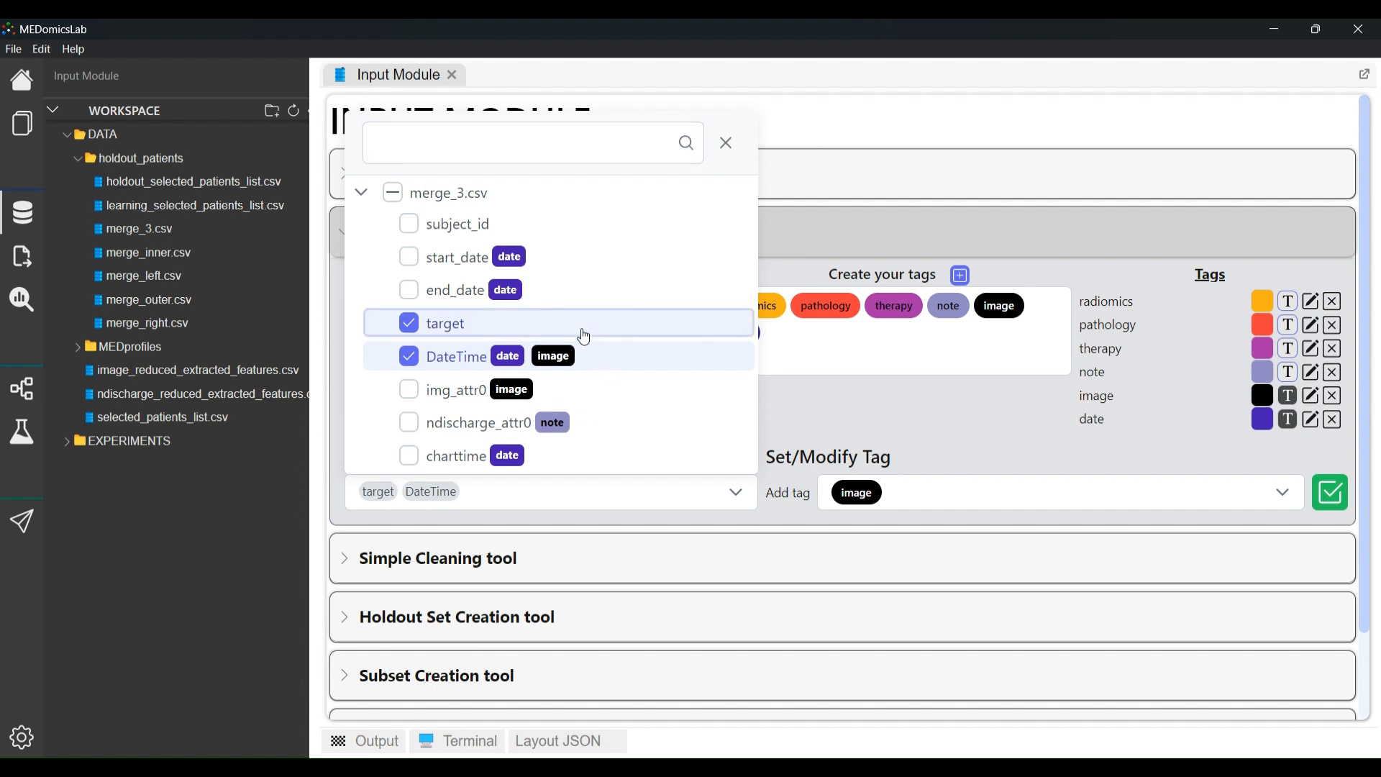
click(409, 356)
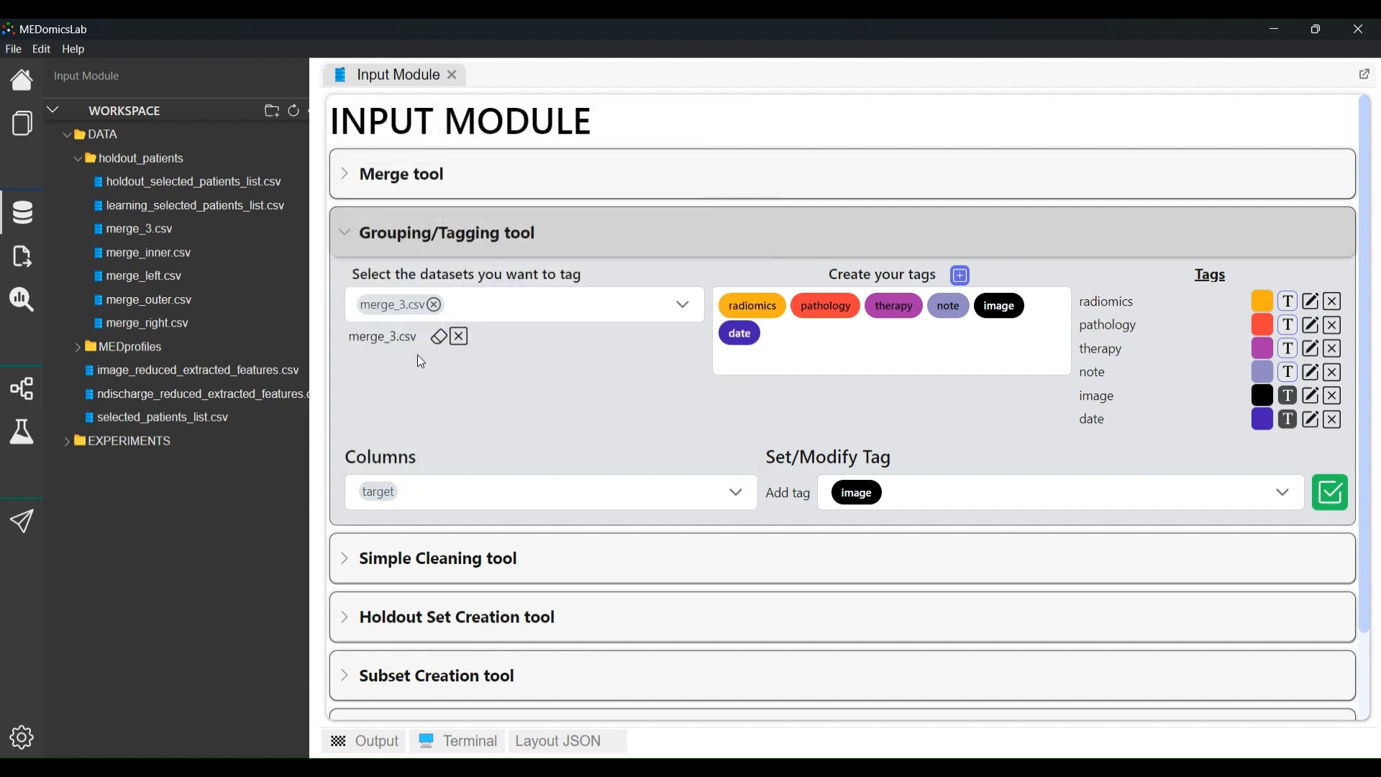
click(1099, 491)
click(892, 627)
click(891, 579)
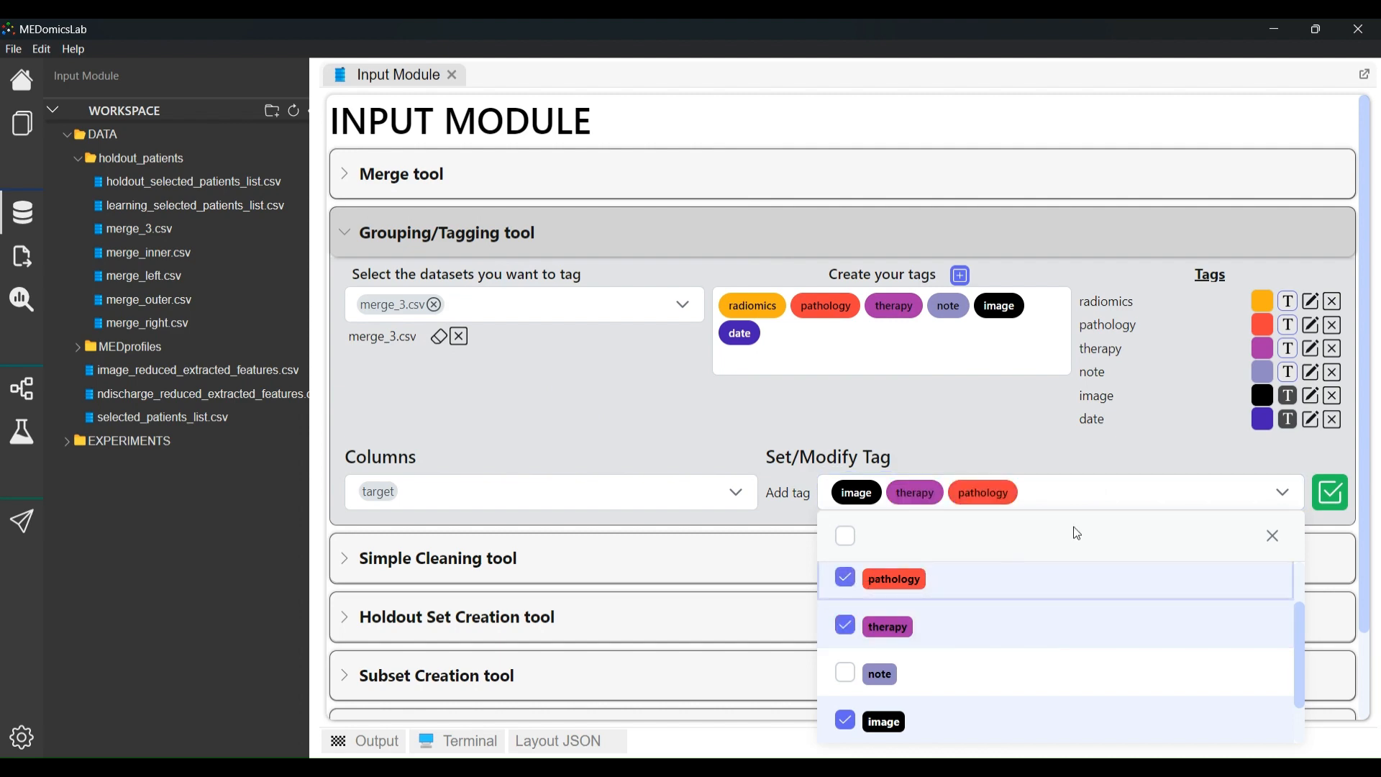
click(1334, 504)
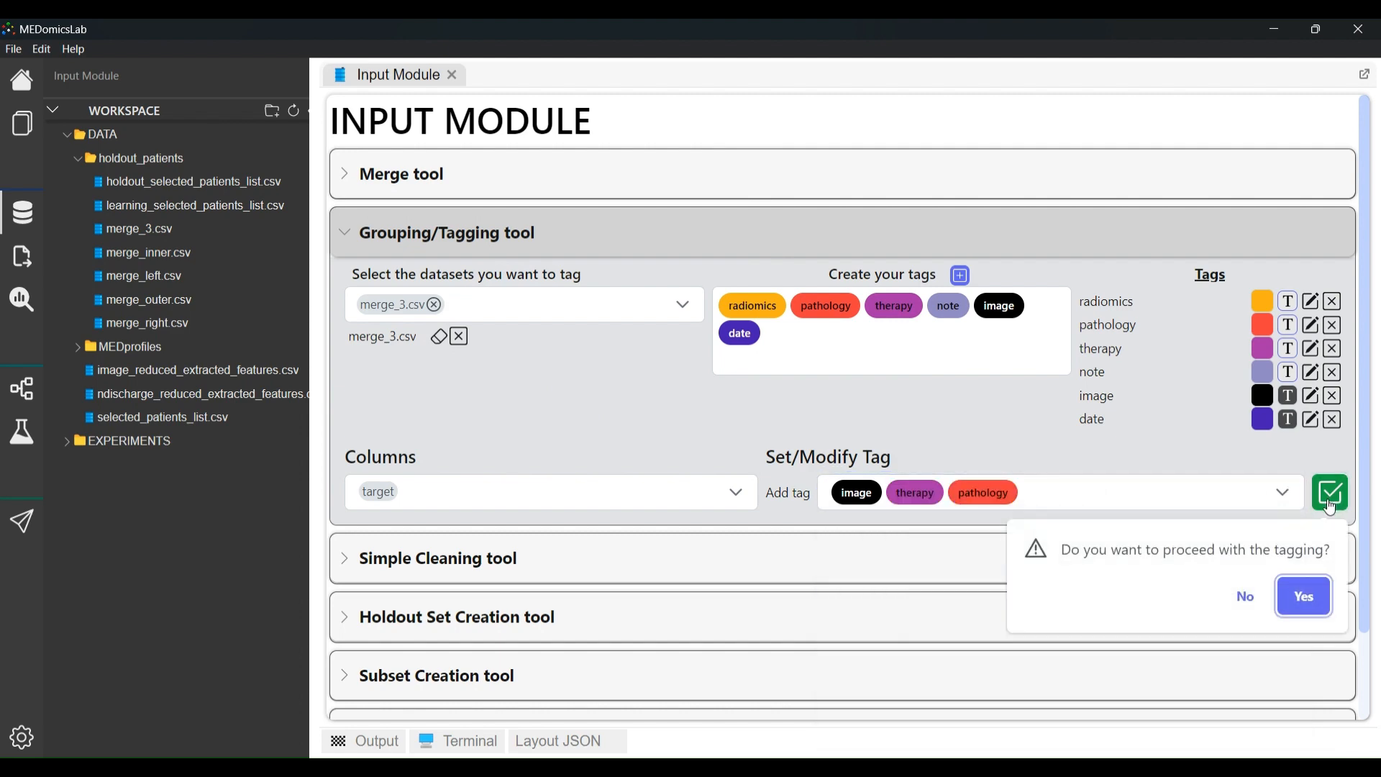
click(1302, 594)
click(719, 469)
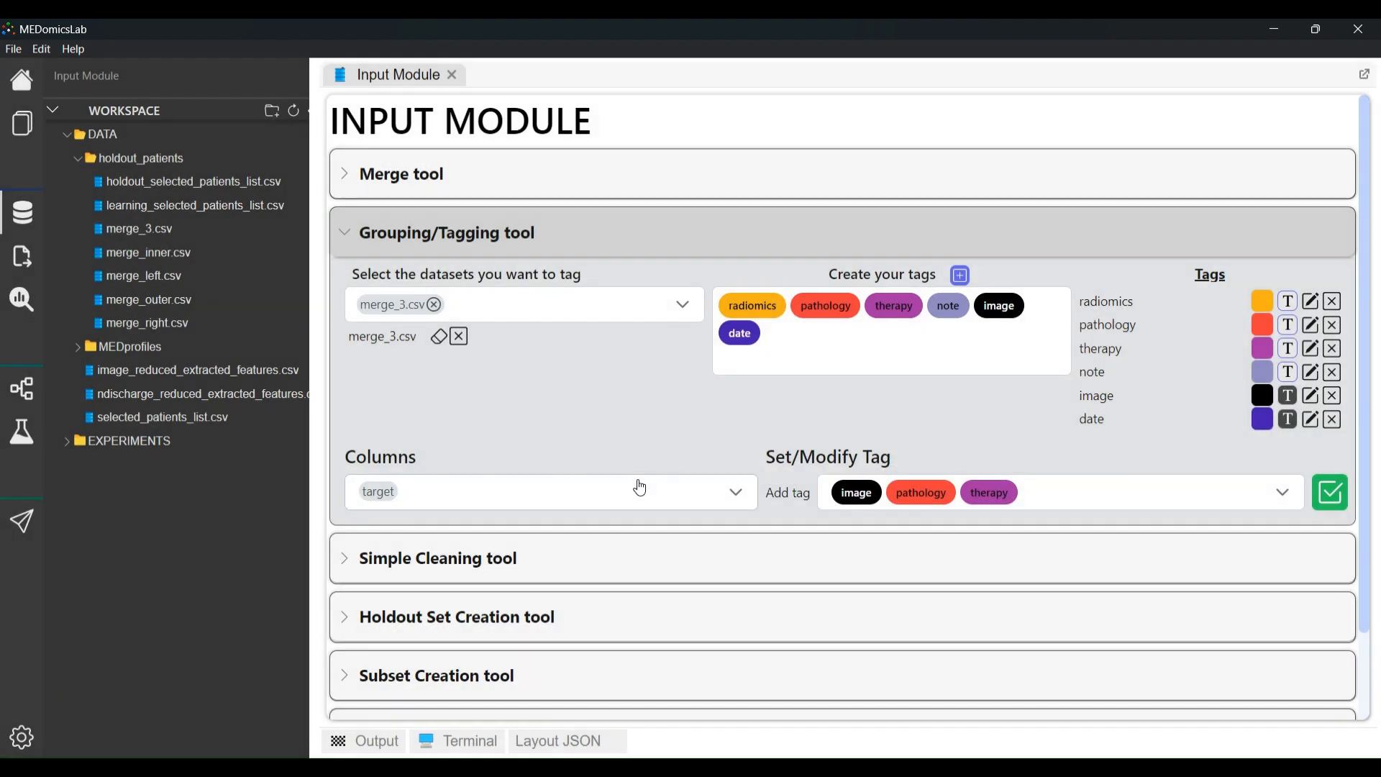
Check the tags on the target column of merge_3.csv, keeping the column selected
click(705, 497)
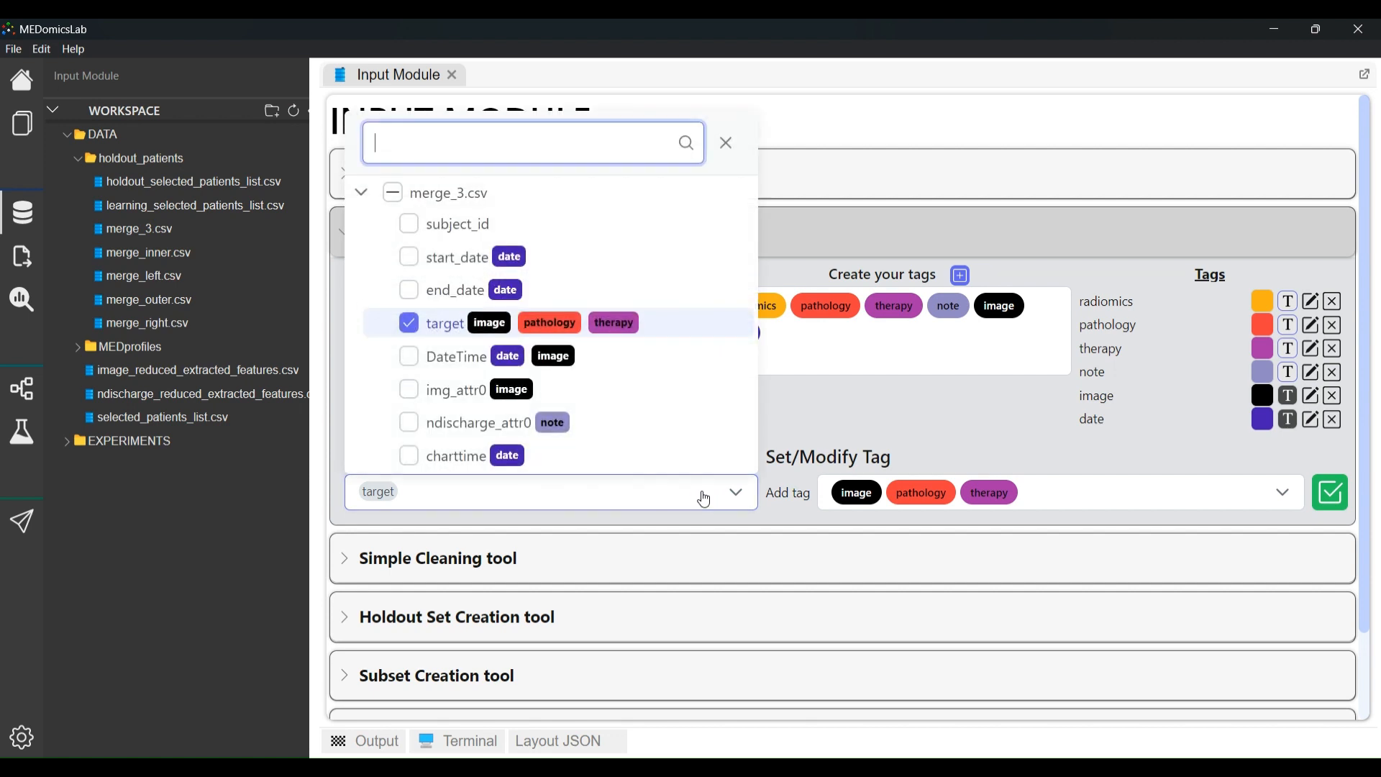
click(623, 332)
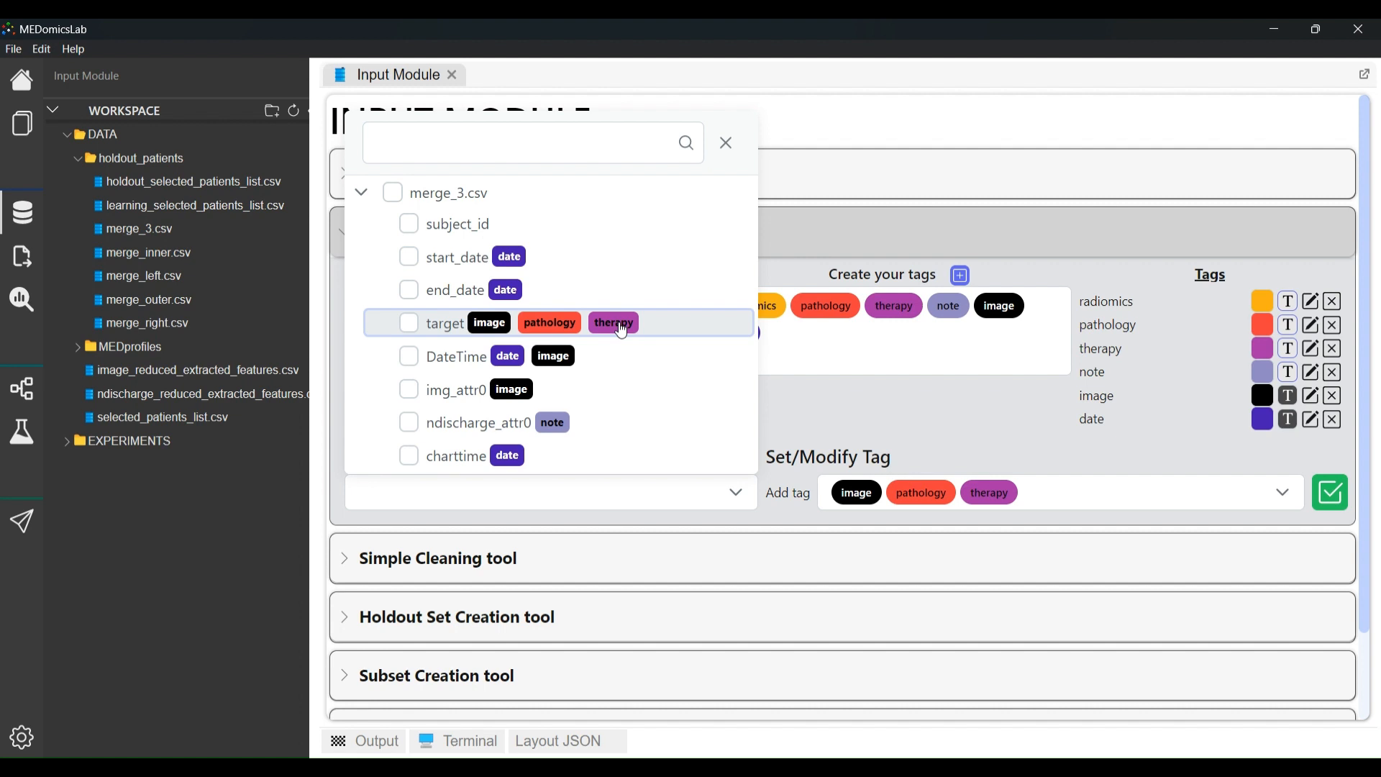
click(623, 333)
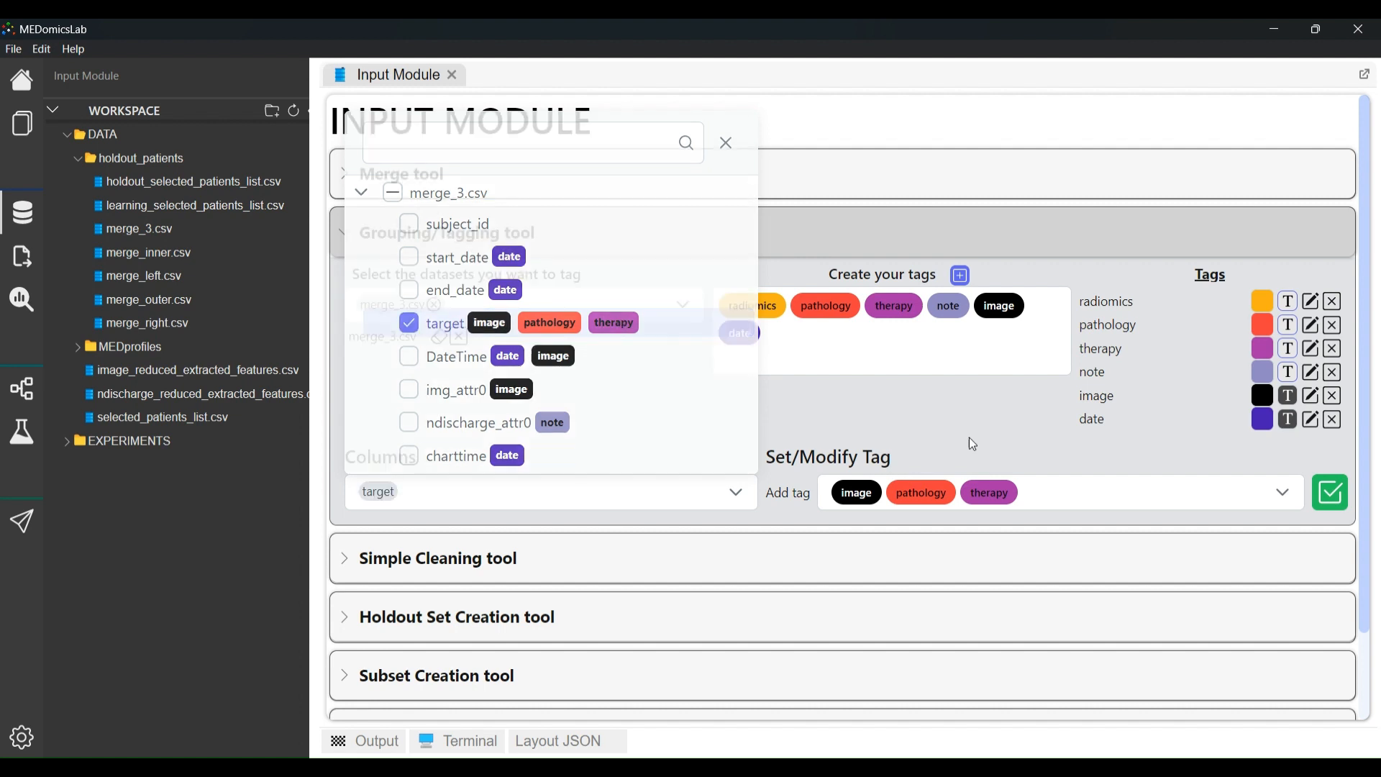
click(969, 438)
Deselect the pathology, therapy and image tags so that no tag is chosen for the target column
click(1124, 499)
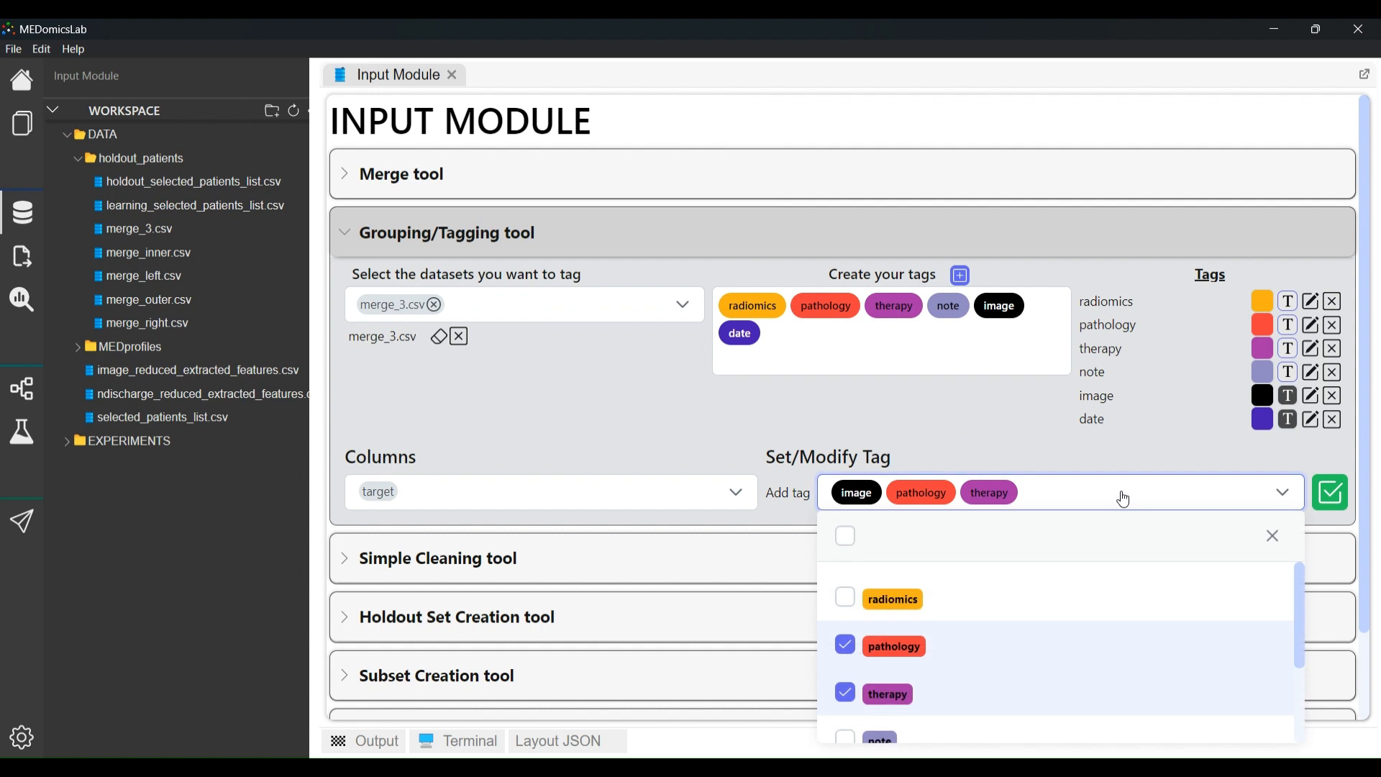
scroll(1124, 498, down, 1)
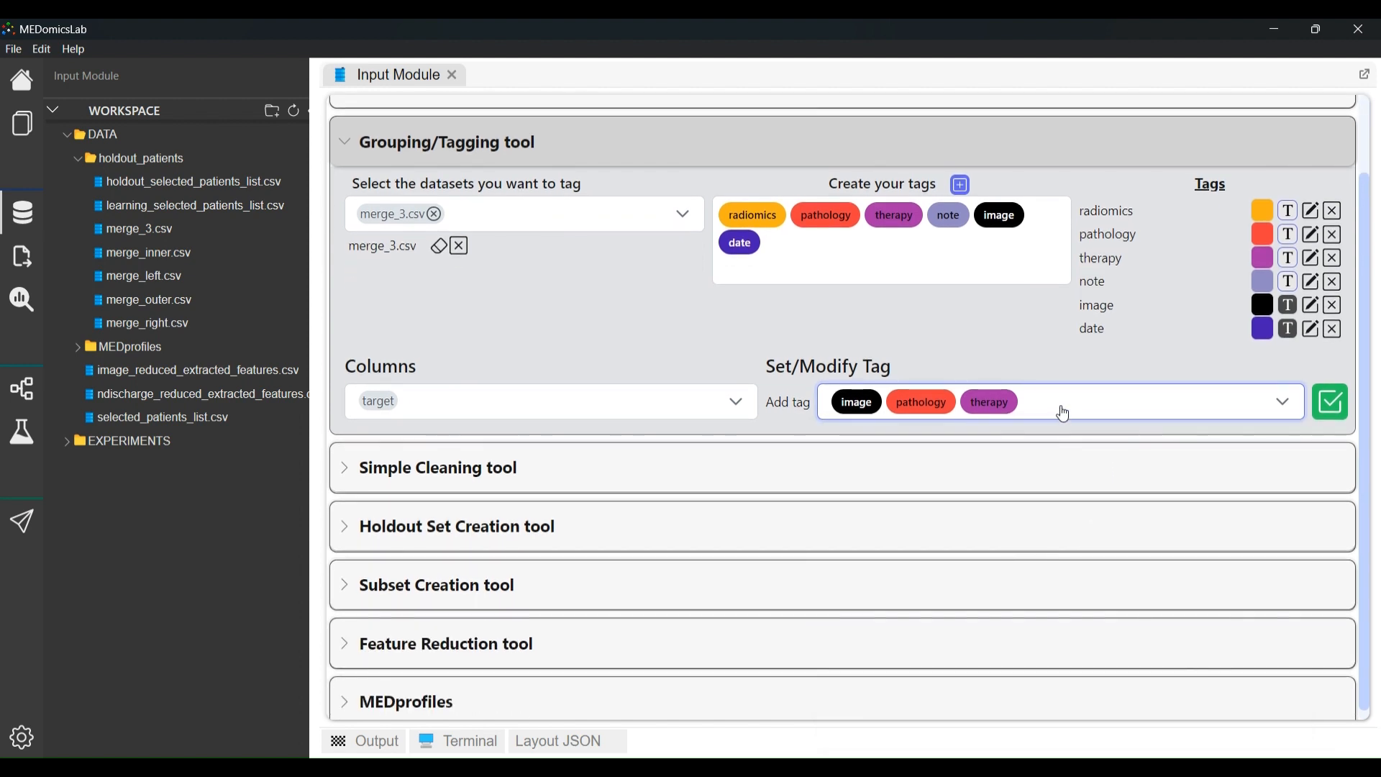
click(1062, 413)
click(899, 557)
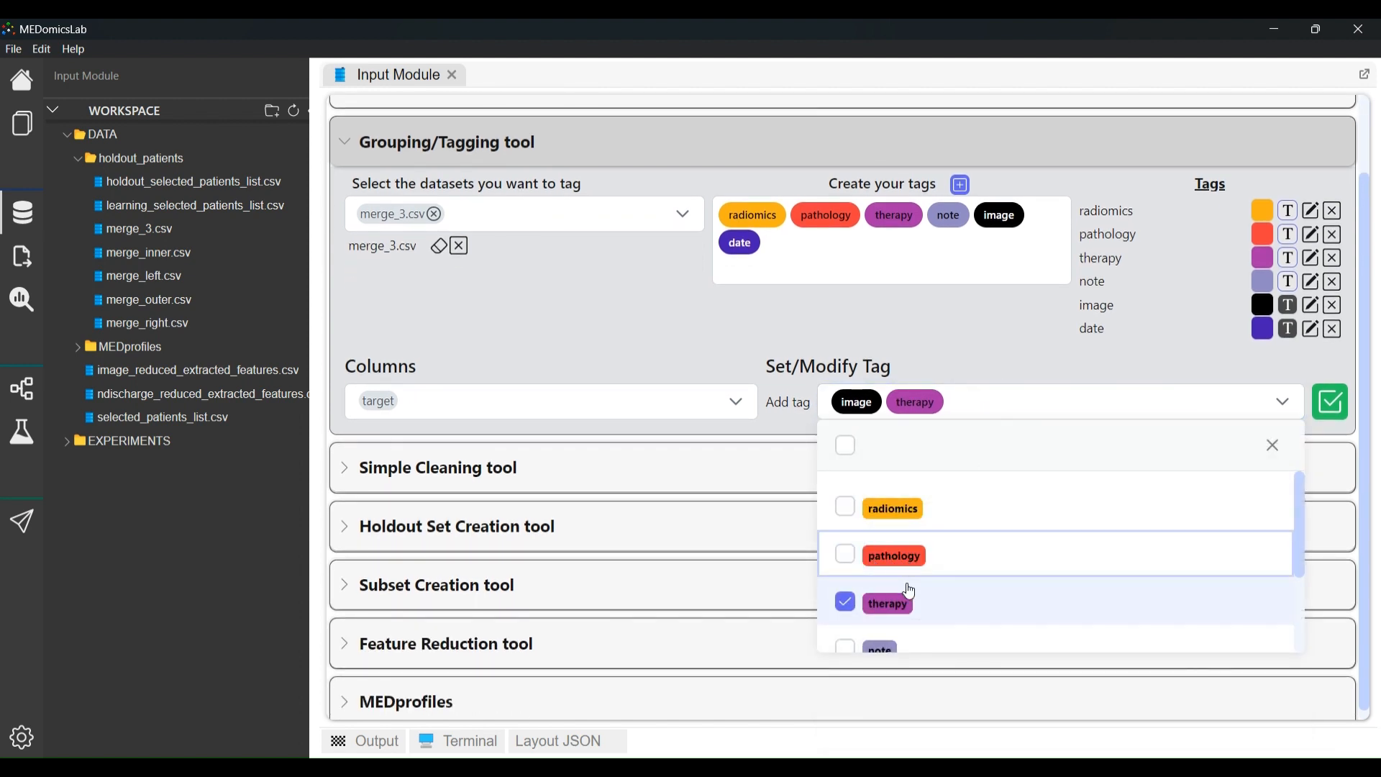
click(904, 605)
scroll(966, 554, down, 3)
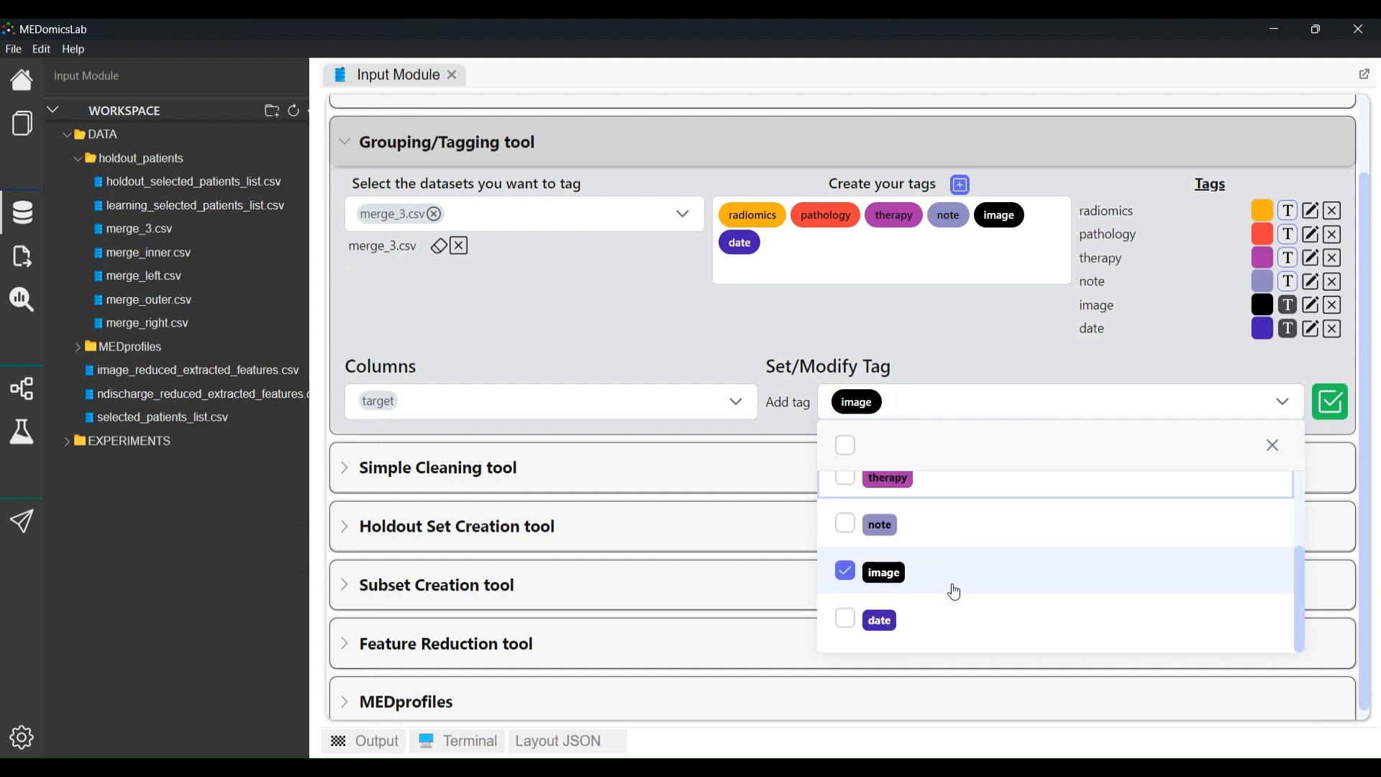
click(965, 559)
click(1048, 364)
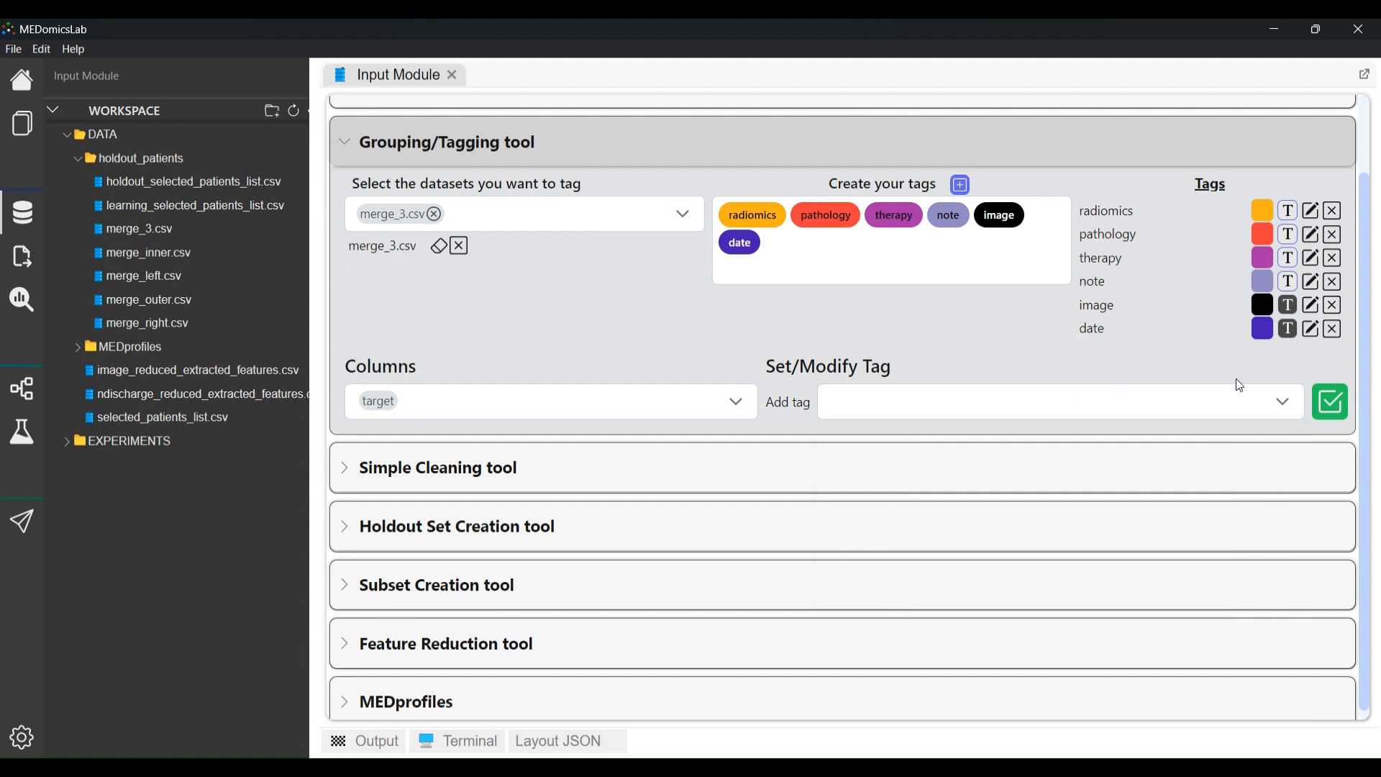
Apply the empty tag selection to the target column, agreeing to overwrite its tags, and check the column list
click(1334, 406)
click(1309, 498)
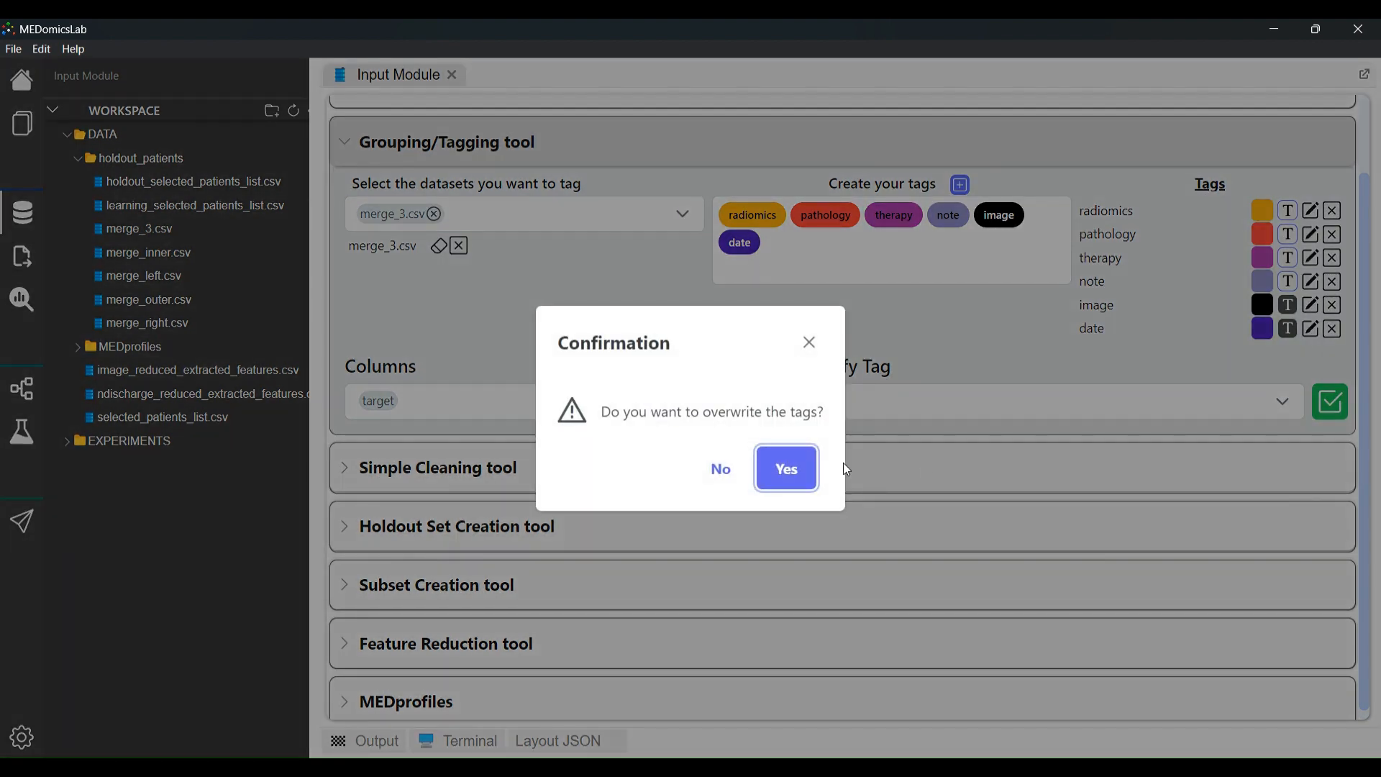
click(785, 468)
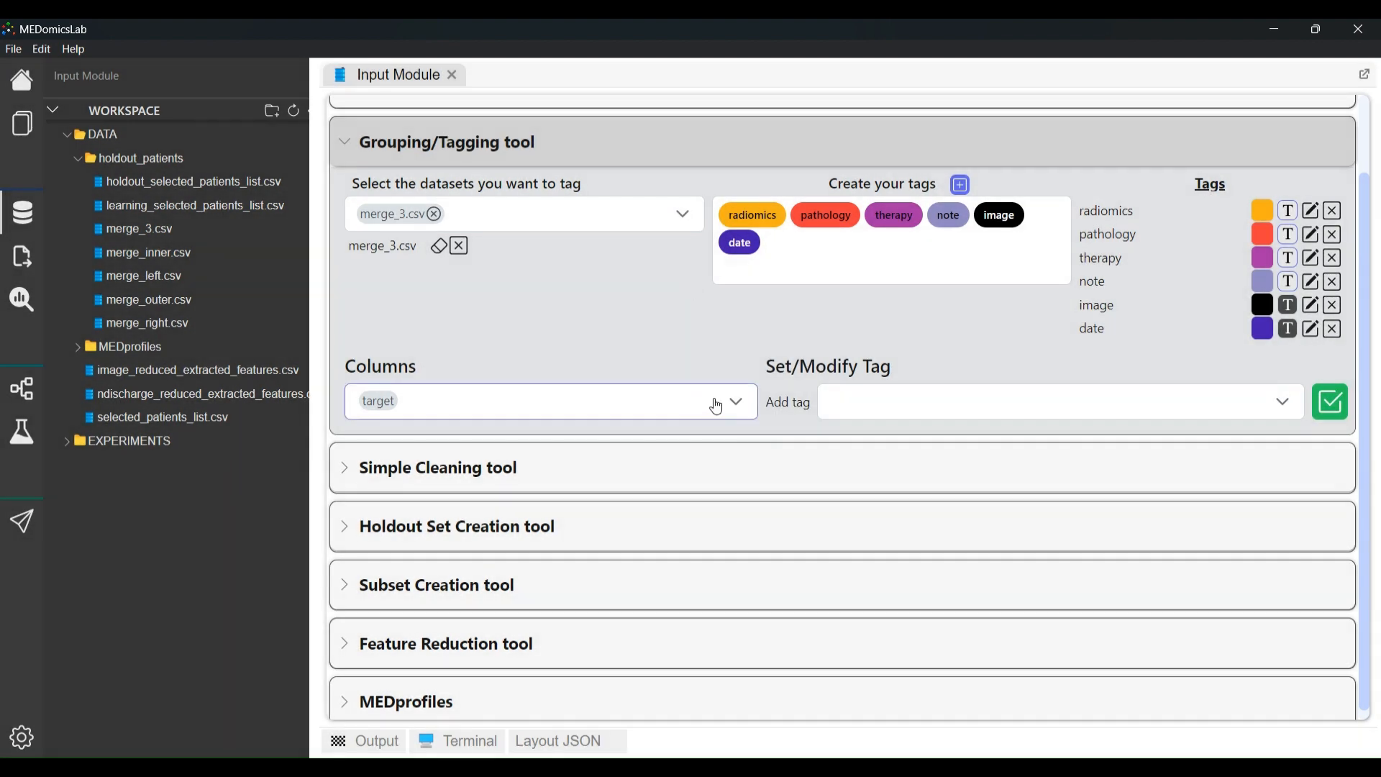
click(715, 401)
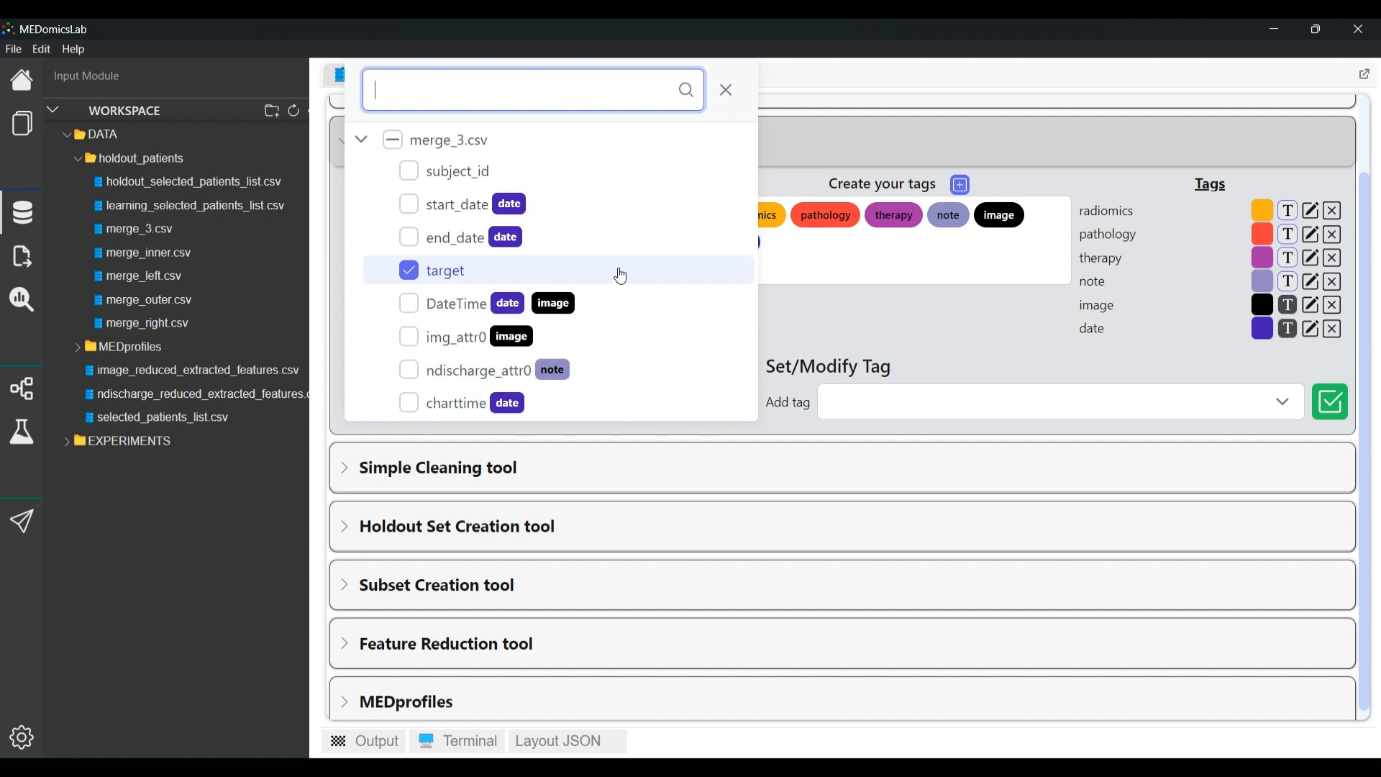
click(851, 341)
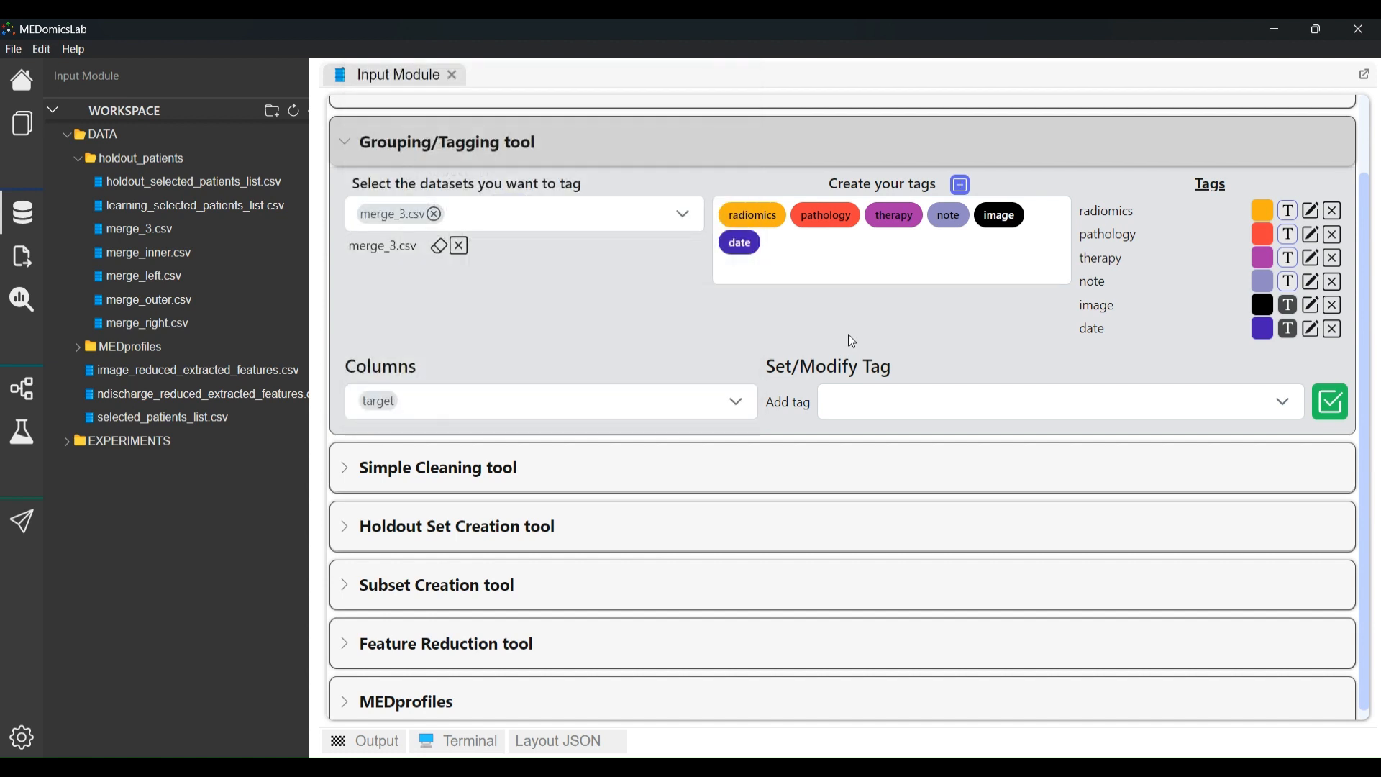
Add image_reduced_extracted_features.csv to the datasets to tag and deselect the target column of merge_3.csv
scroll(851, 341, up, 2)
click(680, 307)
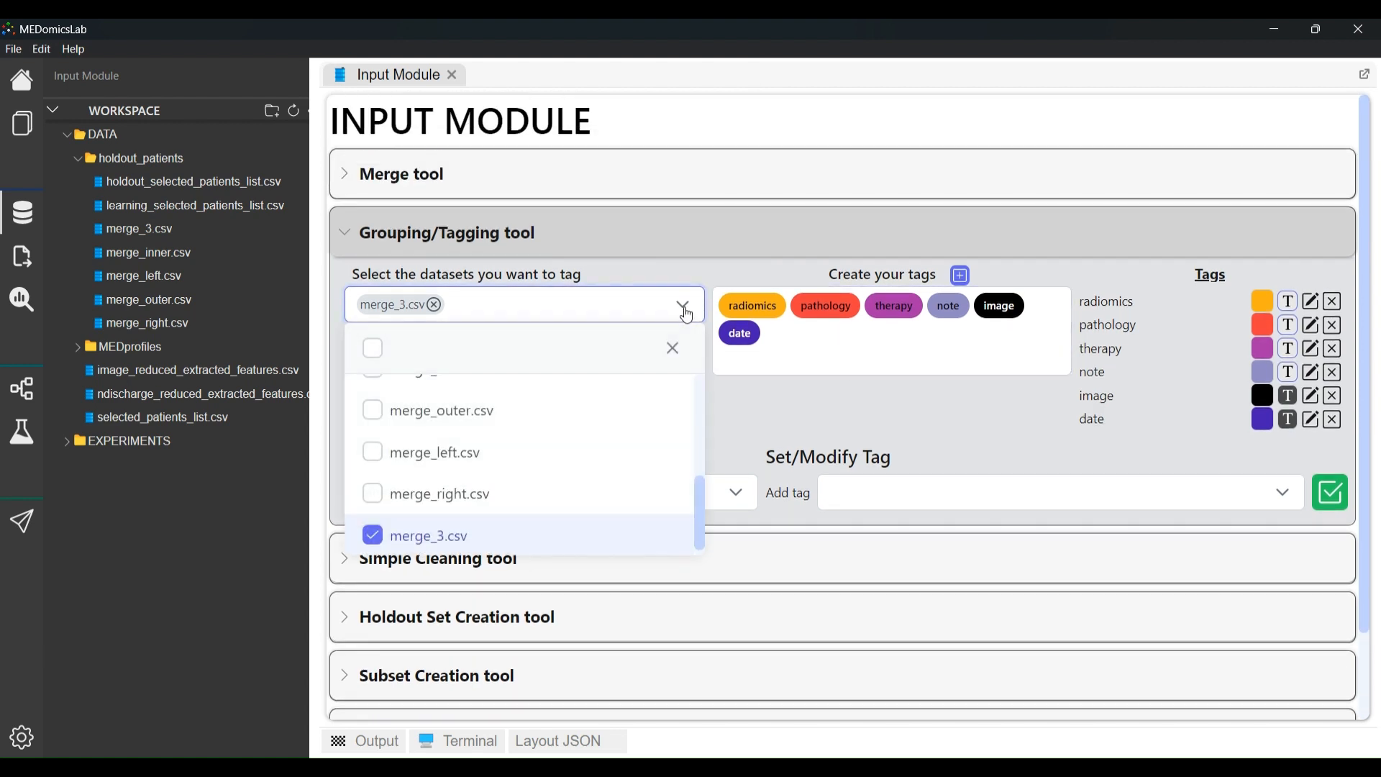
scroll(558, 469, down, 1)
scroll(558, 450, up, 5)
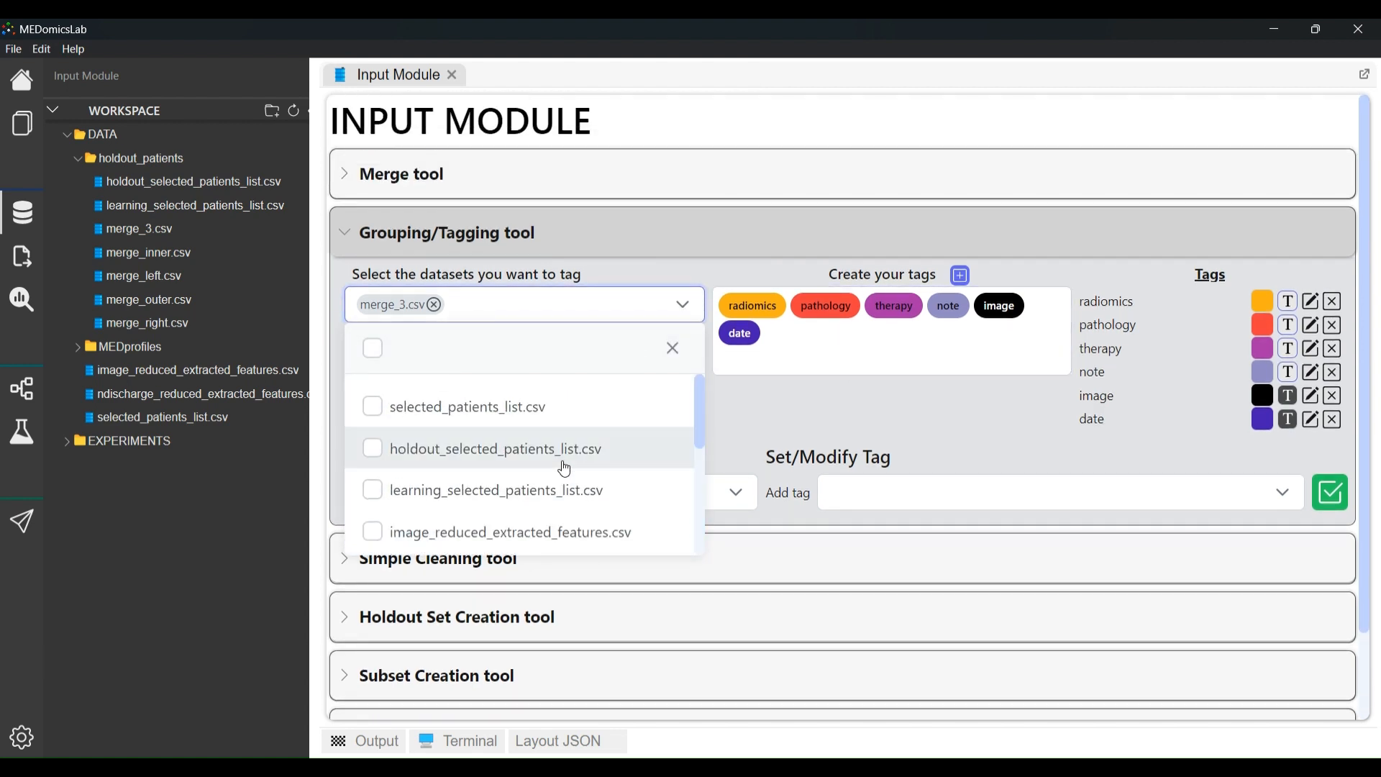
scroll(561, 462, down, 3)
scroll(559, 456, up, 2)
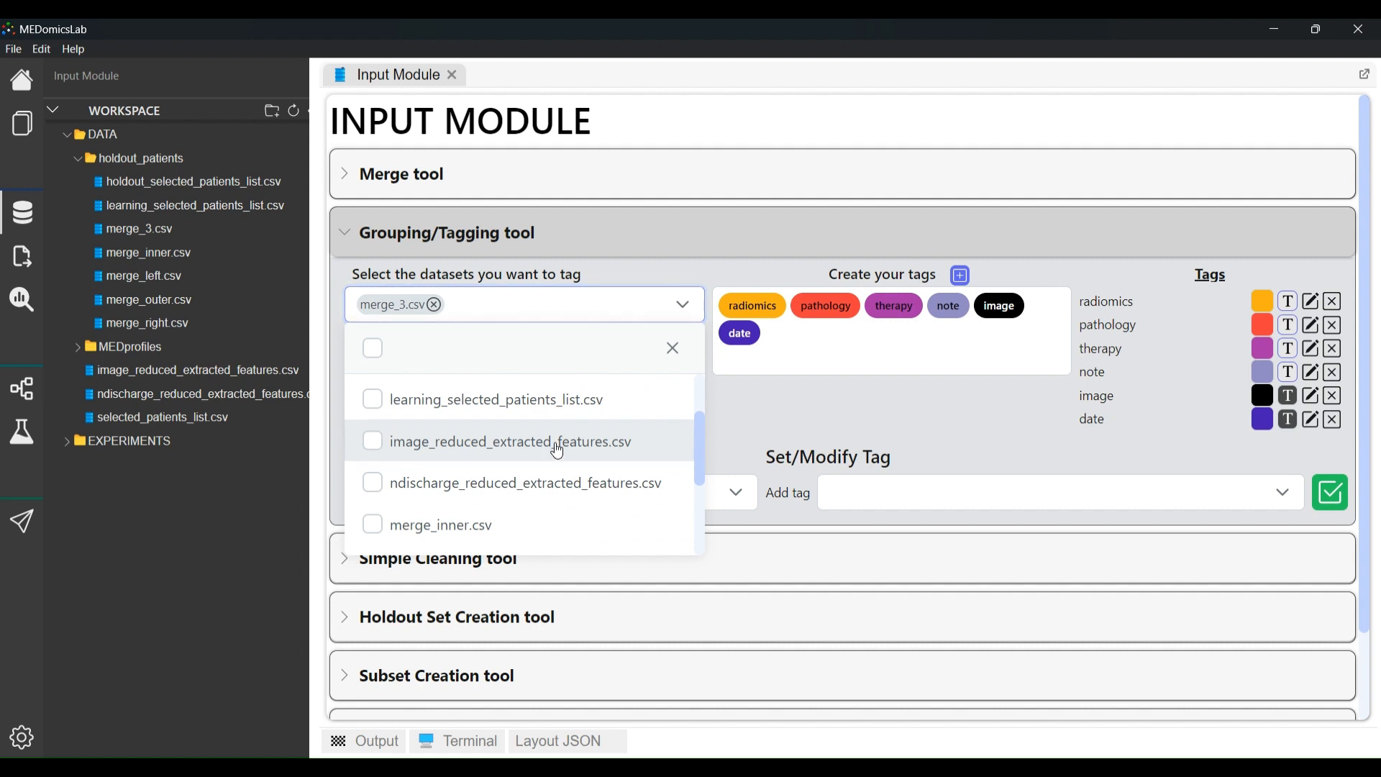
click(558, 453)
click(741, 495)
click(434, 292)
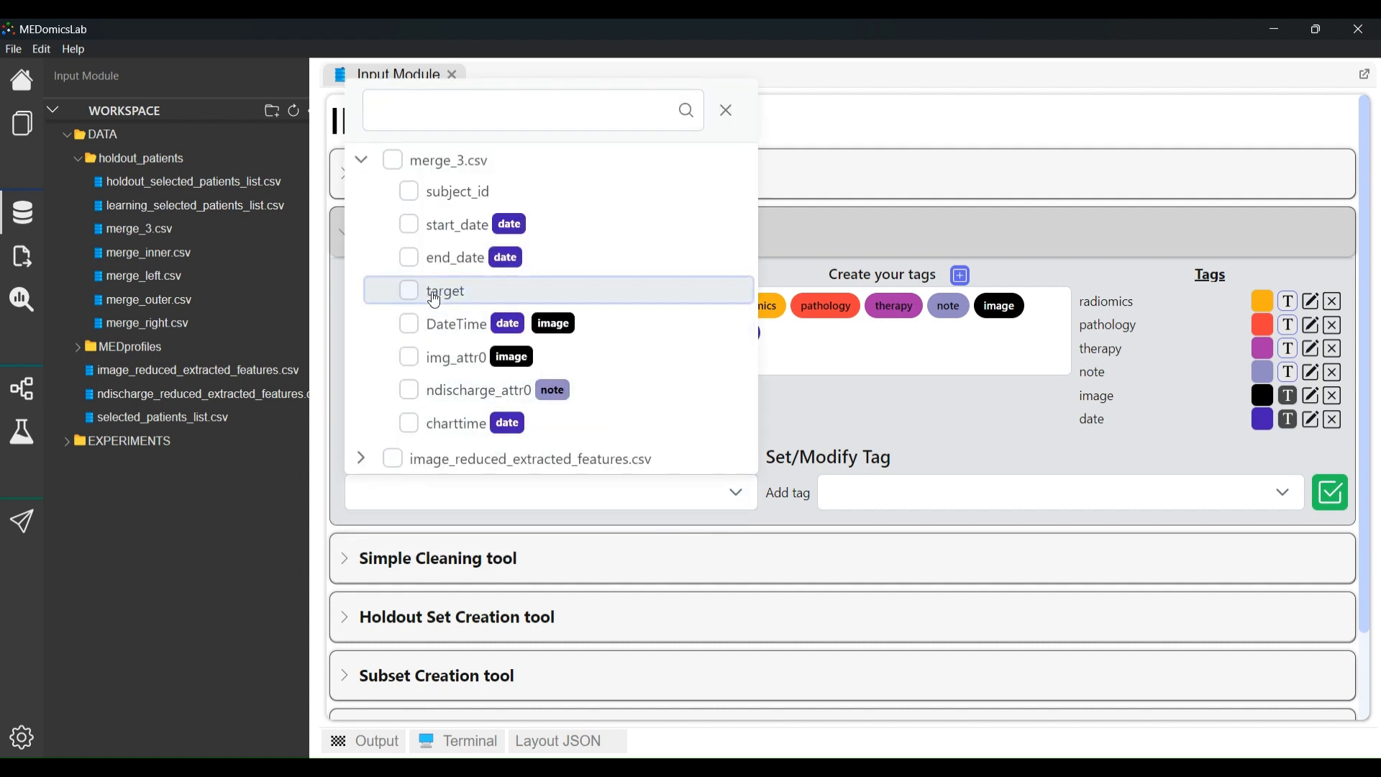
Select the columns img_attr0 through img_attr9 of image_reduced_extracted_features.csv for tagging
click(371, 458)
scroll(515, 460, down, 4)
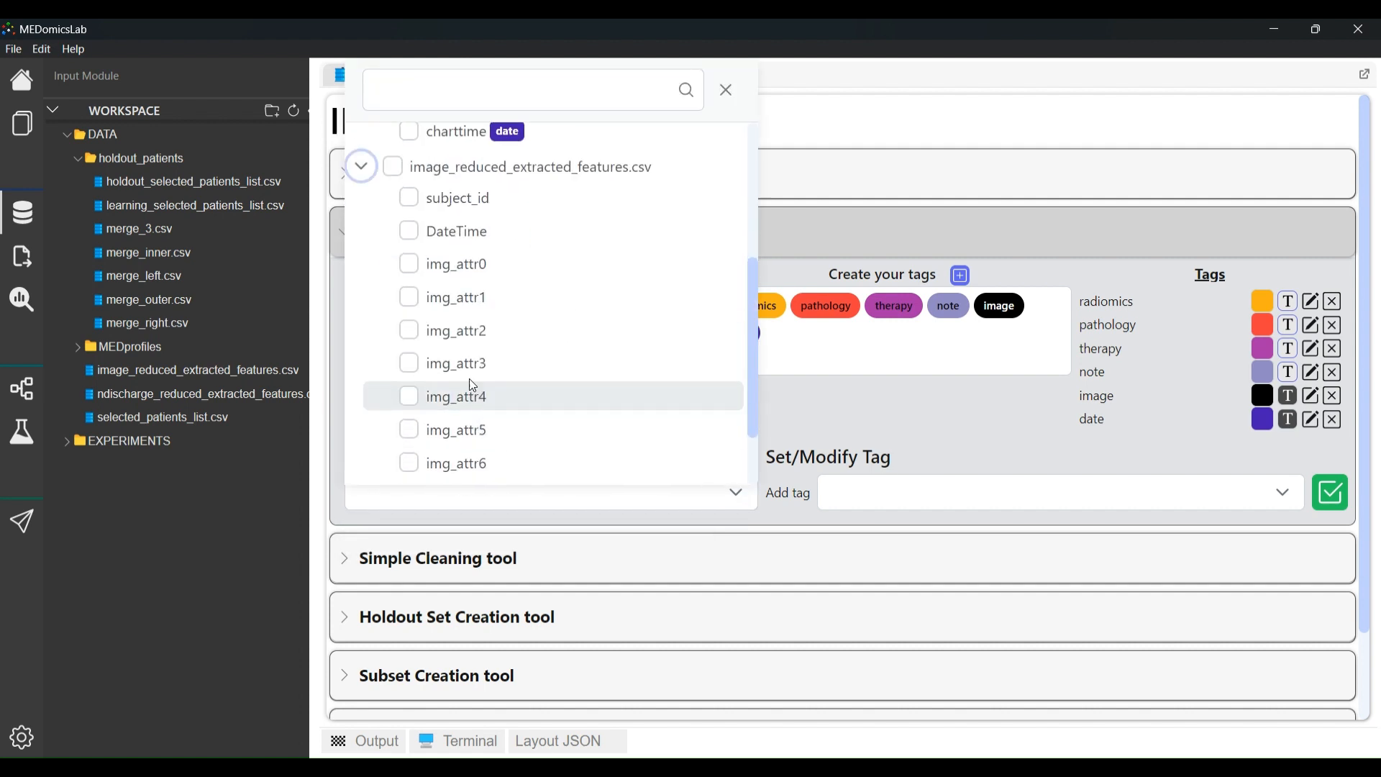
click(446, 264)
click(446, 297)
click(414, 334)
click(414, 363)
click(414, 396)
click(413, 430)
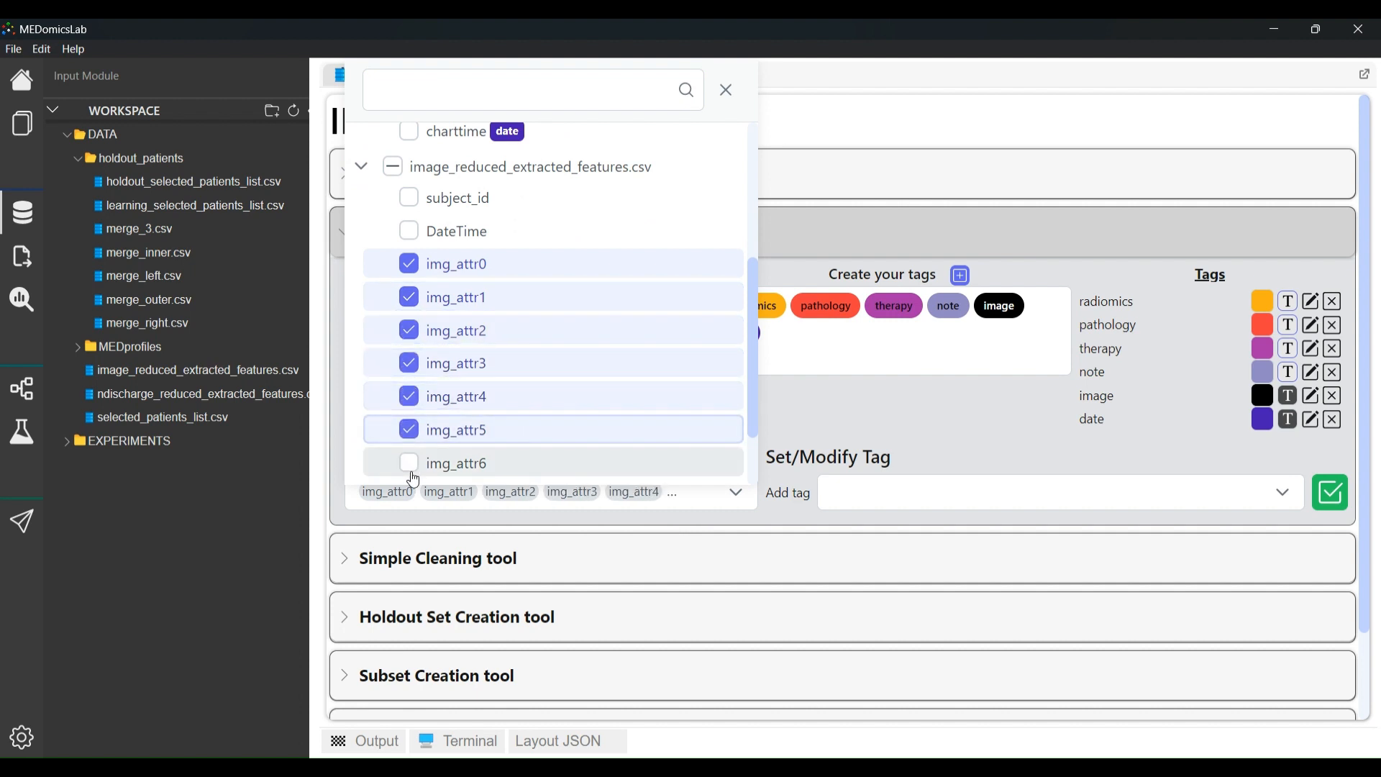
click(413, 463)
scroll(413, 432, down, 1)
scroll(414, 432, down, 1)
click(414, 401)
click(416, 435)
click(415, 468)
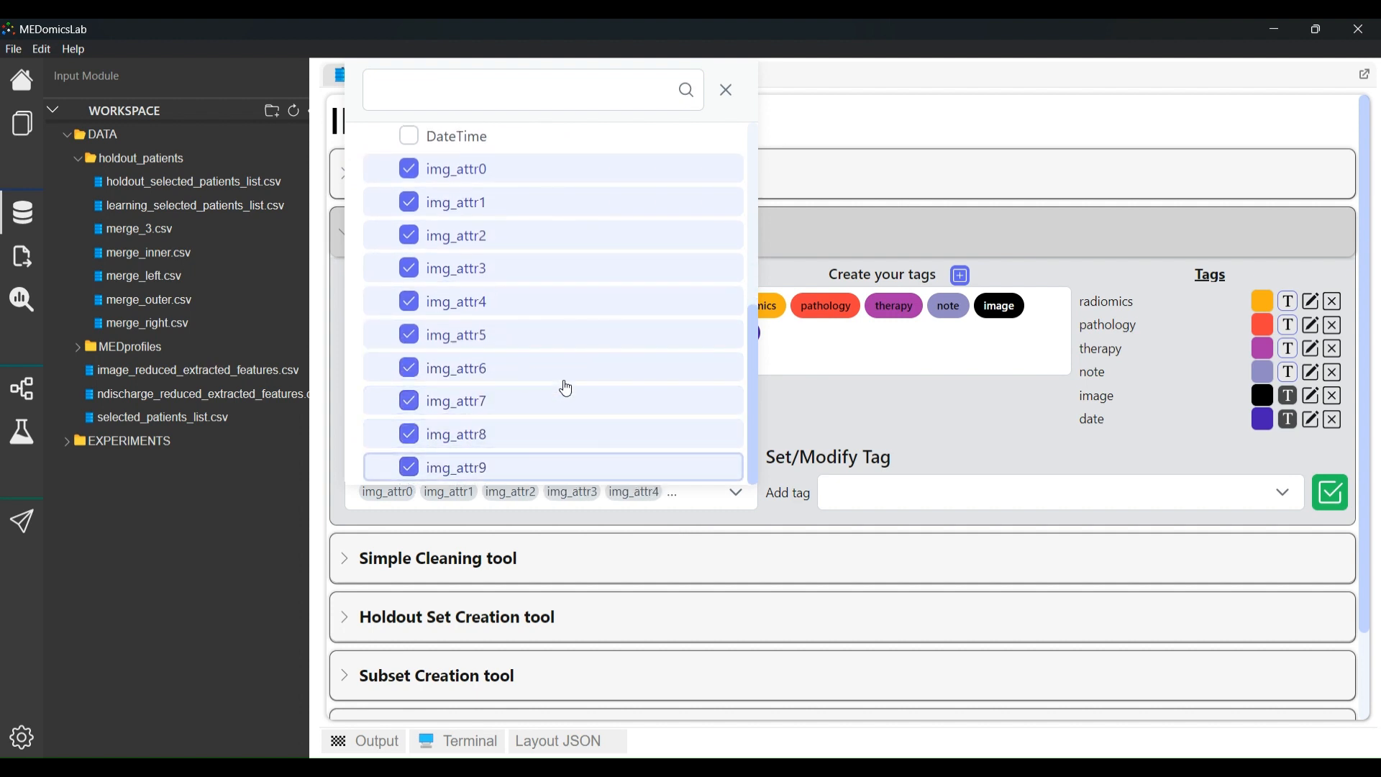
Apply the image tag to the selected columns img_attr0 through img_attr9 of image_reduced_extracted_features.csv
click(990, 506)
click(990, 505)
scroll(931, 624, down, 2)
click(845, 660)
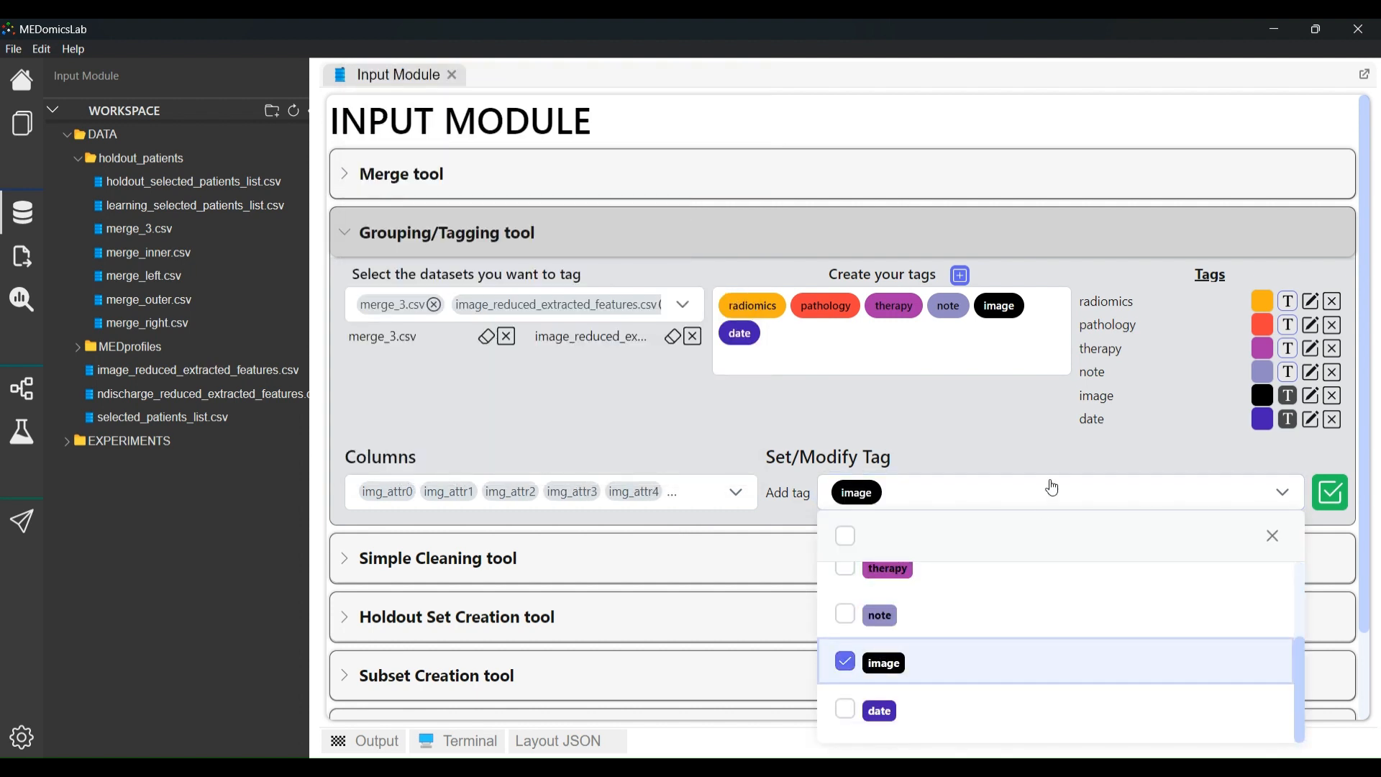
click(1331, 493)
click(1308, 597)
click(787, 468)
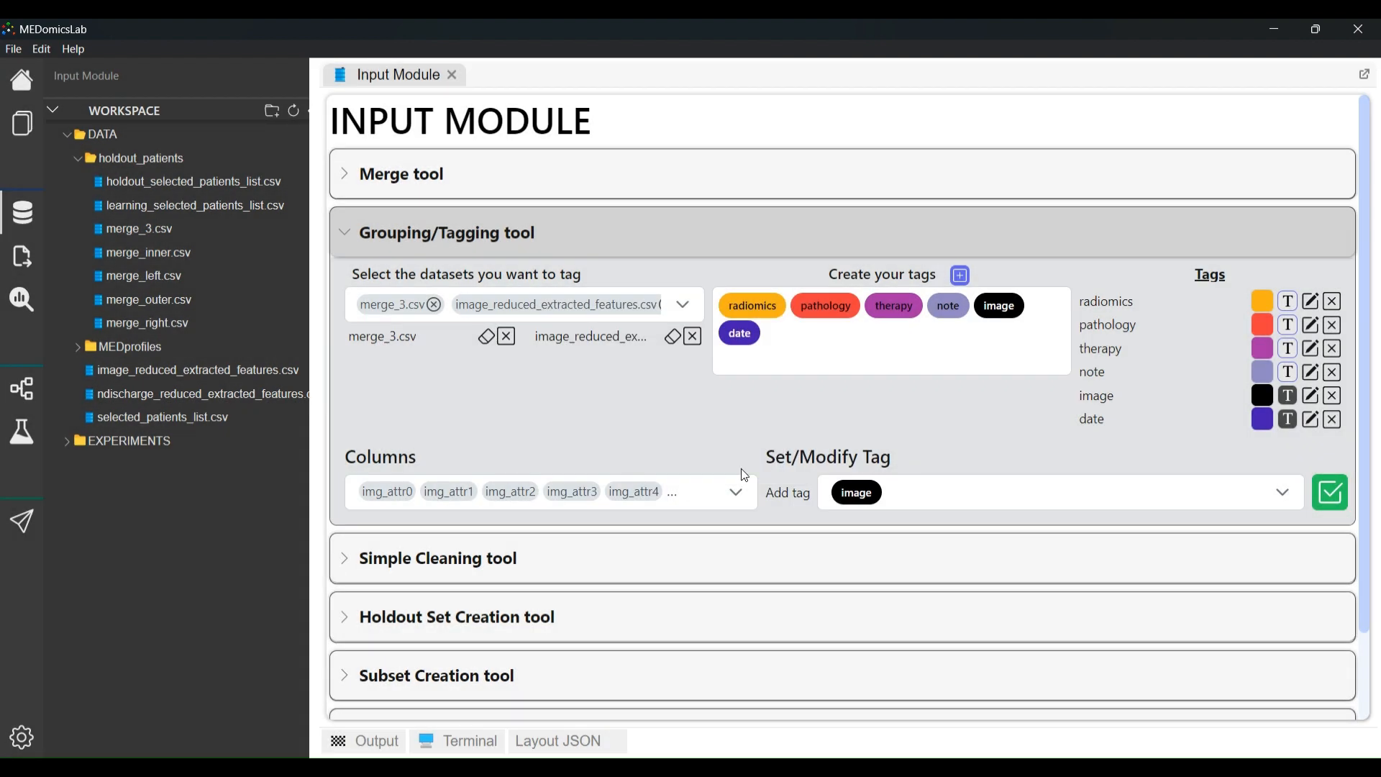
Look through the column list of the selected datasets to check the assigned tags
click(736, 493)
scroll(642, 259, down, 3)
scroll(643, 259, up, 5)
click(851, 345)
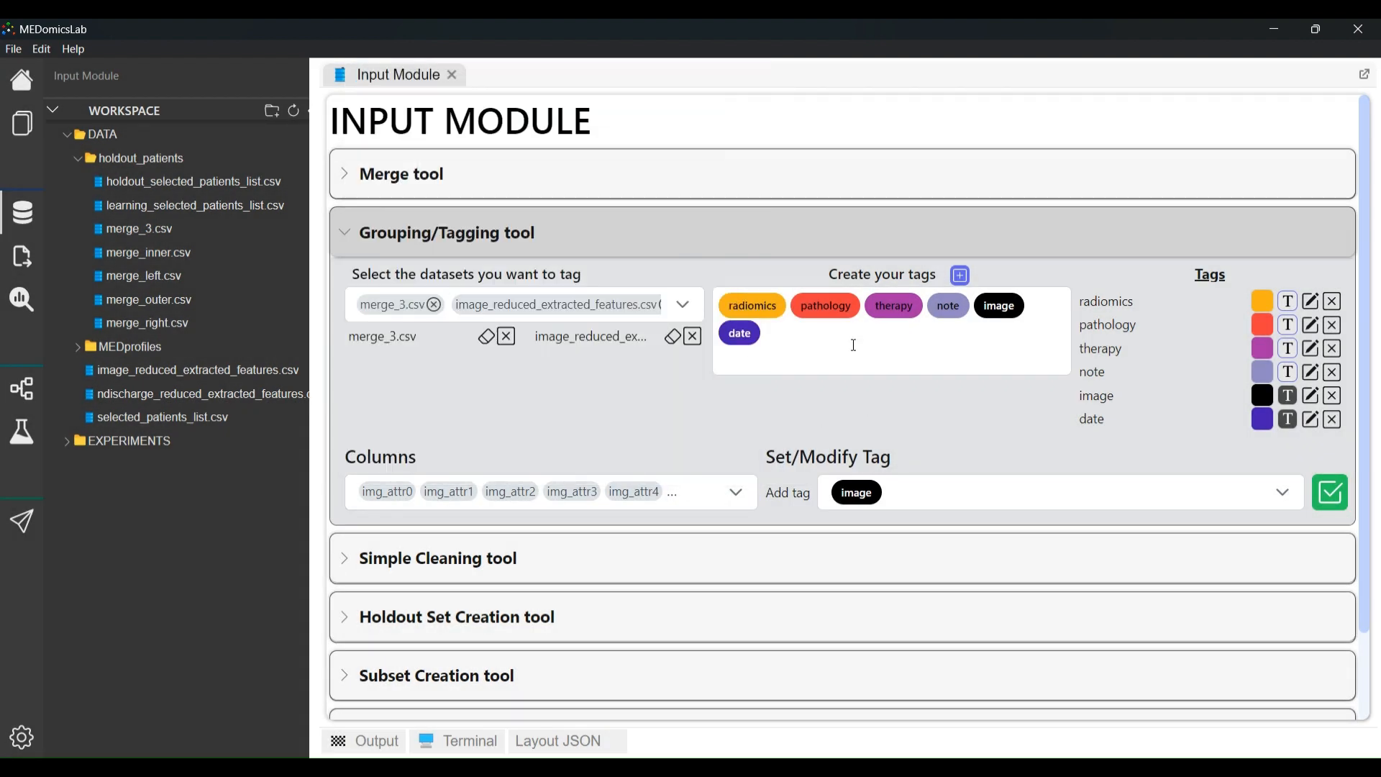
Open merge_3.csv and image_reduced_extracted_features.csv in turn to inspect their column tags, closing each file after viewing
double_click(154, 229)
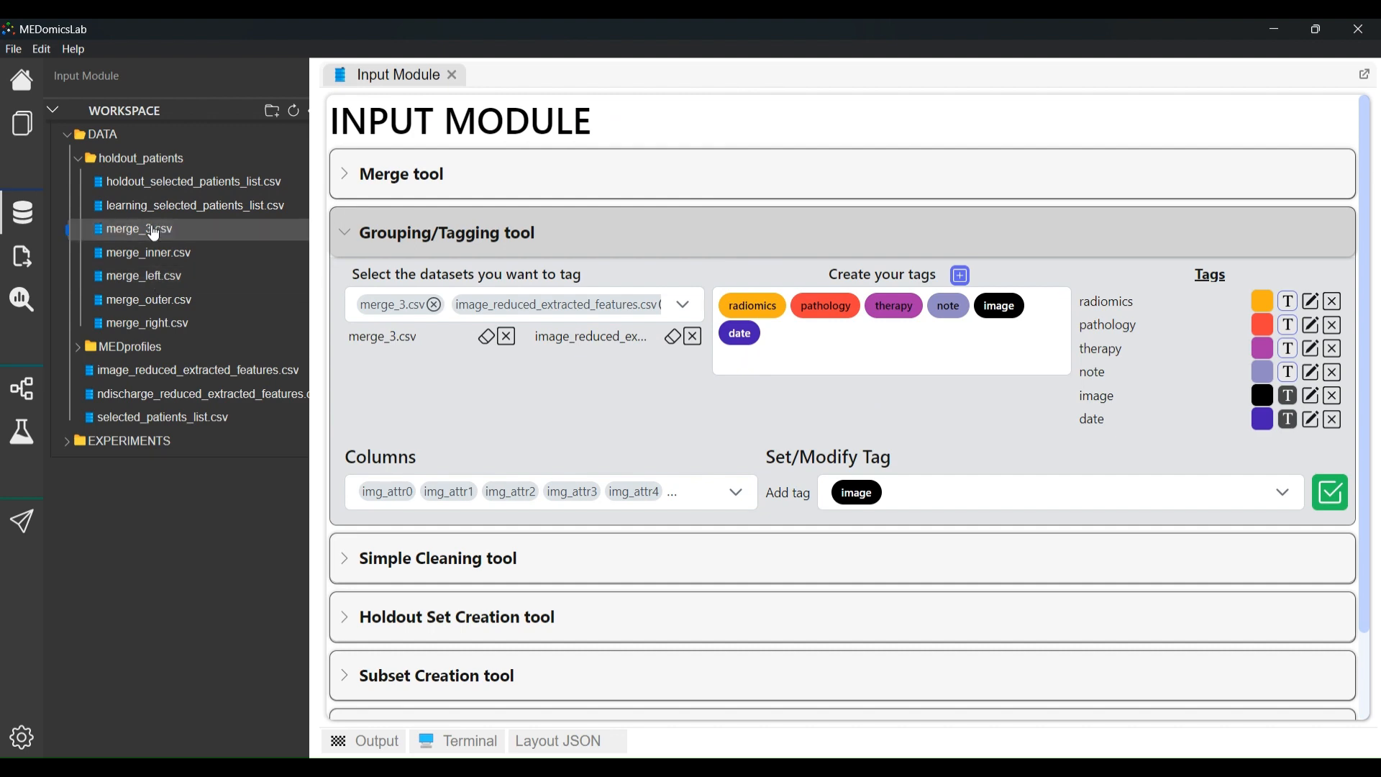
drag(760, 710, 820, 712)
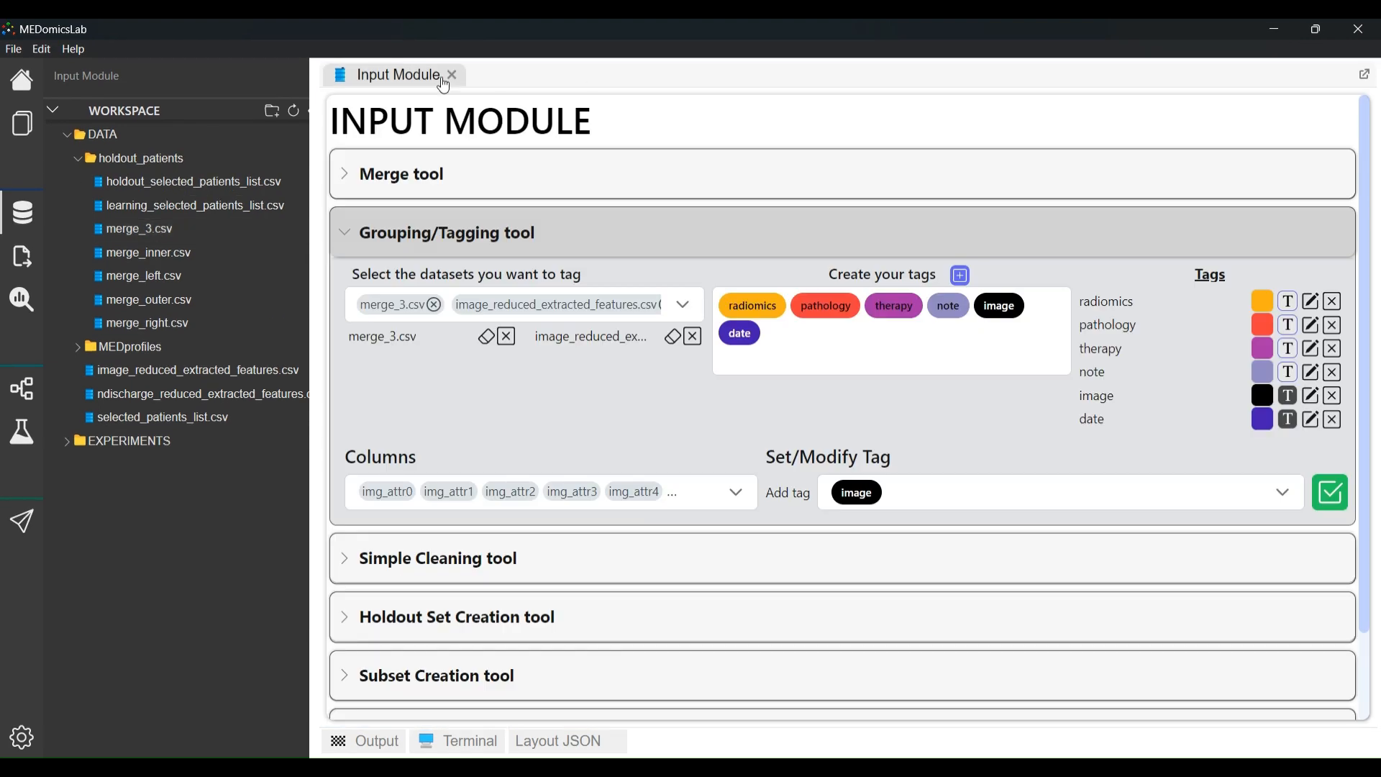
click(590, 75)
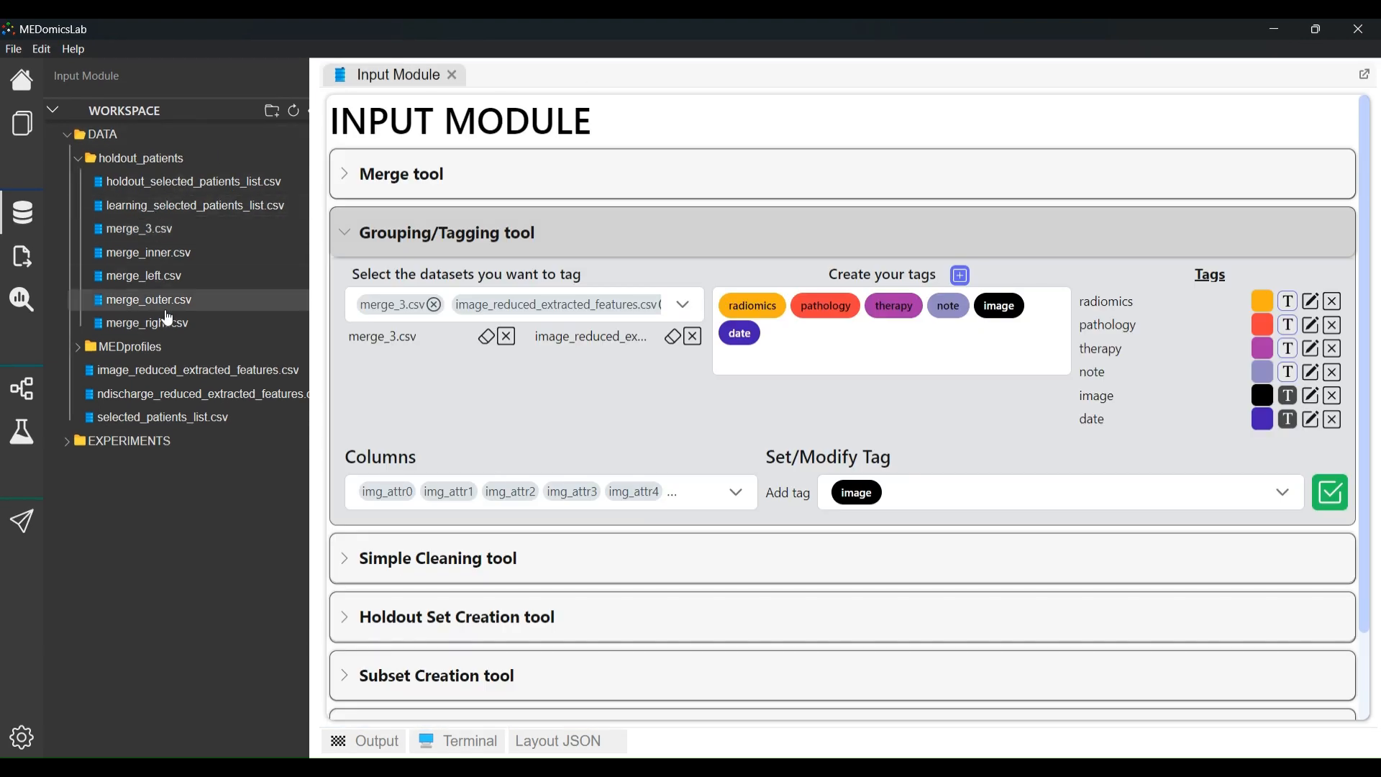
double_click(170, 371)
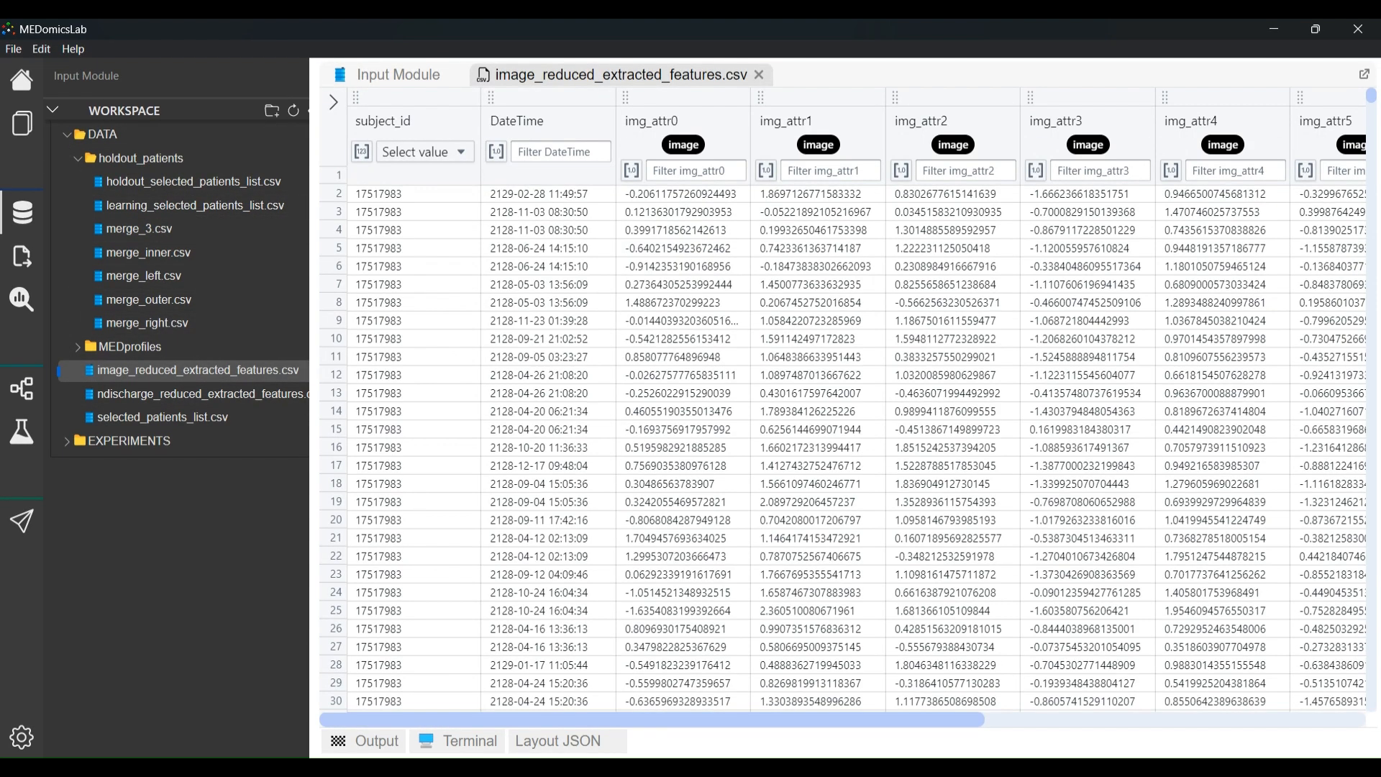
mouse_move(620, 719)
mouse_down()
mouse_move(1064, 718)
mouse_move(620, 719)
mouse_up()
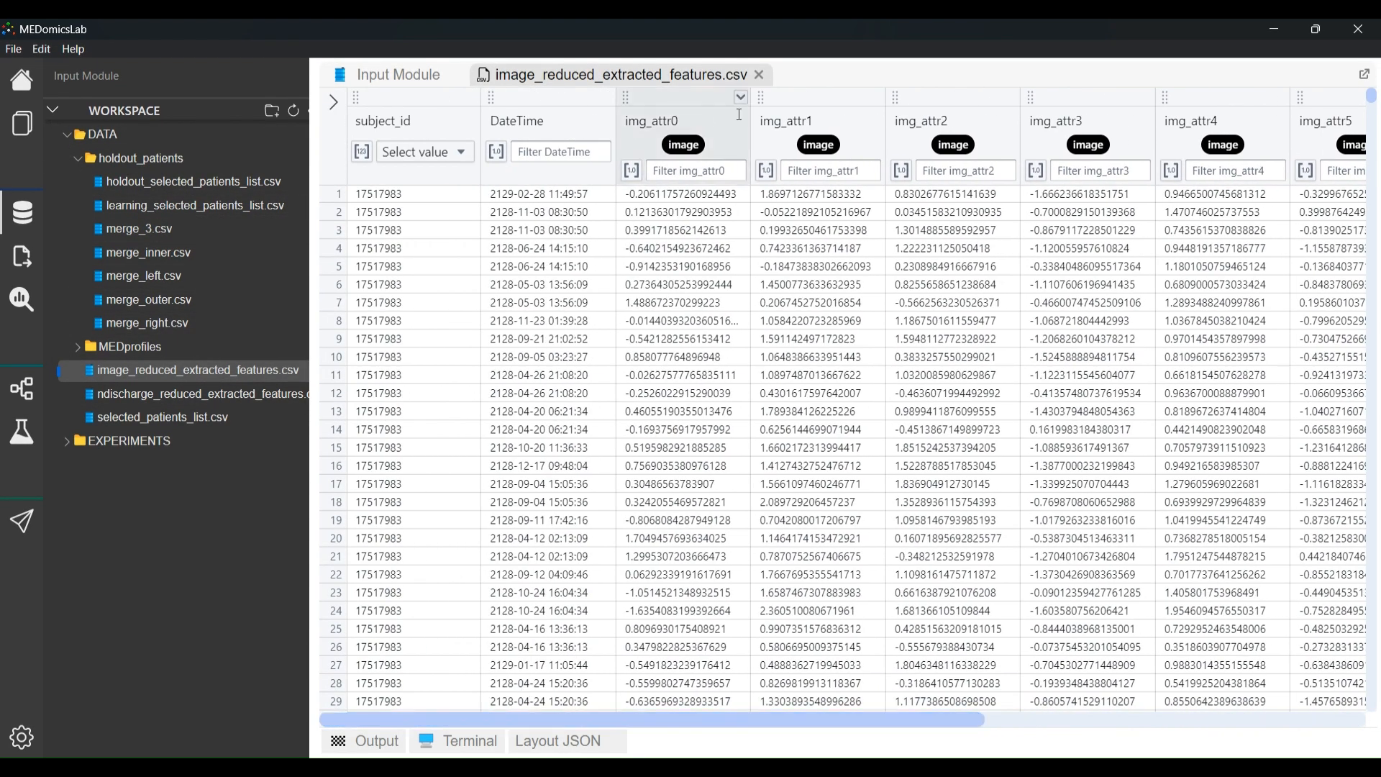
click(760, 75)
Switch from the Grouping/Tagging tool to the Simple Cleaning tool and choose merge_outer.csv as the dataset to clean
click(352, 234)
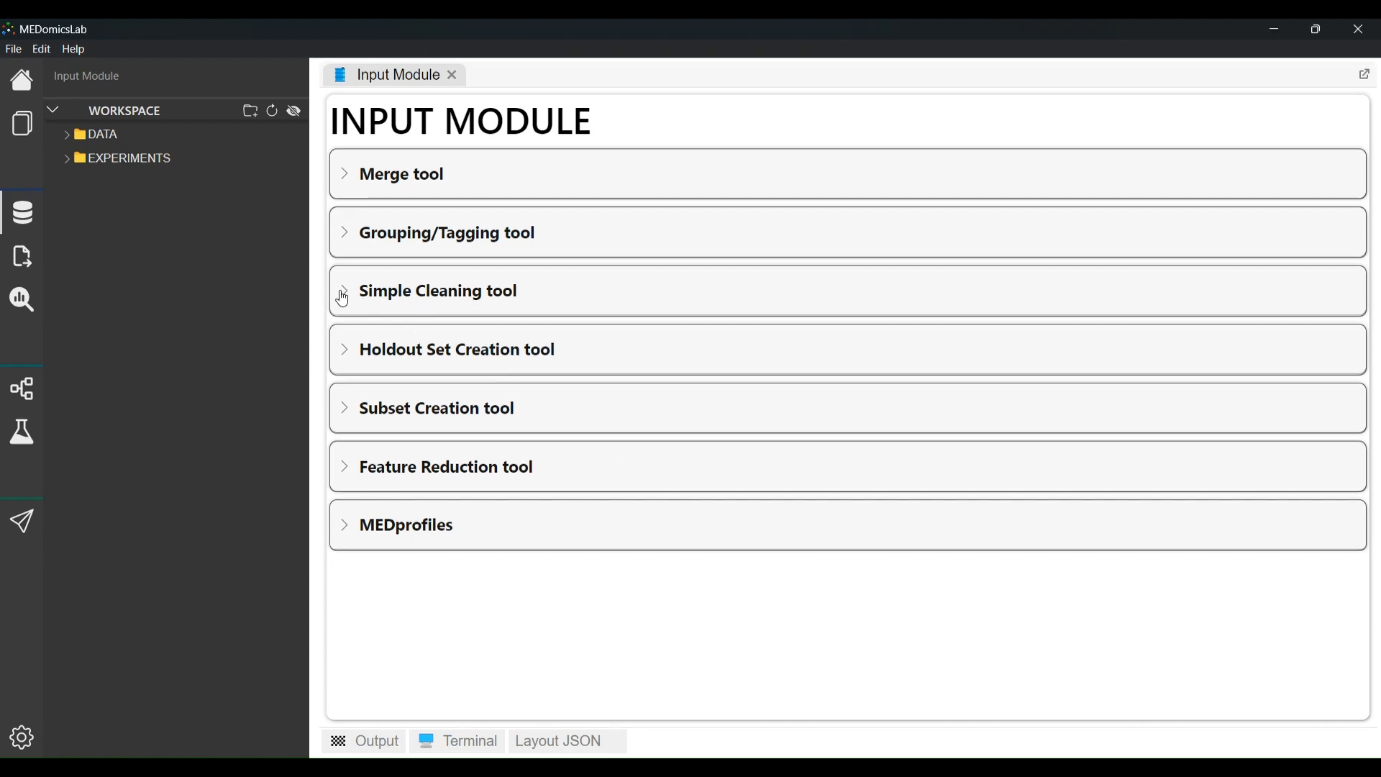
click(343, 297)
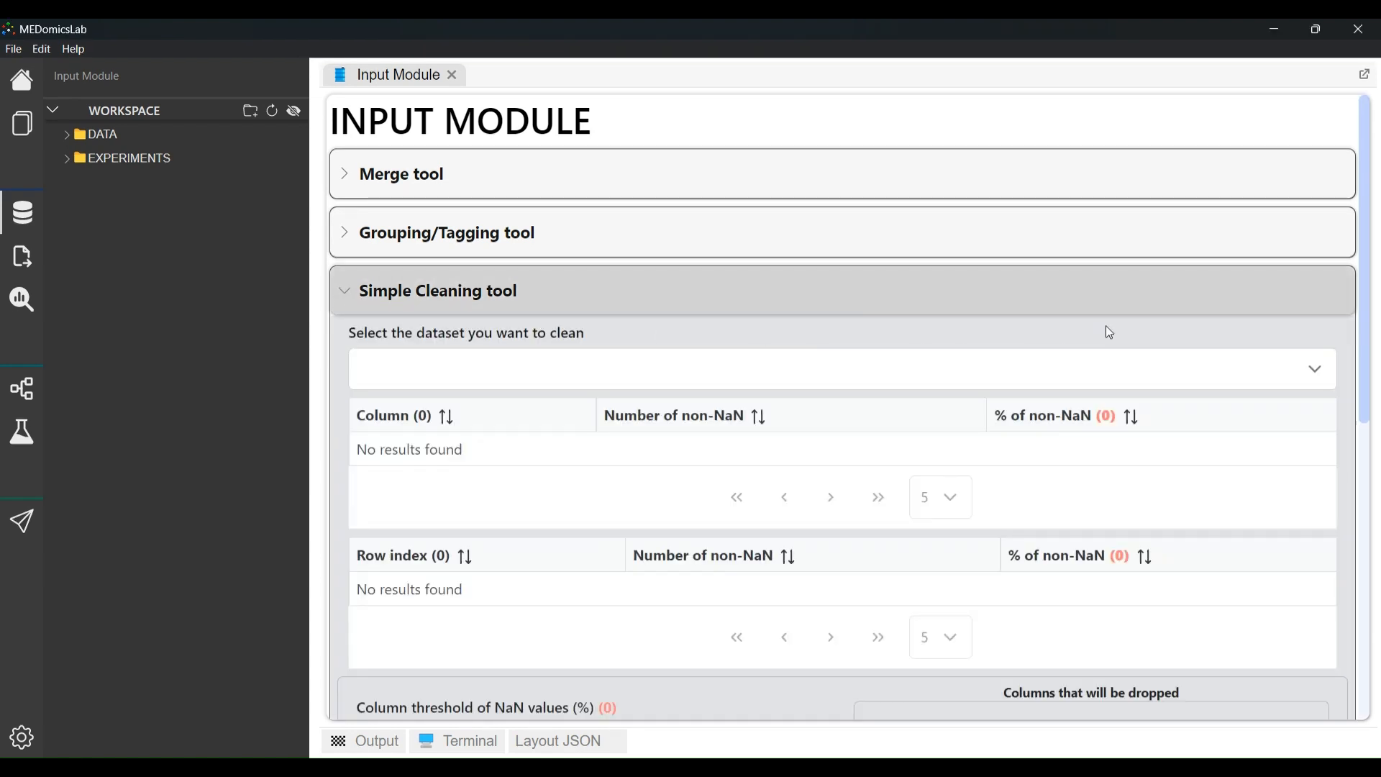
scroll(1181, 341, down, 3)
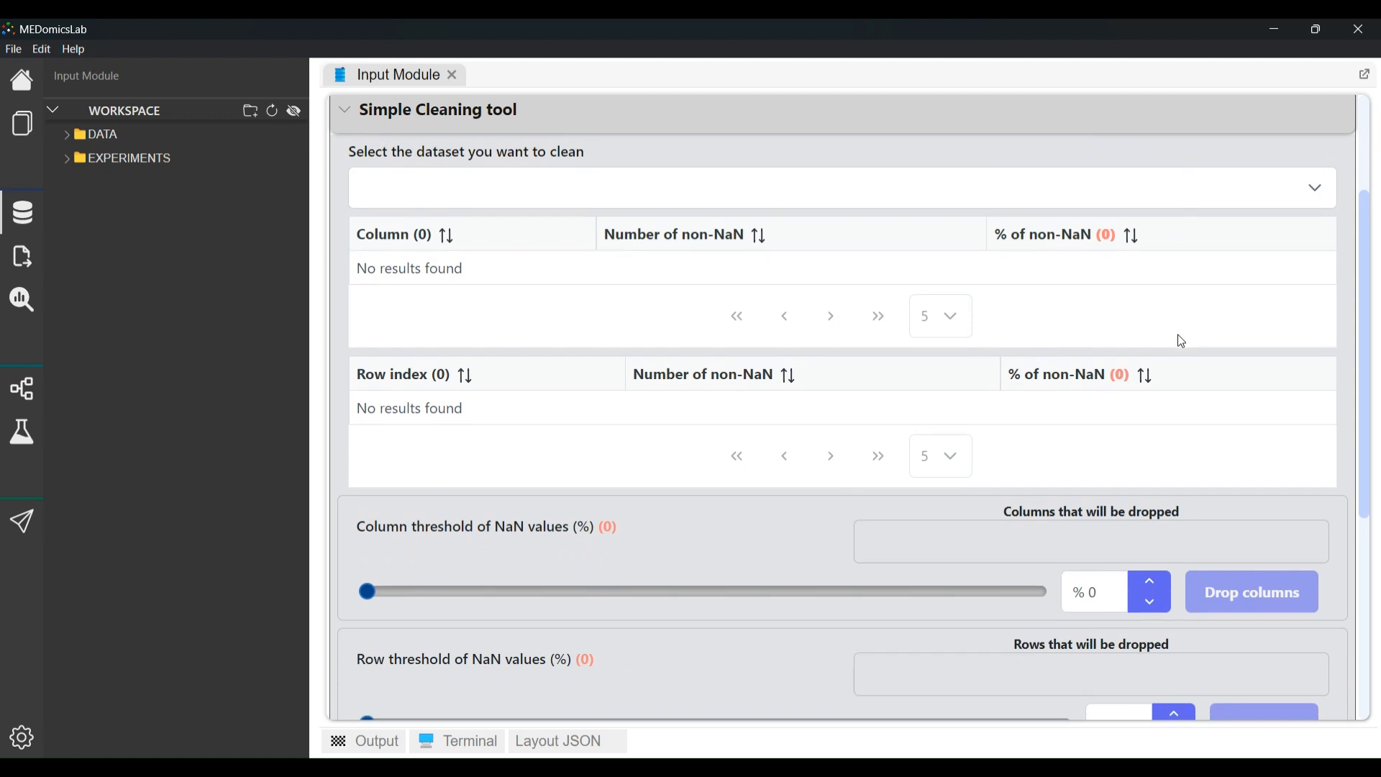
scroll(1181, 341, up, 2)
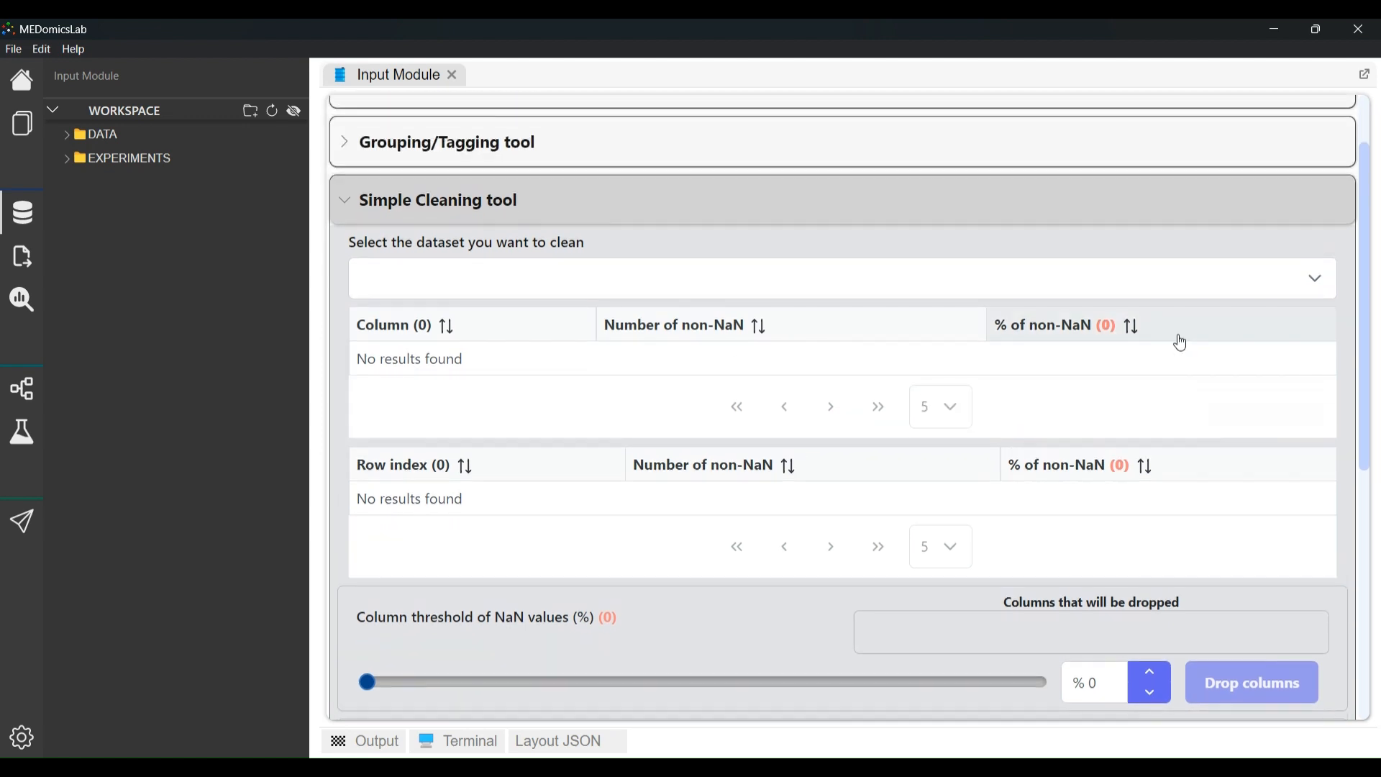
click(1318, 281)
scroll(825, 401, down, 3)
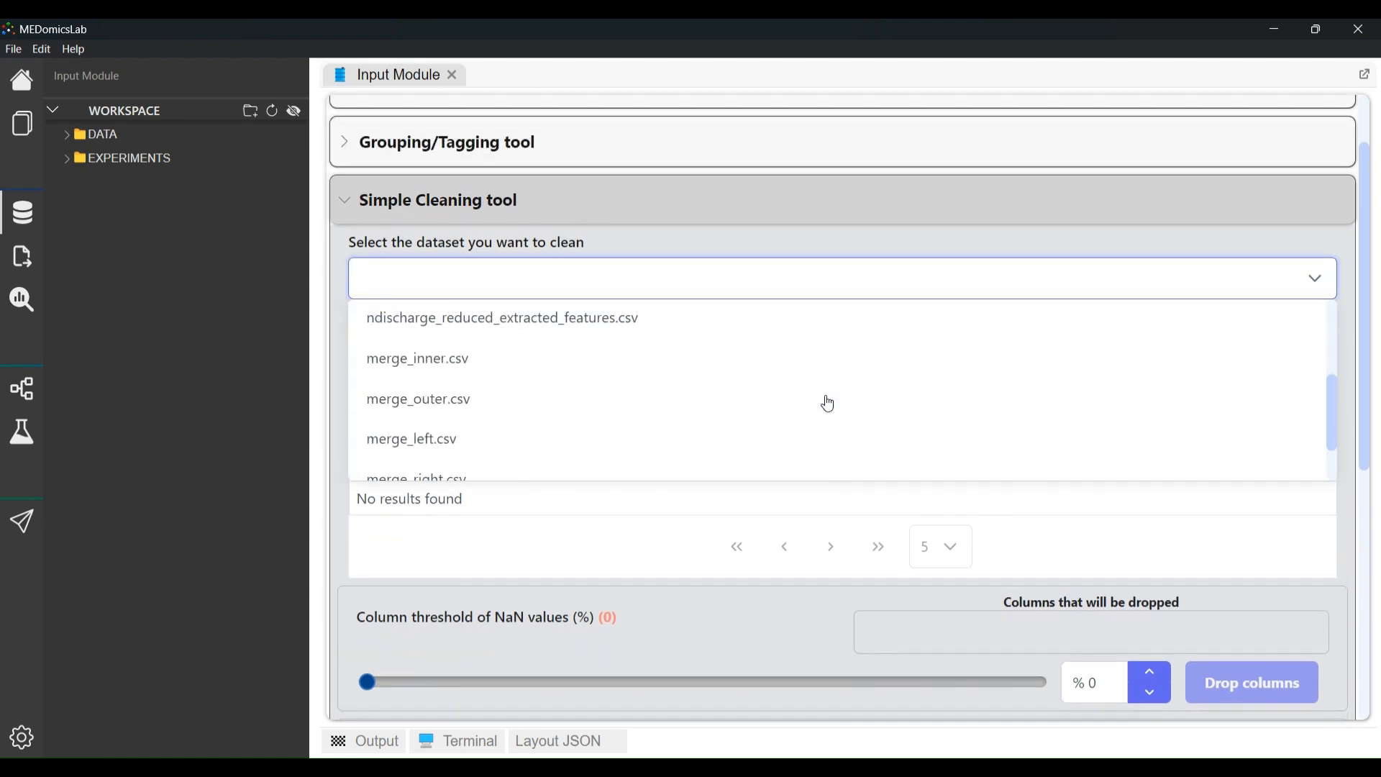
click(789, 406)
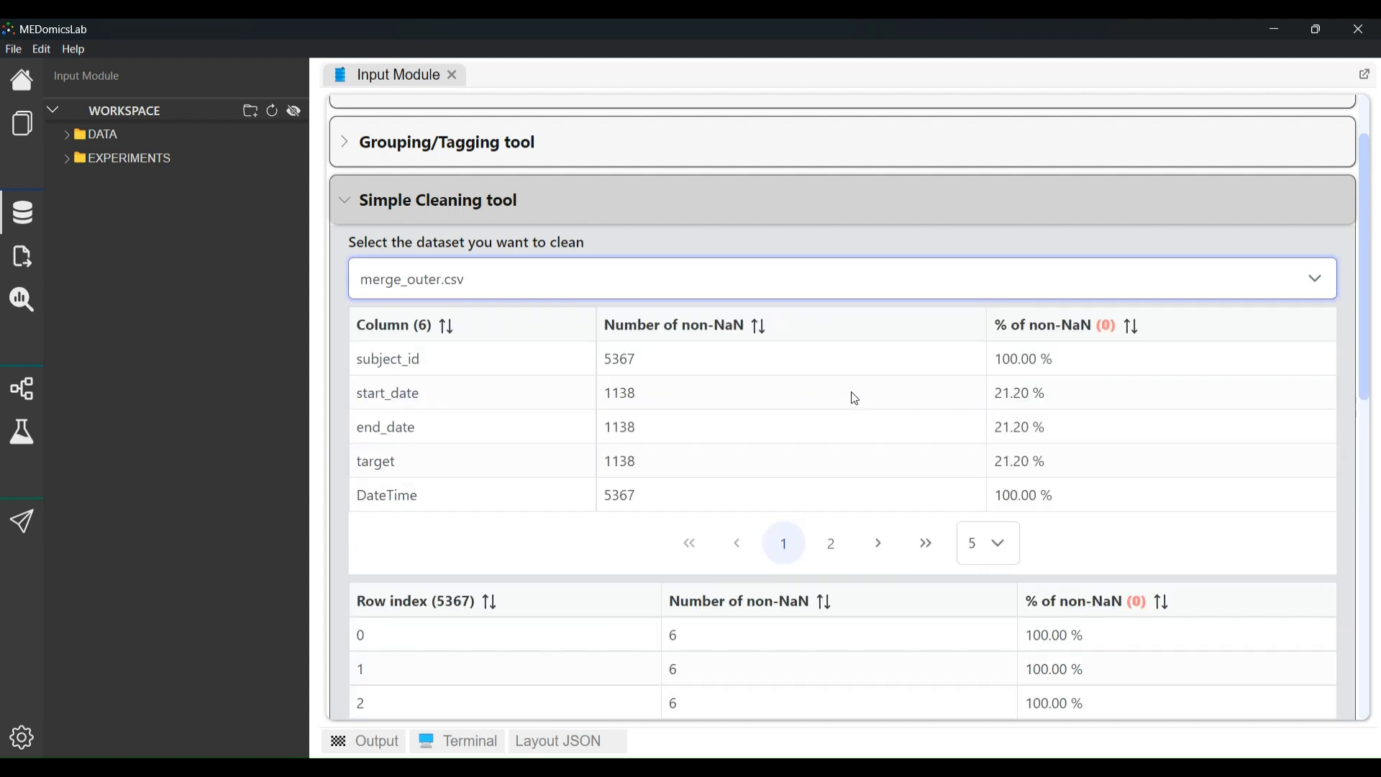
Examine the non-NaN counts and percentages of merge_outer.csv per column and row, including the second page of columns
scroll(1181, 348, down, 2)
scroll(1186, 350, down, 1)
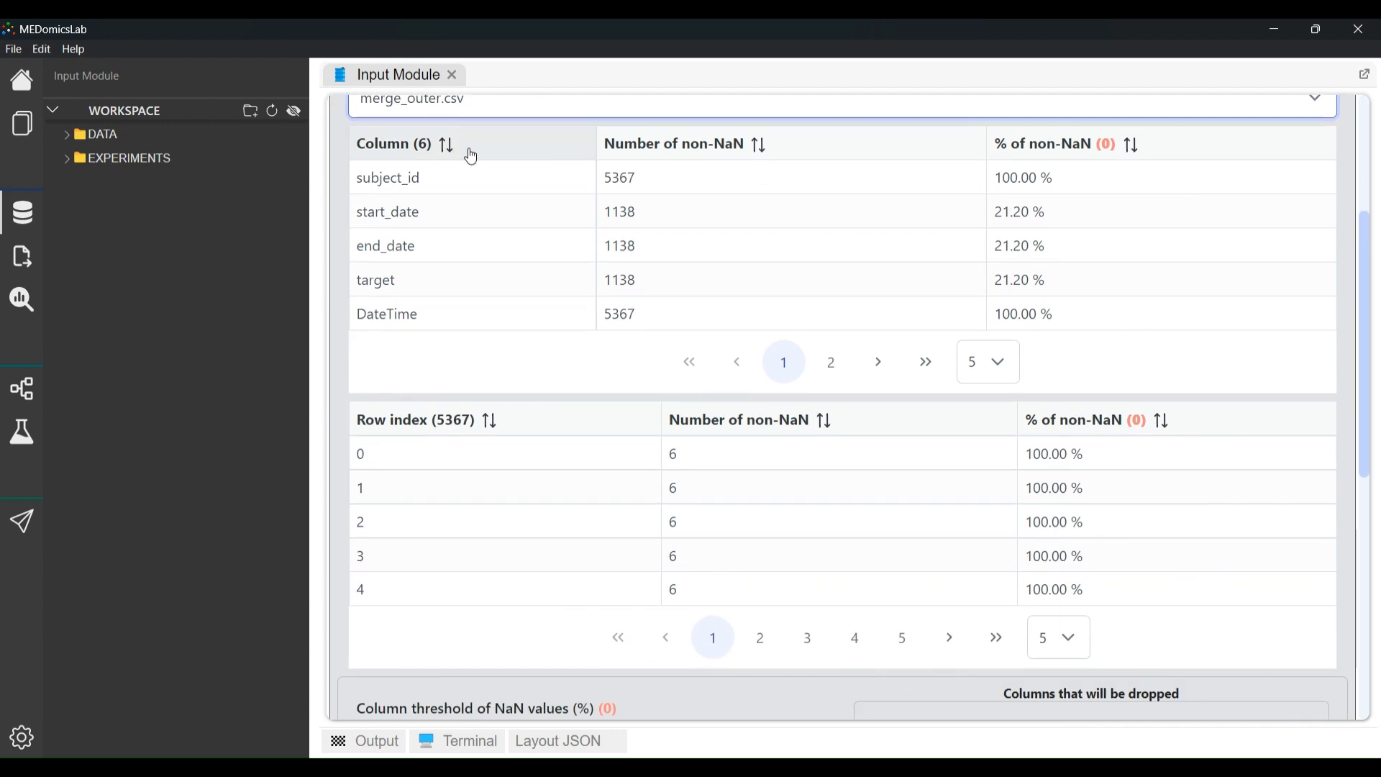
click(829, 367)
click(784, 227)
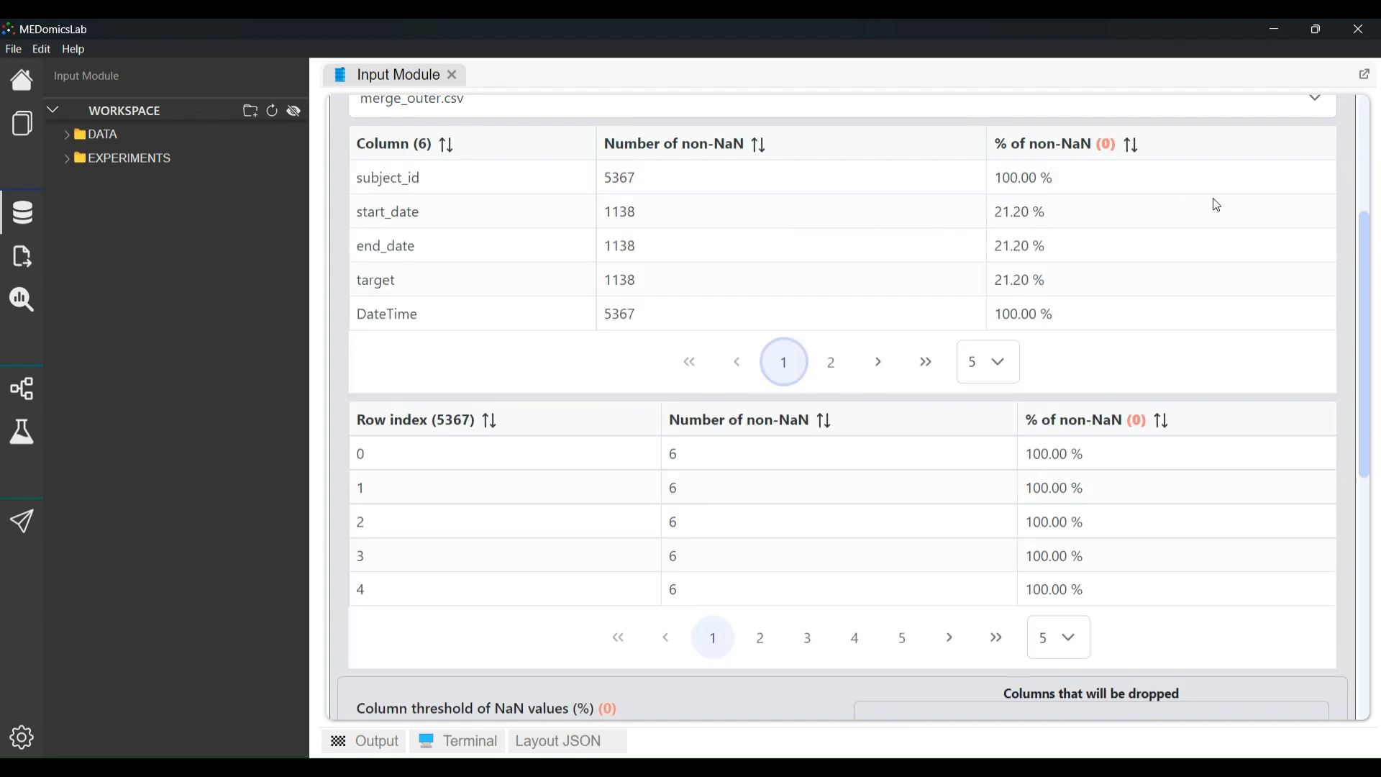
scroll(1307, 206, down, 1)
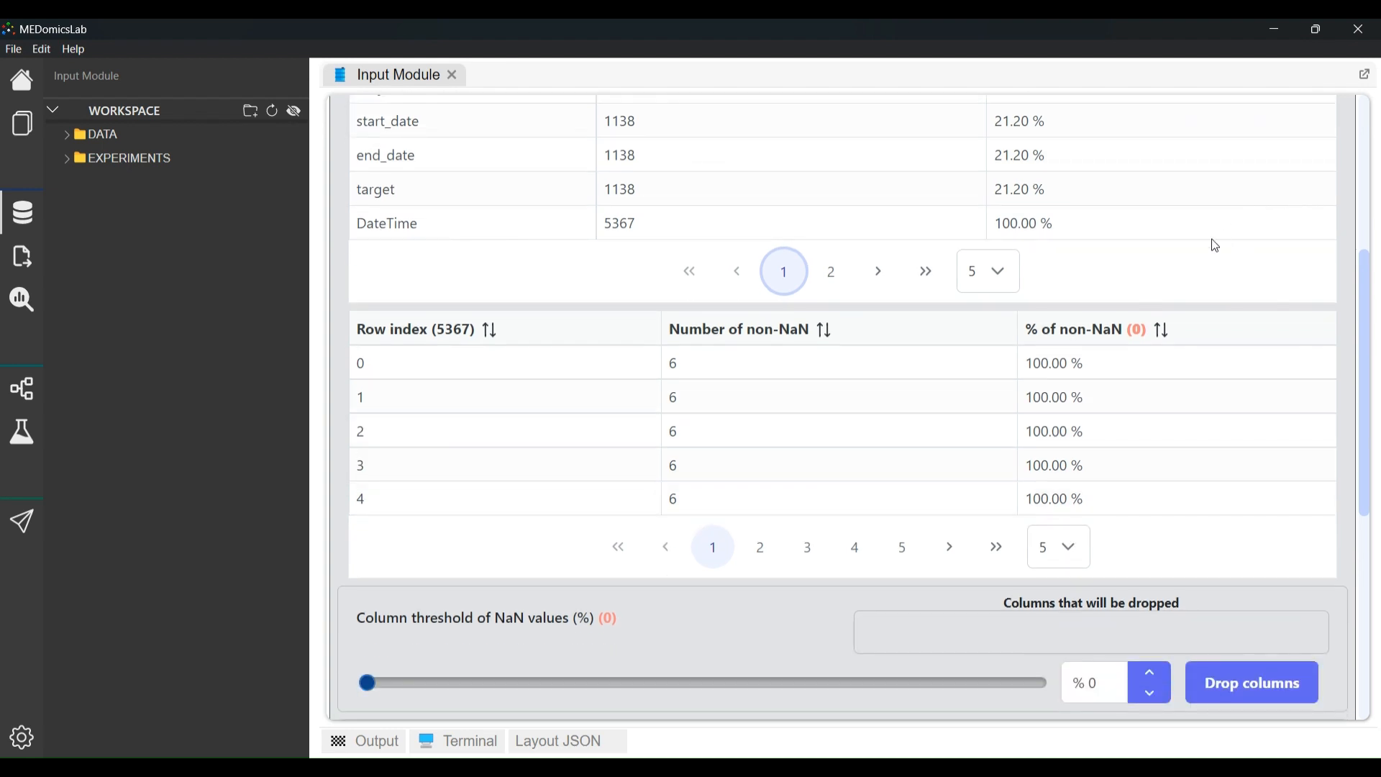
scroll(1197, 442, up, 2)
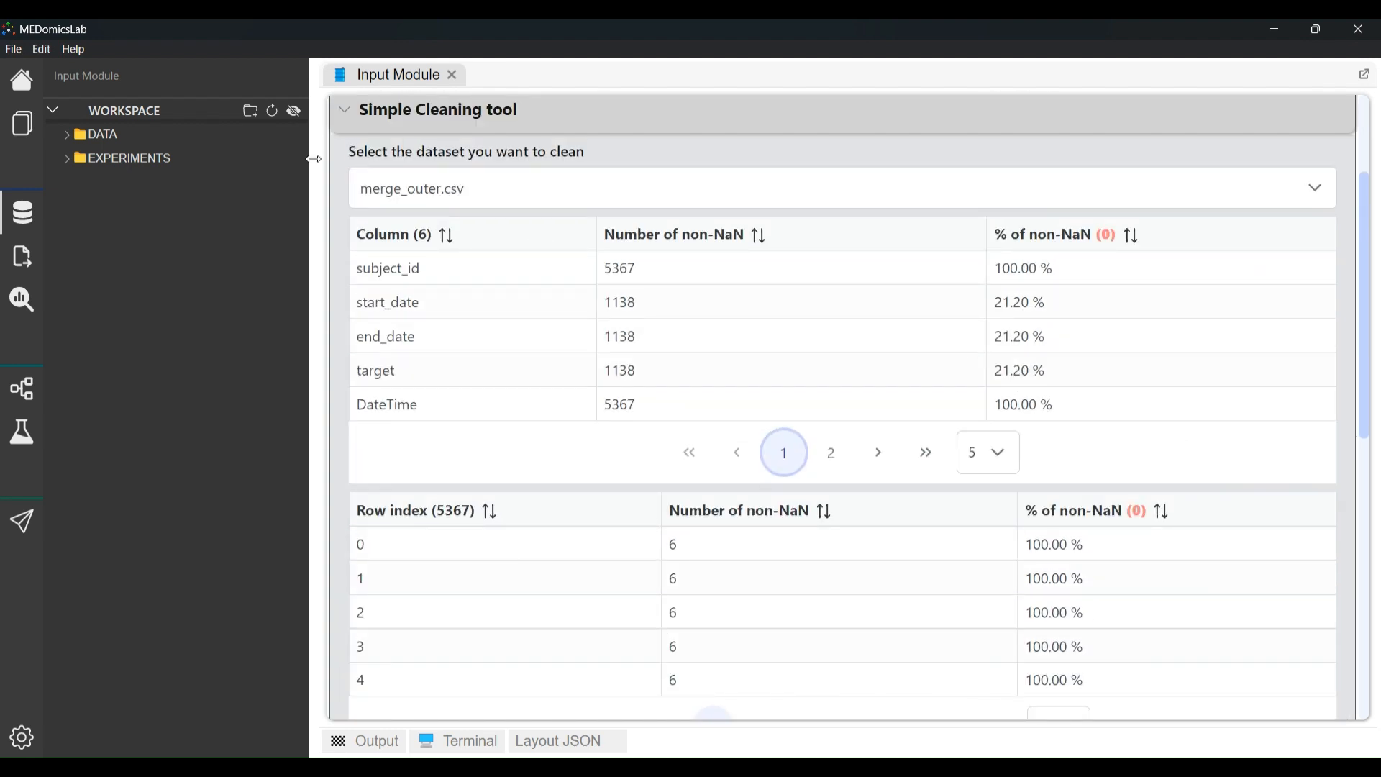
Open merge_outer.csv from the holdout_patients folder, look through its rows for missing values and close the file
click(97, 135)
double_click(146, 300)
scroll(1099, 223, down, 5)
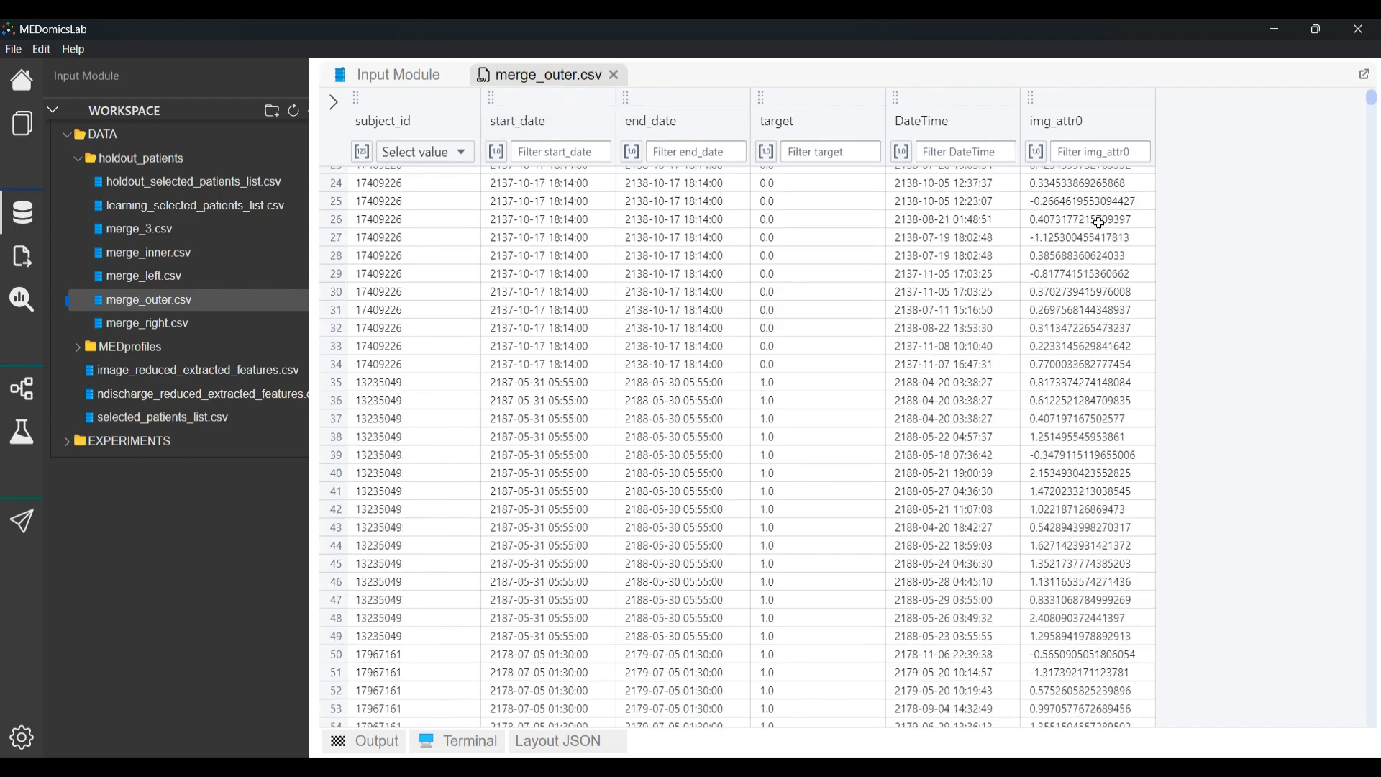
scroll(1099, 223, down, 20)
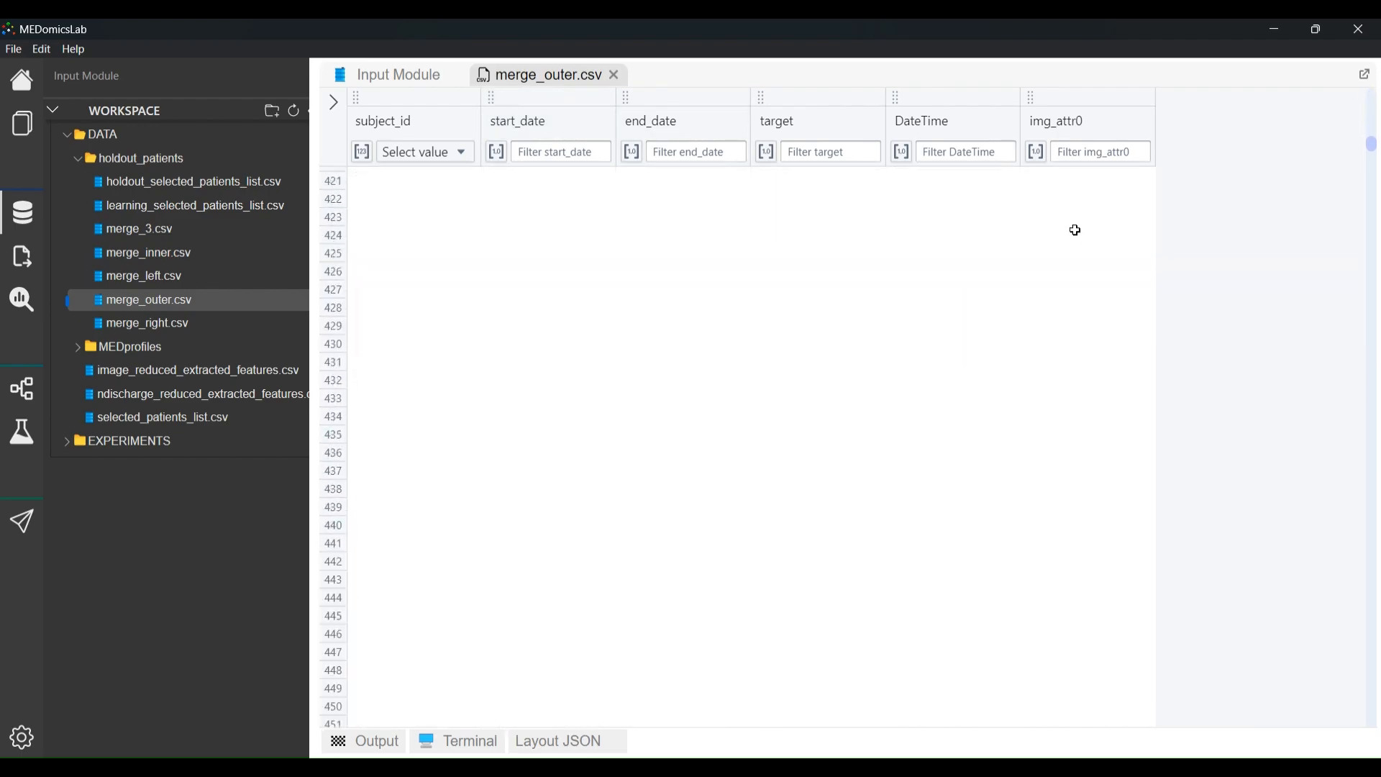
scroll(1076, 230, down, 20)
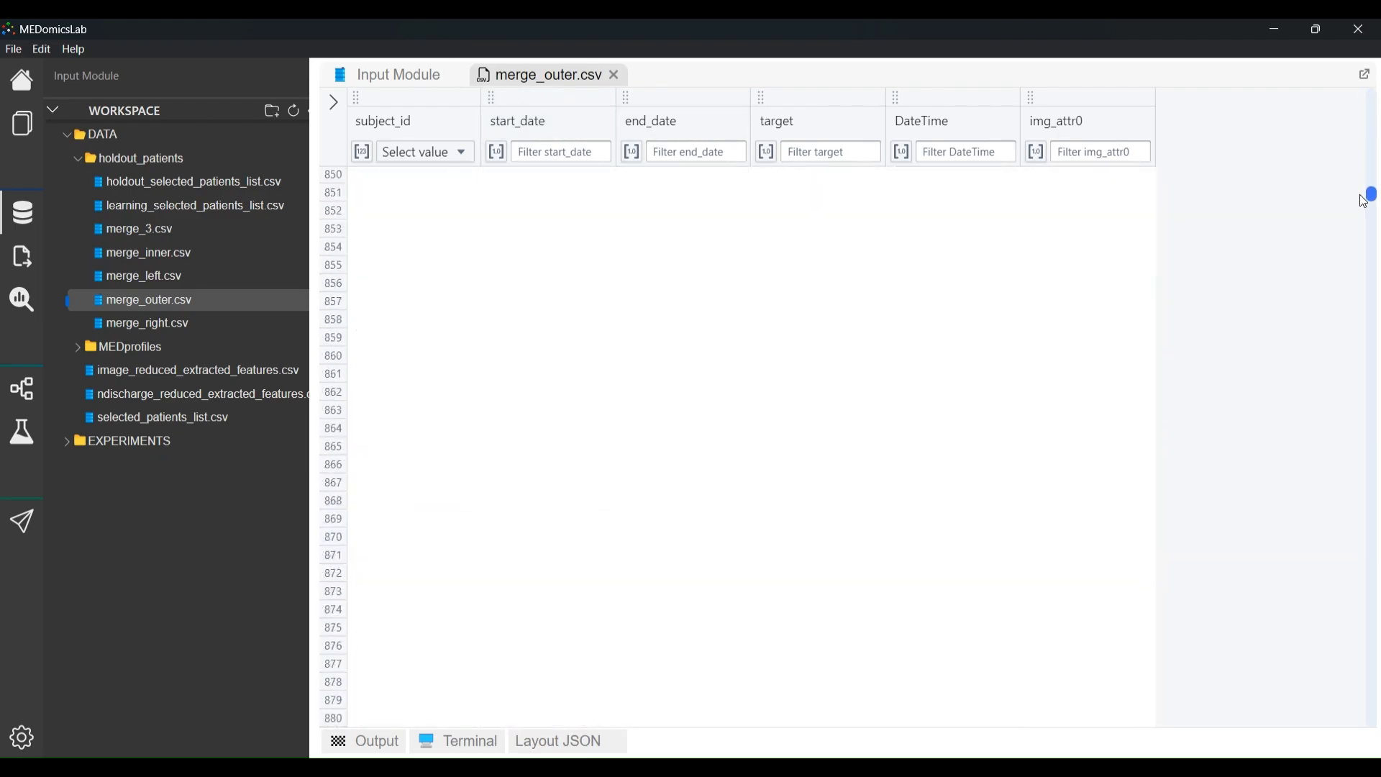
drag(1360, 195, 1332, 95)
click(614, 75)
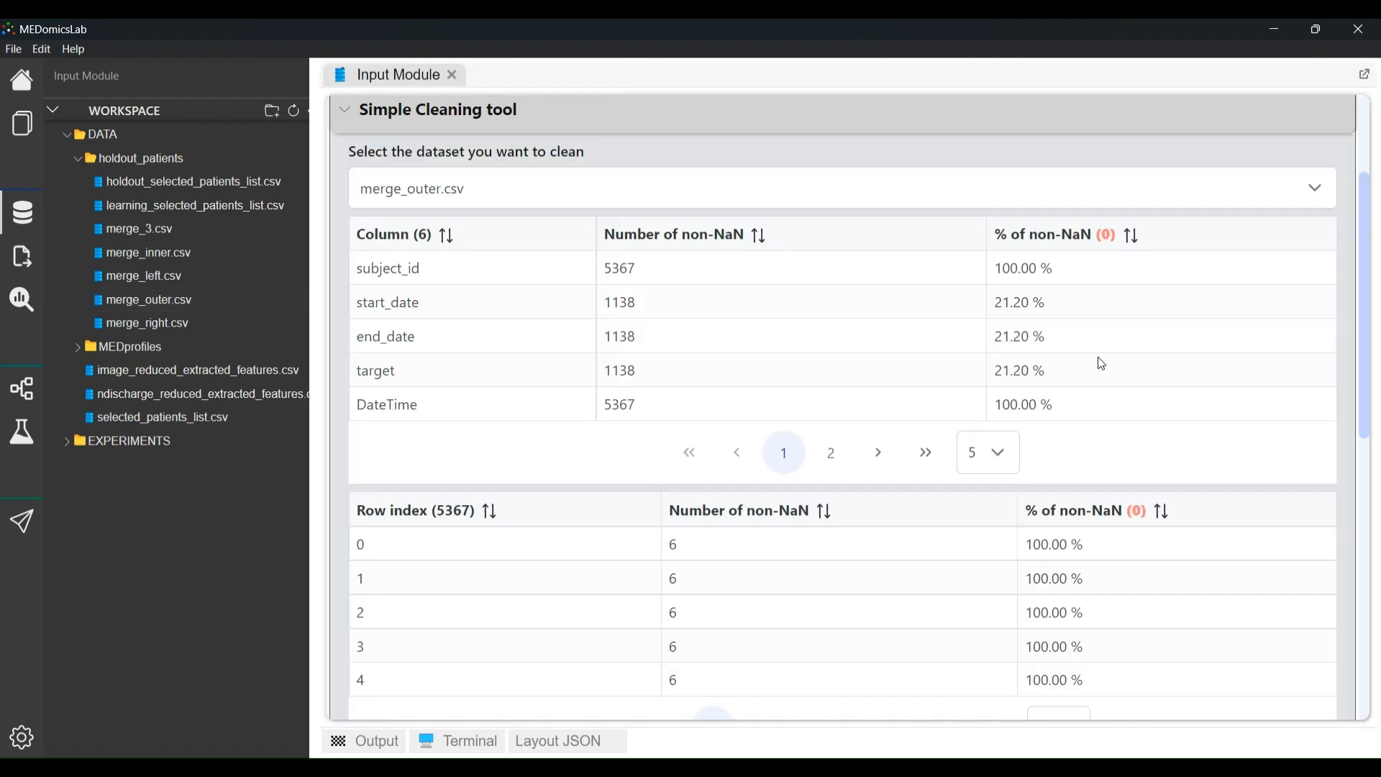
Review the cleaning options and sort the column table by % of non-NaN in ascending order
scroll(1258, 339, down, 3)
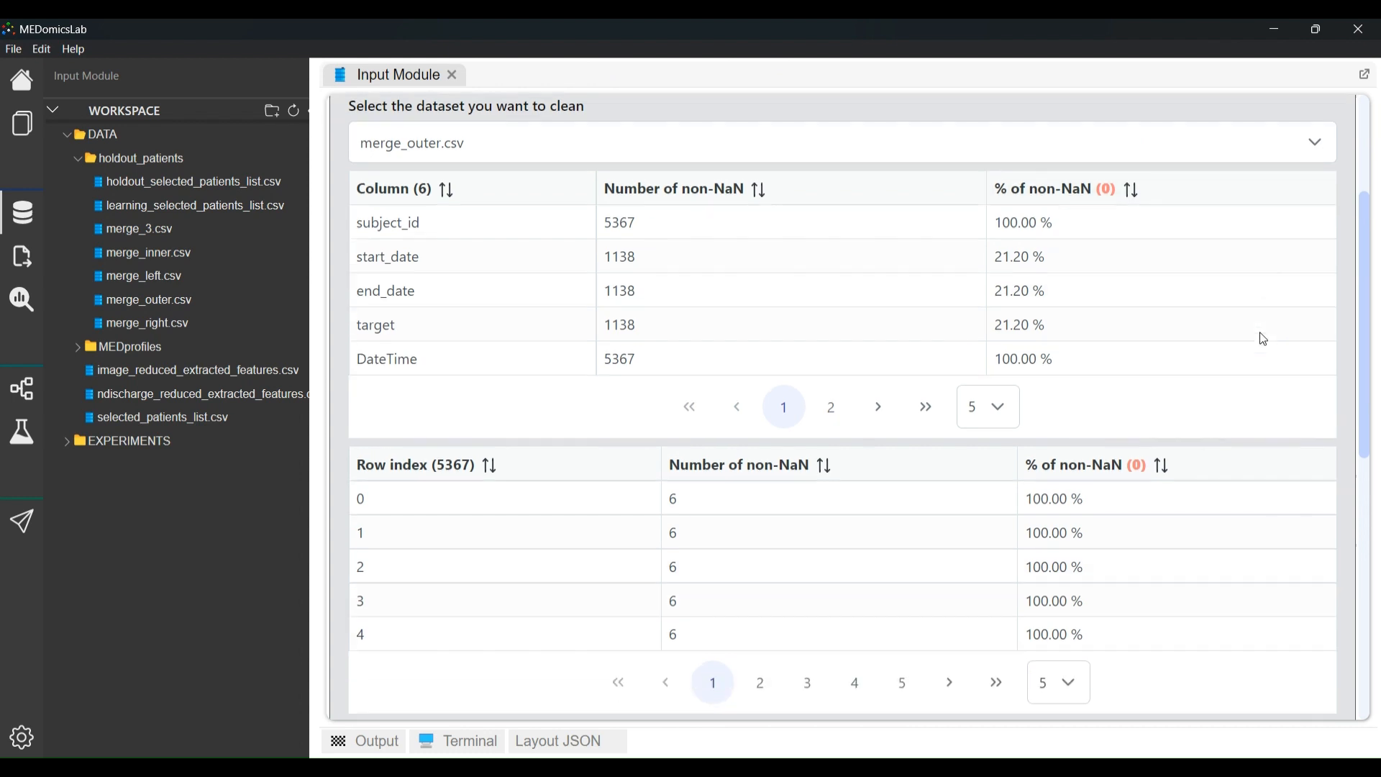
scroll(1259, 335, down, 5)
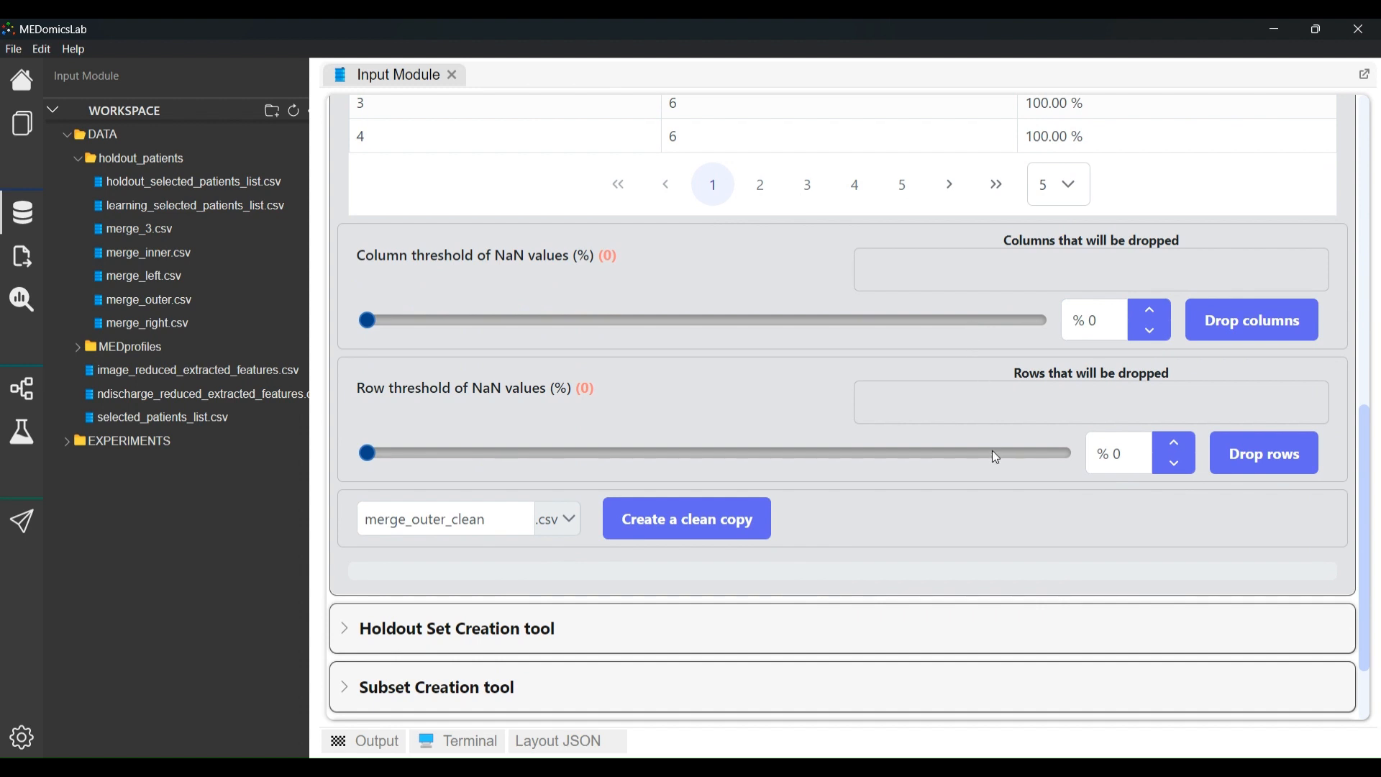
scroll(998, 453, up, 8)
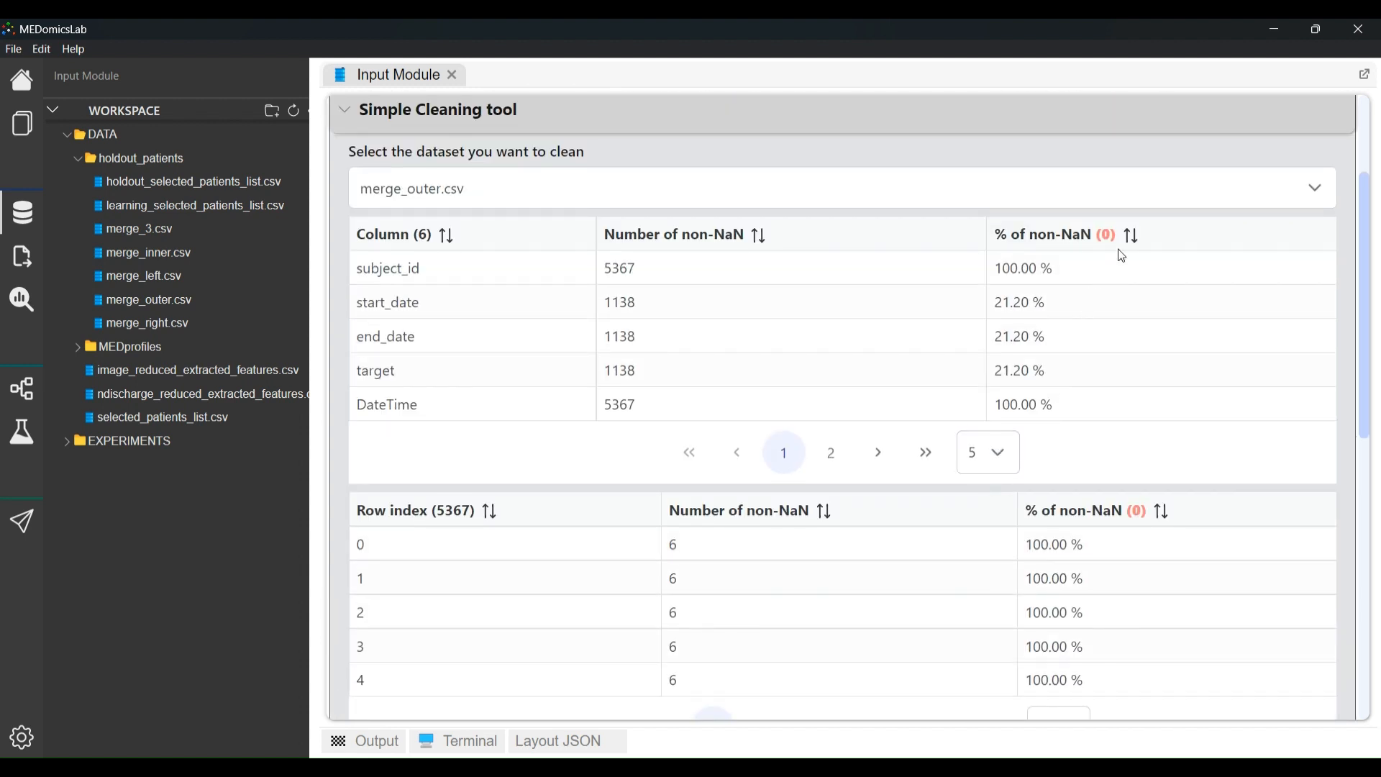
click(1130, 236)
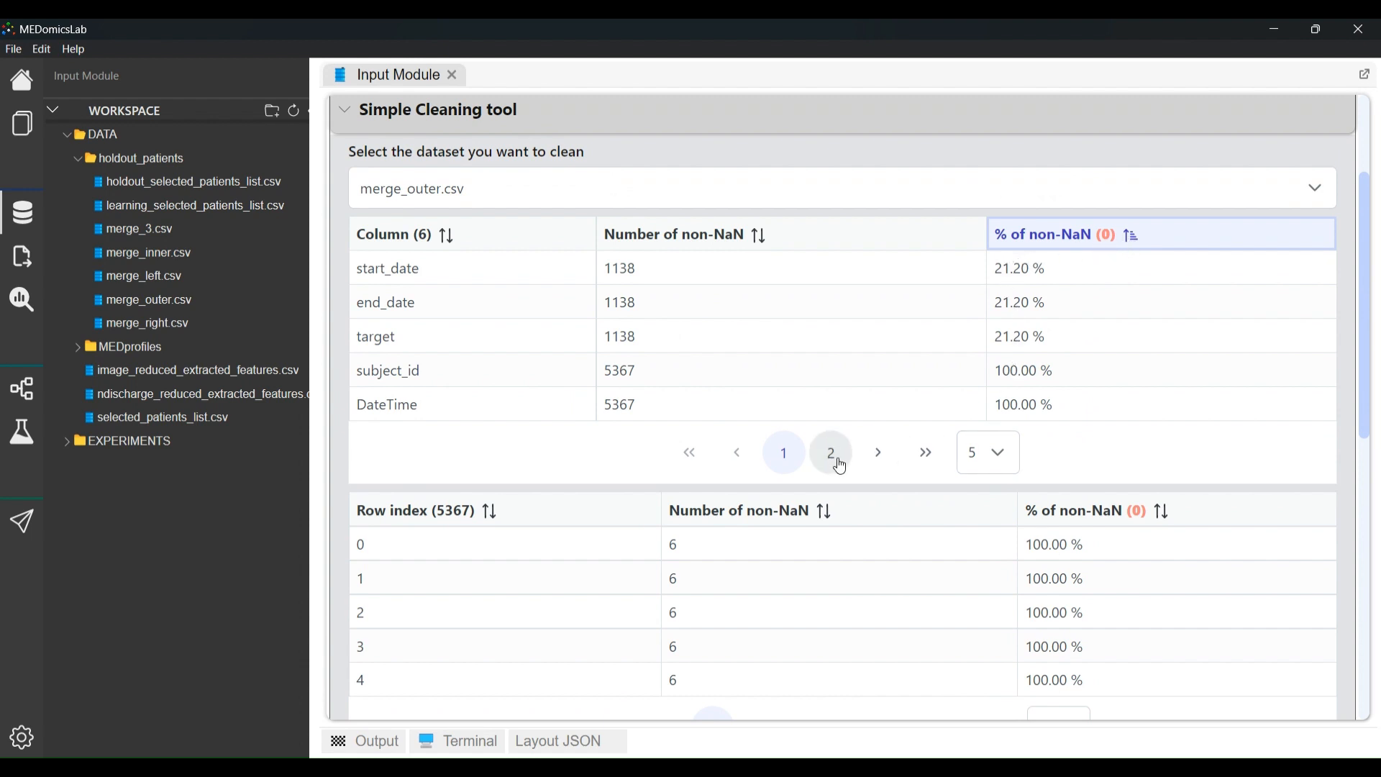
click(1132, 240)
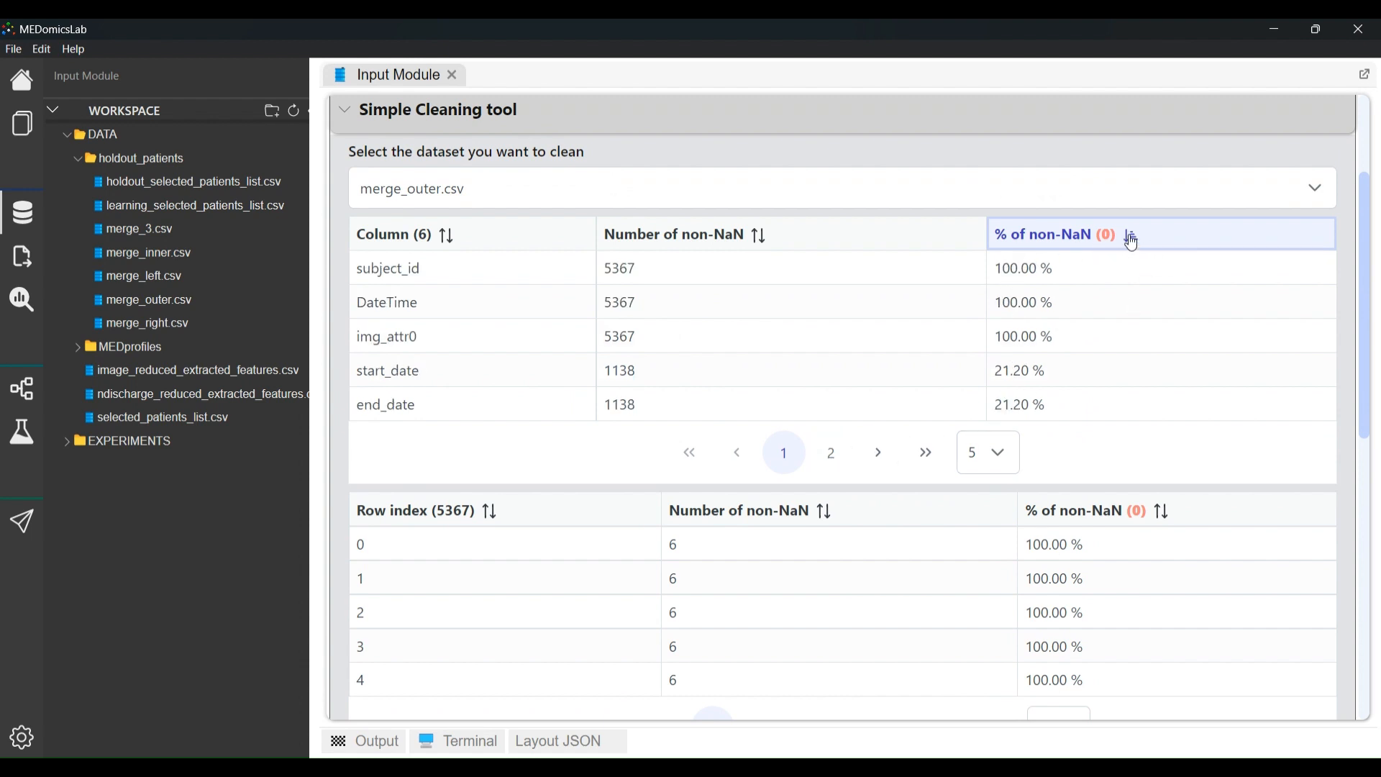
click(1131, 239)
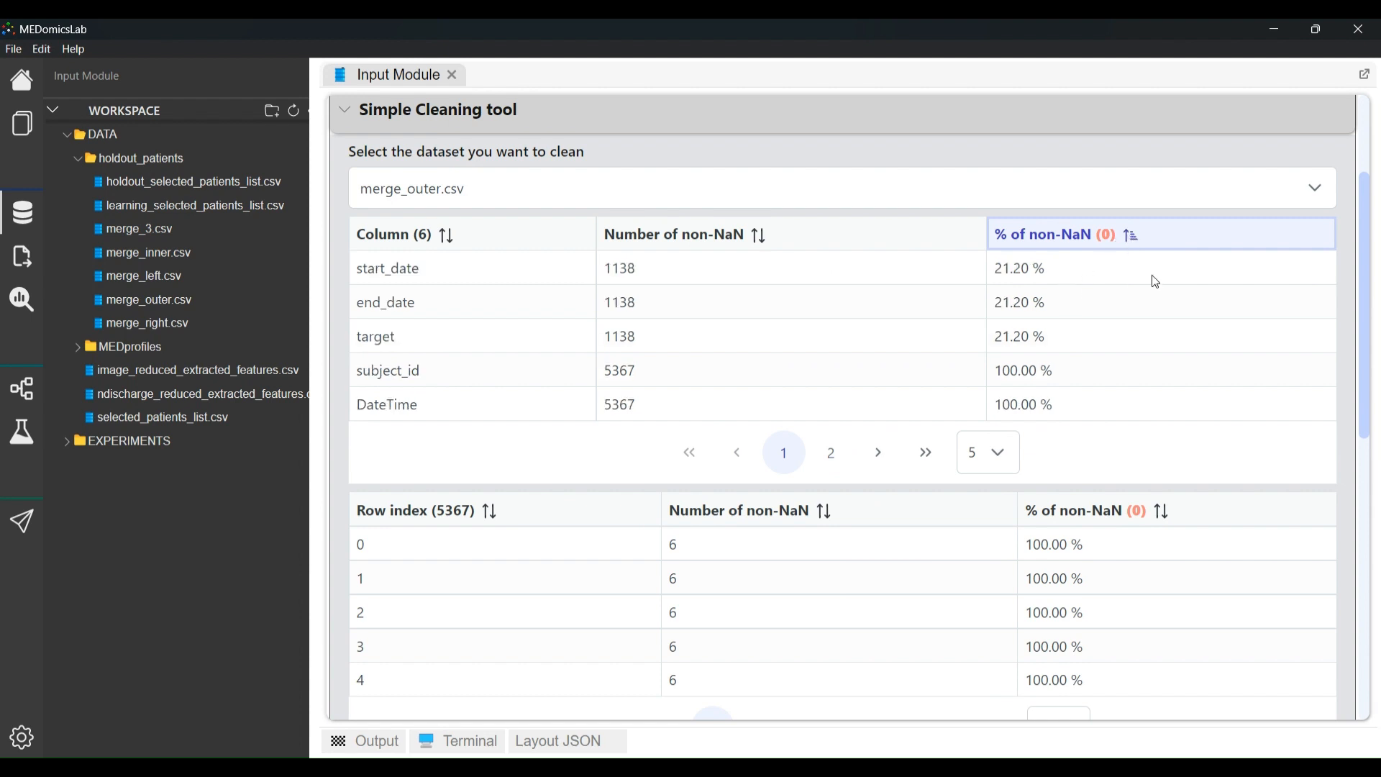
Set the column threshold of NaN values to 22 % and check which columns are marked for dropping
scroll(1163, 285, down, 5)
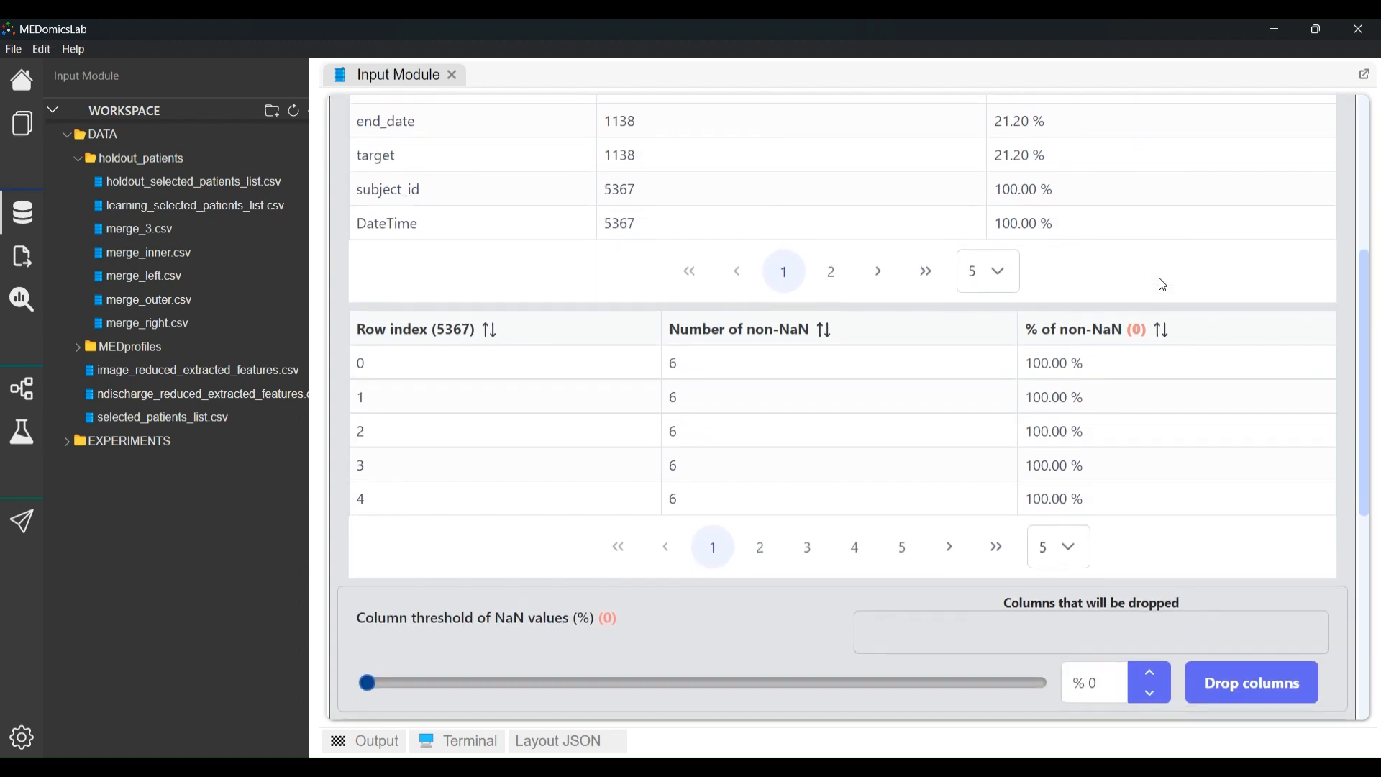
scroll(1163, 285, up, 4)
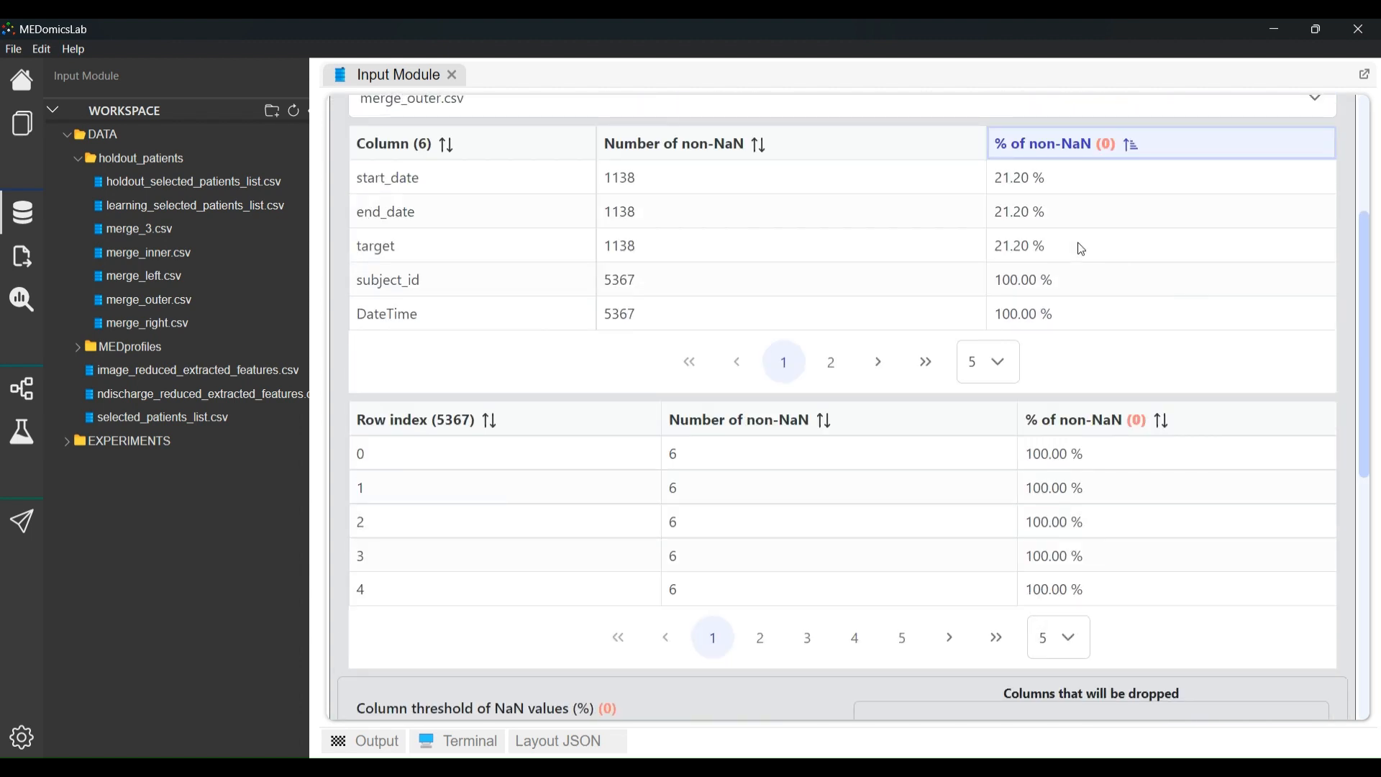
scroll(1141, 215, up, 4)
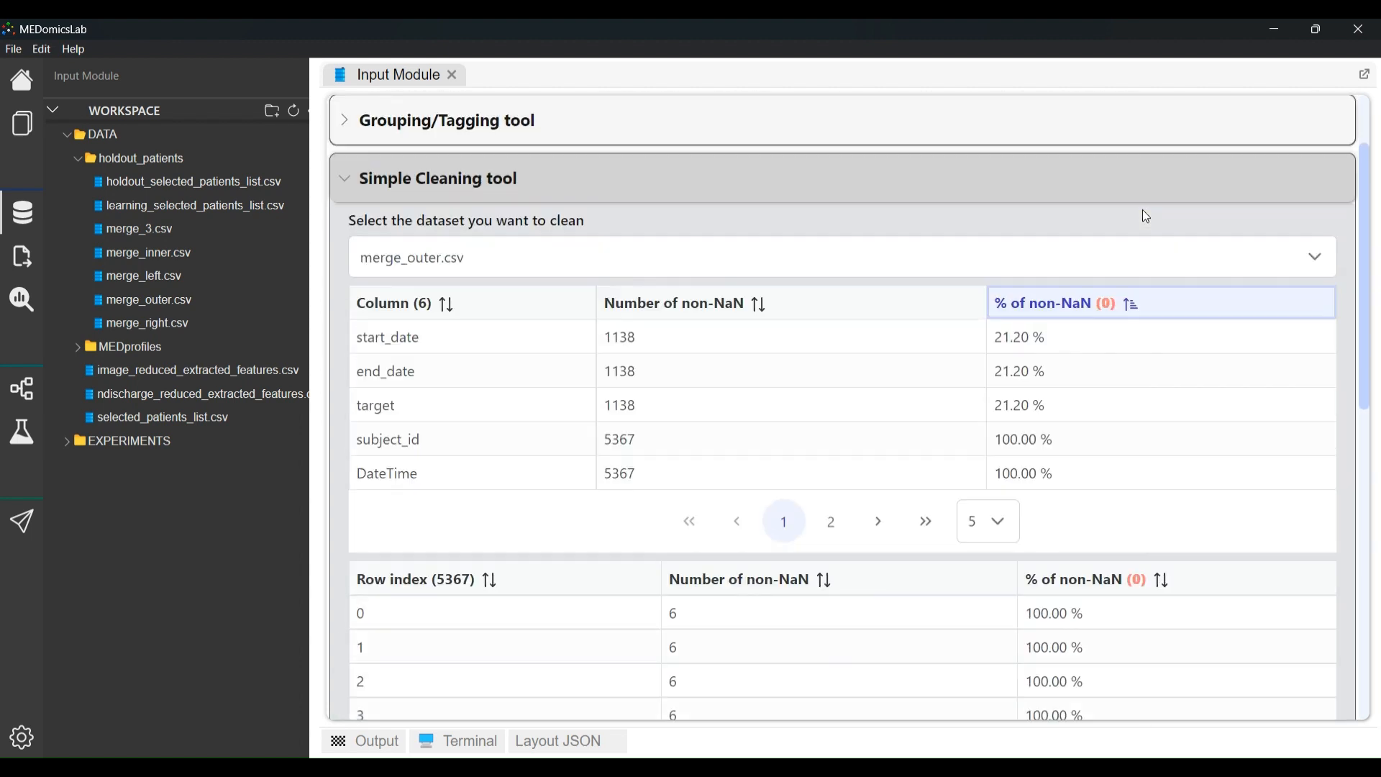
scroll(1141, 216, down, 10)
click(1108, 407)
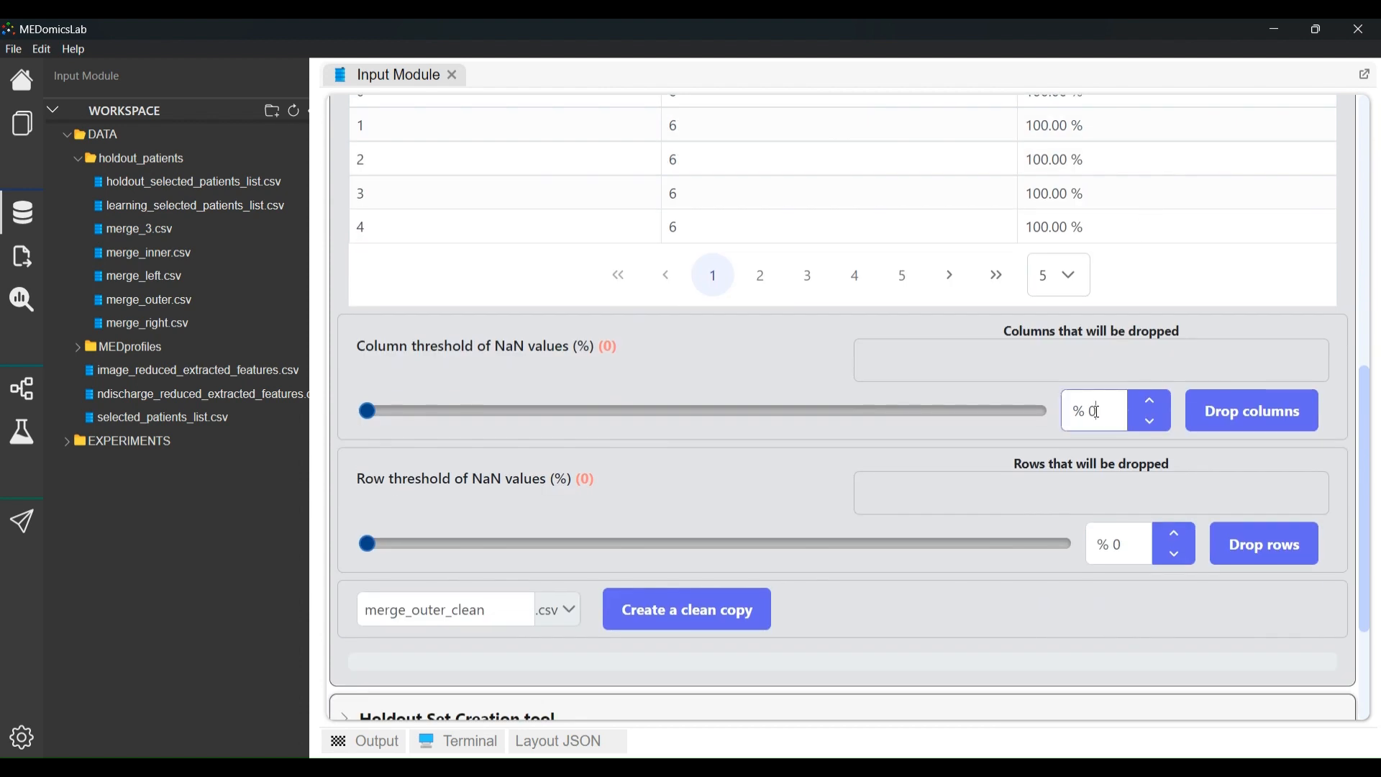
text(22)
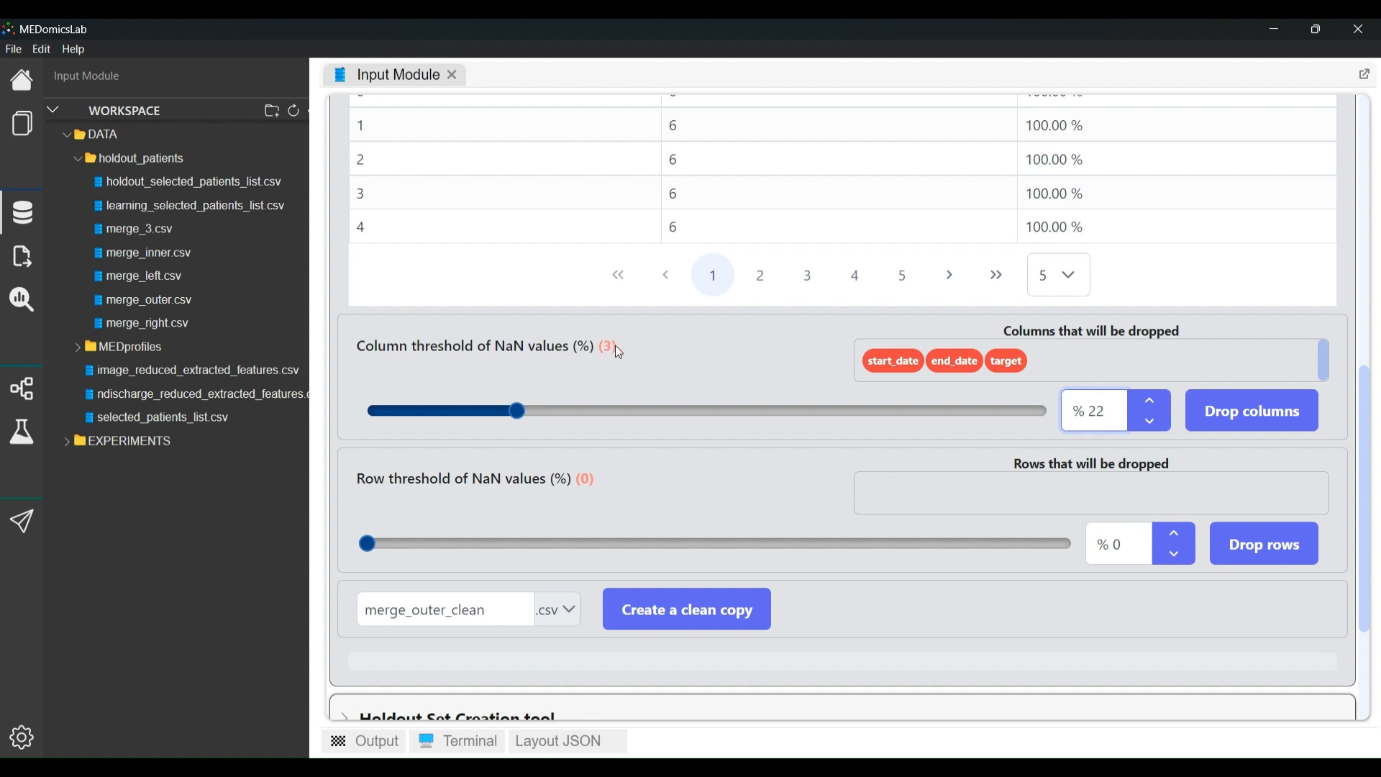
scroll(990, 390, up, 6)
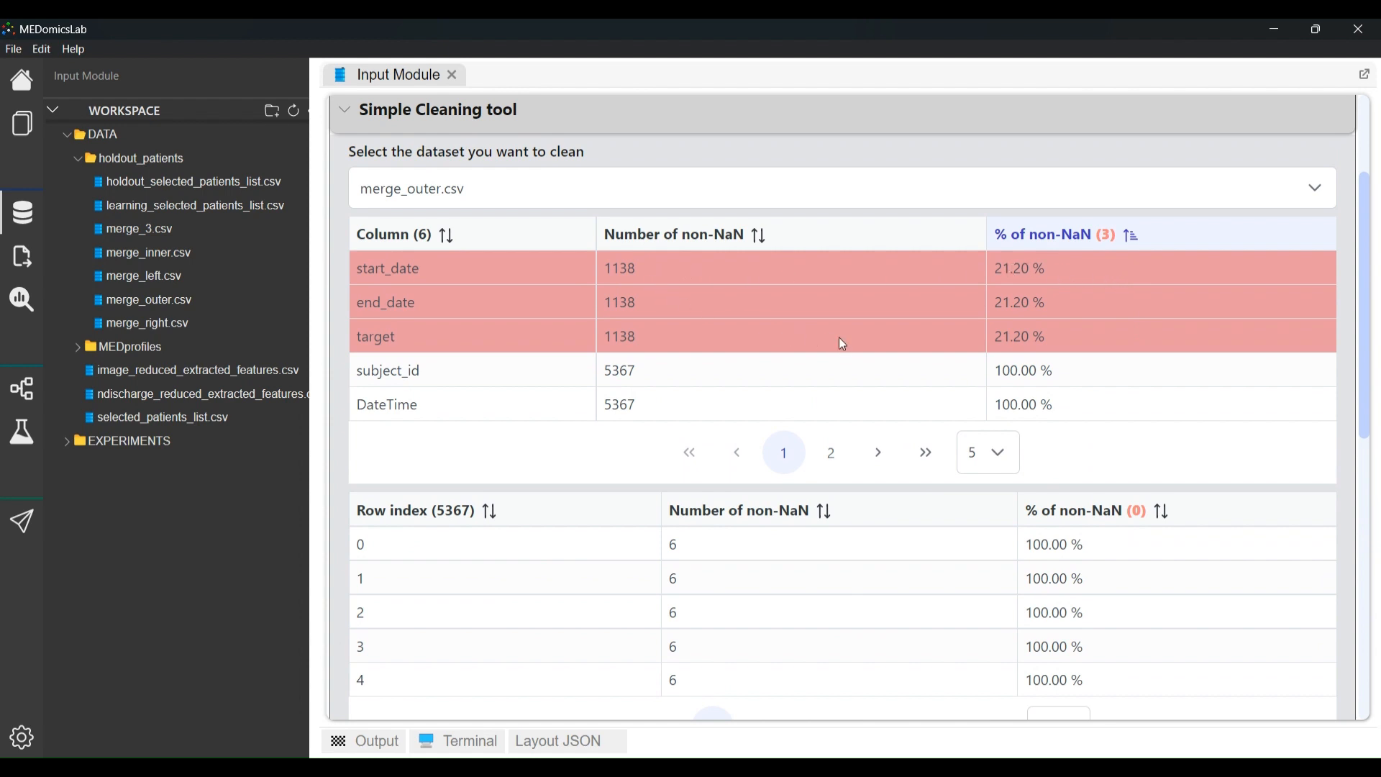
scroll(1234, 310, down, 8)
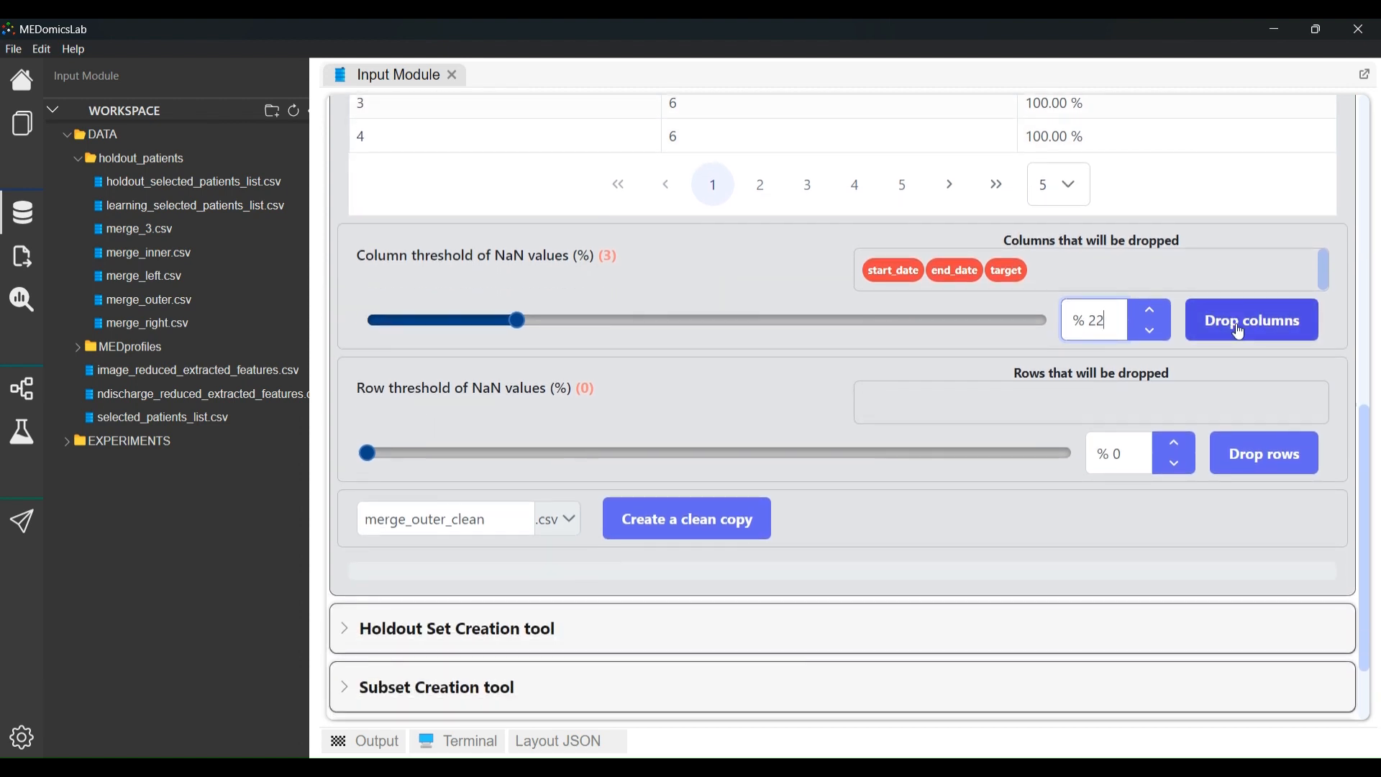
Drop the marked columns into a new dataset, merge_outer_clean.csv, look through its rows and close the file
click(1241, 333)
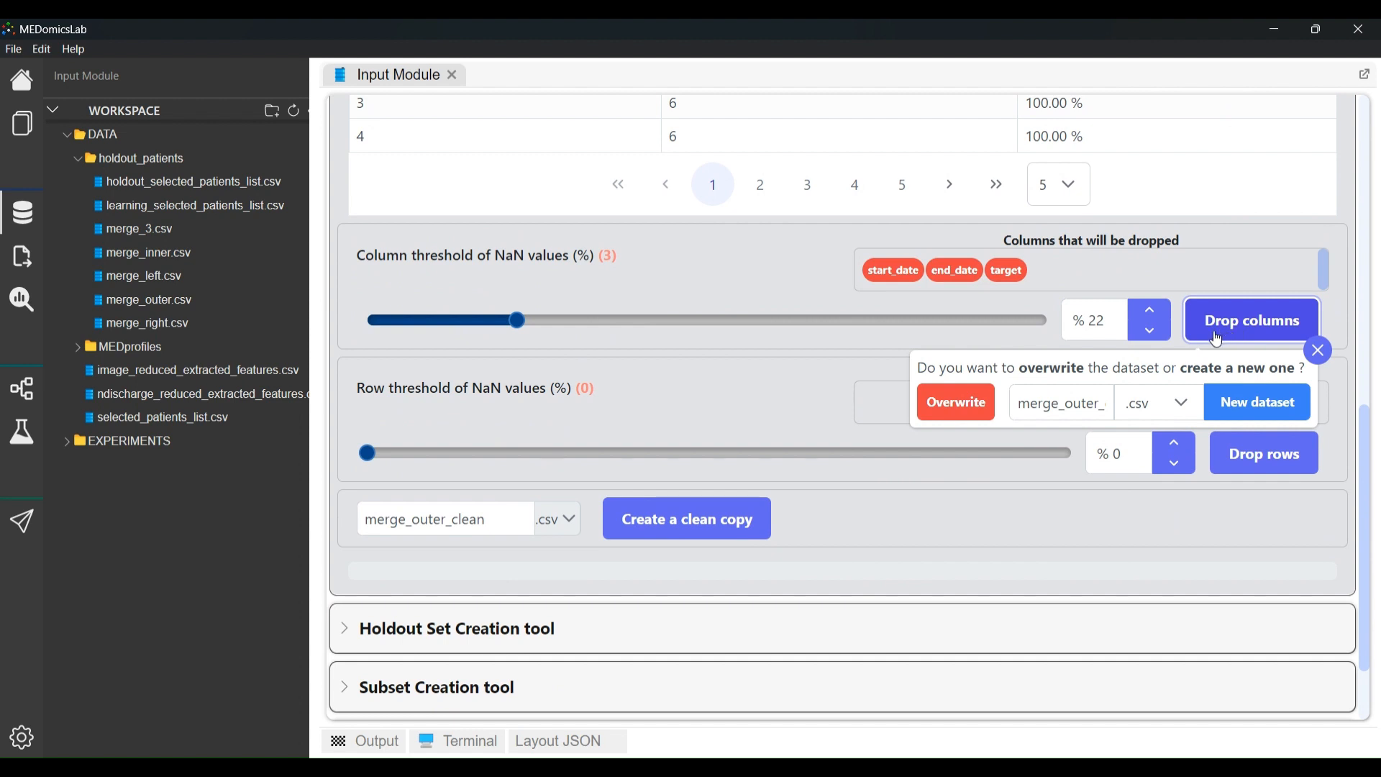
click(1270, 411)
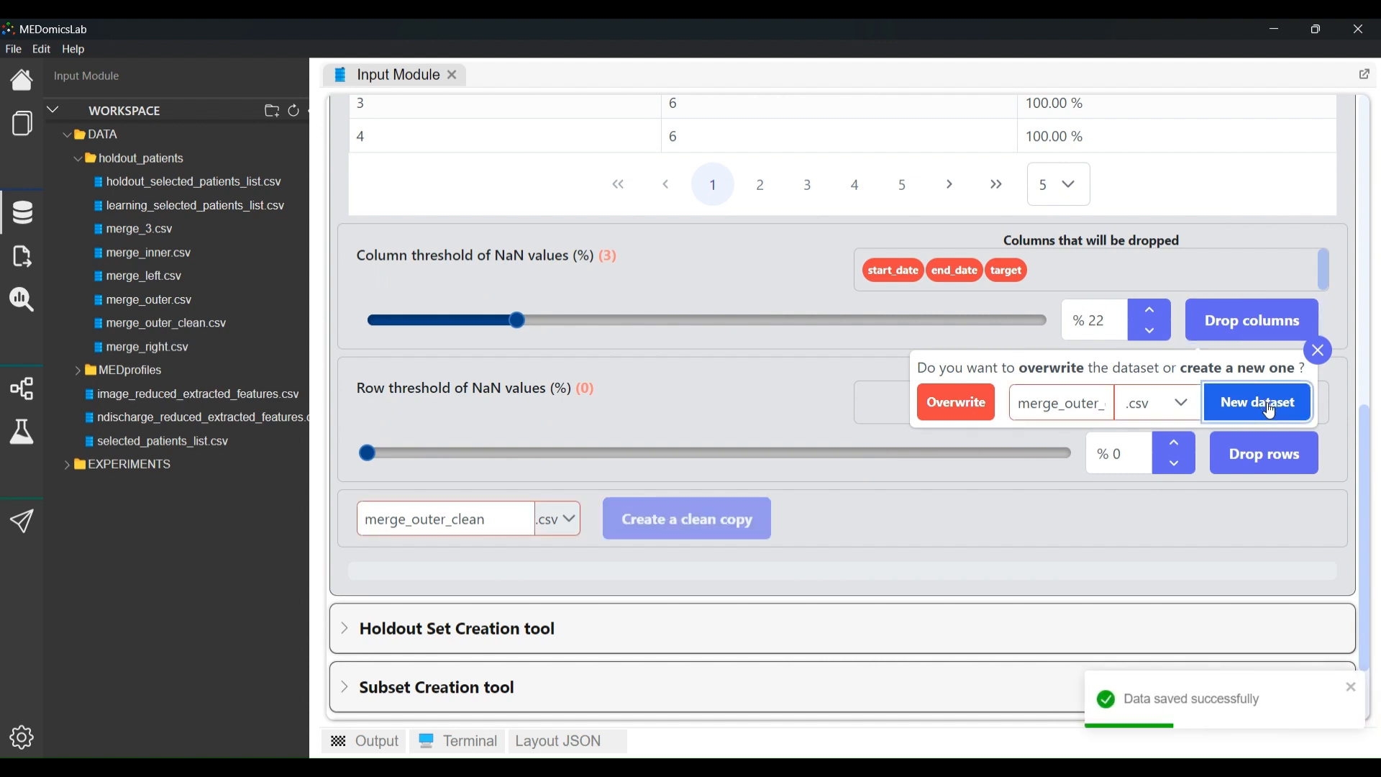
double_click(175, 331)
scroll(891, 218, down, 20)
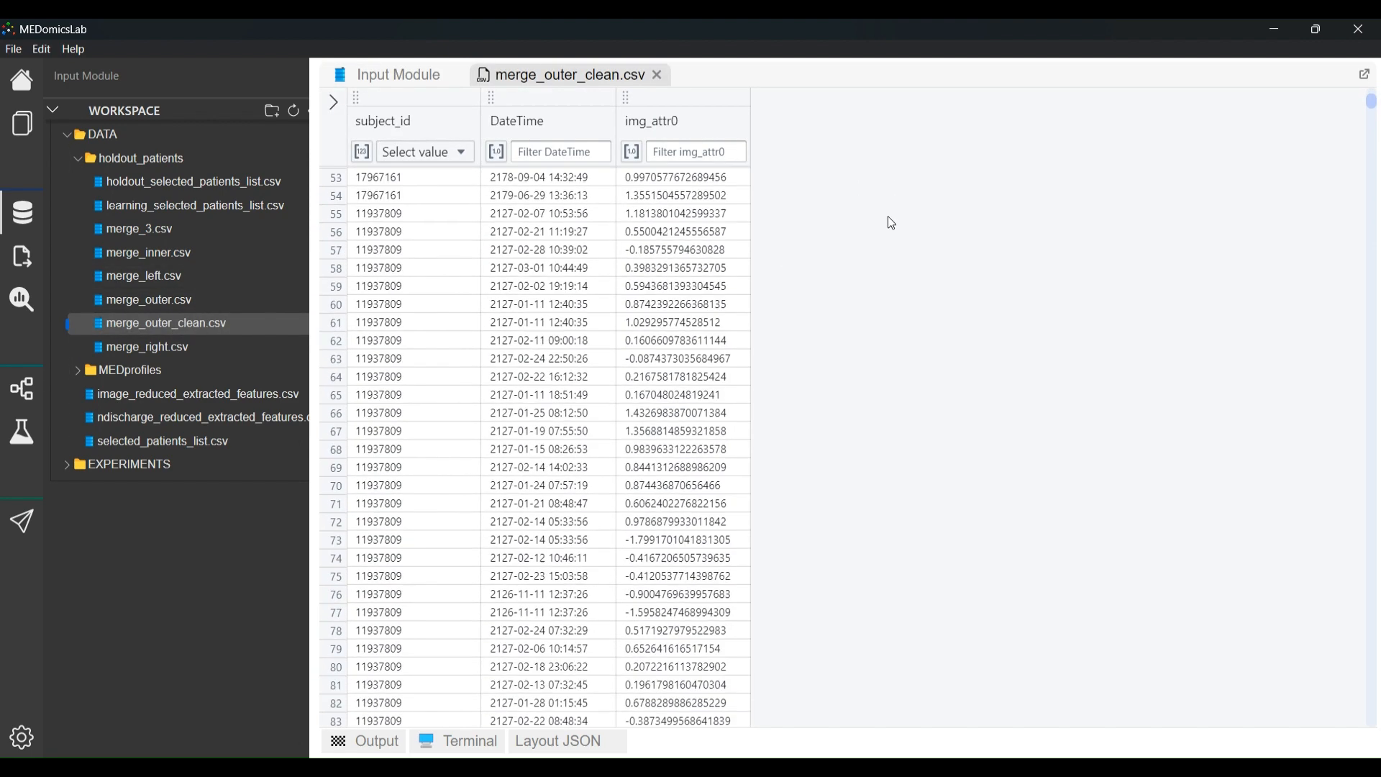
drag(1372, 123, 1368, 714)
click(657, 83)
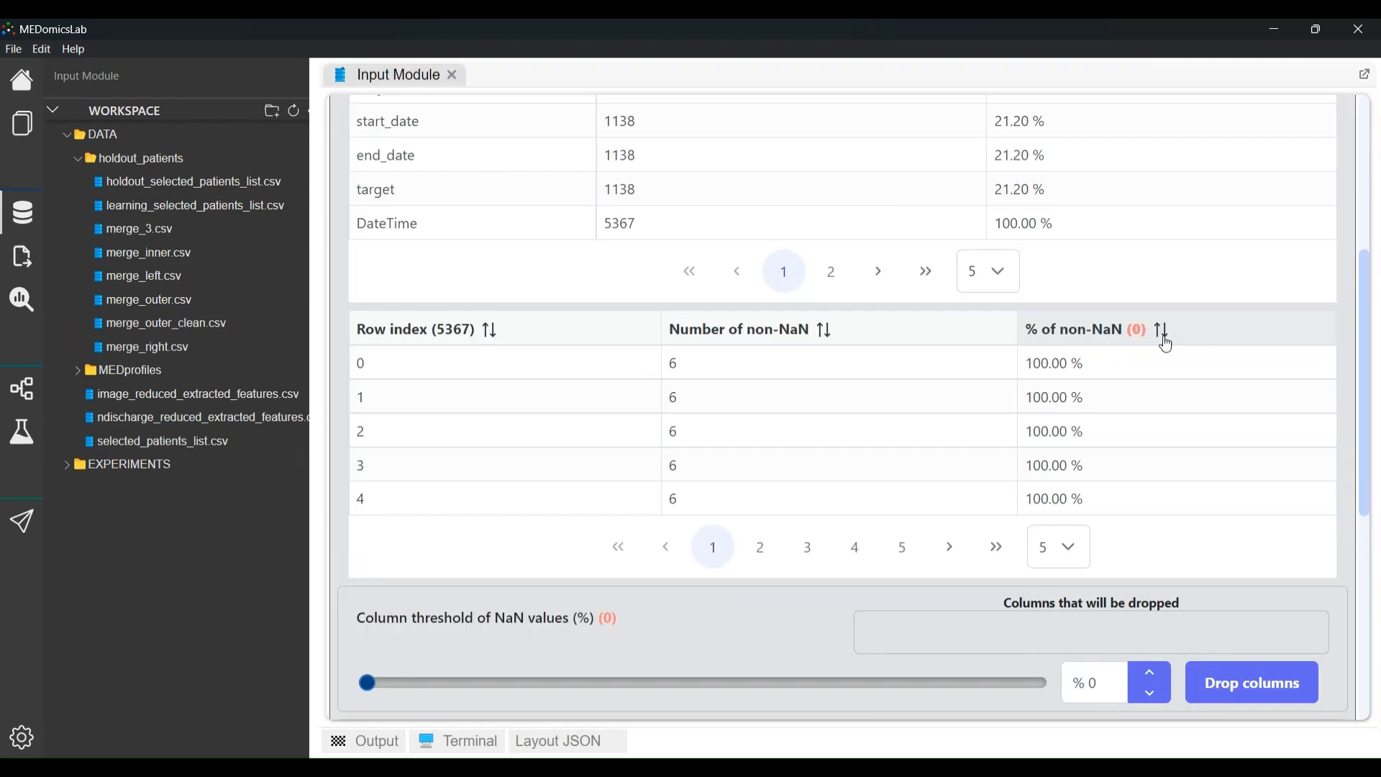
Sort the row table by % of non-NaN in ascending order and set the row threshold of NaN values to 51 %
click(1163, 331)
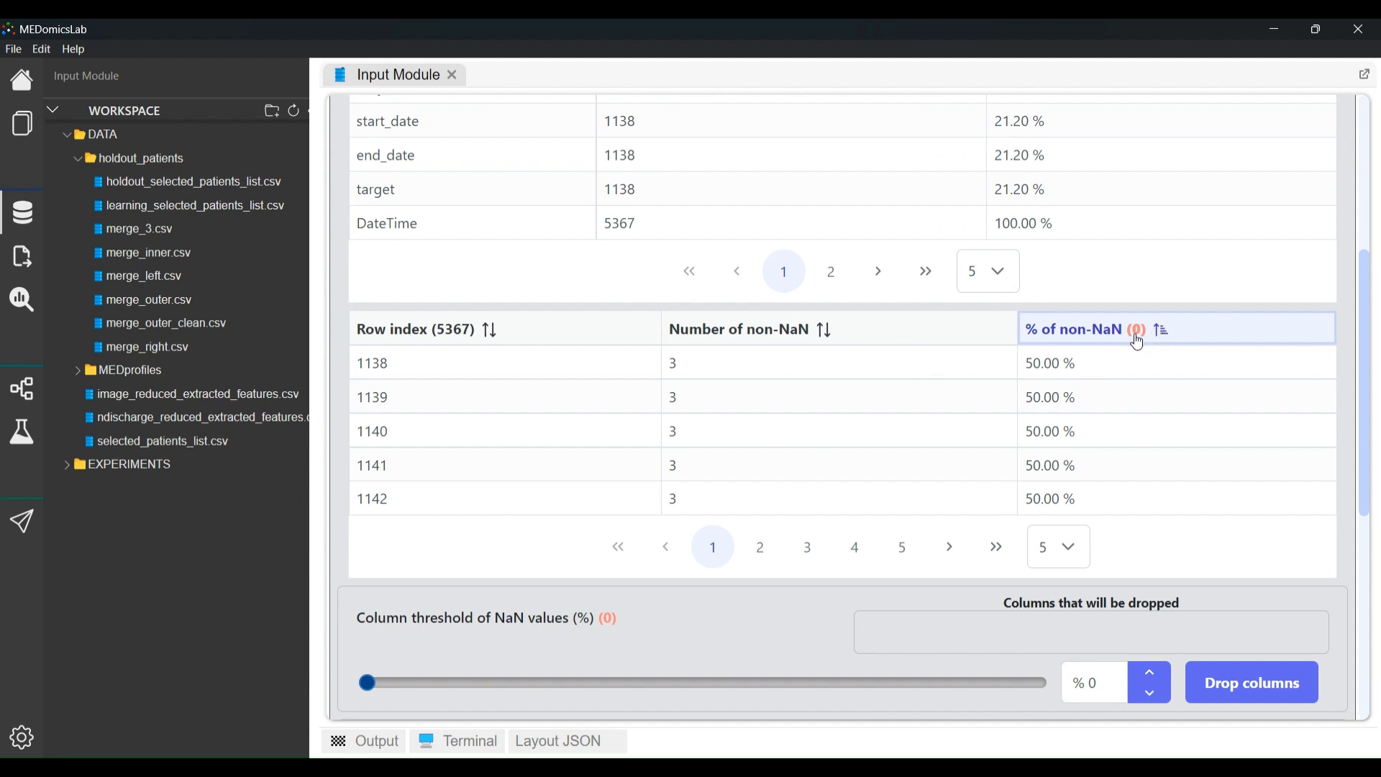
scroll(1039, 397, down, 4)
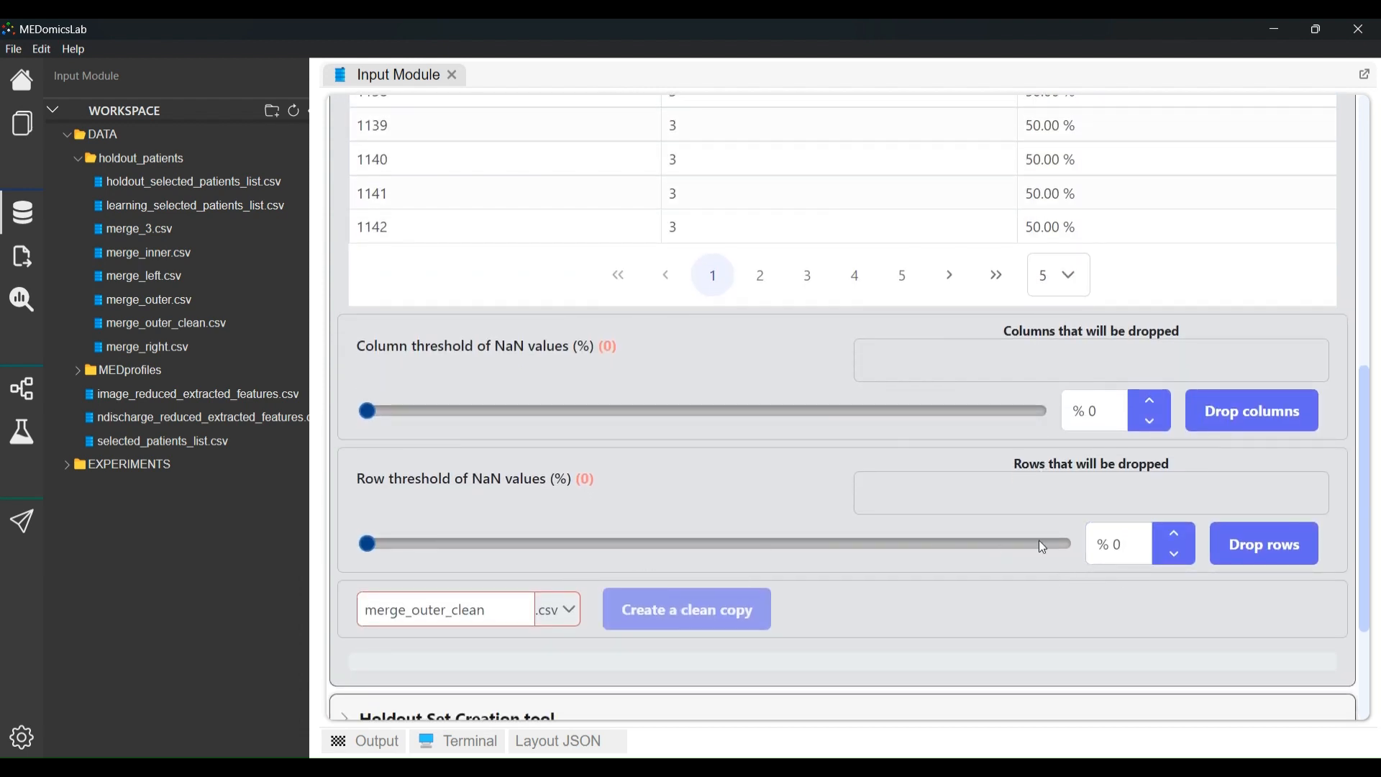
drag(387, 550, 732, 533)
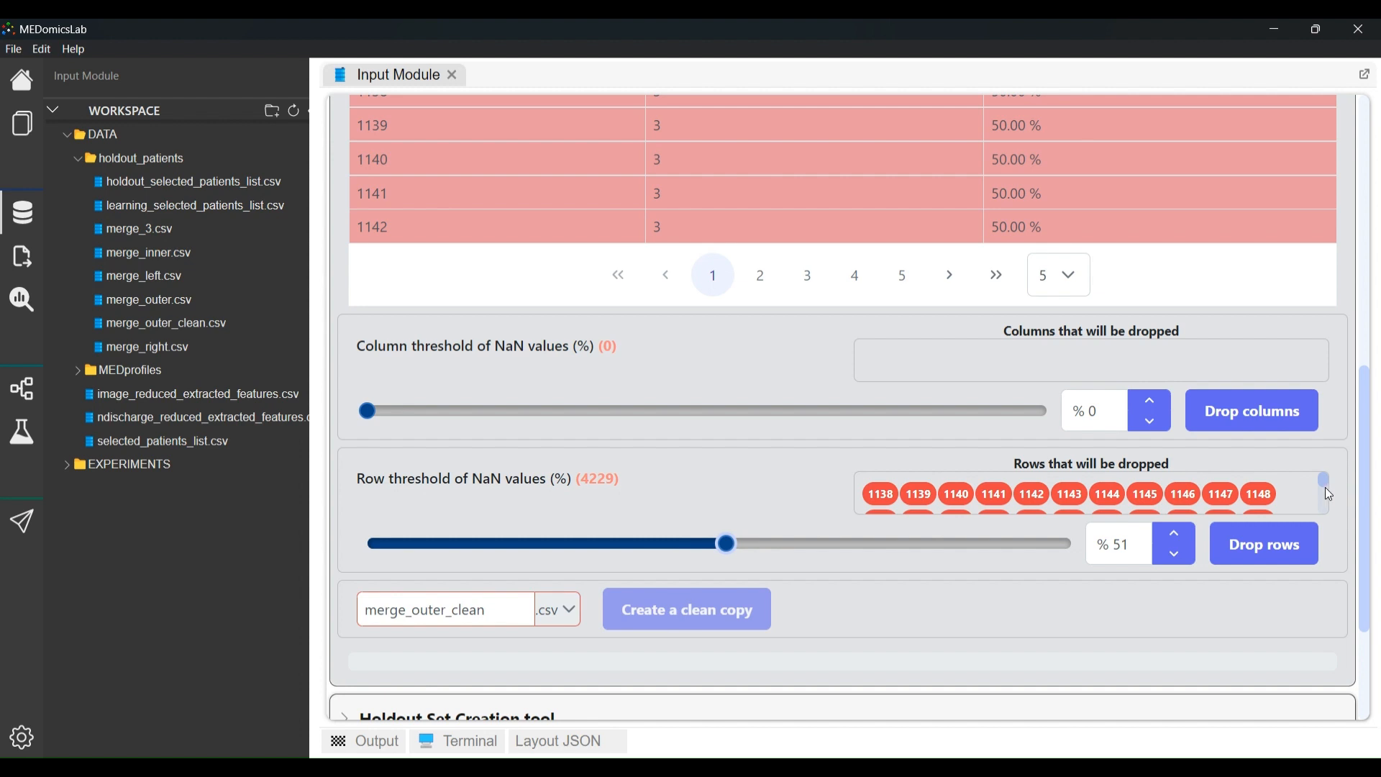
mouse_move(1325, 488)
mouse_down()
mouse_move(1317, 513)
mouse_move(1311, 482)
mouse_up()
Page through the row table from the first to the last rows to check which ones are marked for dropping
scroll(1187, 489, up, 1)
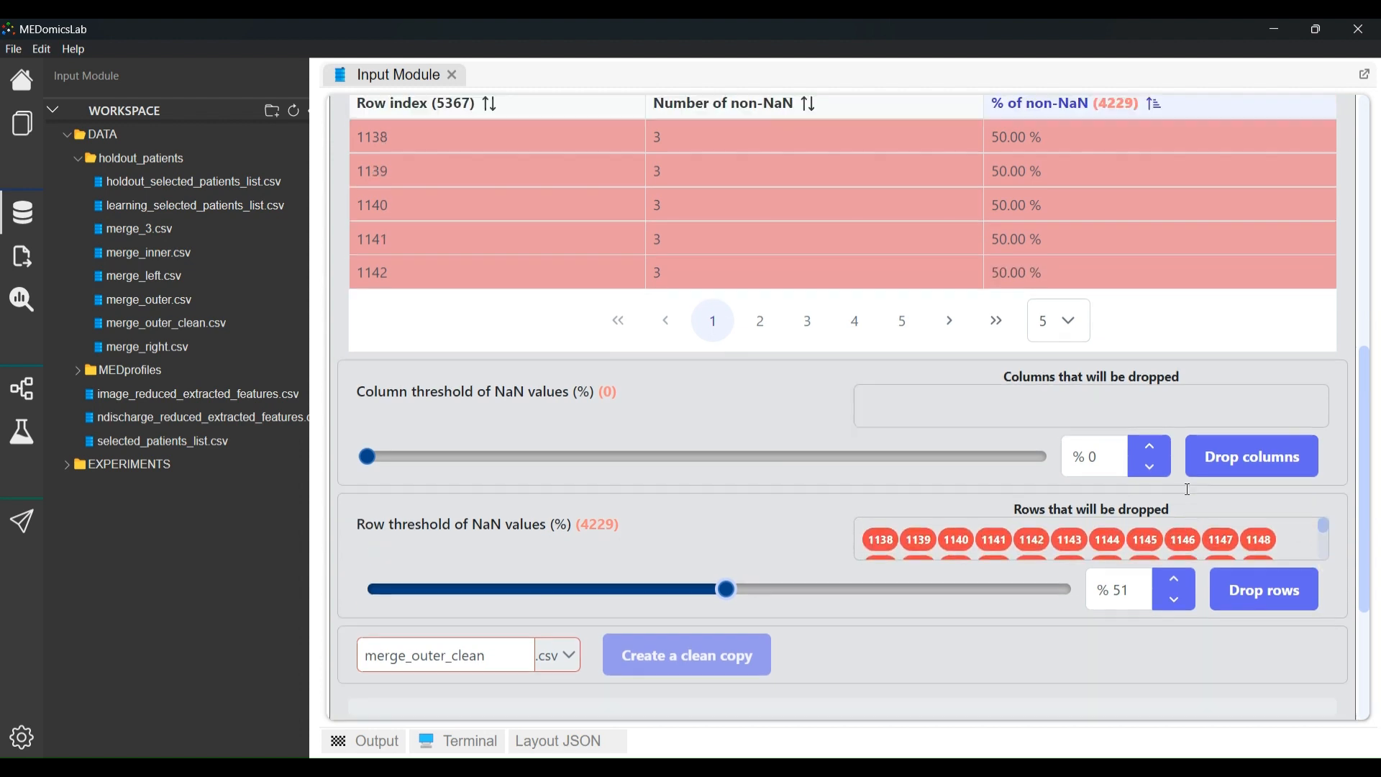
scroll(1187, 489, up, 3)
click(761, 548)
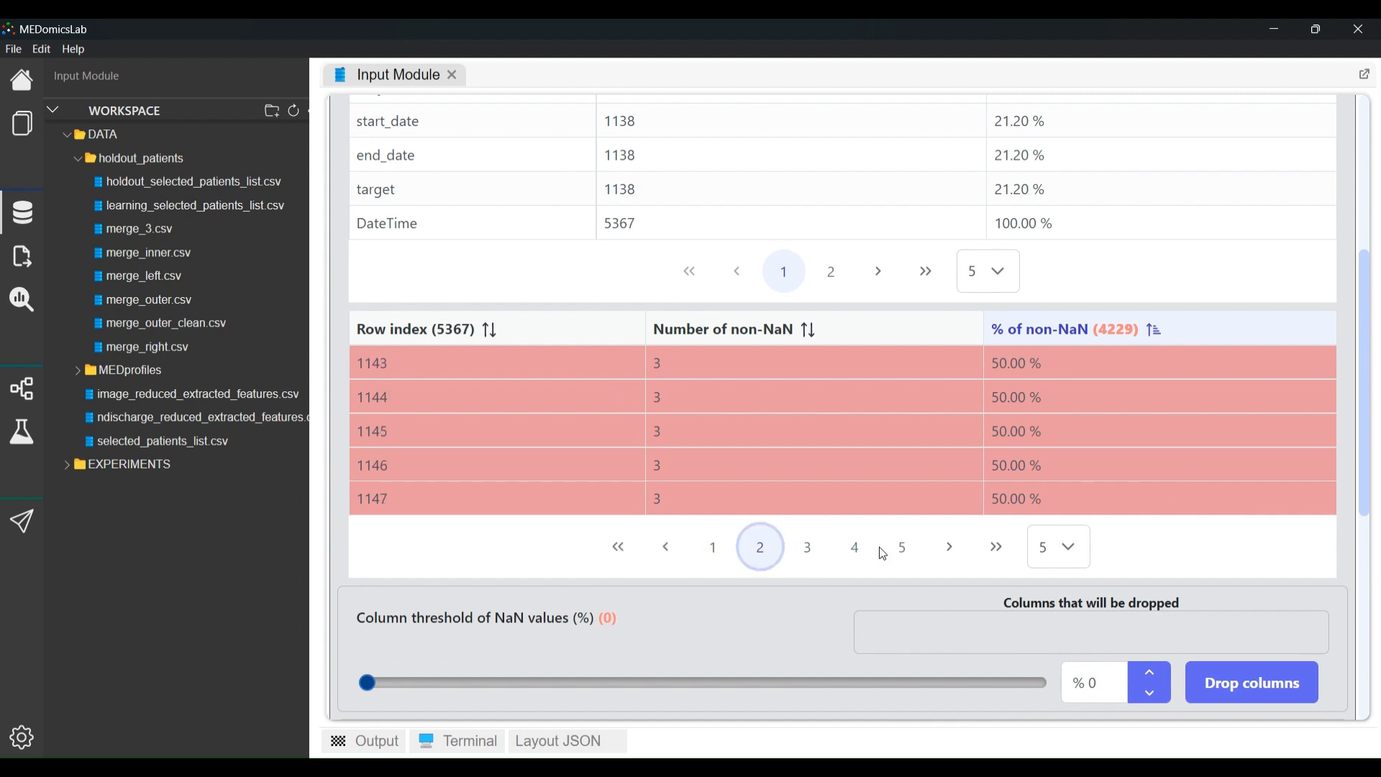
click(903, 548)
click(995, 548)
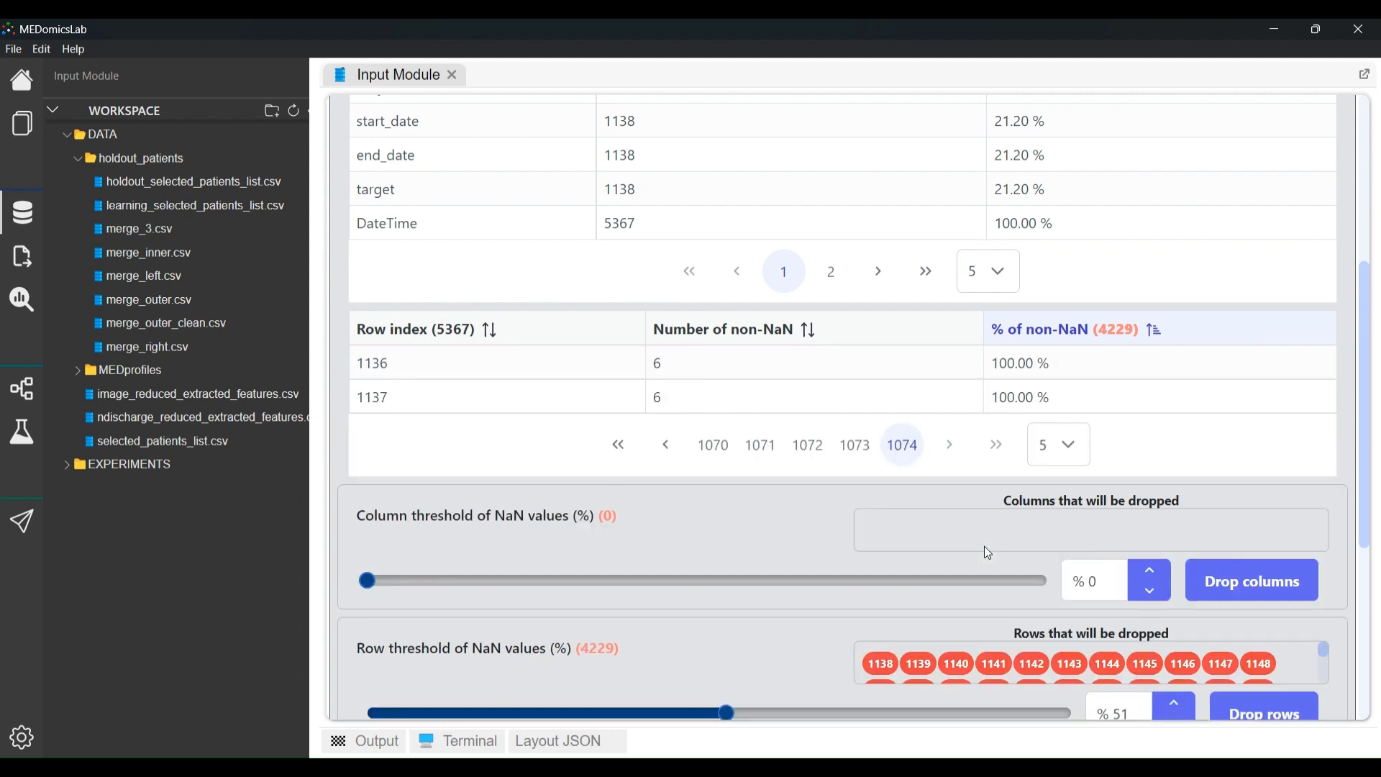
click(713, 444)
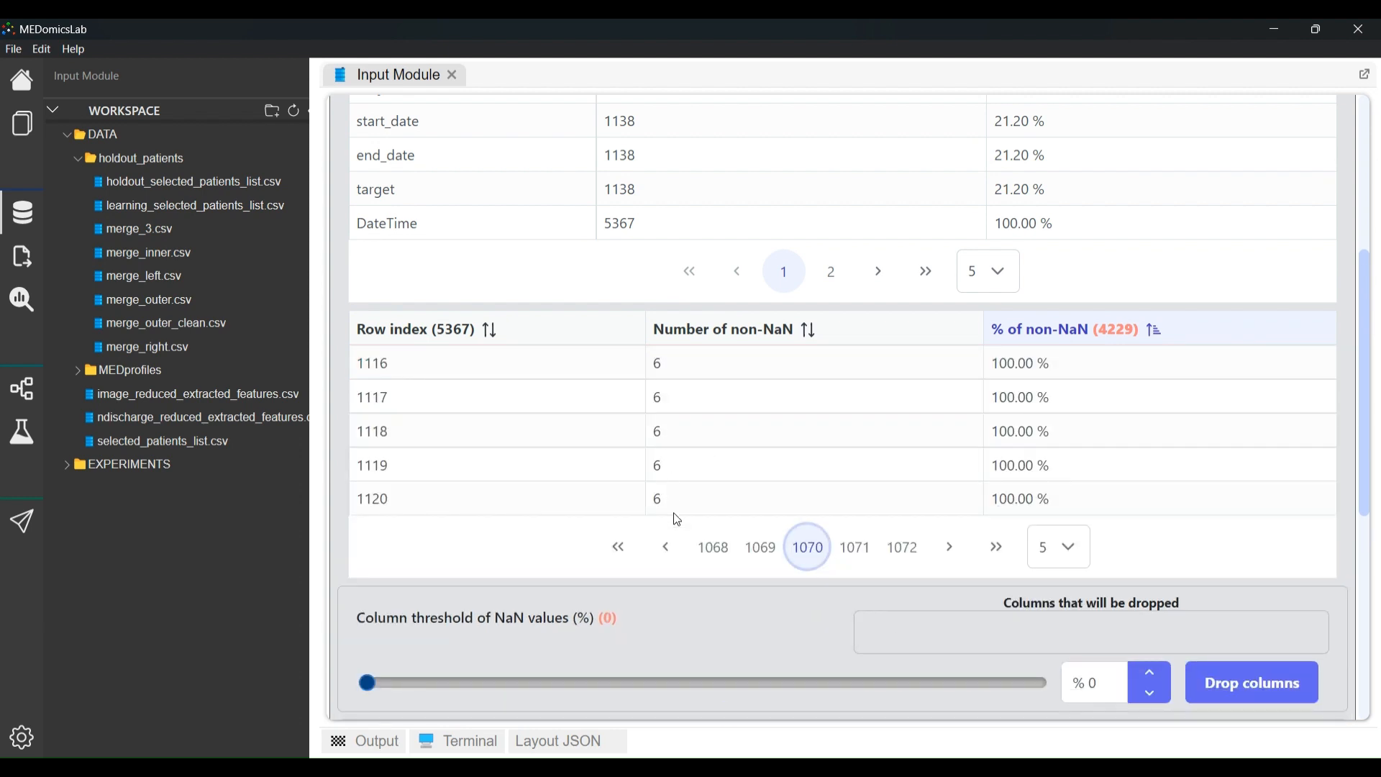
click(618, 548)
Name the output merge_outer_clean_rows and create a clean copy of the dataset as CSV
scroll(1233, 397, down, 2)
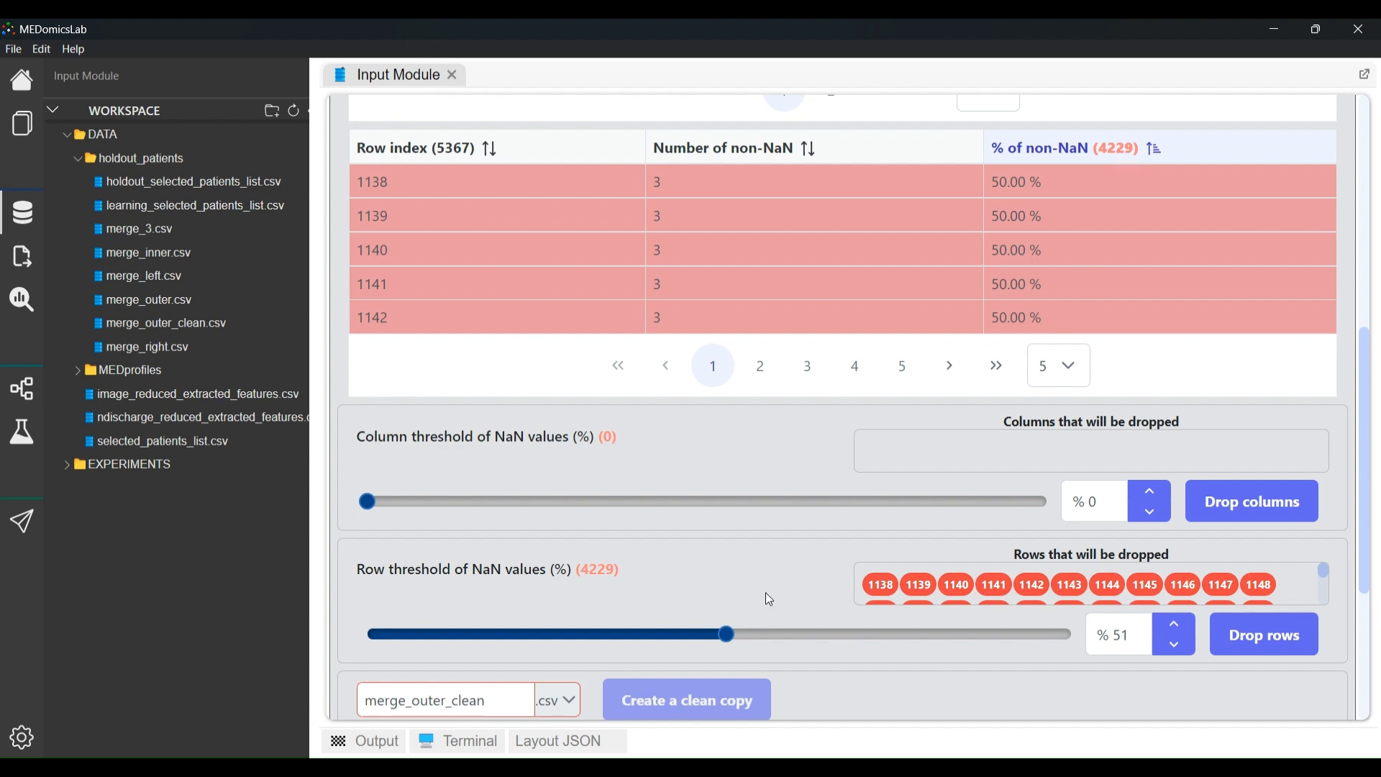
scroll(766, 592, down, 2)
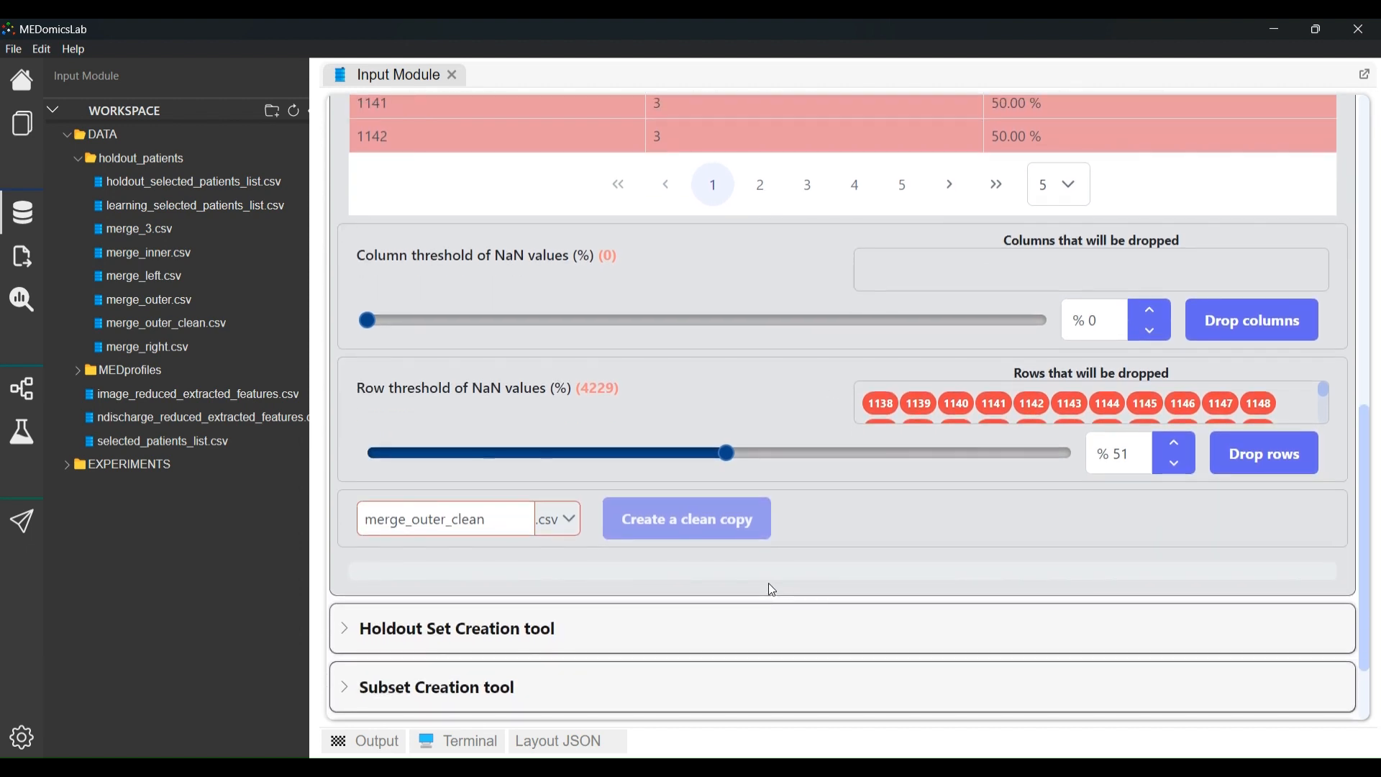
click(499, 527)
text(_)
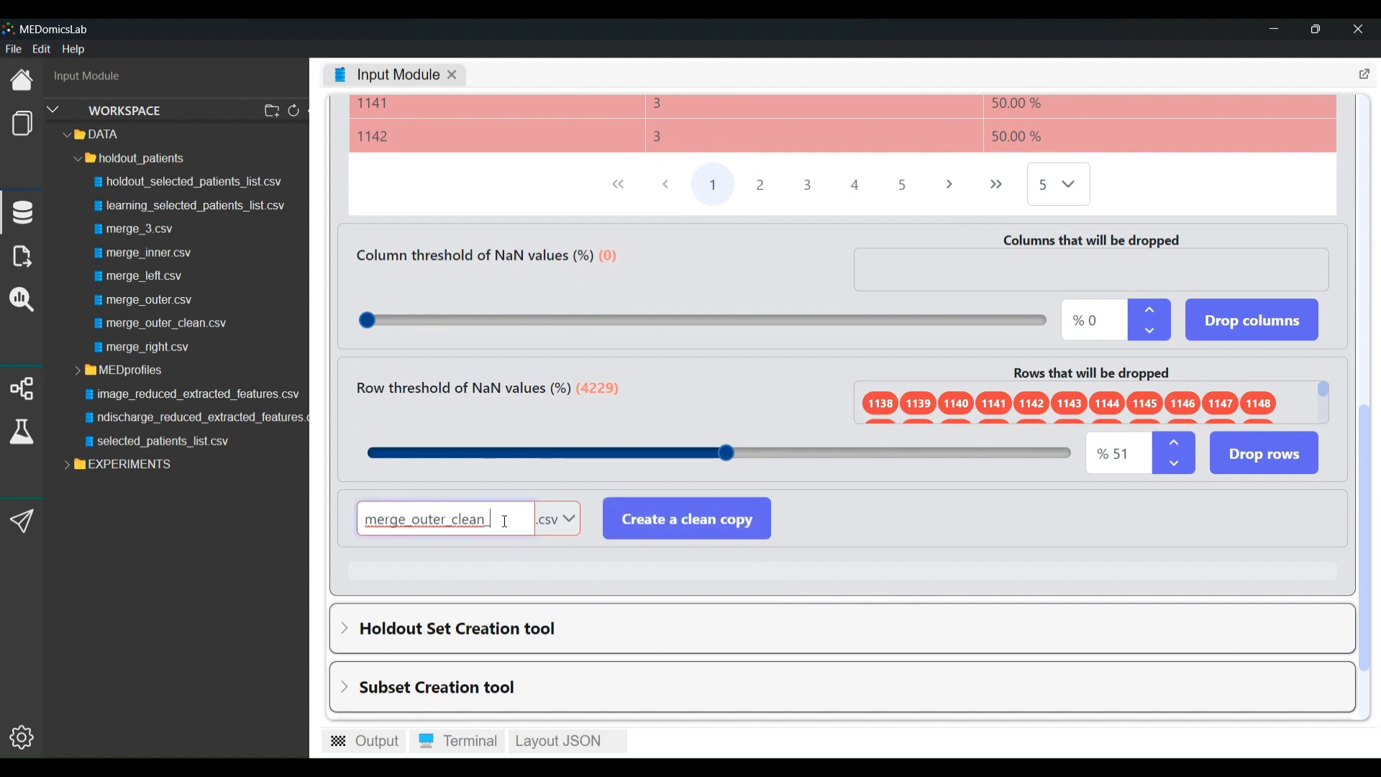
text(rows)
click(707, 534)
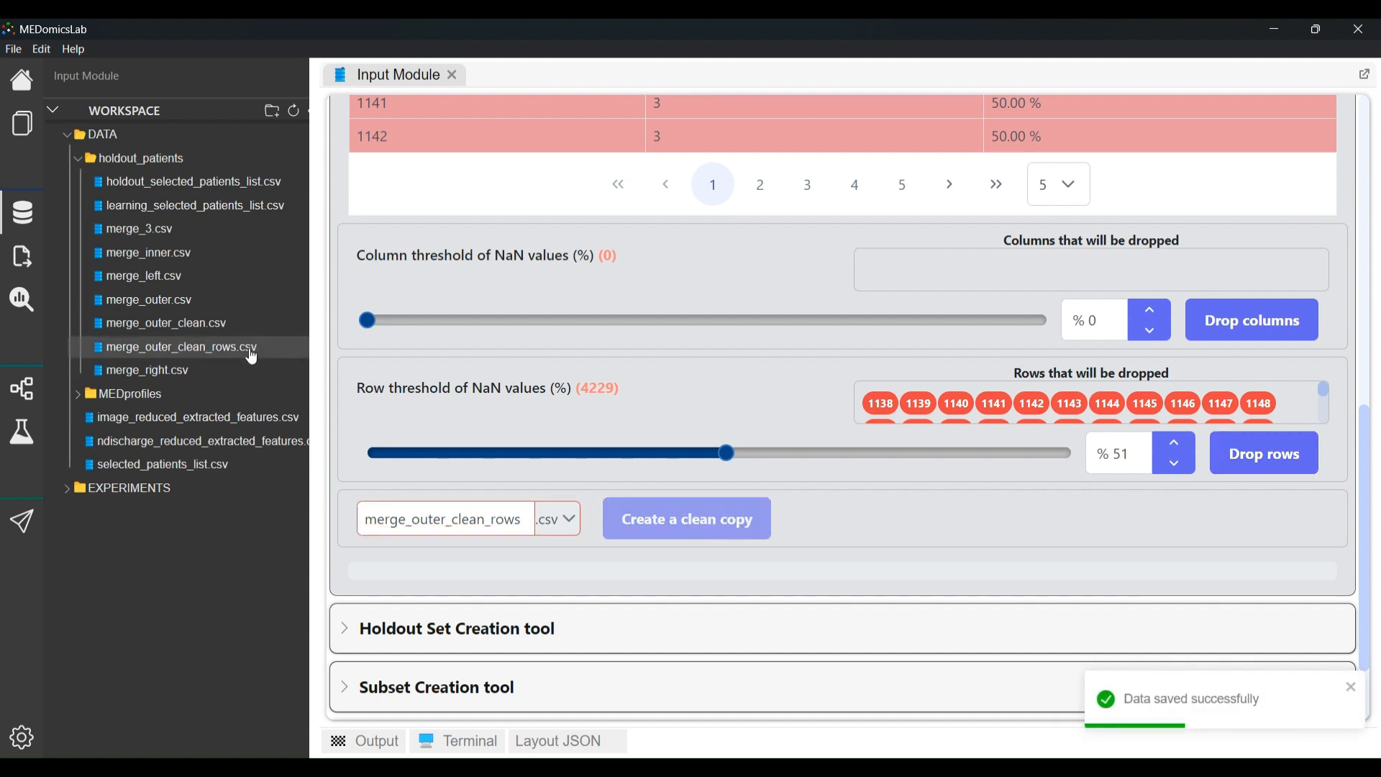
Open merge_outer_clean_rows.csv, look through its rows for missing values and close the file
double_click(252, 353)
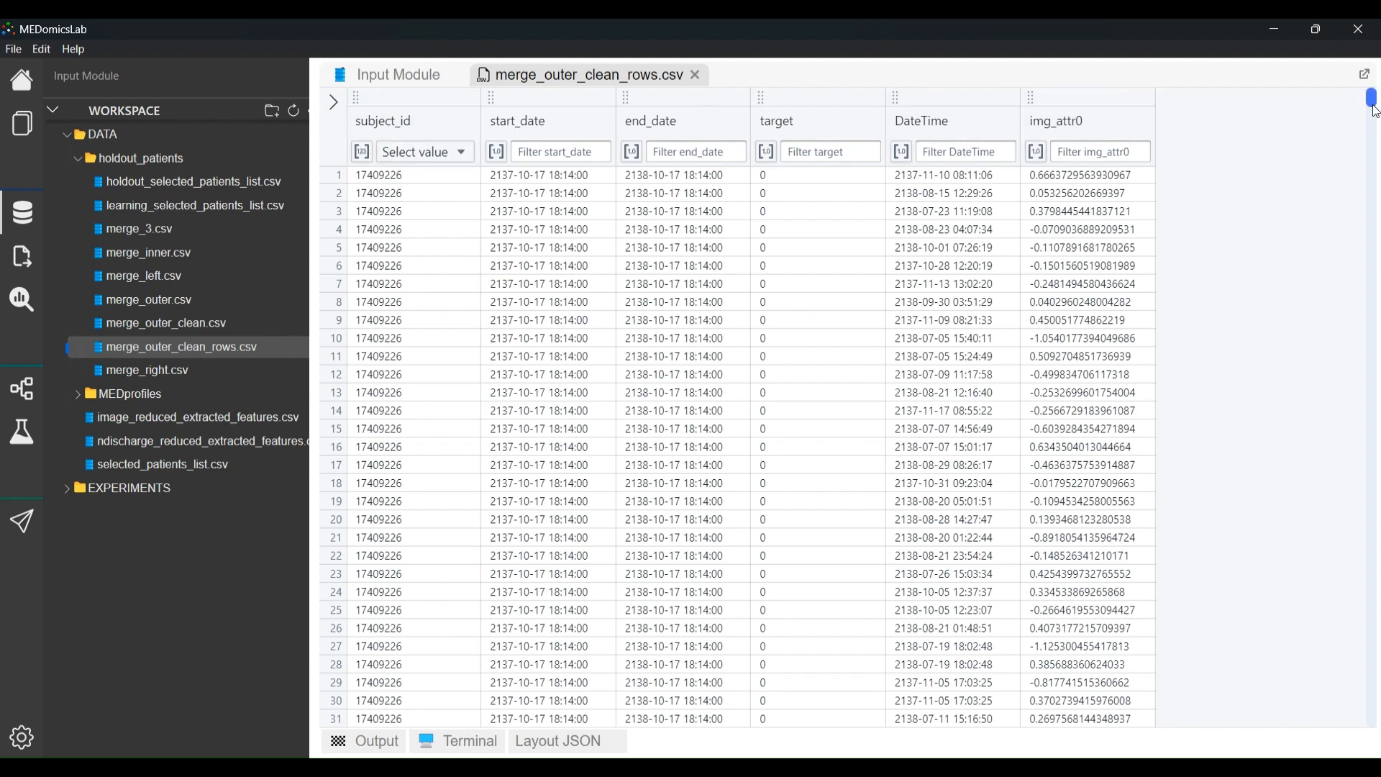
drag(1371, 105, 1319, 130)
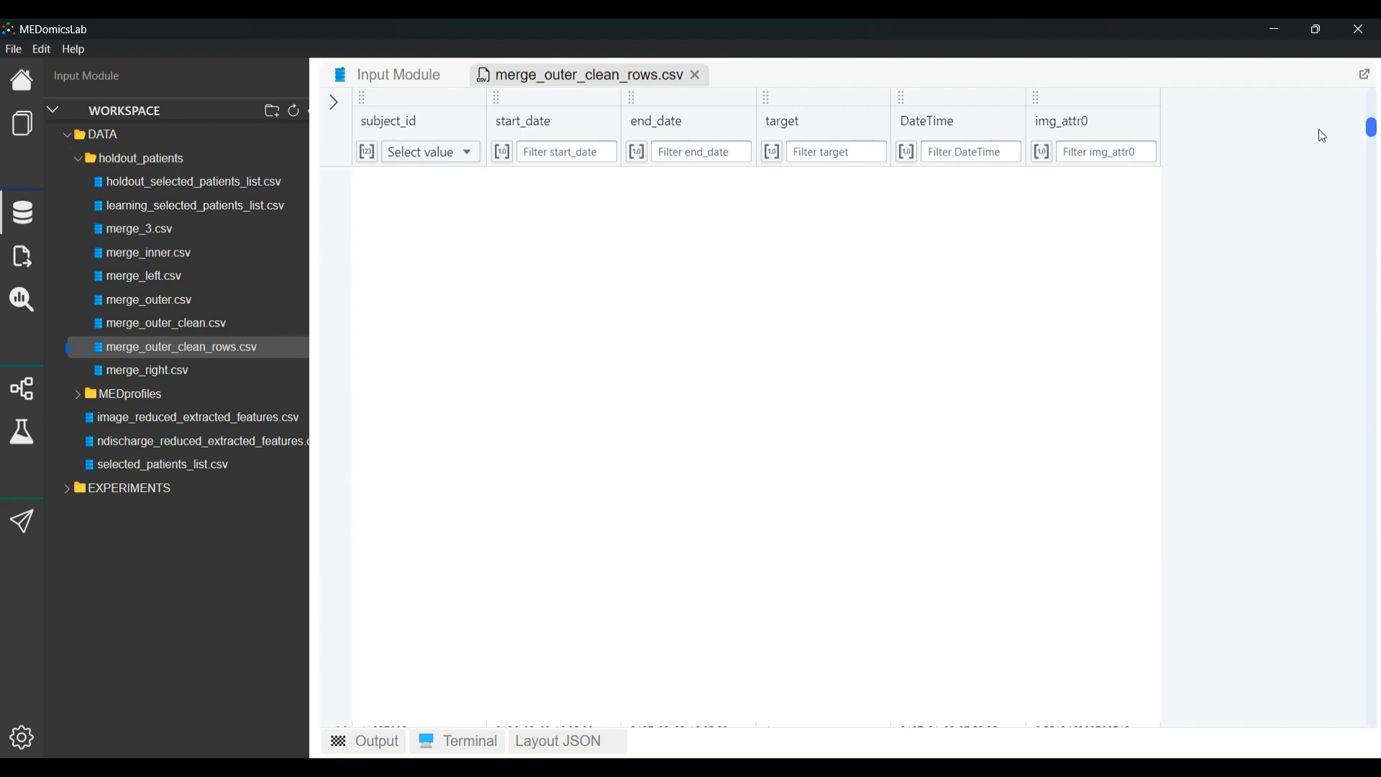
click(696, 75)
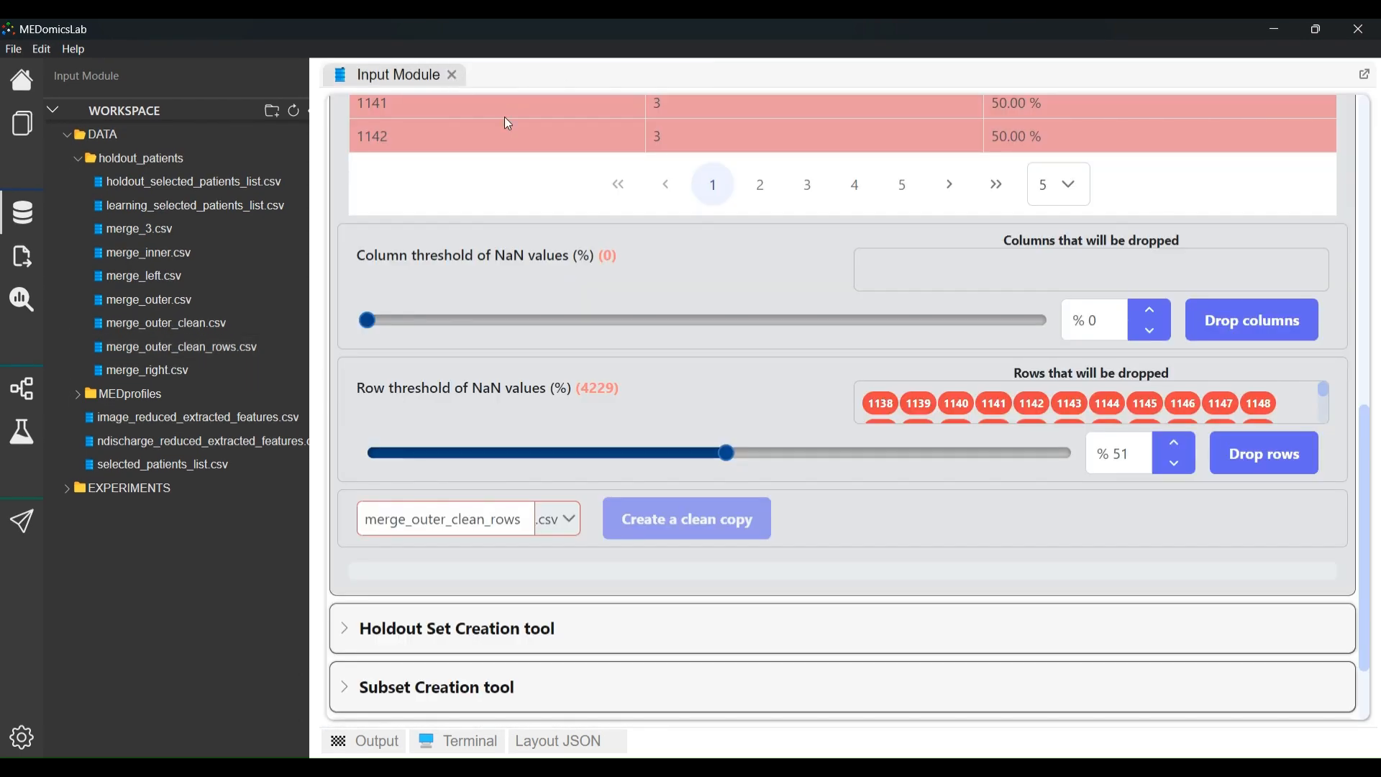
Set the column threshold of NaN values to 85 % and check the columns and rows marked for dropping
scroll(508, 123, up, 3)
drag(366, 501, 950, 542)
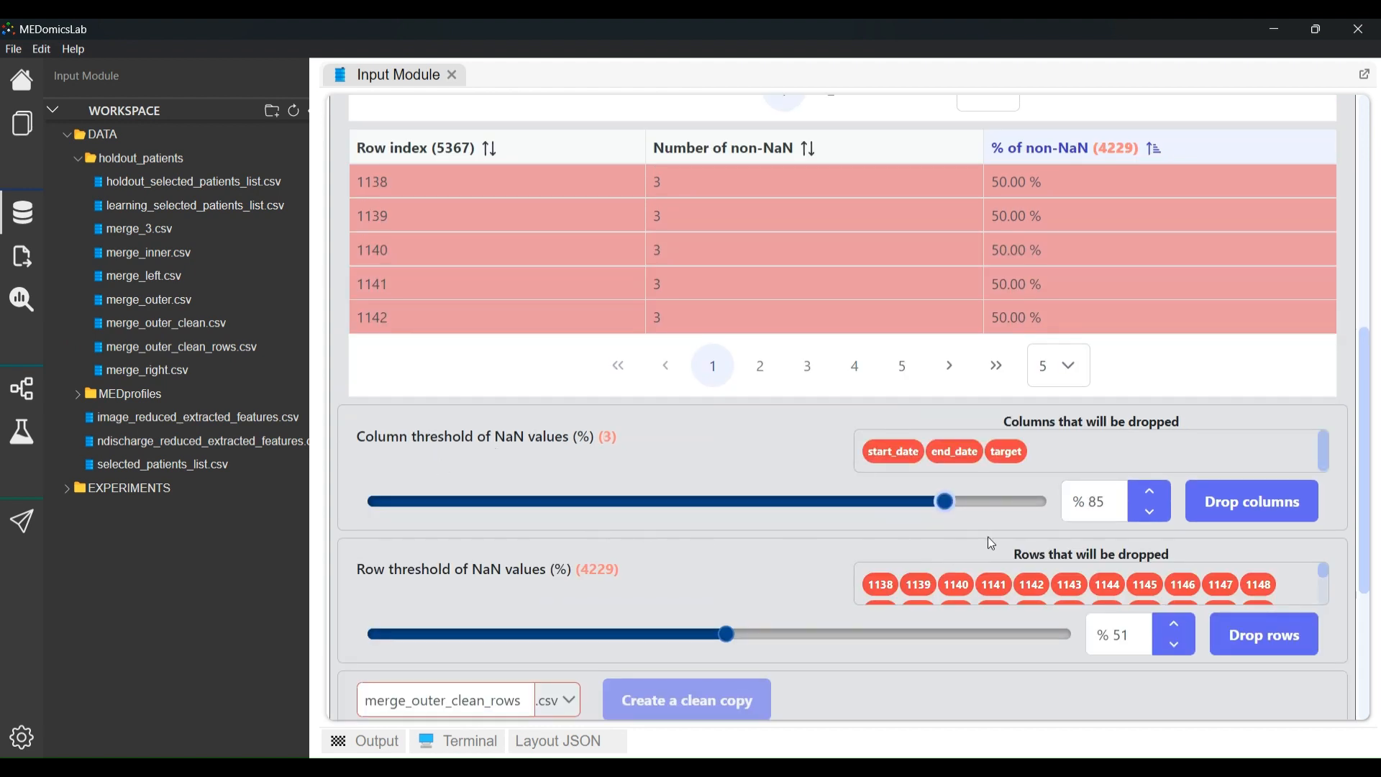
scroll(987, 537, up, 4)
scroll(1079, 544, down, 3)
scroll(1164, 547, down, 4)
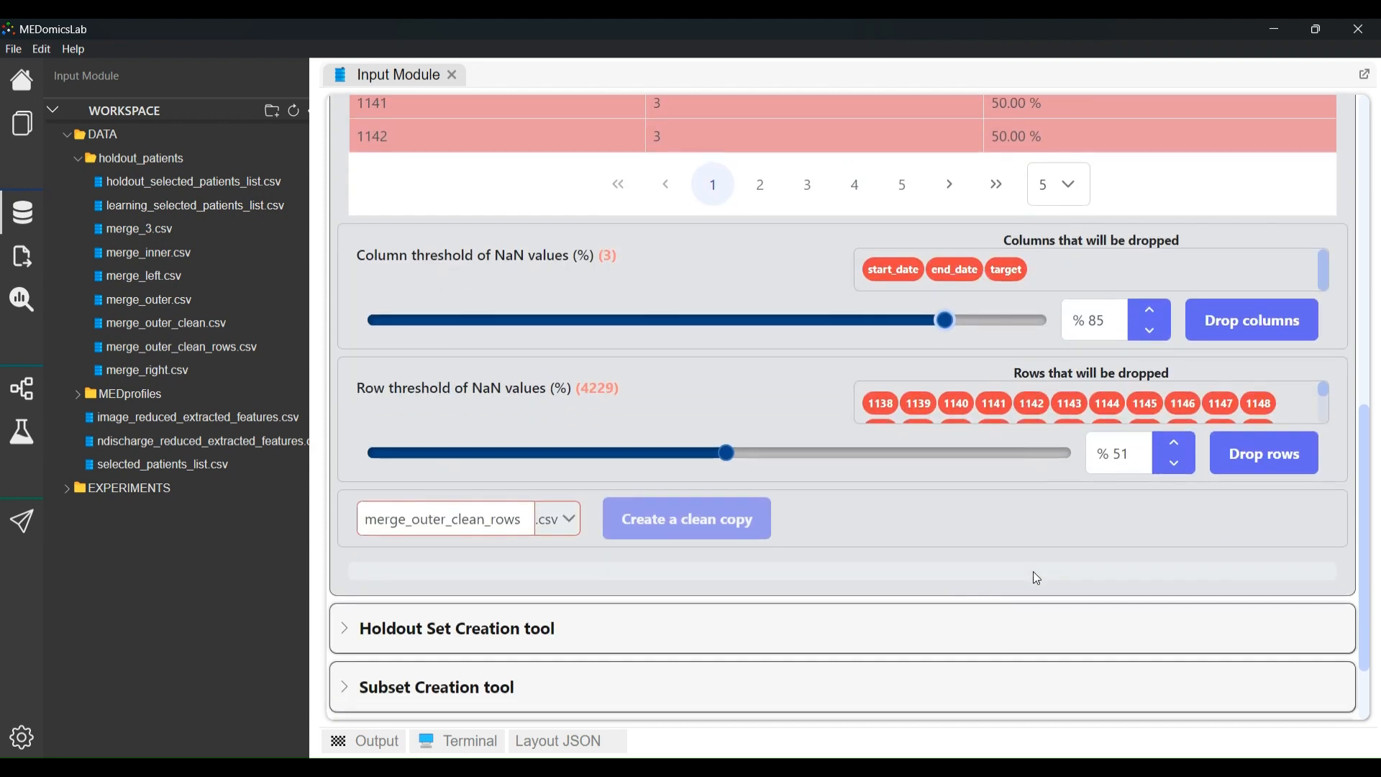
Create a clean copy named merge_outer_clean_all.csv, look through its rows and close the file
drag(523, 518, 487, 503)
text(all)
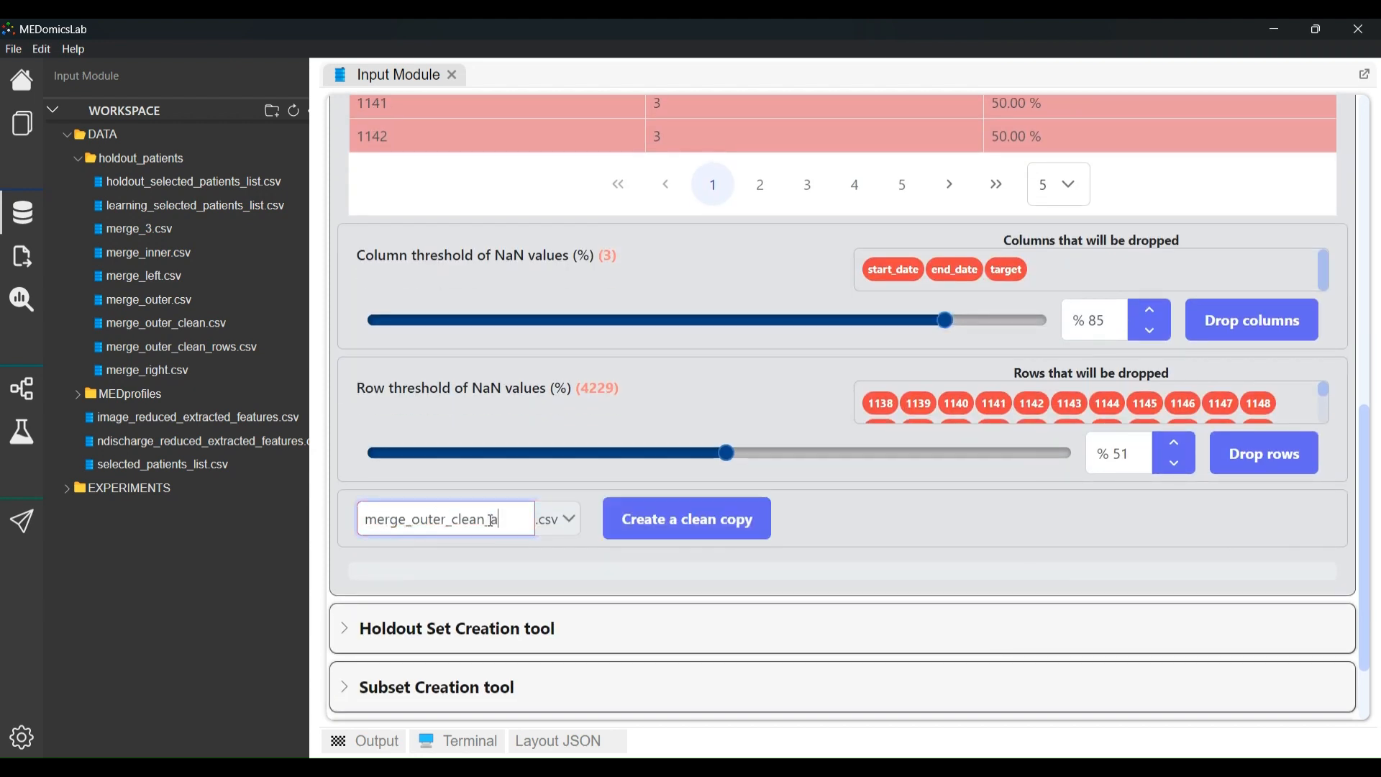
click(709, 524)
double_click(215, 347)
drag(1373, 176, 1372, 197)
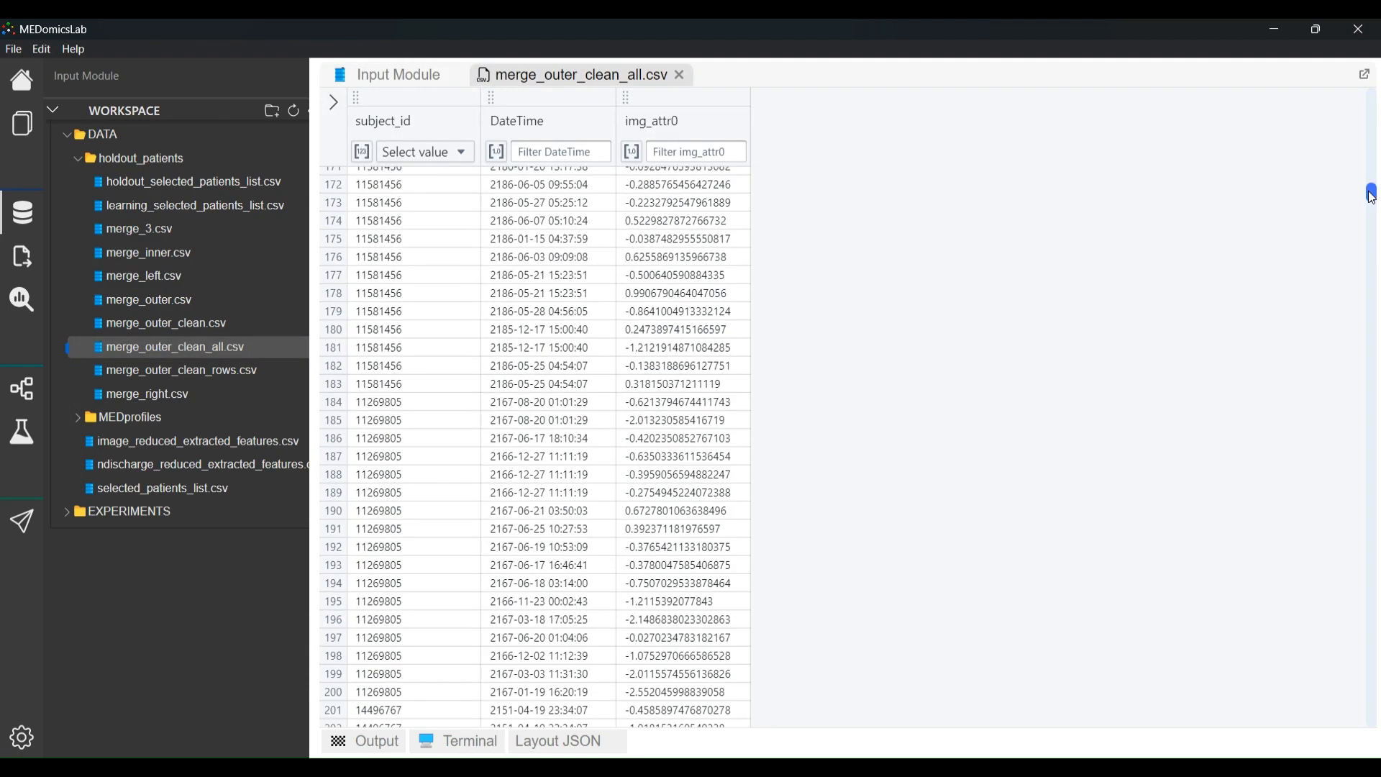
click(680, 74)
Collapse the Simple Cleaning tool and expand the Holdout Set Creation tool
click(348, 299)
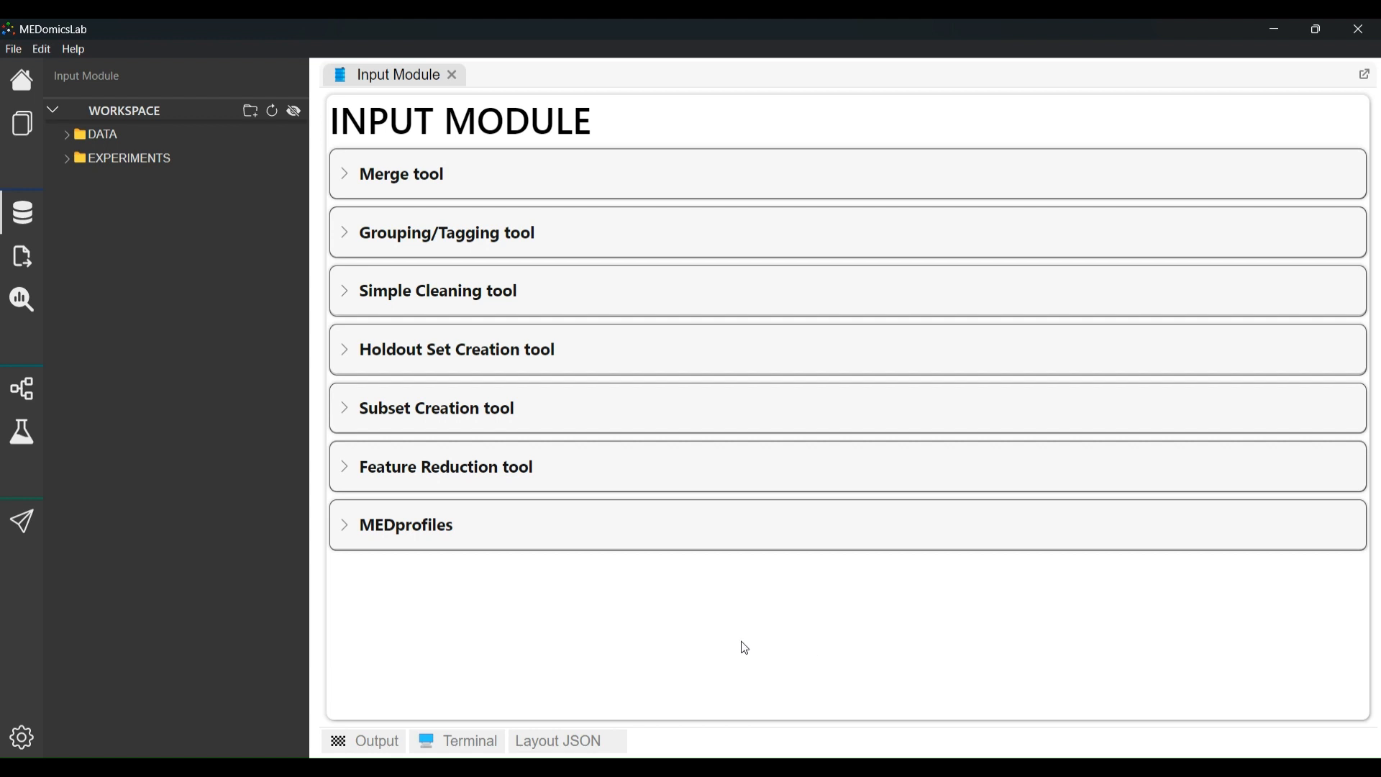
click(360, 357)
scroll(457, 377, down, 2)
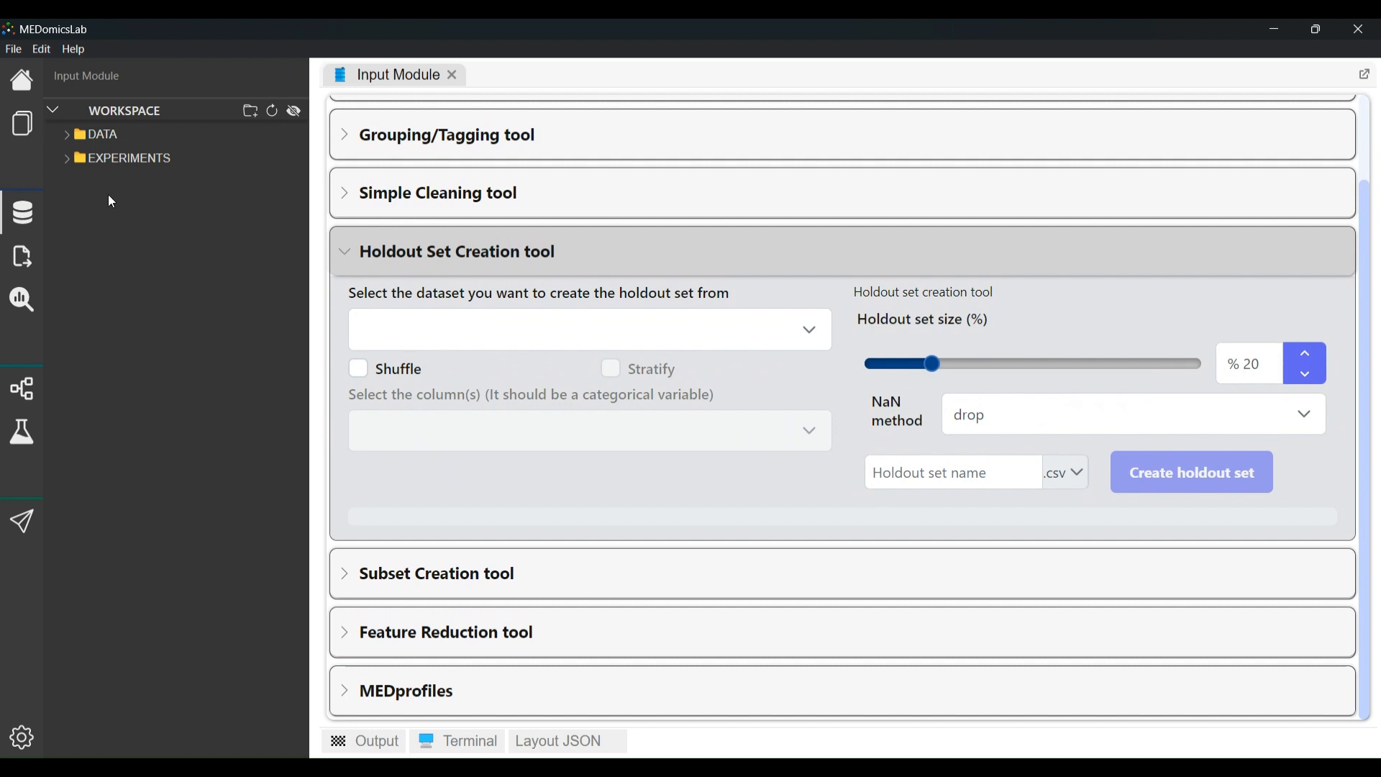
Open selected_patients_list.csv from the DATA folder and look through the target values of its rows
click(80, 138)
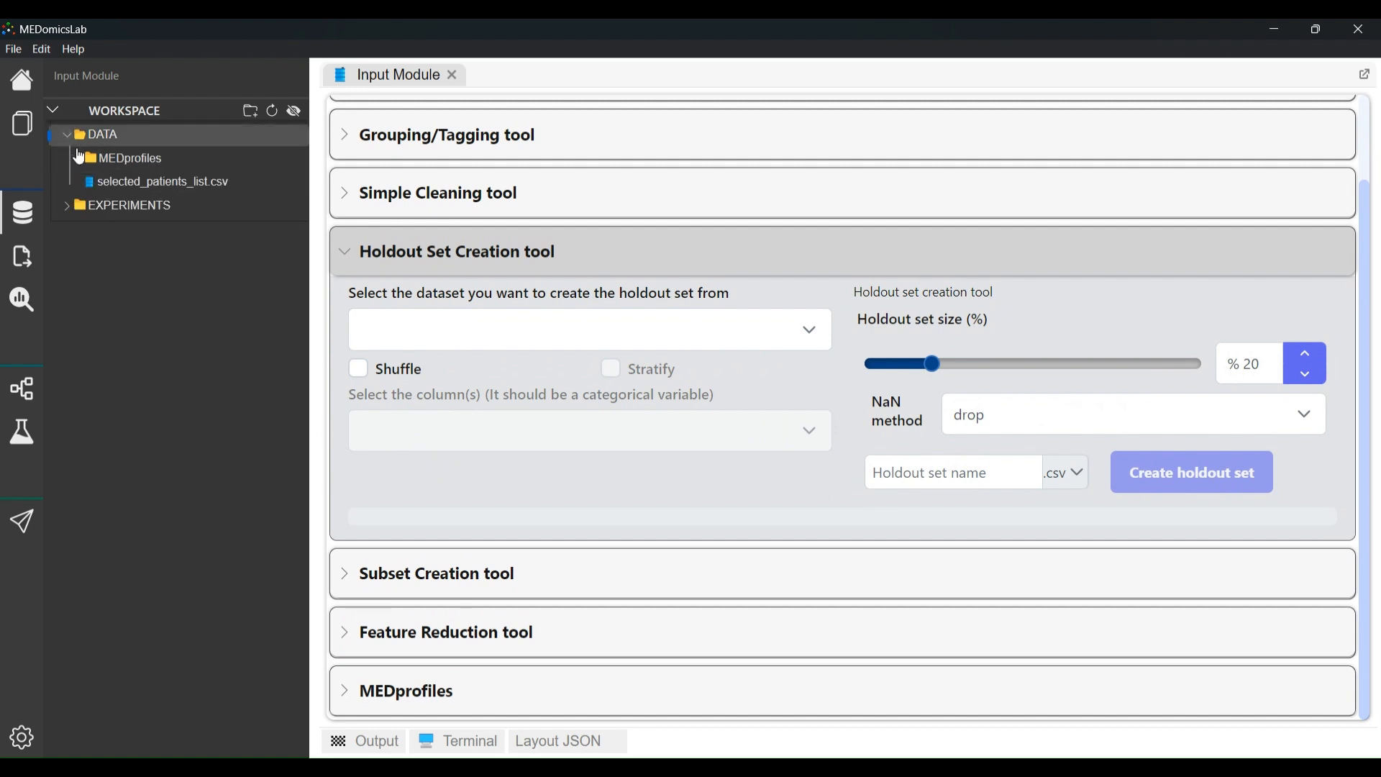
double_click(129, 188)
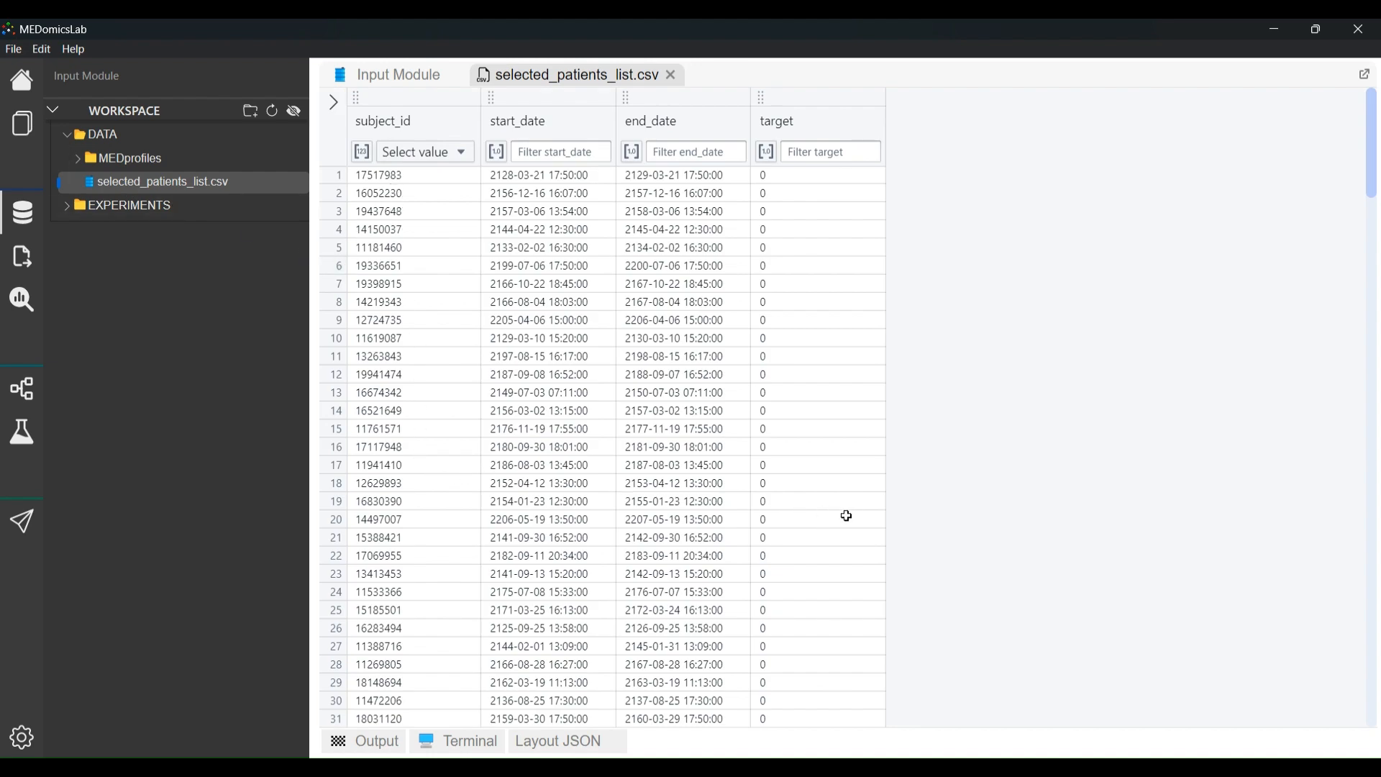
scroll(847, 516, down, 20)
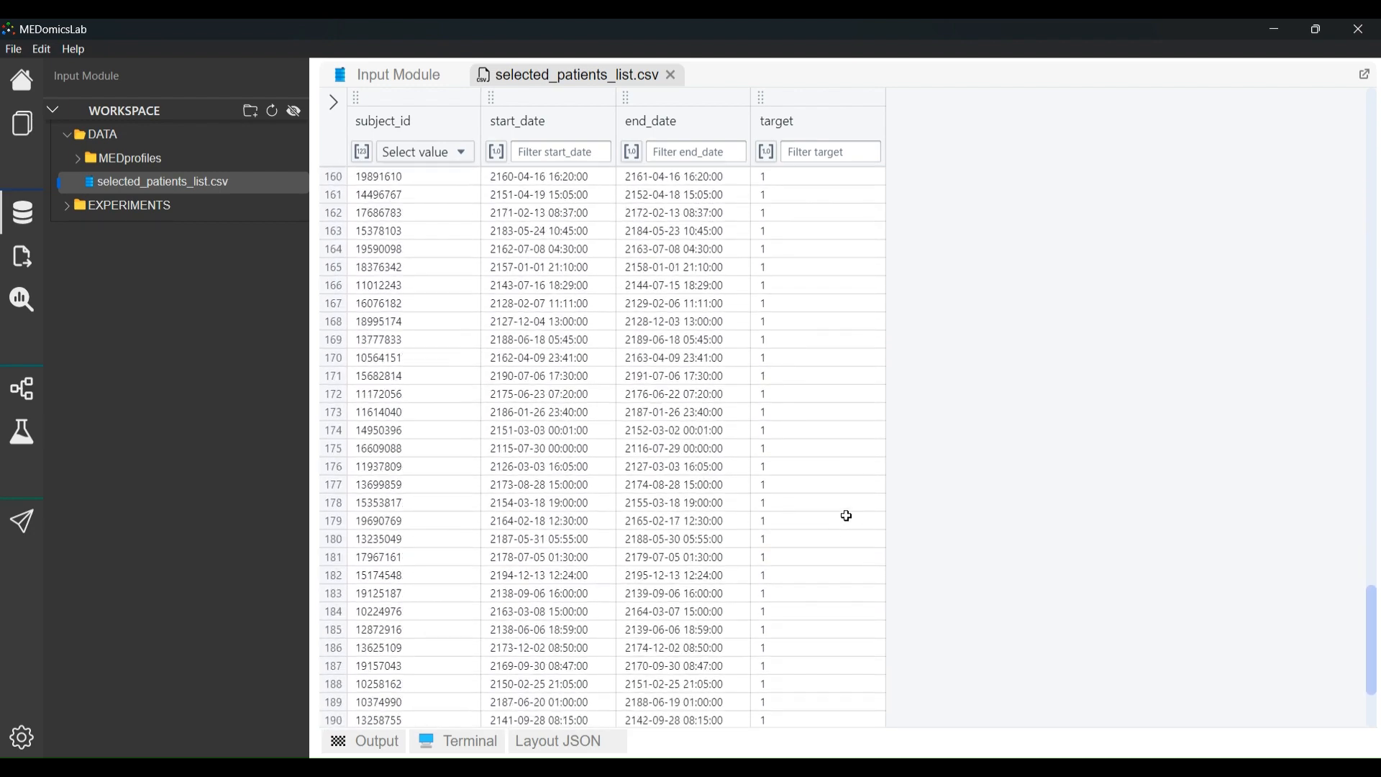
scroll(846, 516, up, 20)
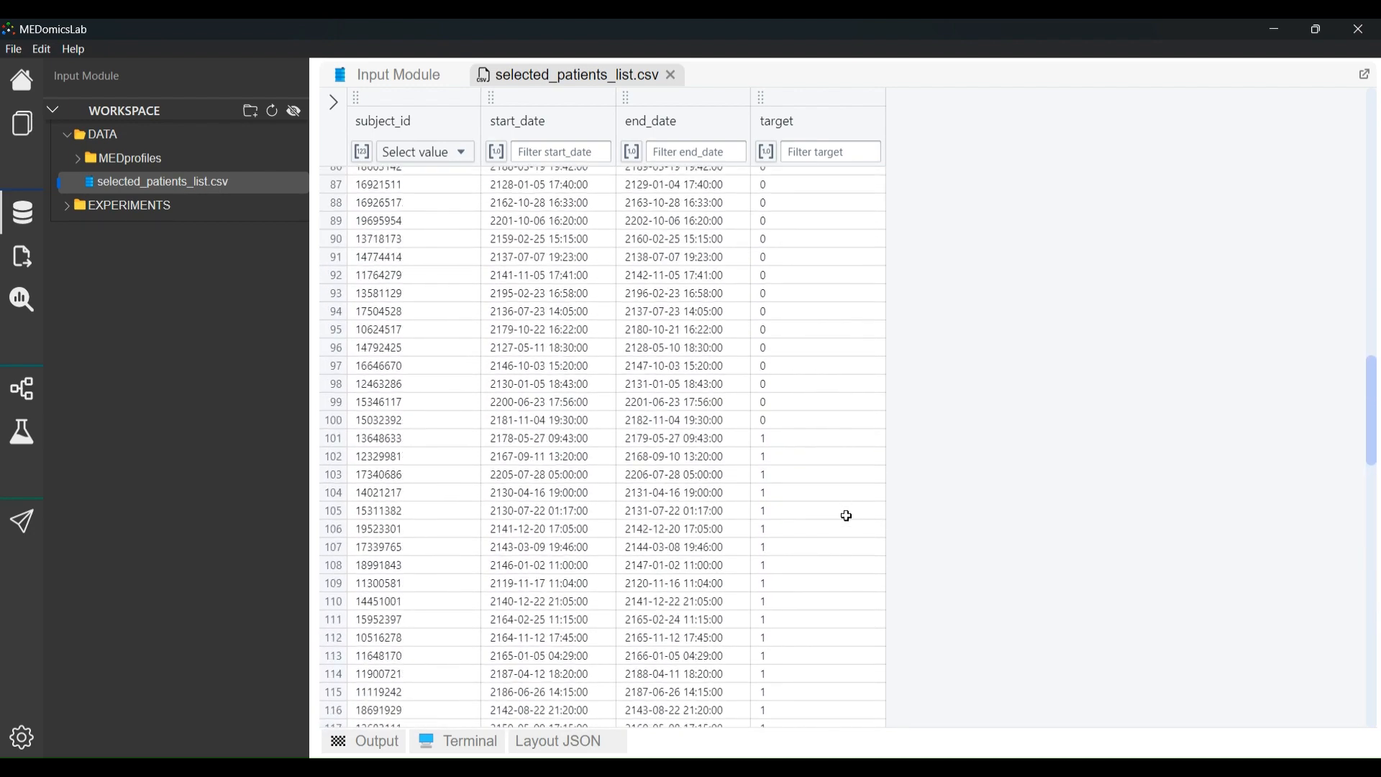
scroll(847, 515, up, 20)
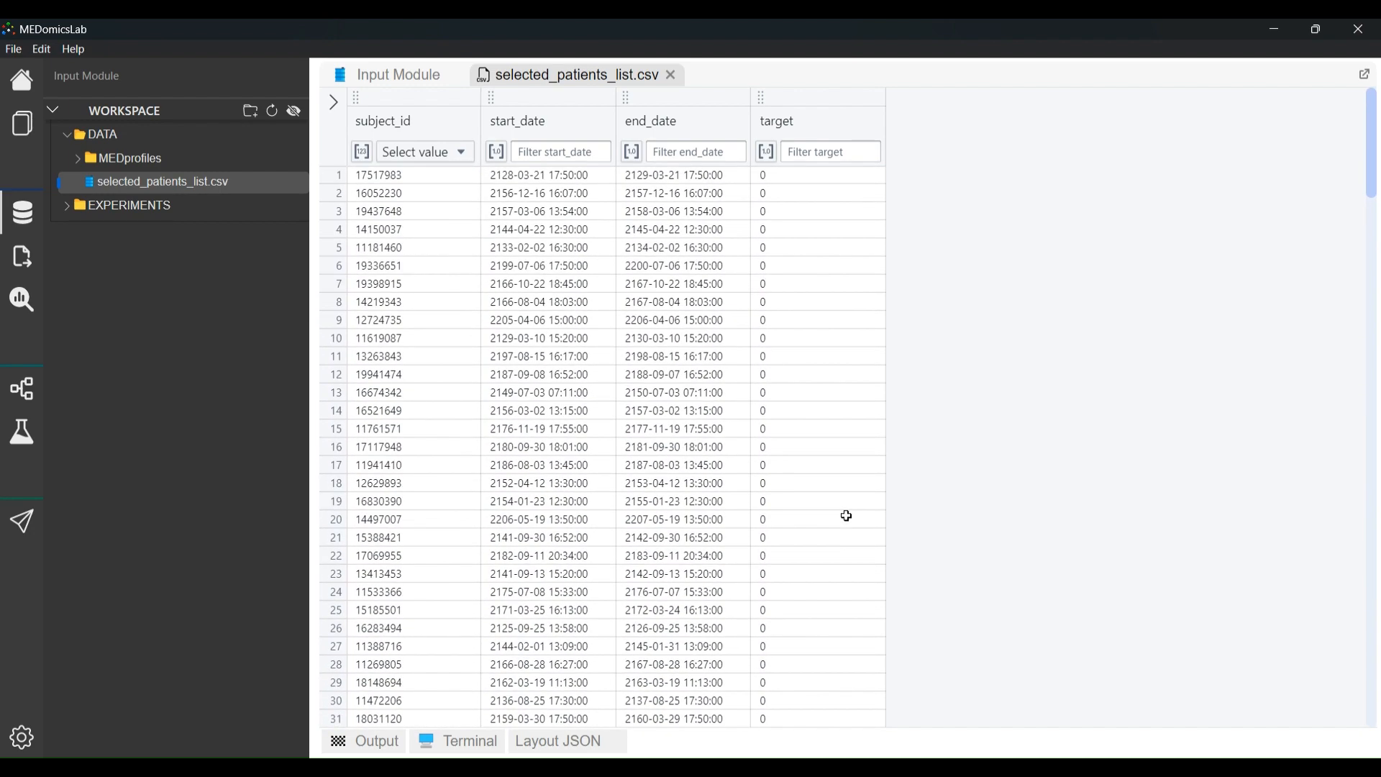
Return to the Input Module and choose selected_patients_list.csv as the dataset for the holdout set
click(424, 74)
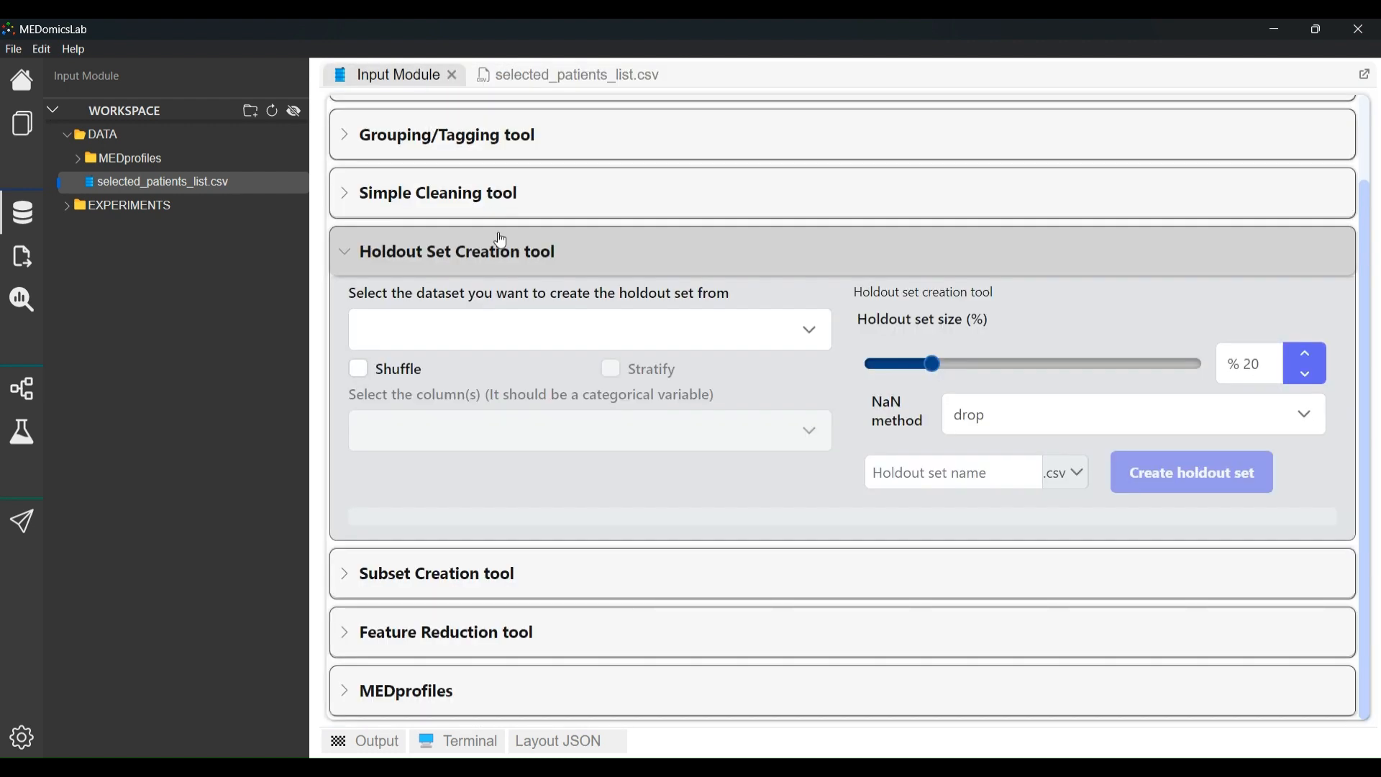
click(574, 328)
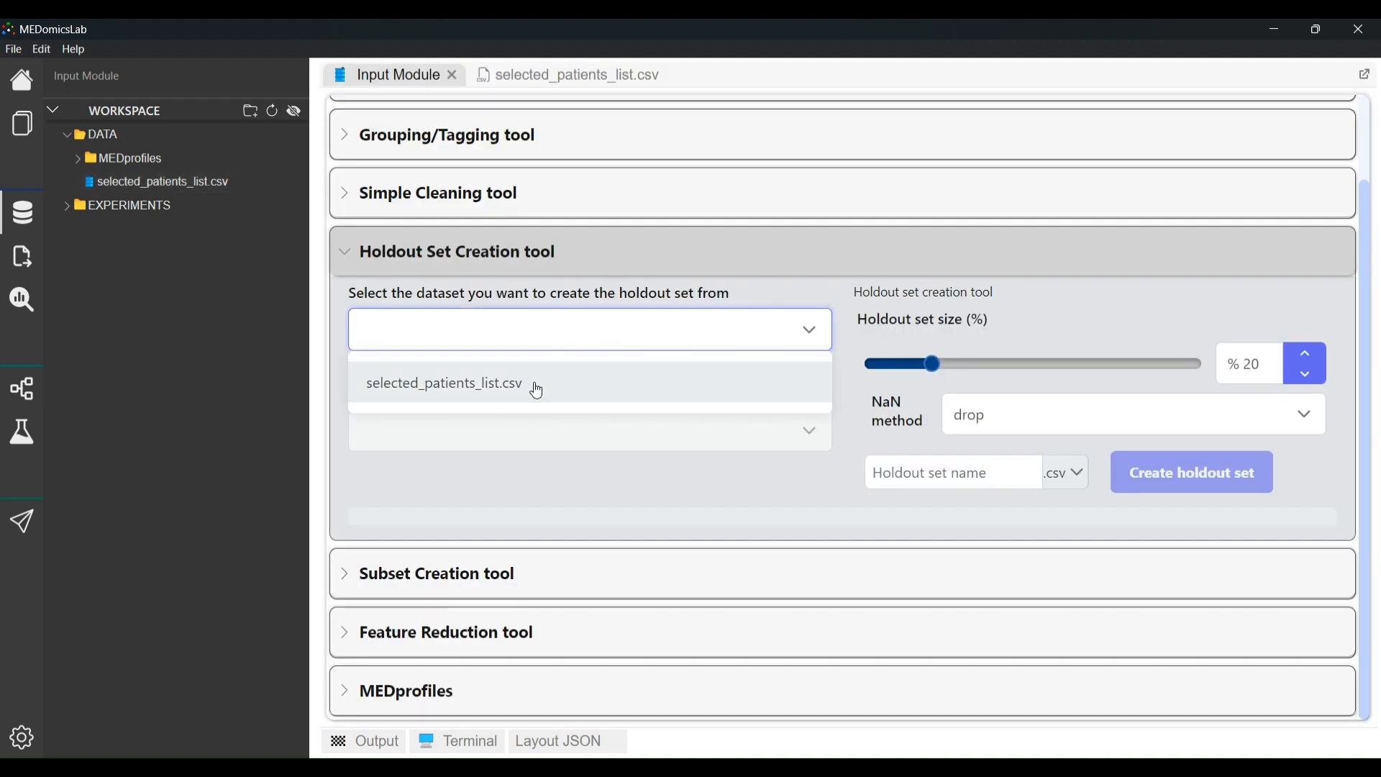
click(537, 387)
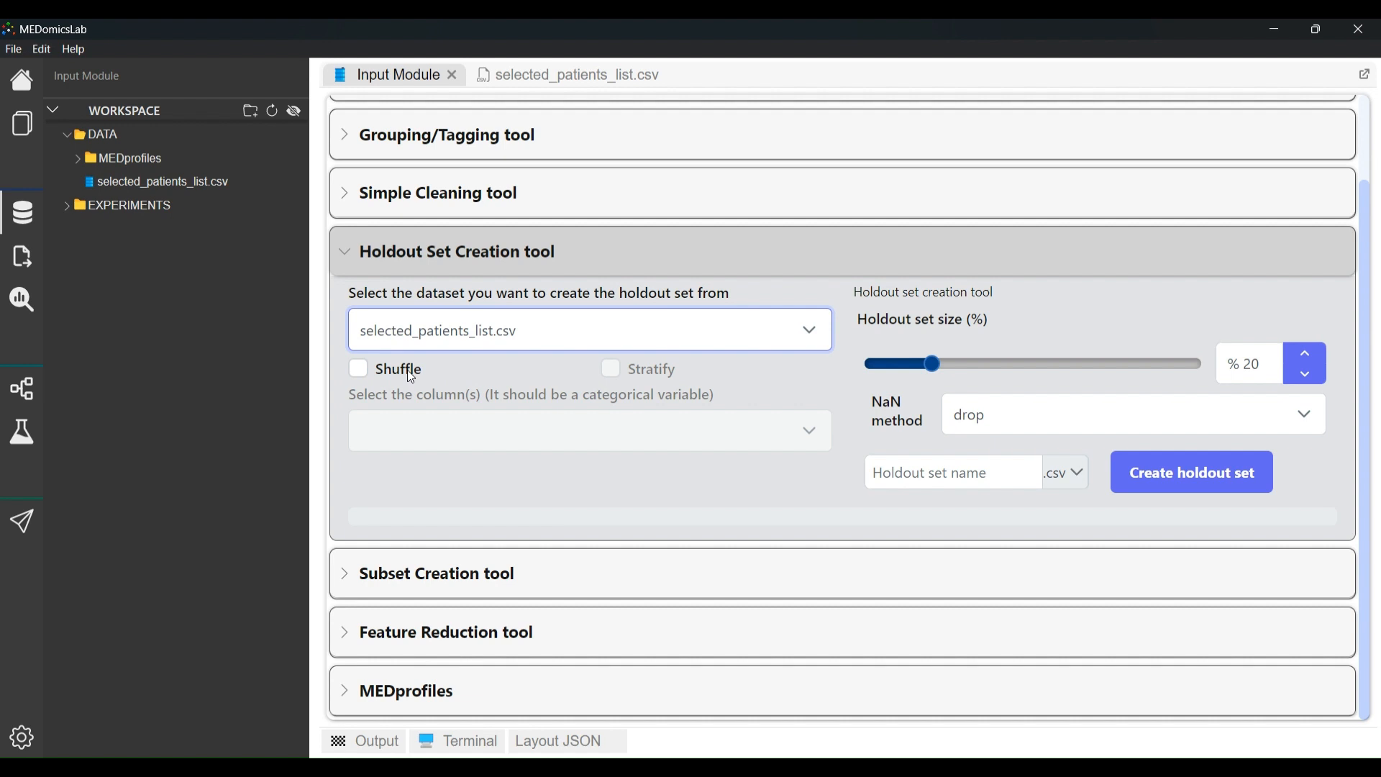
Enable Shuffle and Stratify for the holdout set and choose target as the stratification column
click(361, 375)
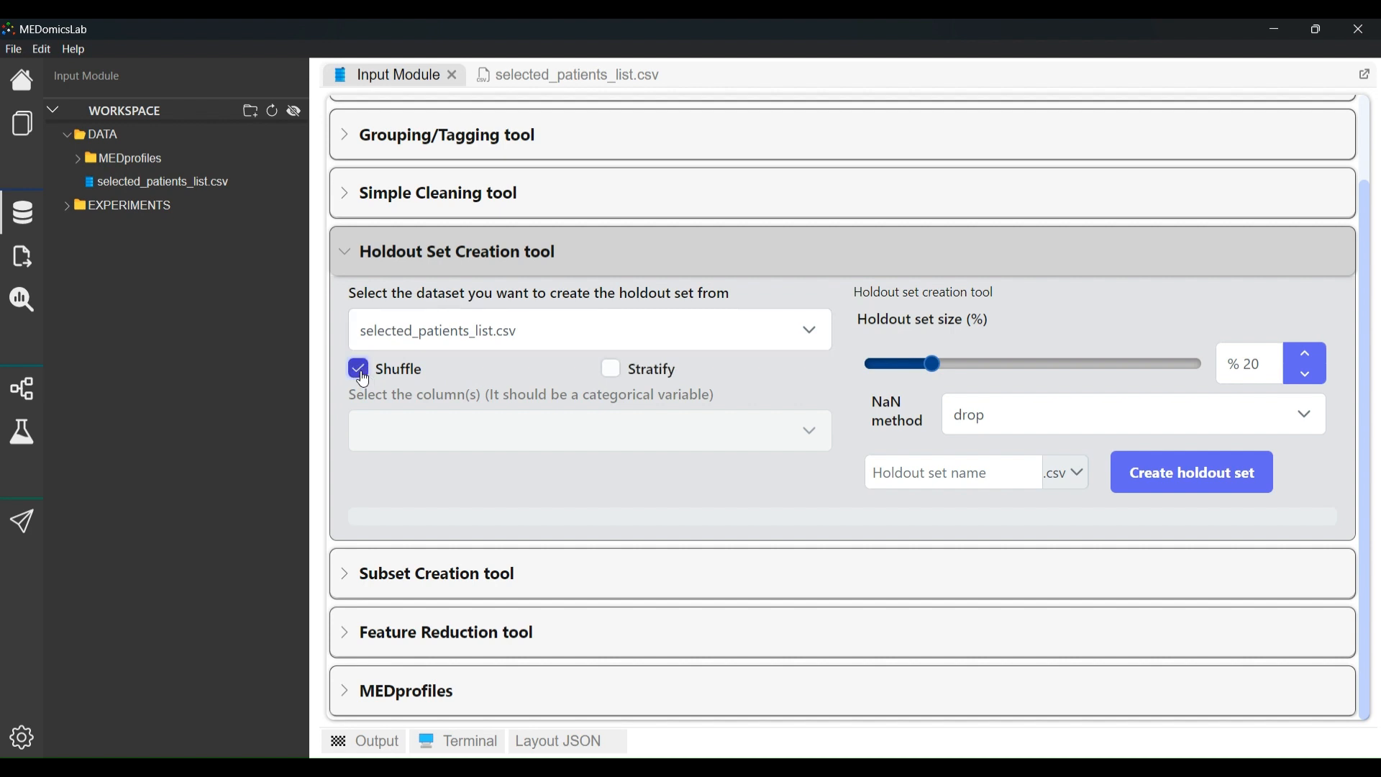
click(613, 375)
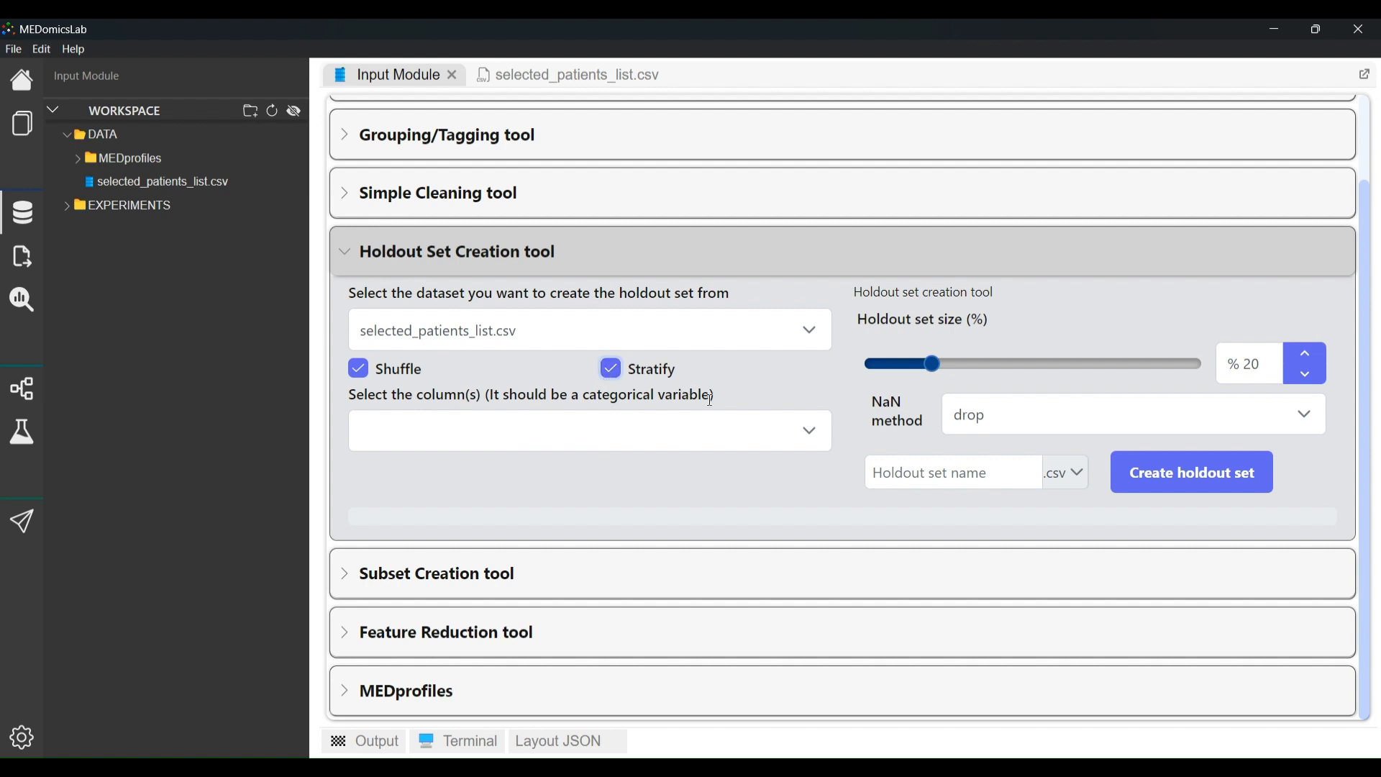
click(765, 442)
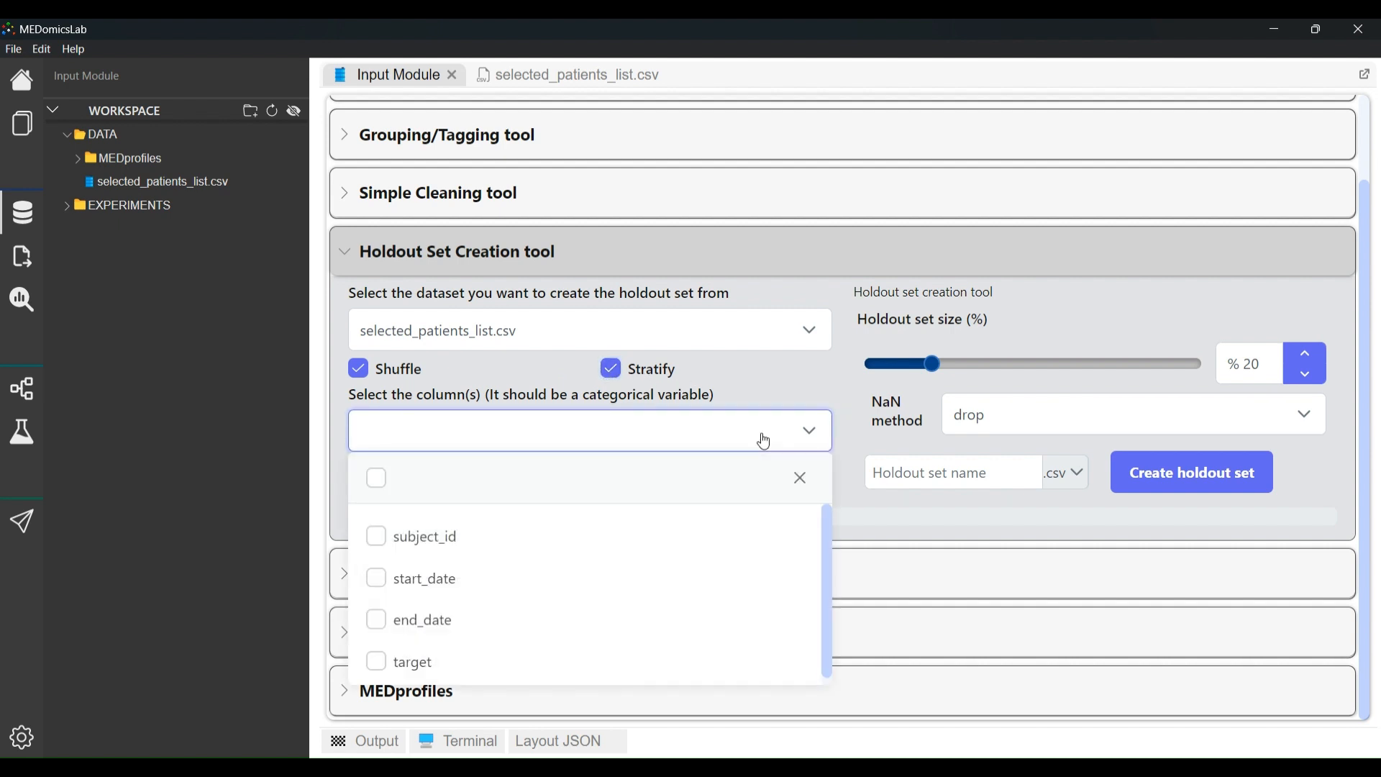
click(377, 674)
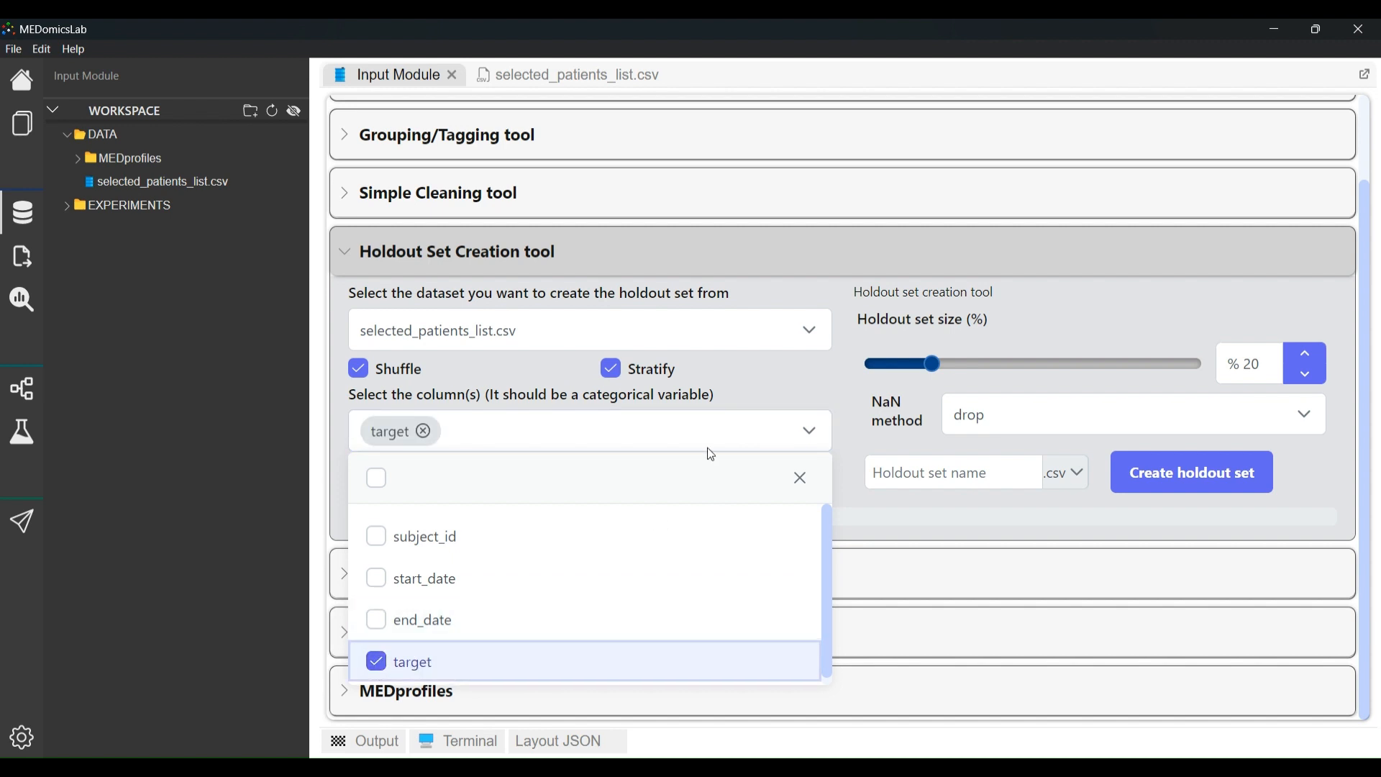
click(770, 384)
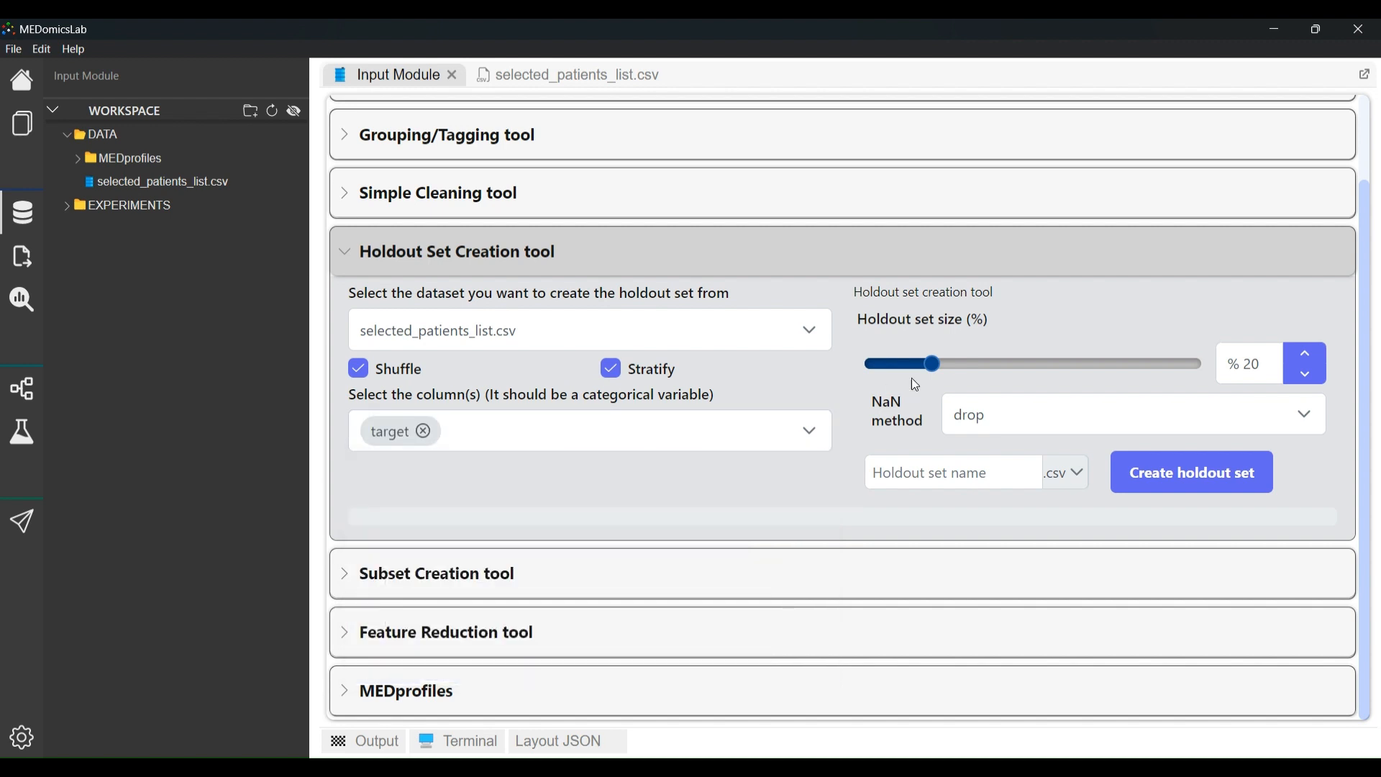
Try a larger holdout set size and bring it back to 20 %
drag(932, 366, 984, 365)
click(1304, 376)
click(1304, 375)
click(1304, 375)
click(1304, 376)
click(1304, 376)
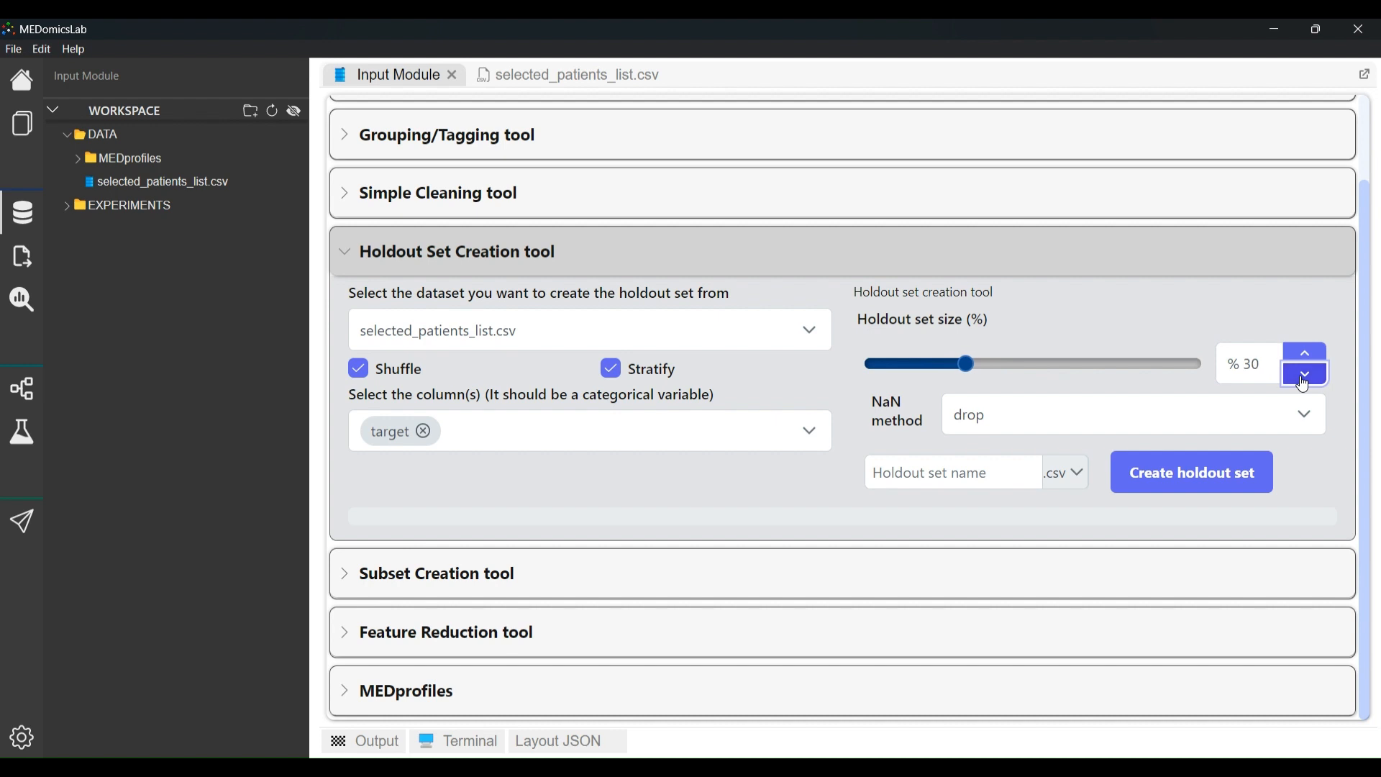
click(1304, 376)
click(1304, 375)
click(1304, 376)
click(1305, 375)
click(1304, 375)
click(1304, 375)
click(1304, 375)
click(1304, 375)
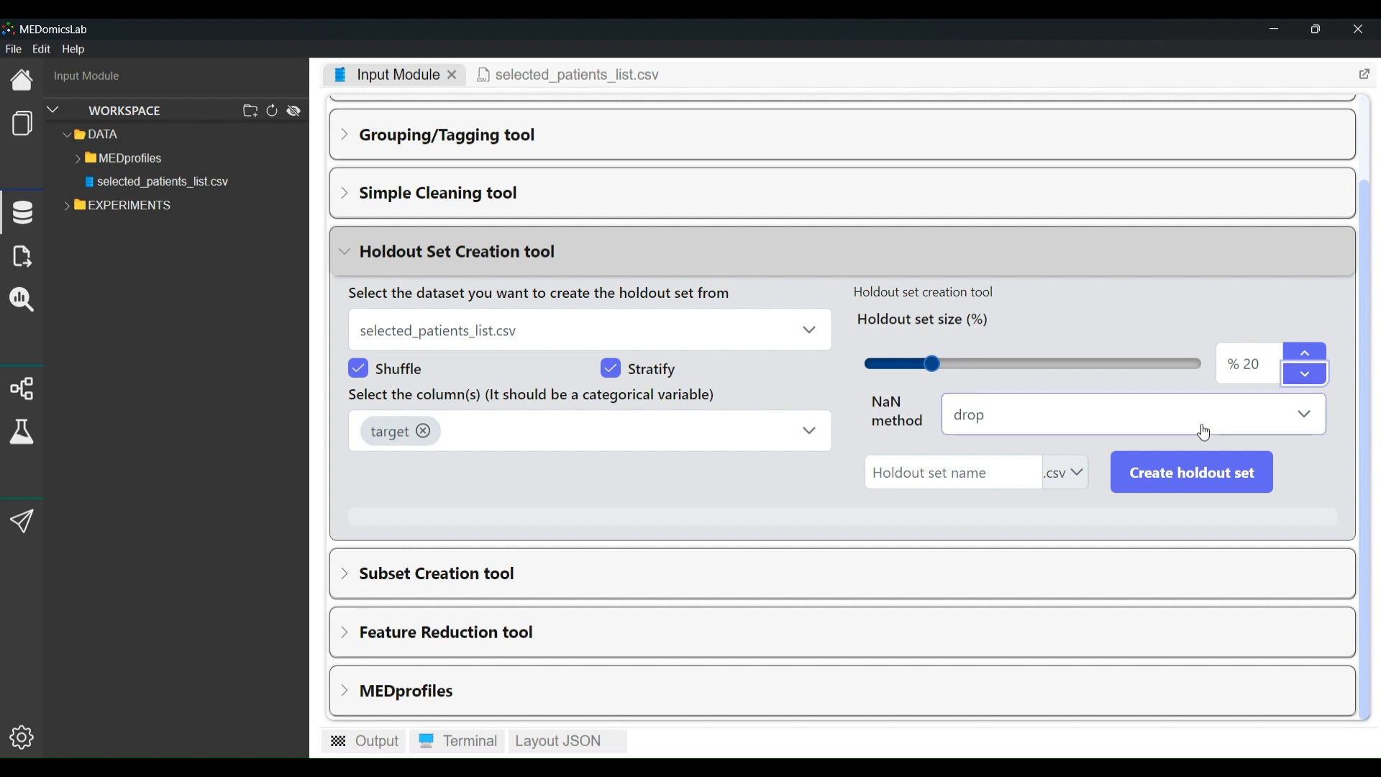
Keep drop as the NaN method and create the holdout set with the name holdout_patients
click(1309, 423)
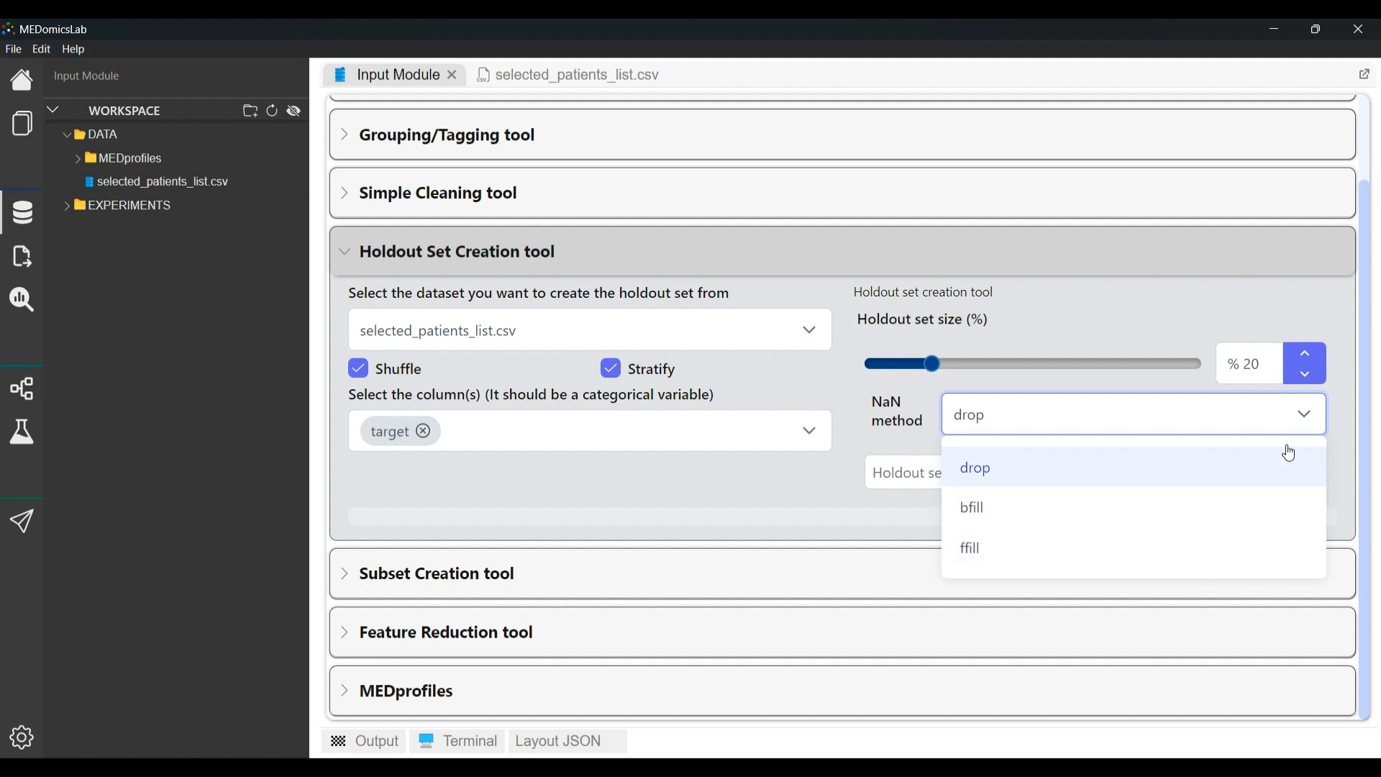
click(1337, 422)
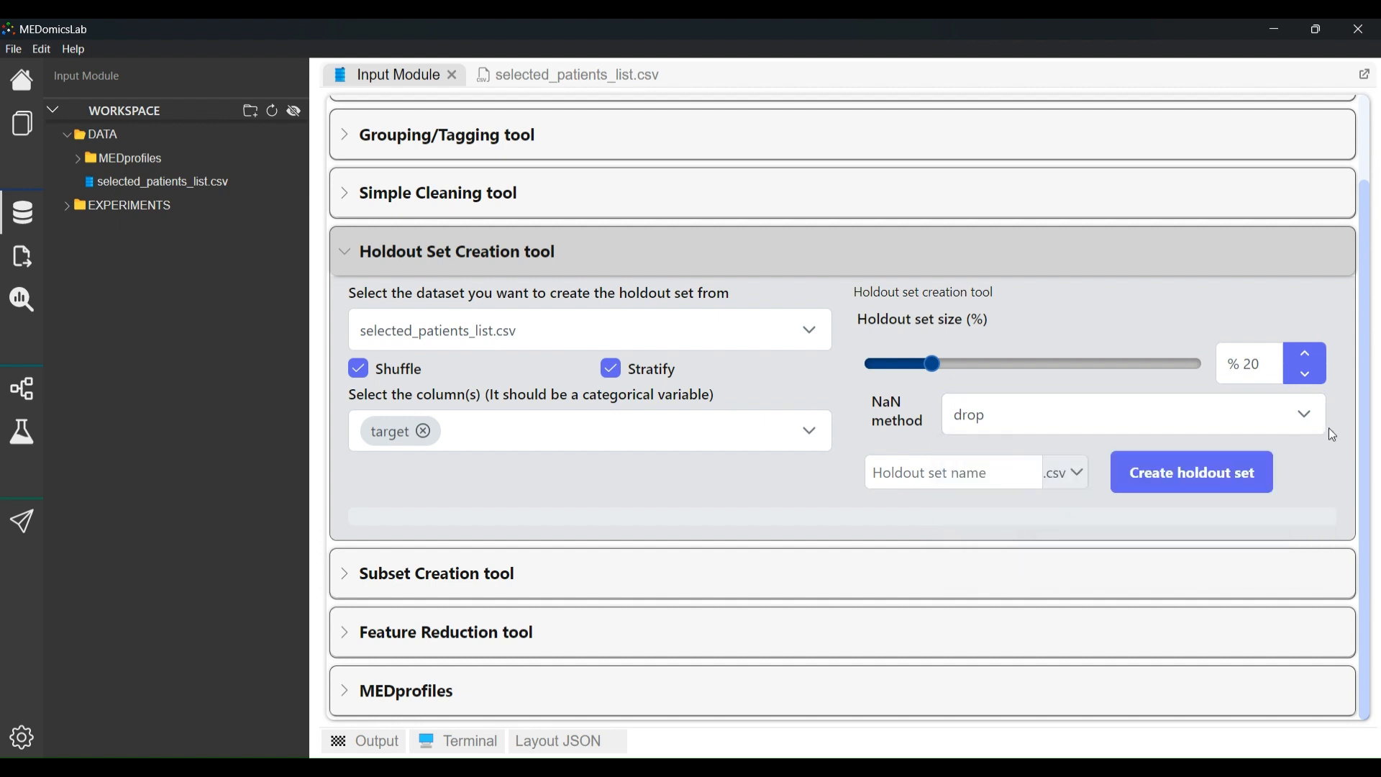
click(984, 475)
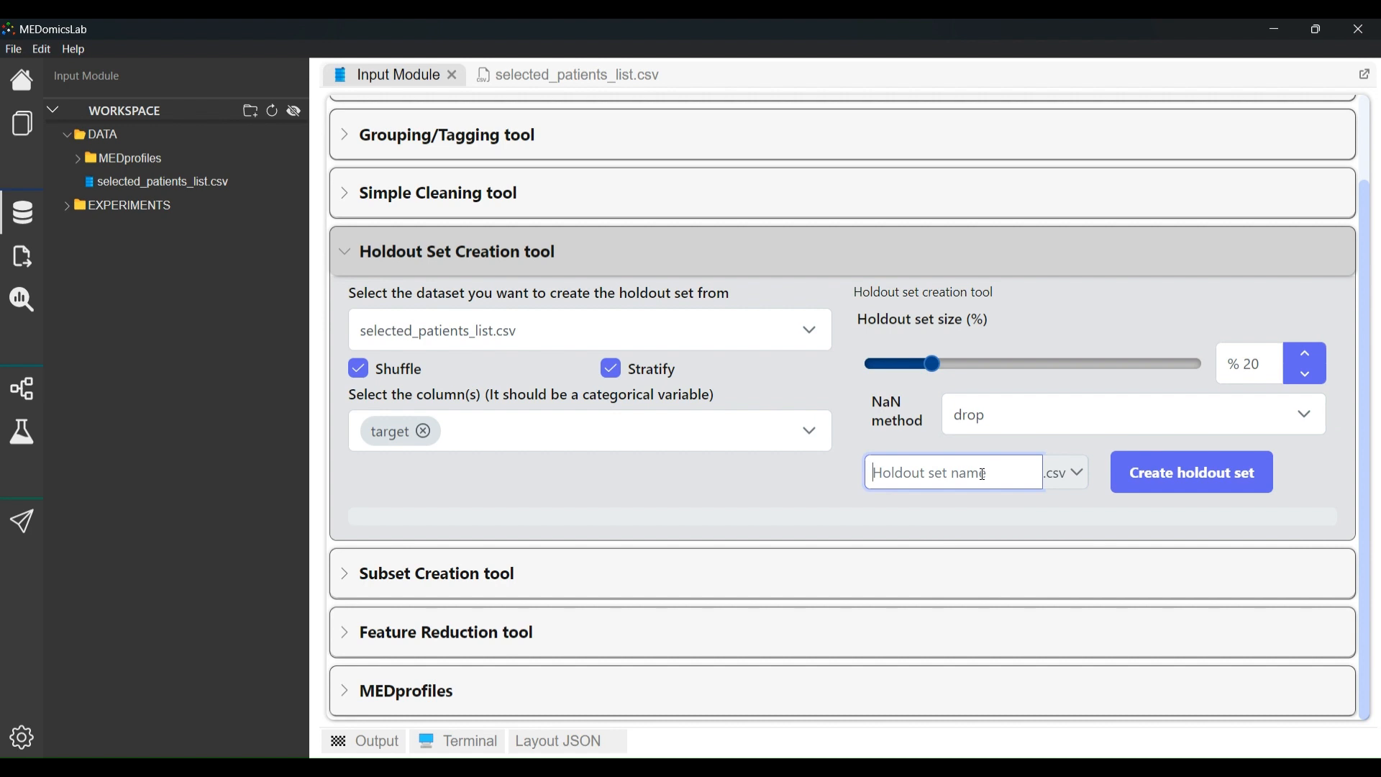
text(holdout_atpatients)
click(1206, 476)
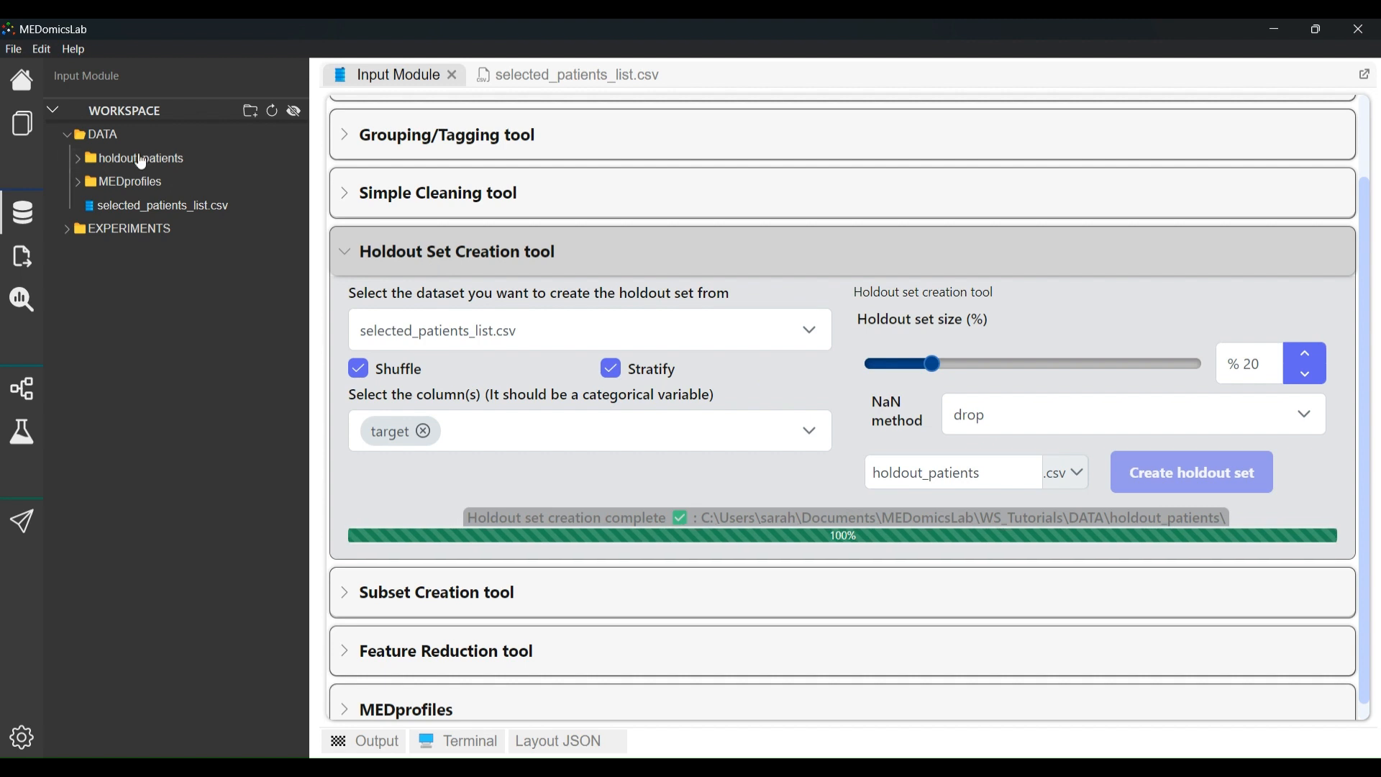
Open holdout_selected_patients_list.csv and learning_selected_patients_list.csv from the holdout_patients folder and look through the learning set's rows
click(79, 165)
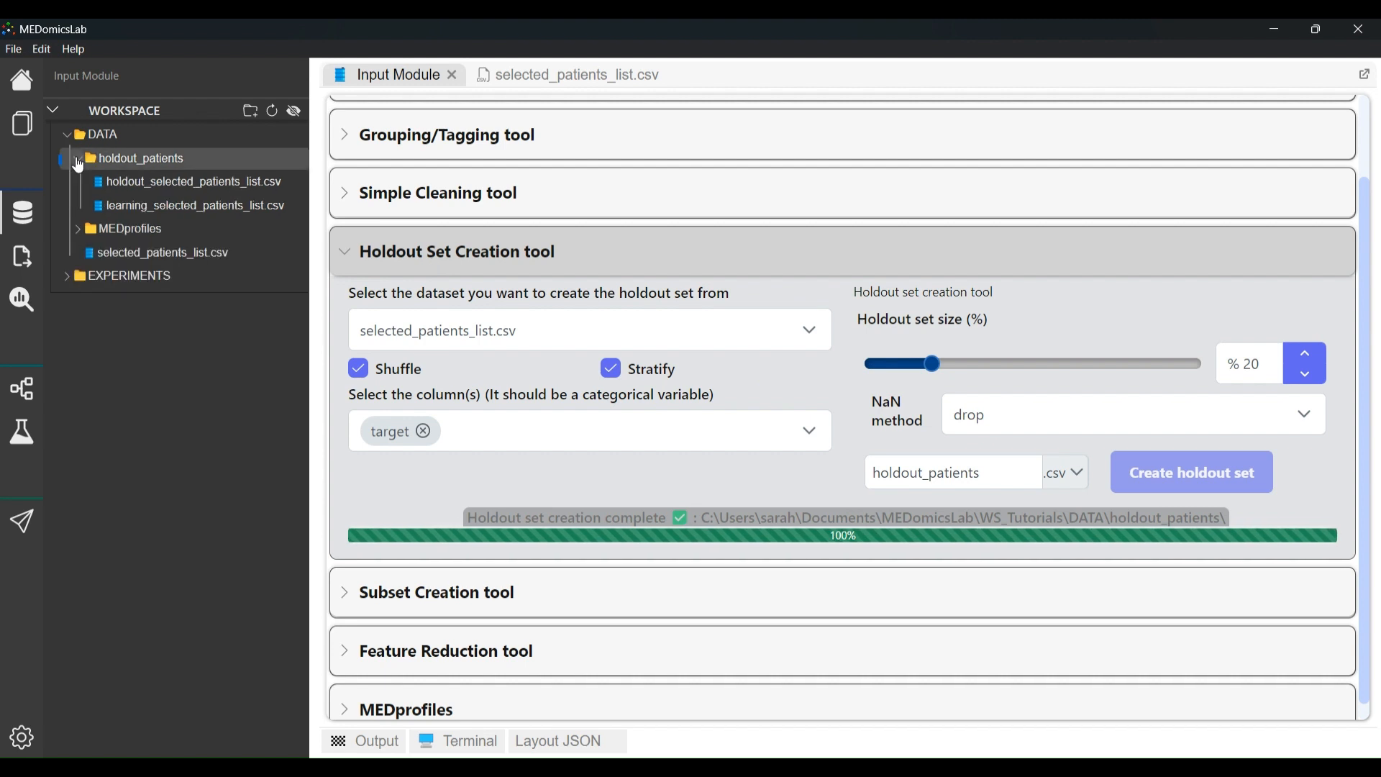
double_click(129, 185)
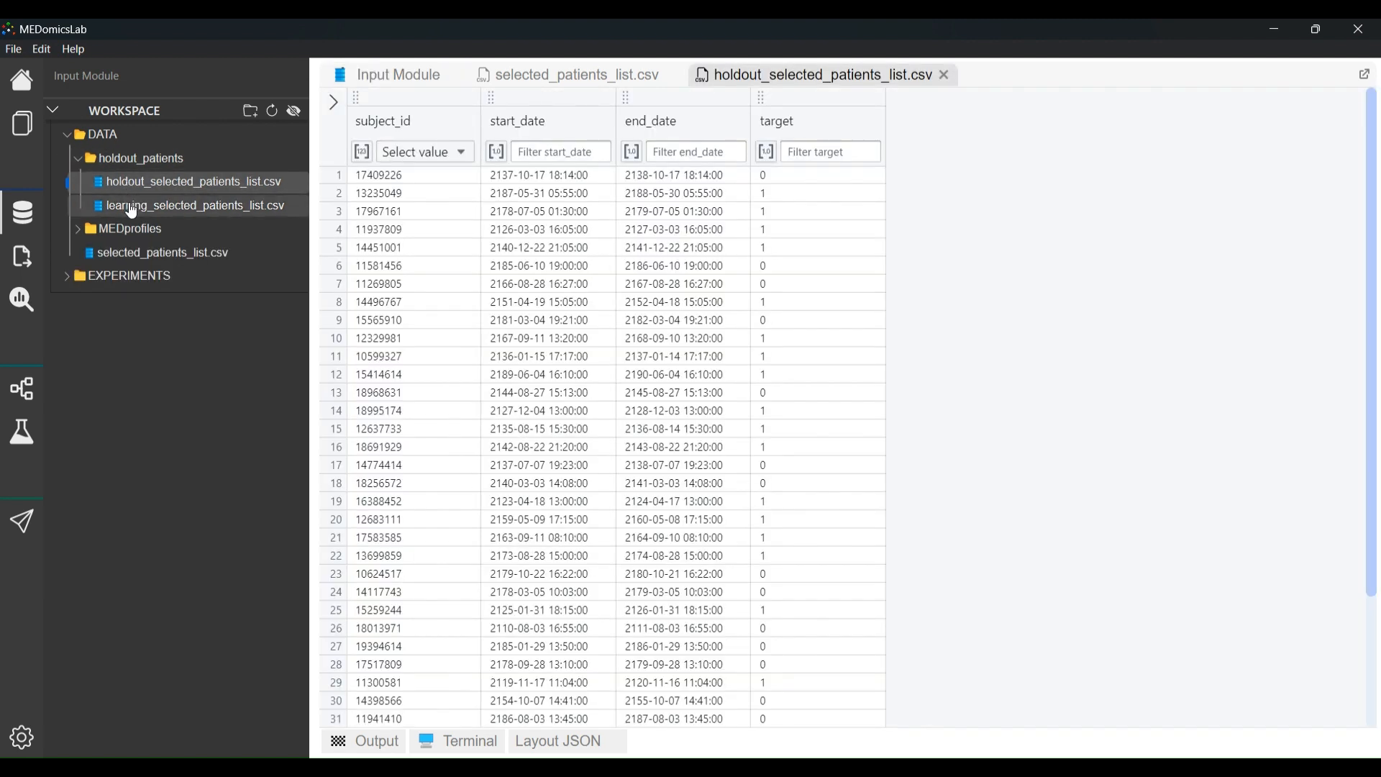
double_click(131, 207)
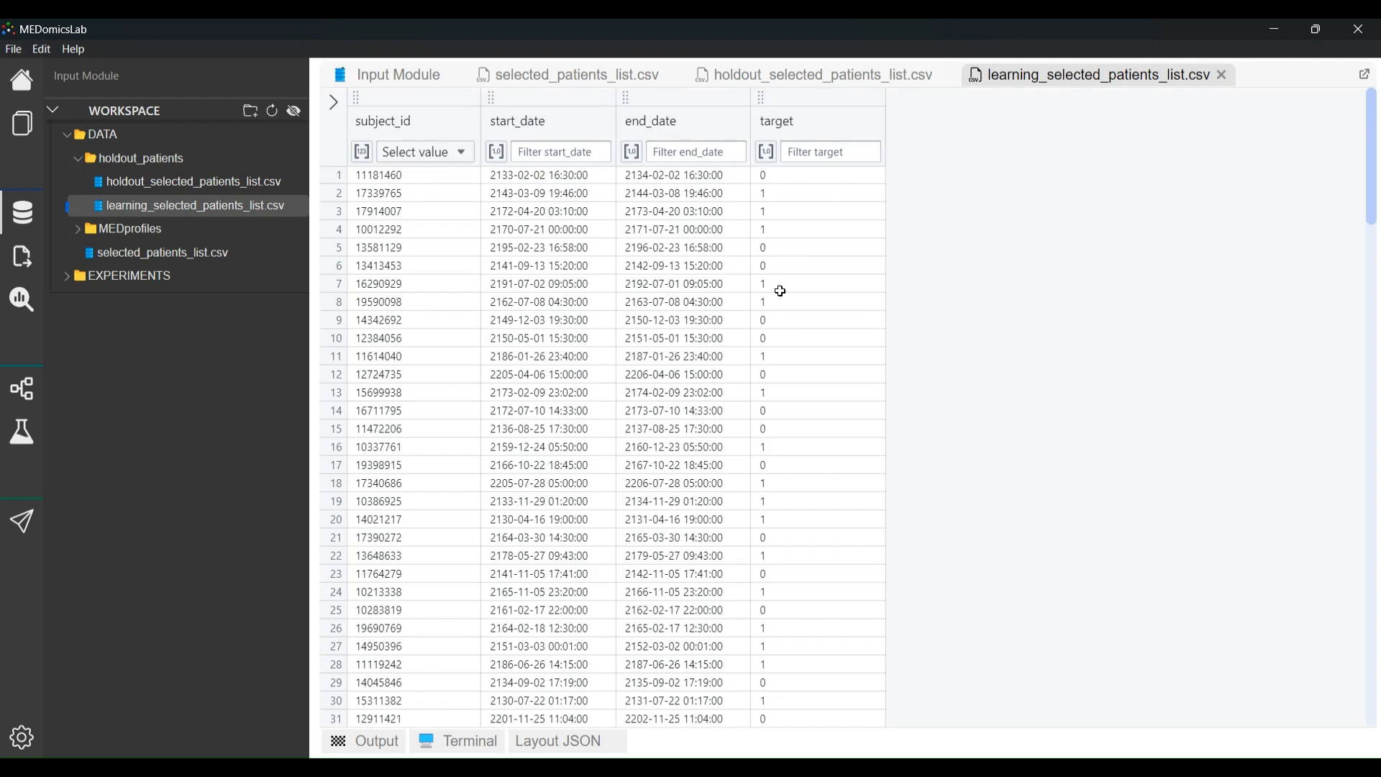
scroll(793, 411, down, 7)
scroll(793, 411, down, 20)
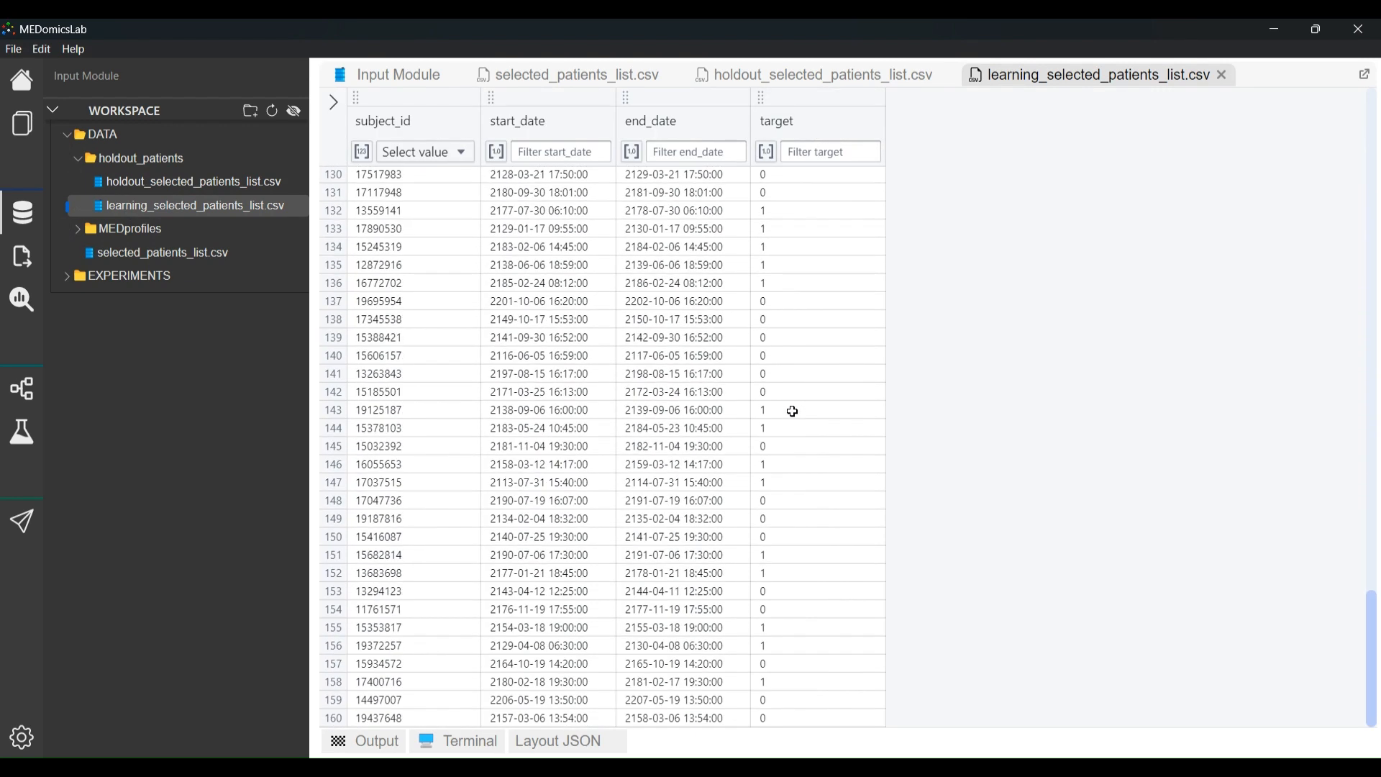
Compare the rows and target values of the opened holdout and learning patient lists
click(823, 78)
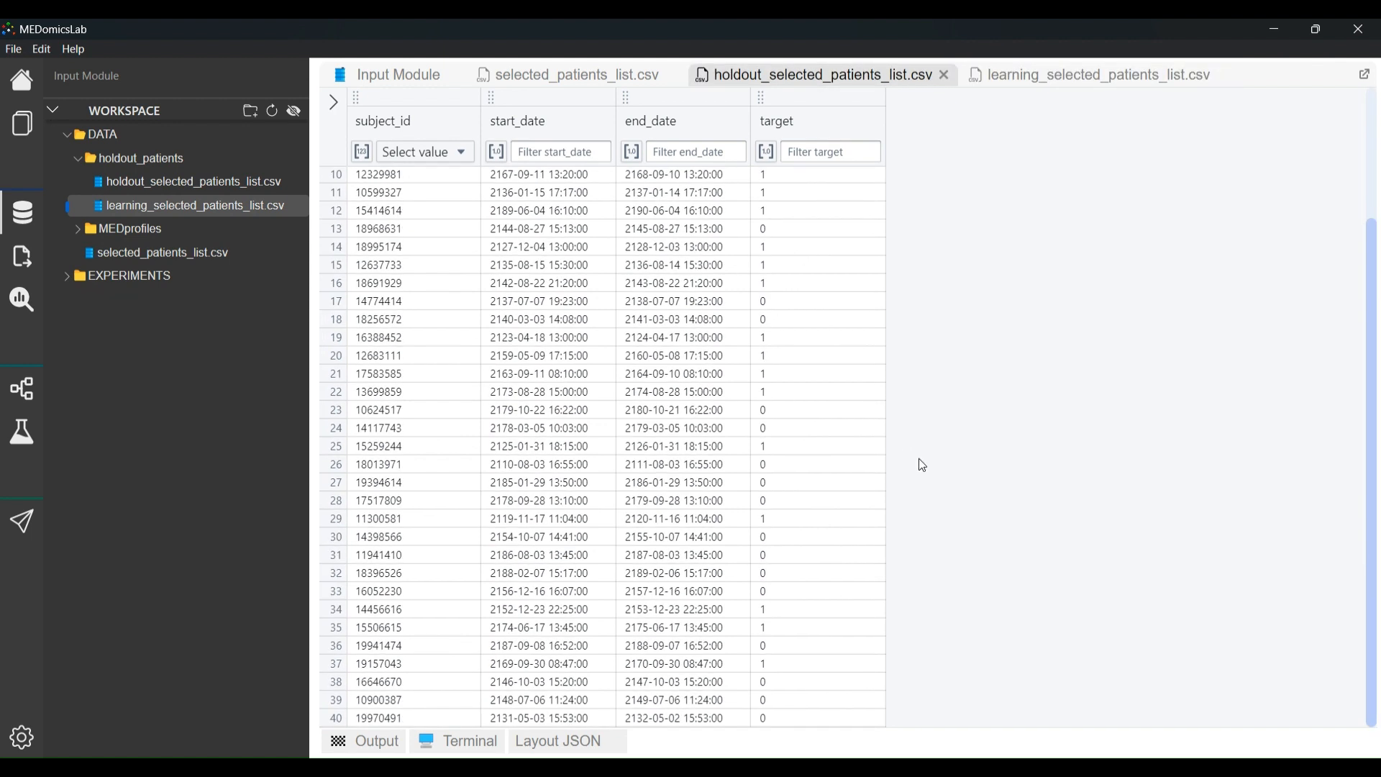
scroll(950, 502, up, 3)
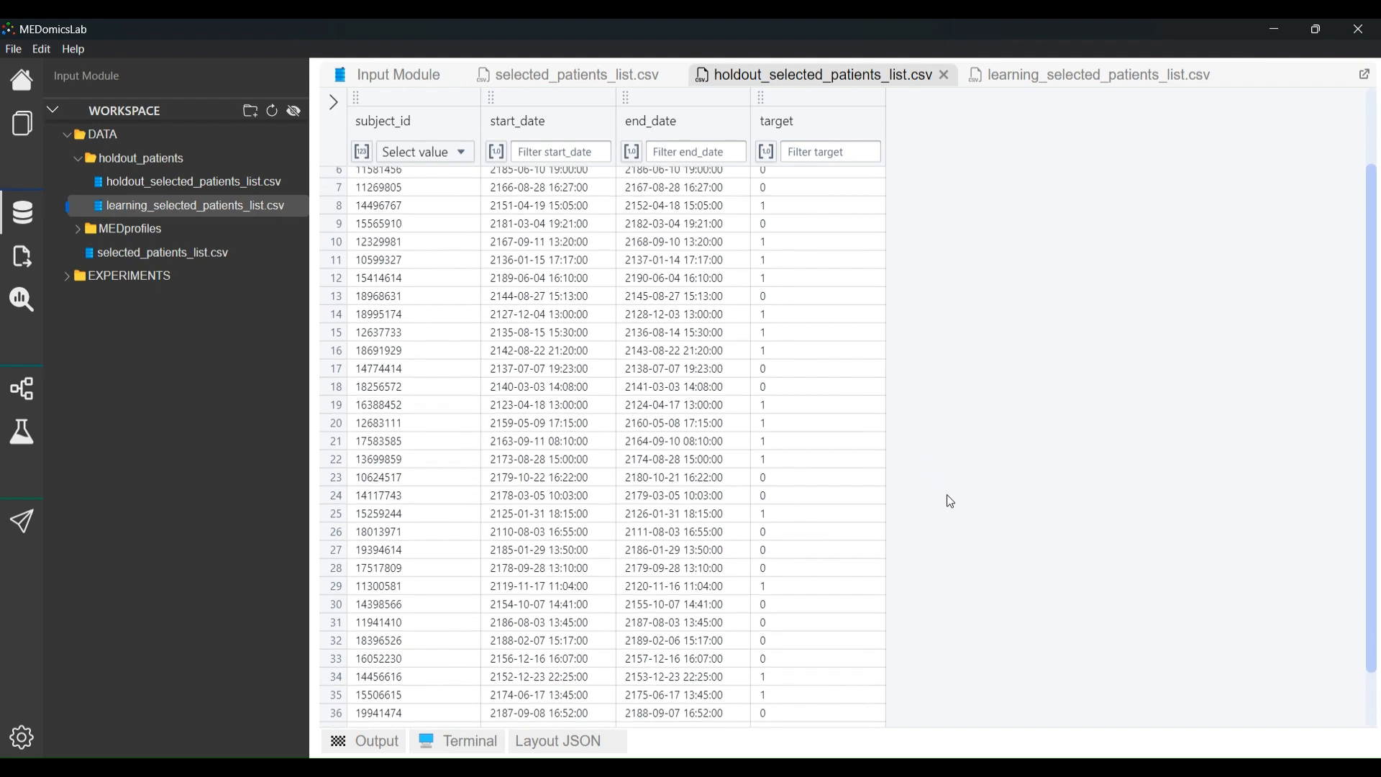
click(1108, 78)
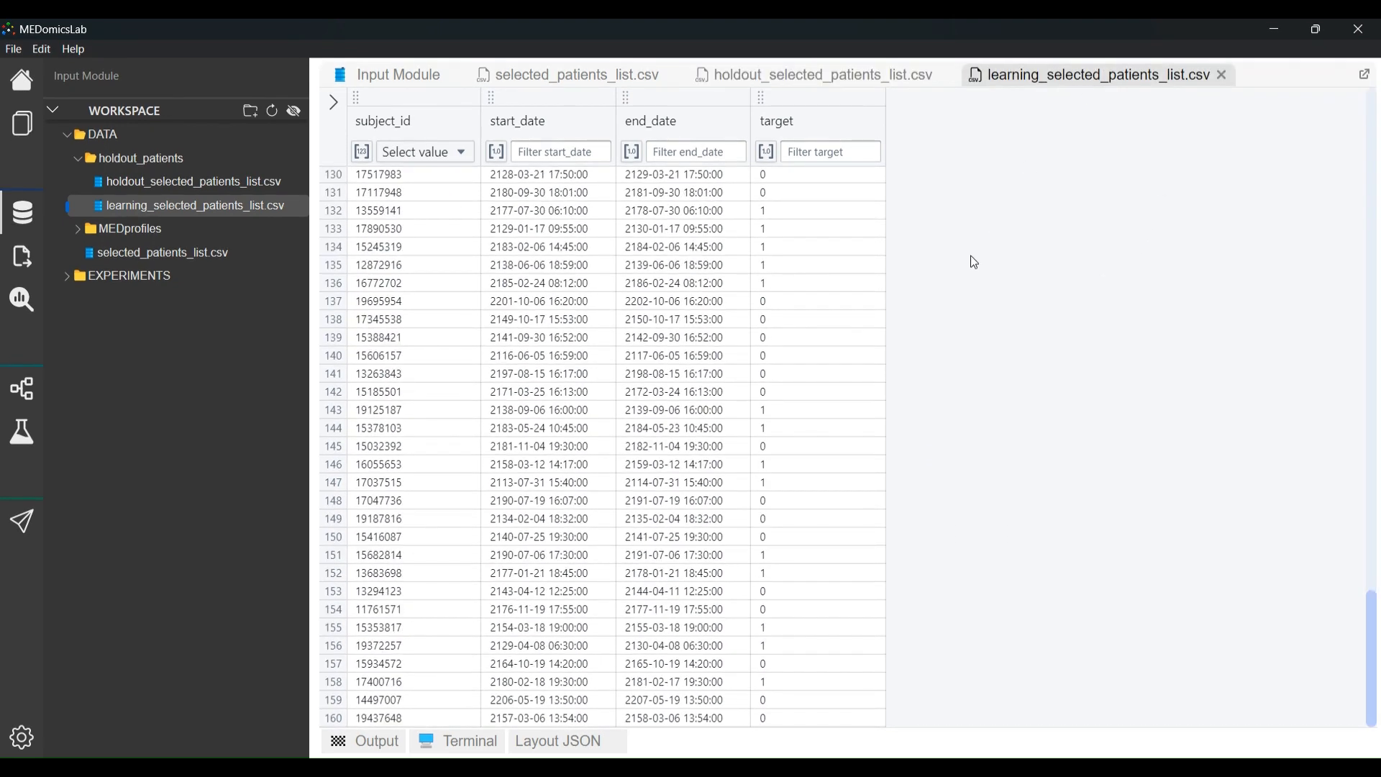
scroll(970, 256, up, 20)
scroll(970, 256, up, 17)
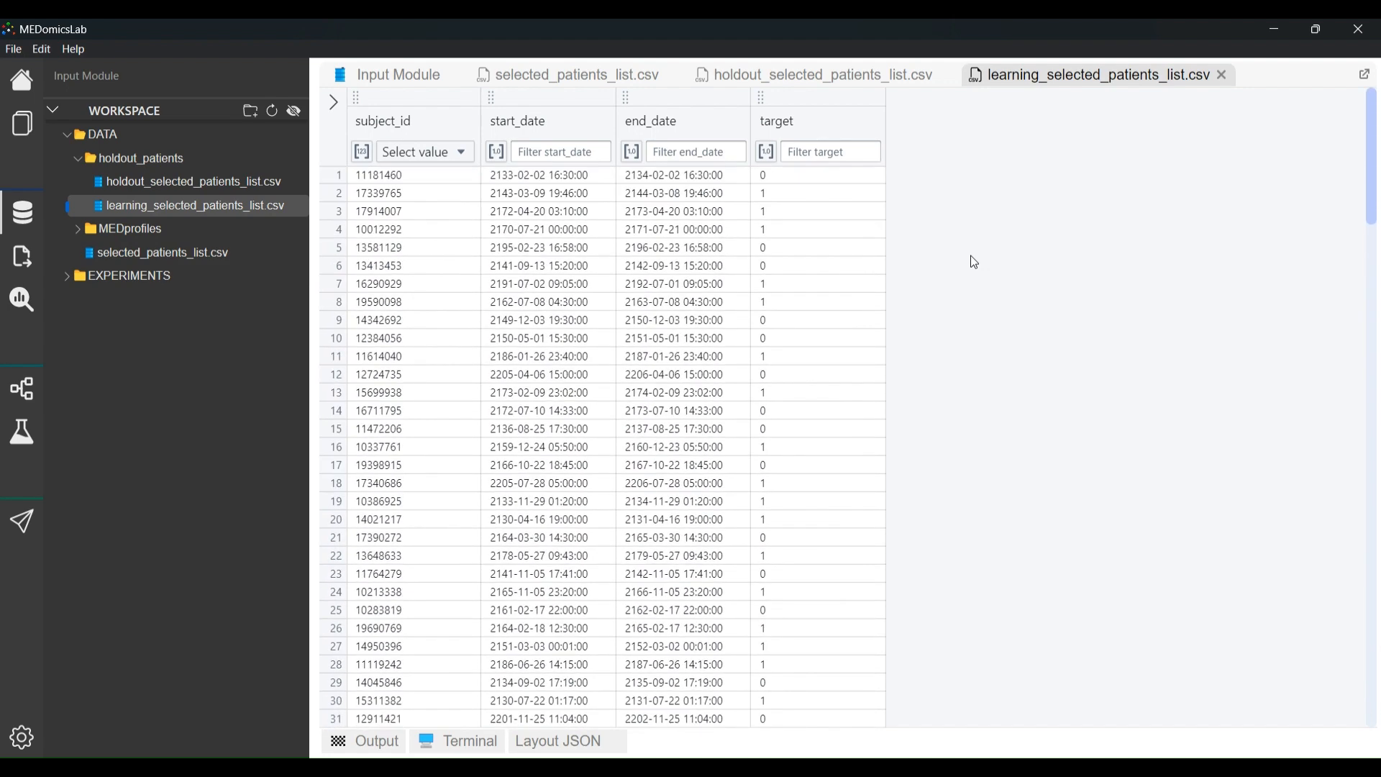
Close the three opened patient list files and collapse the Holdout Set Creation tool
click(1223, 77)
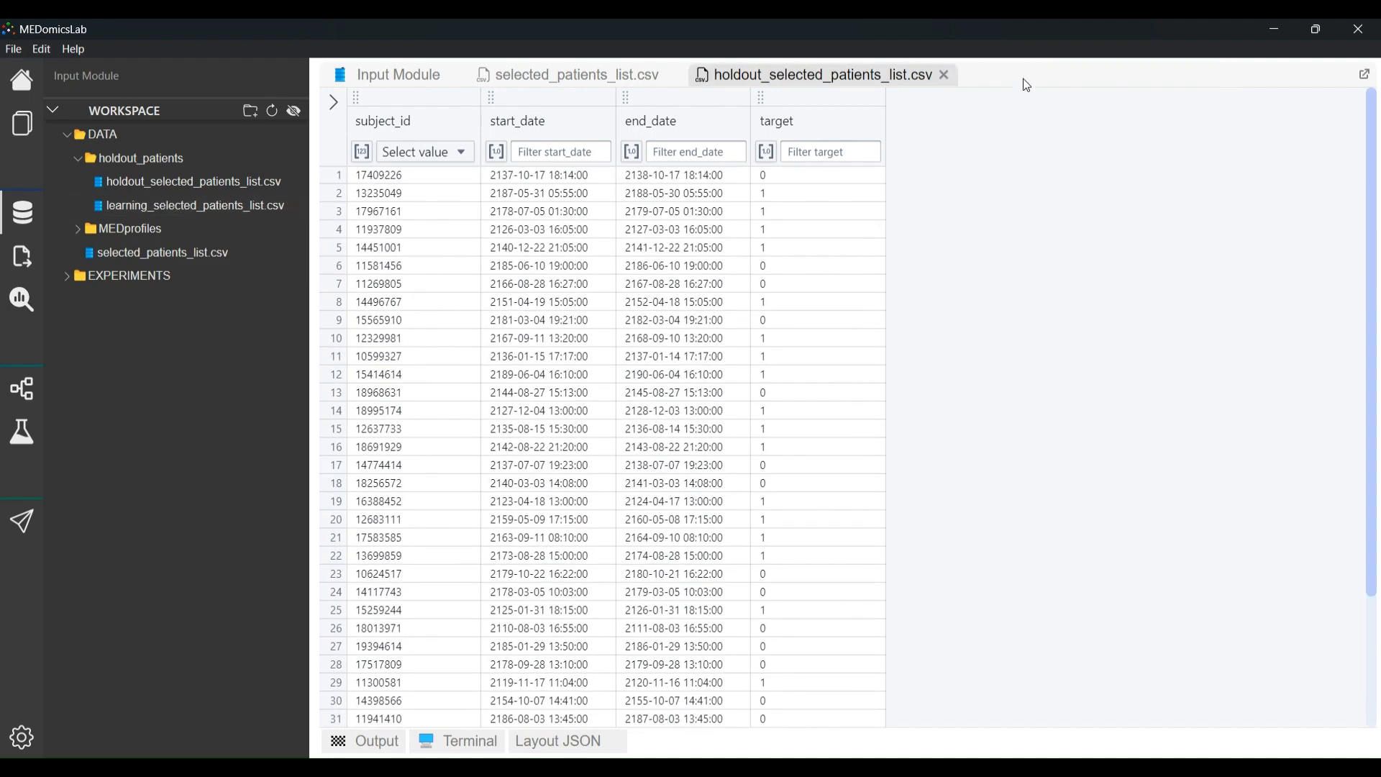
click(943, 75)
click(669, 79)
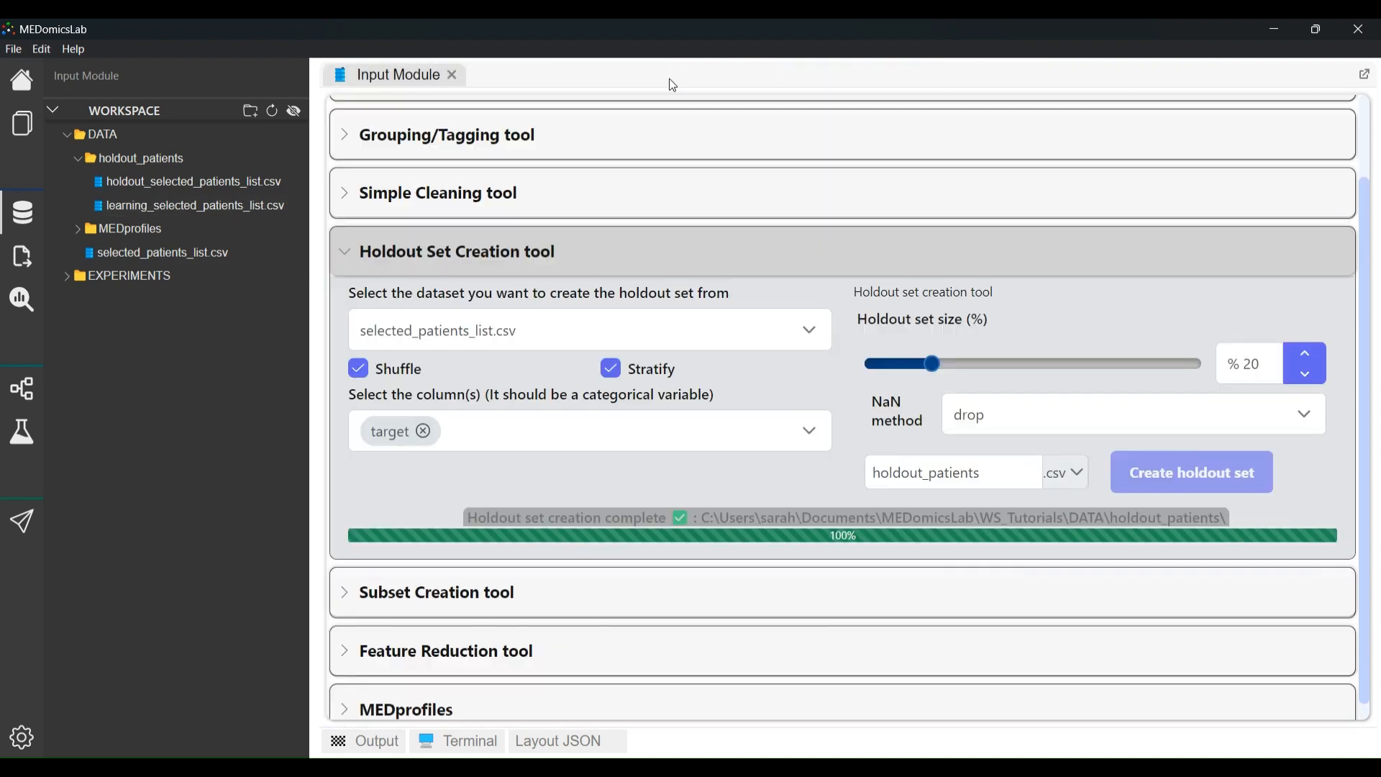
click(427, 270)
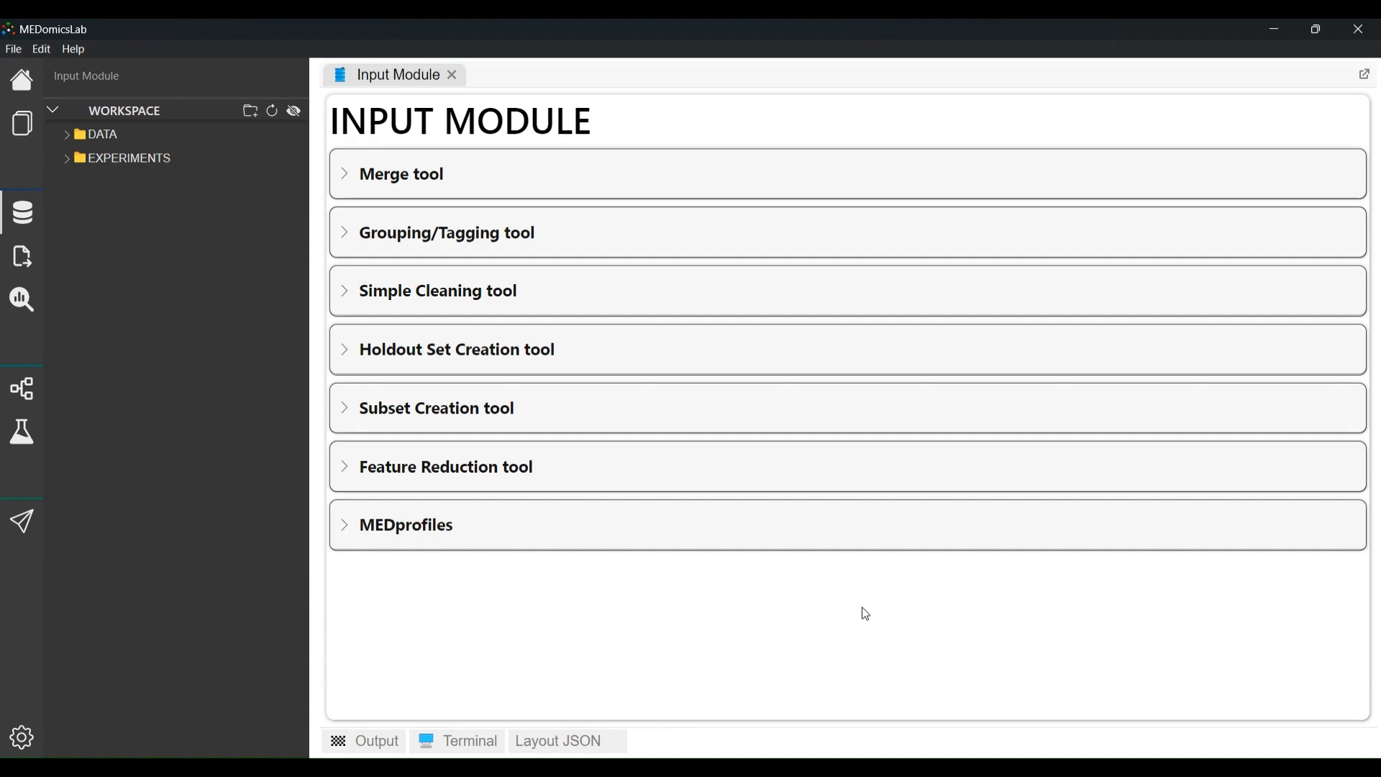
Expand the Subset Creation tool and load selected_patients_list.csv into it
click(353, 417)
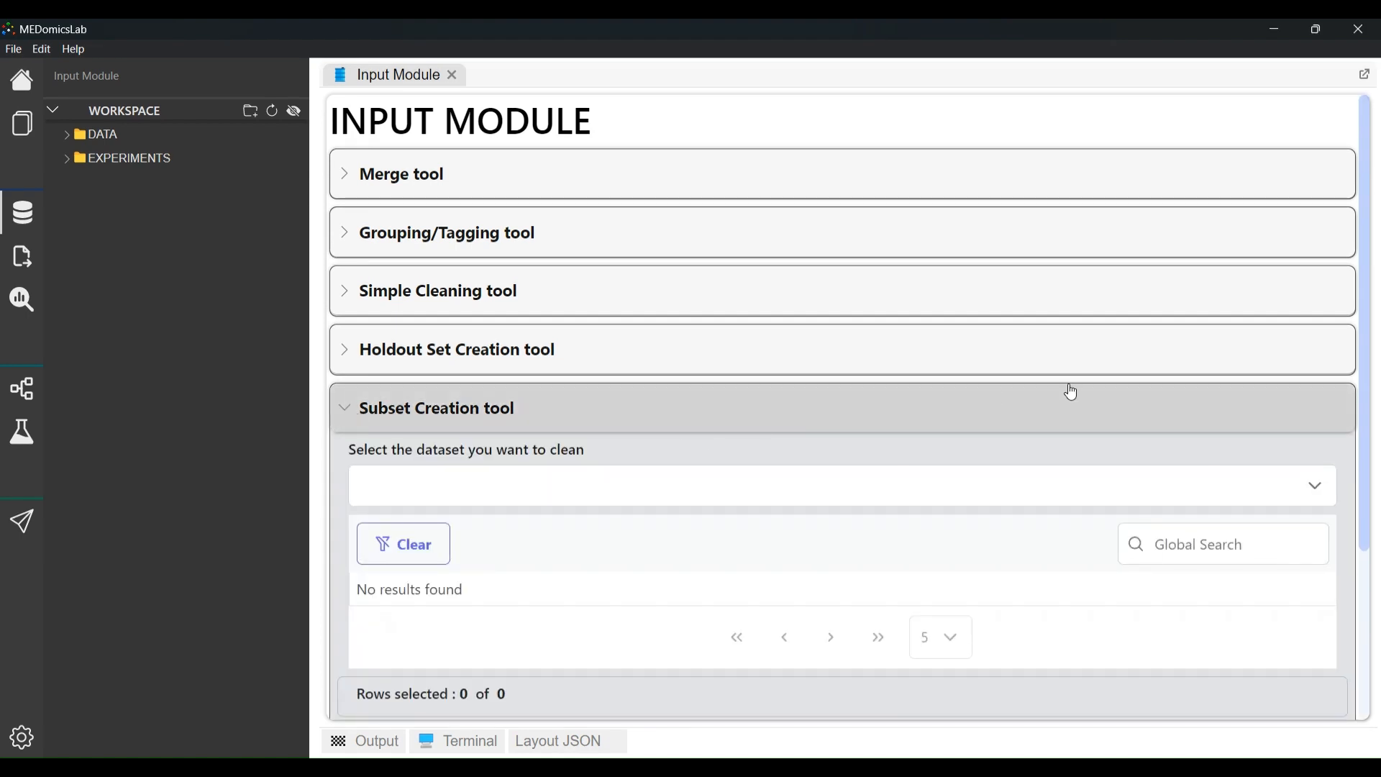
scroll(1071, 391, down, 3)
scroll(1070, 391, down, 1)
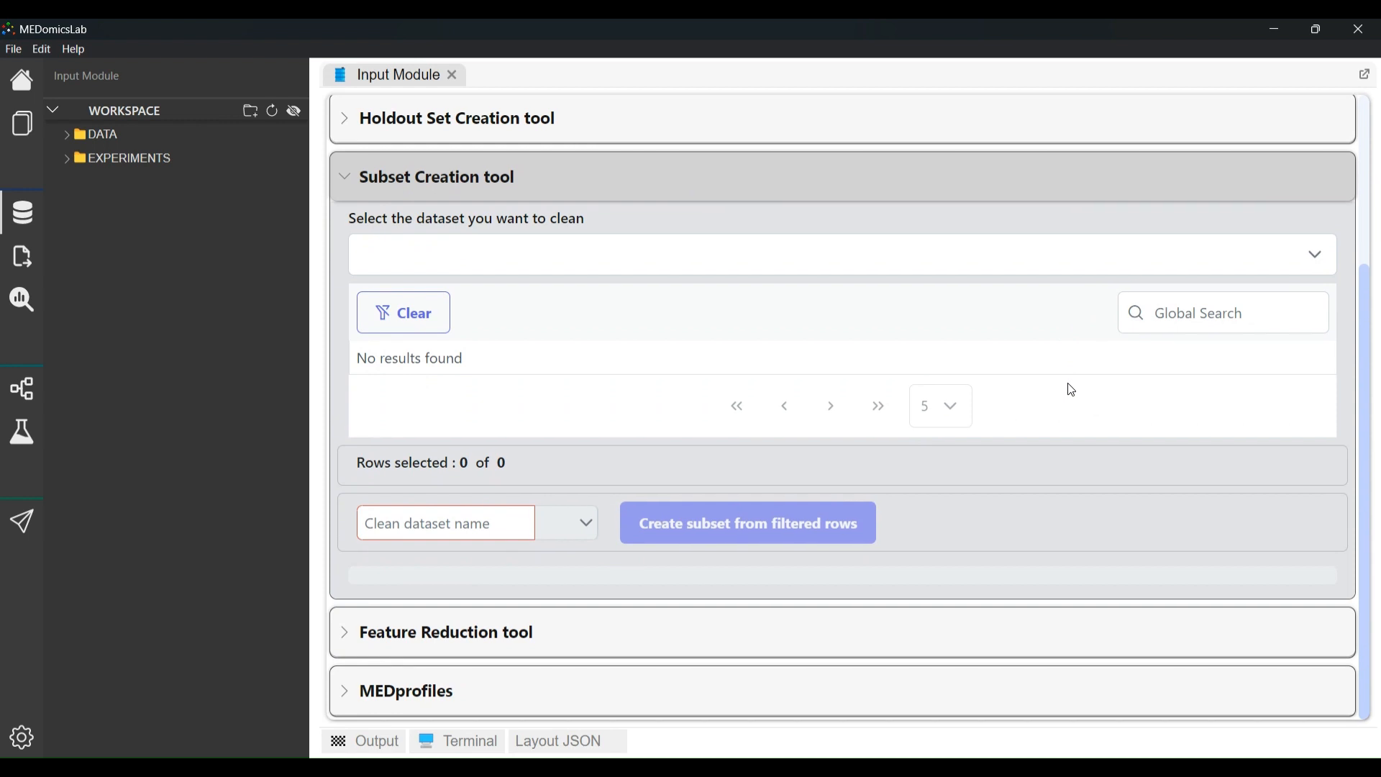
click(1320, 262)
click(1256, 306)
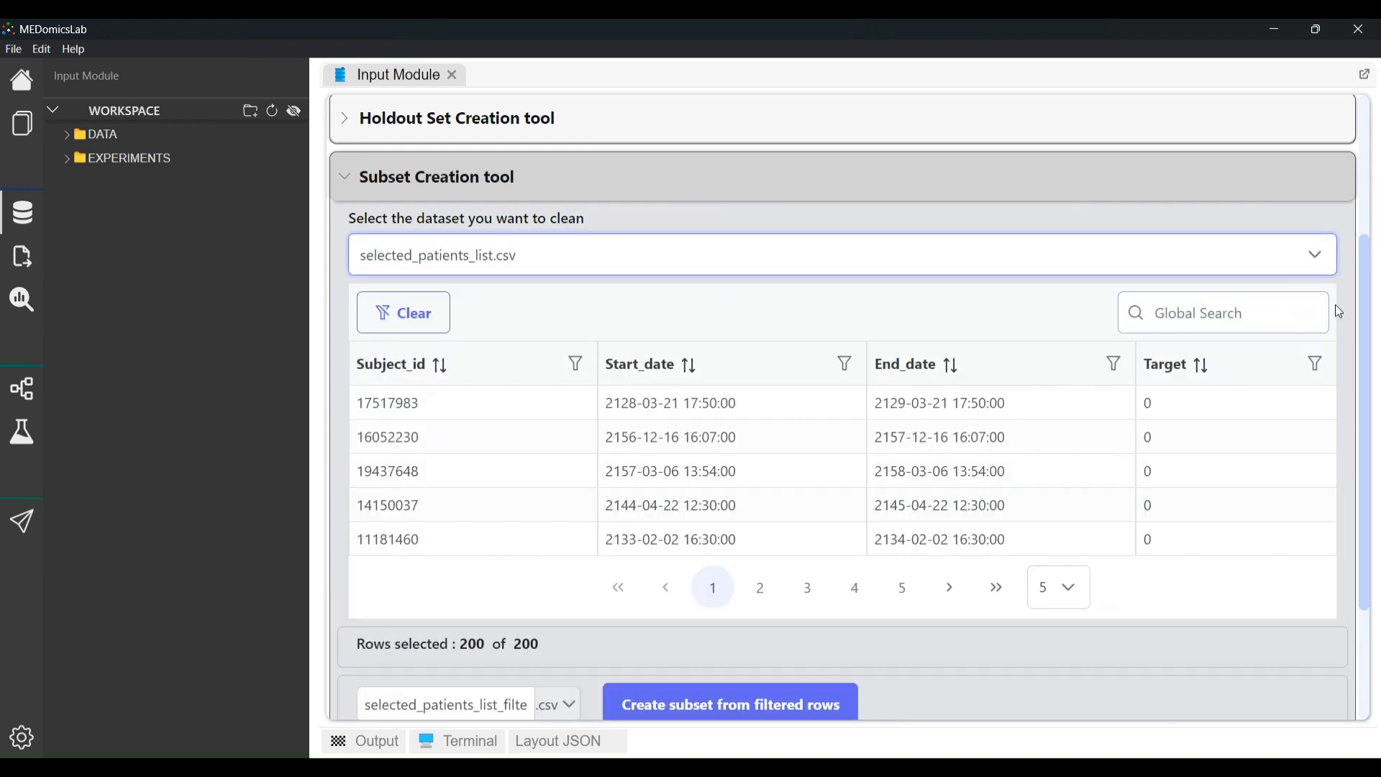
Page through the loaded patient rows to the last page and return to the first page
scroll(1350, 313, down, 1)
scroll(1349, 308, down, 2)
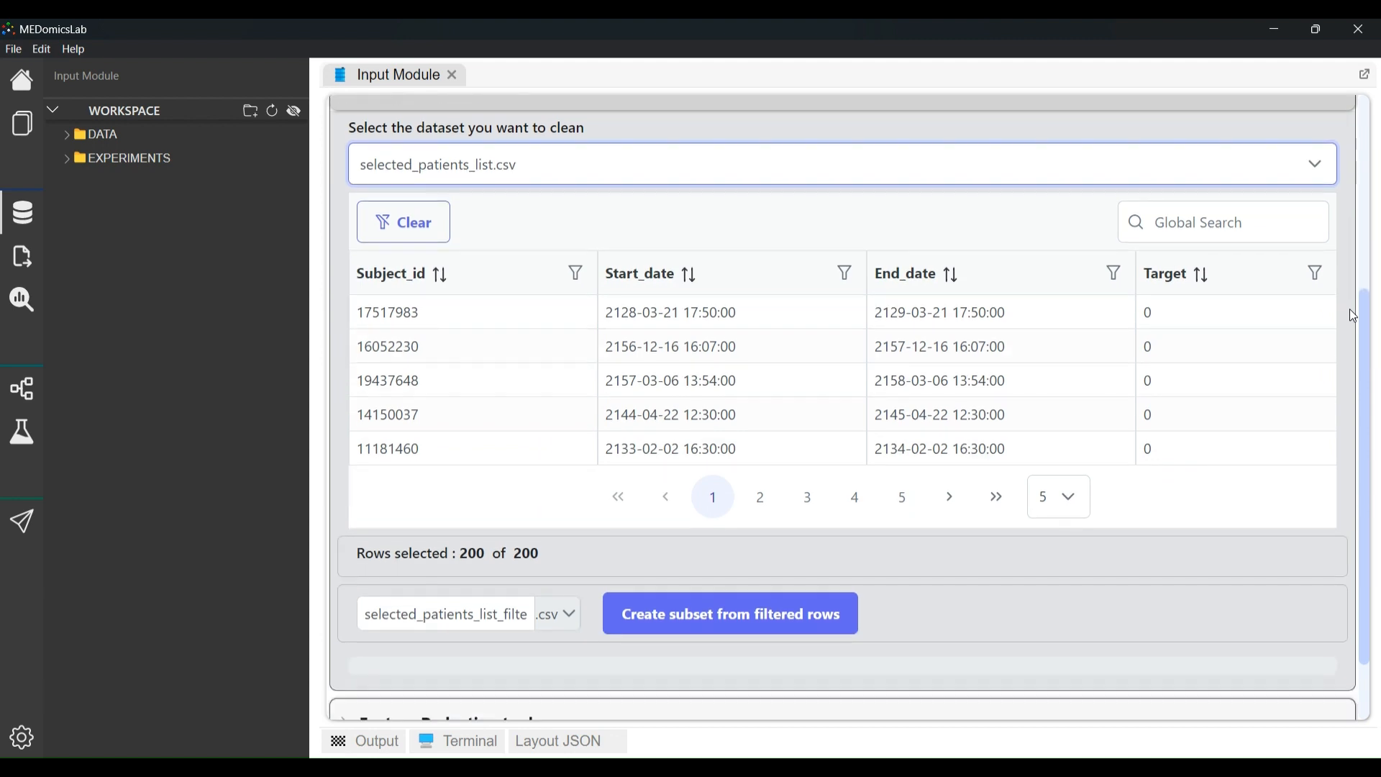
click(763, 497)
click(997, 498)
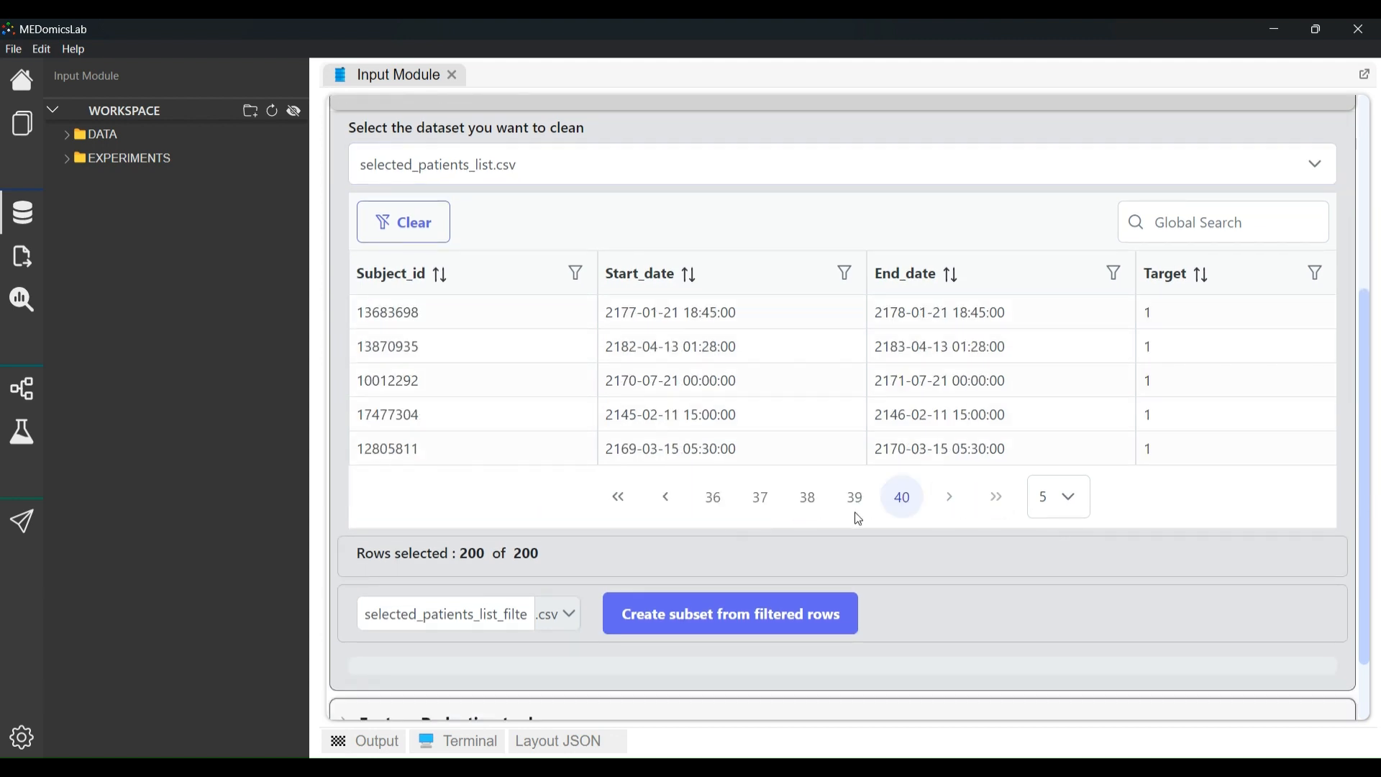
click(618, 510)
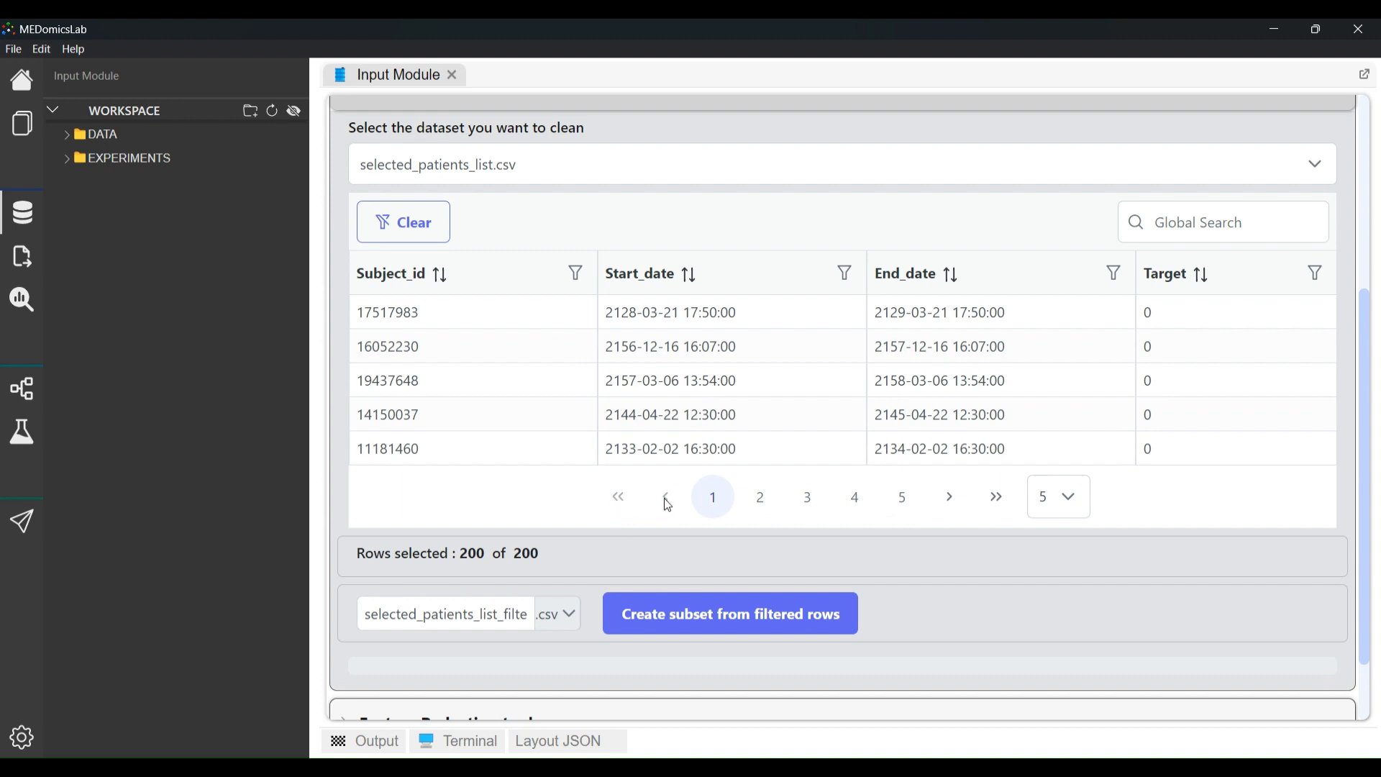
Filter the patient rows with a global search for 1751
click(1181, 228)
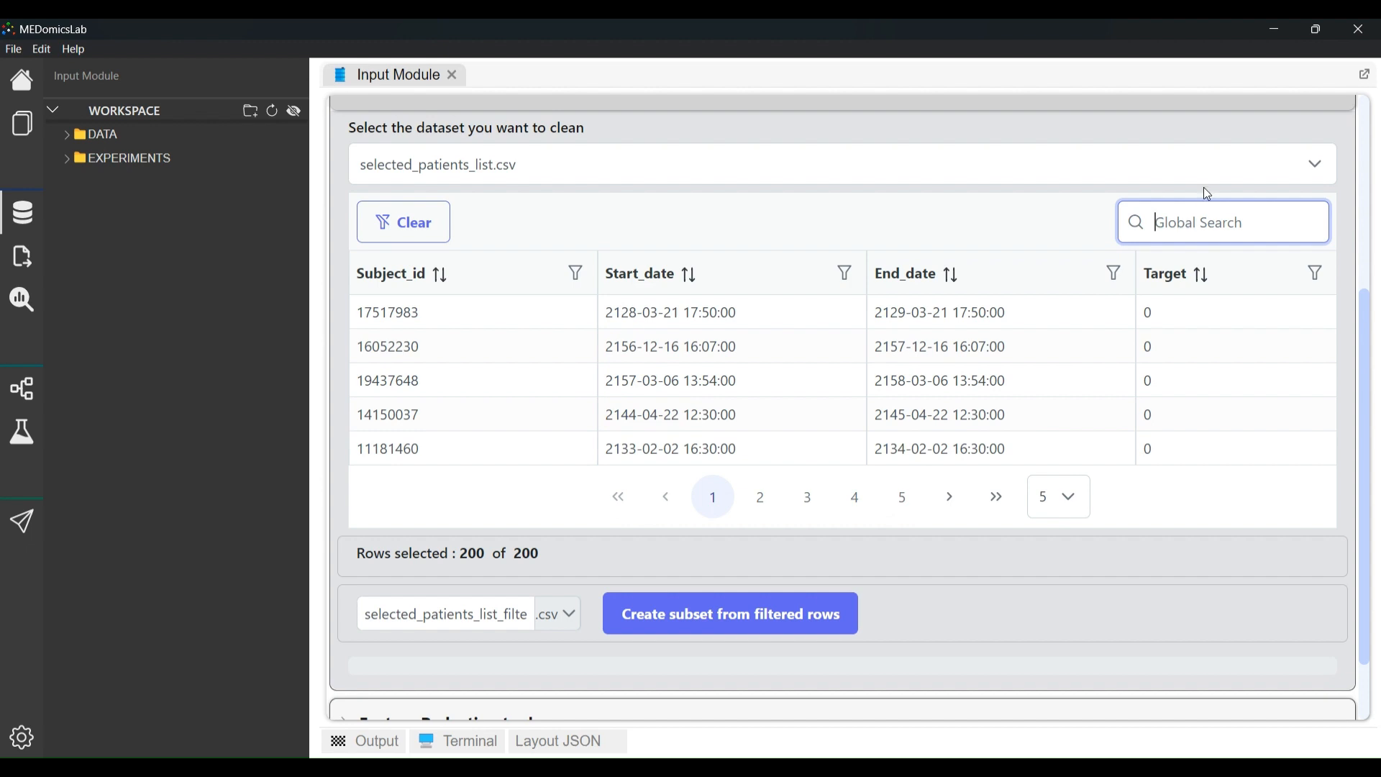
text(17)
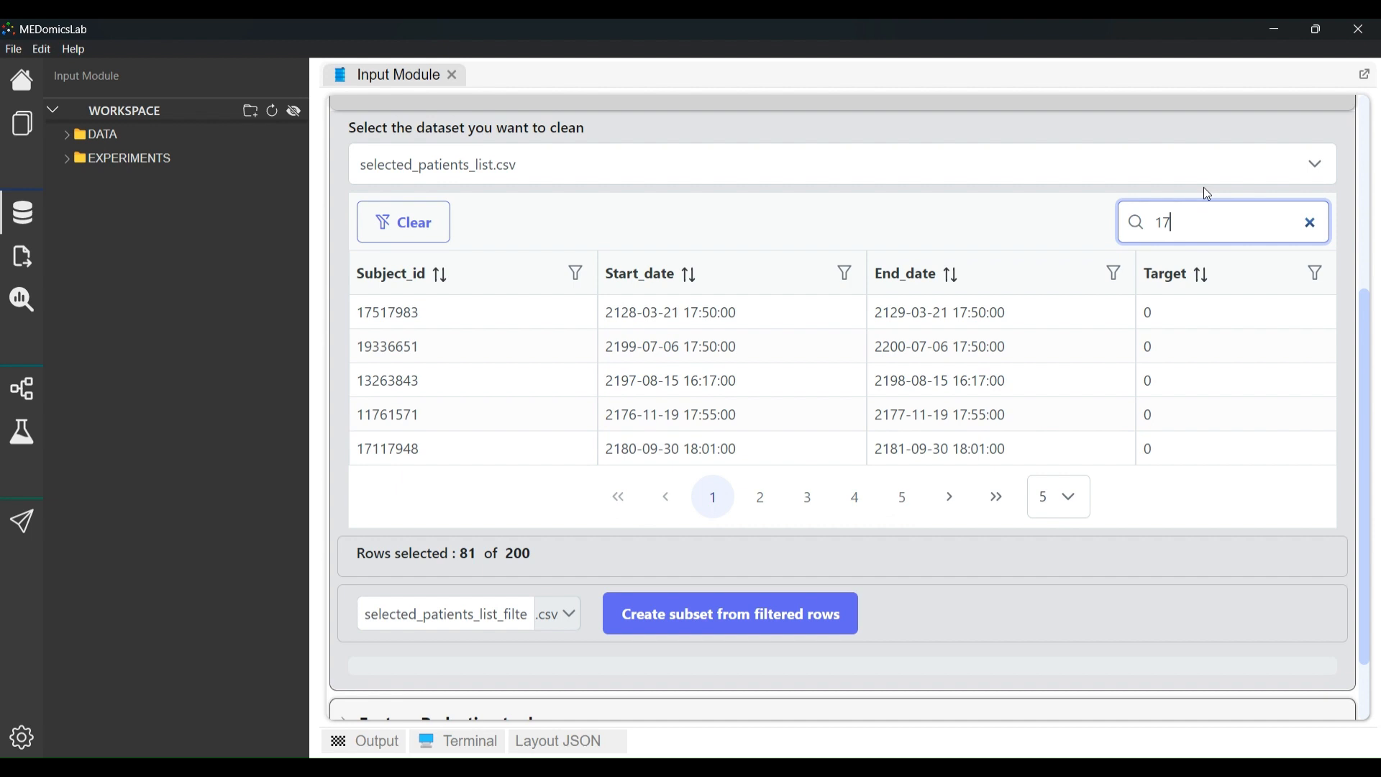
text(5)
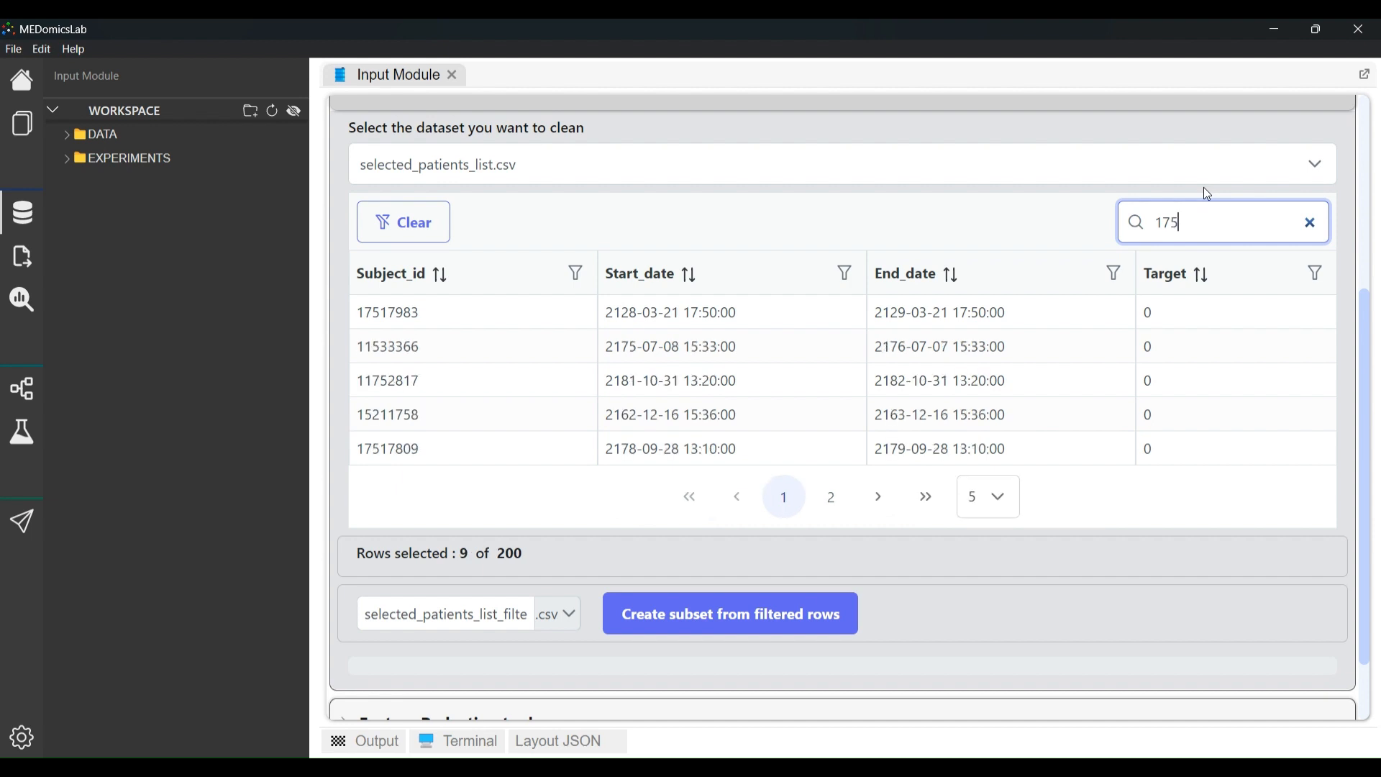
text(1)
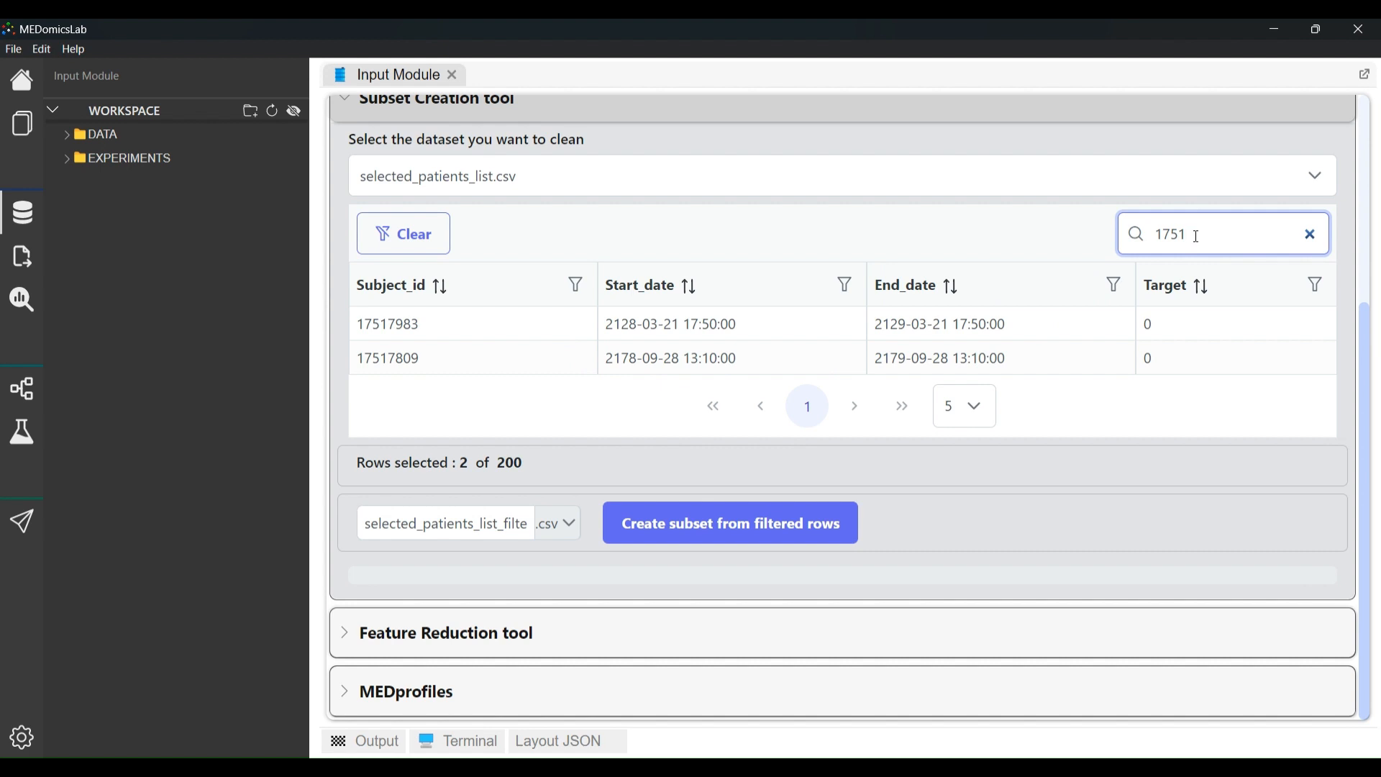
Change the global search of the patient rows to 2128, and clear the search
key(BackSpace)
key(BackSpace)
key(BackSpace)
key(BackSpace)
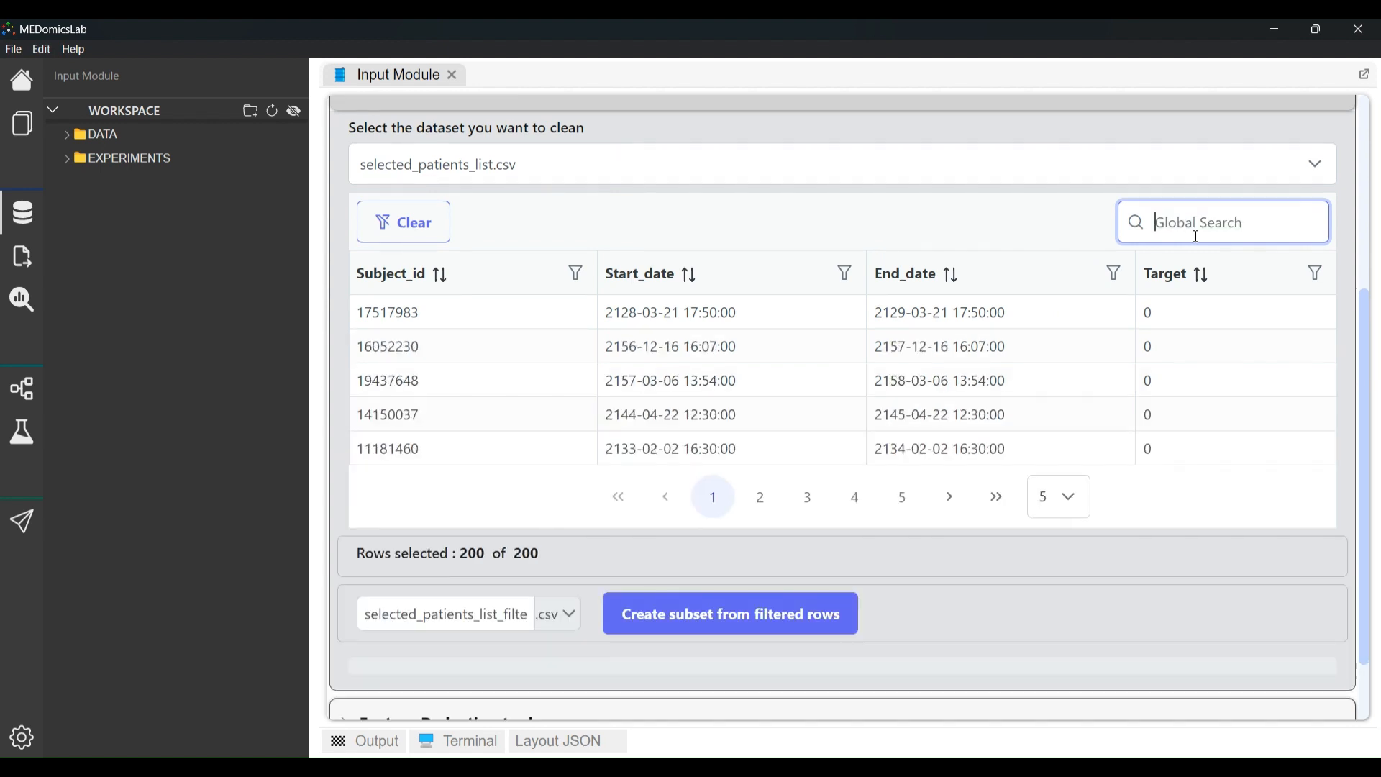
text(2128)
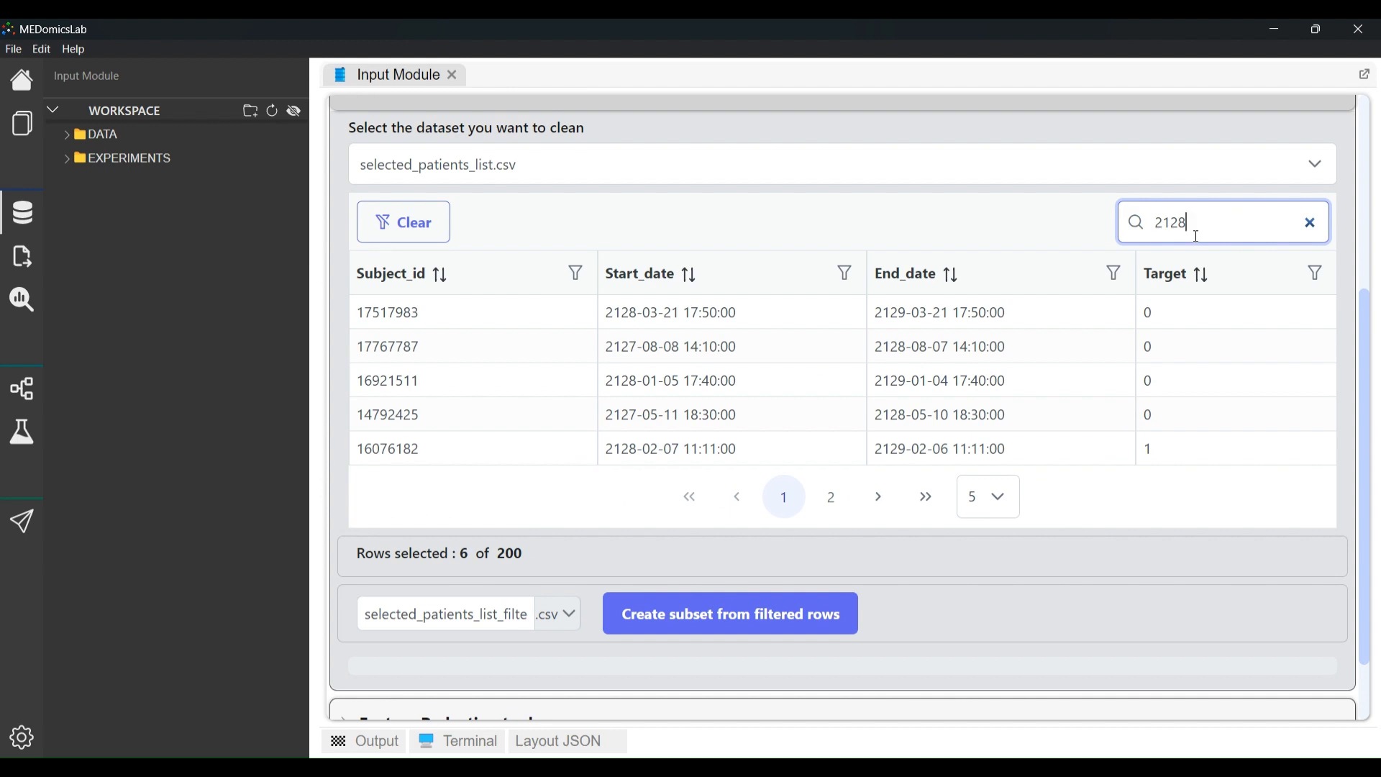
click(1312, 223)
click(414, 233)
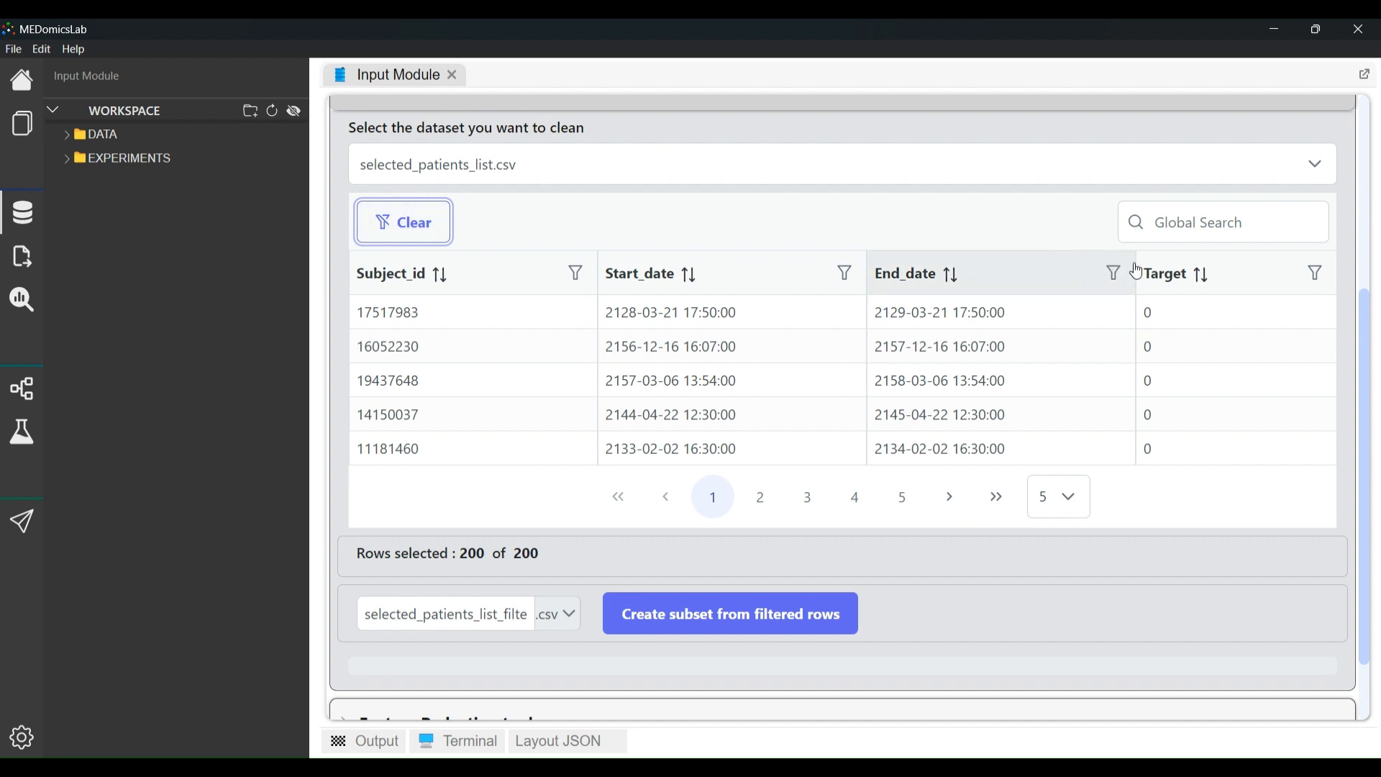
Sort the patient rows by Target in ascending and descending order, and remove the sorting
click(1201, 286)
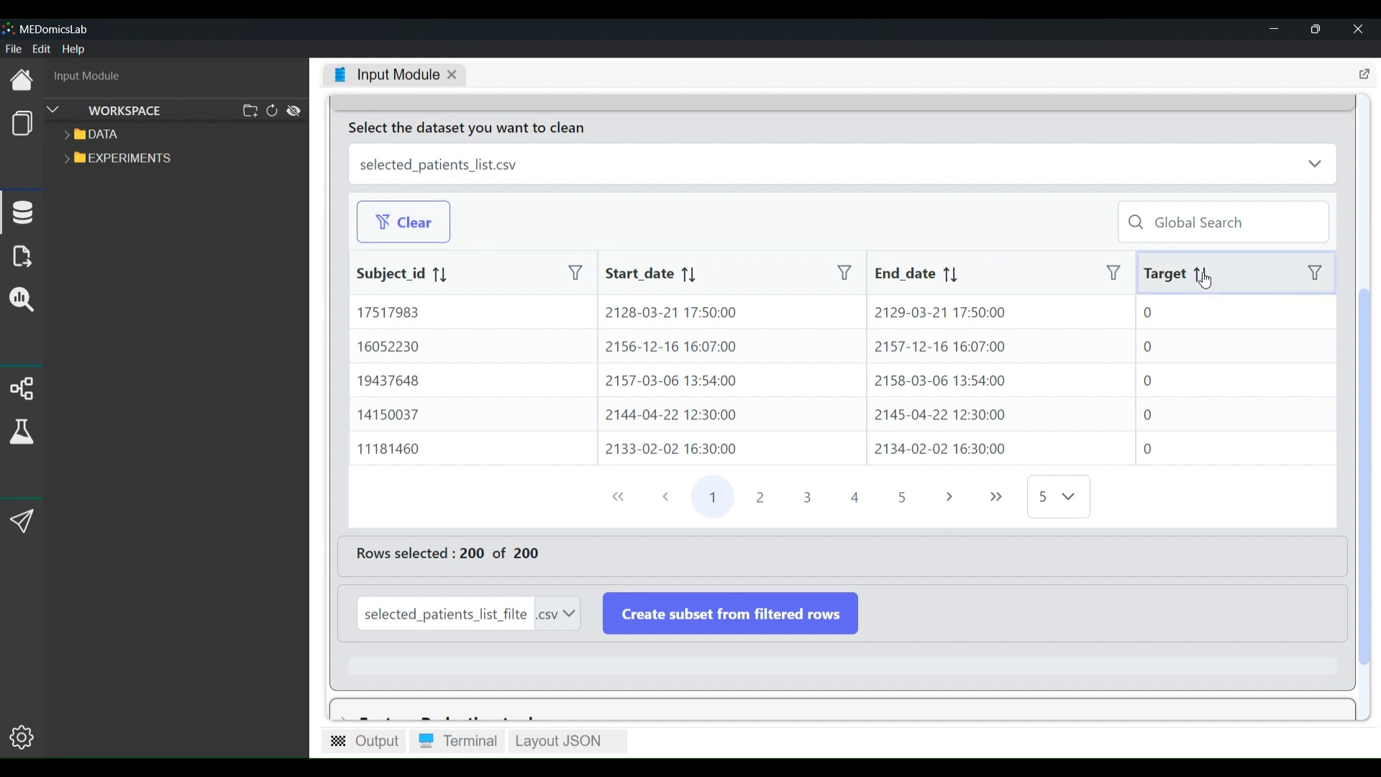
click(1204, 281)
click(1202, 279)
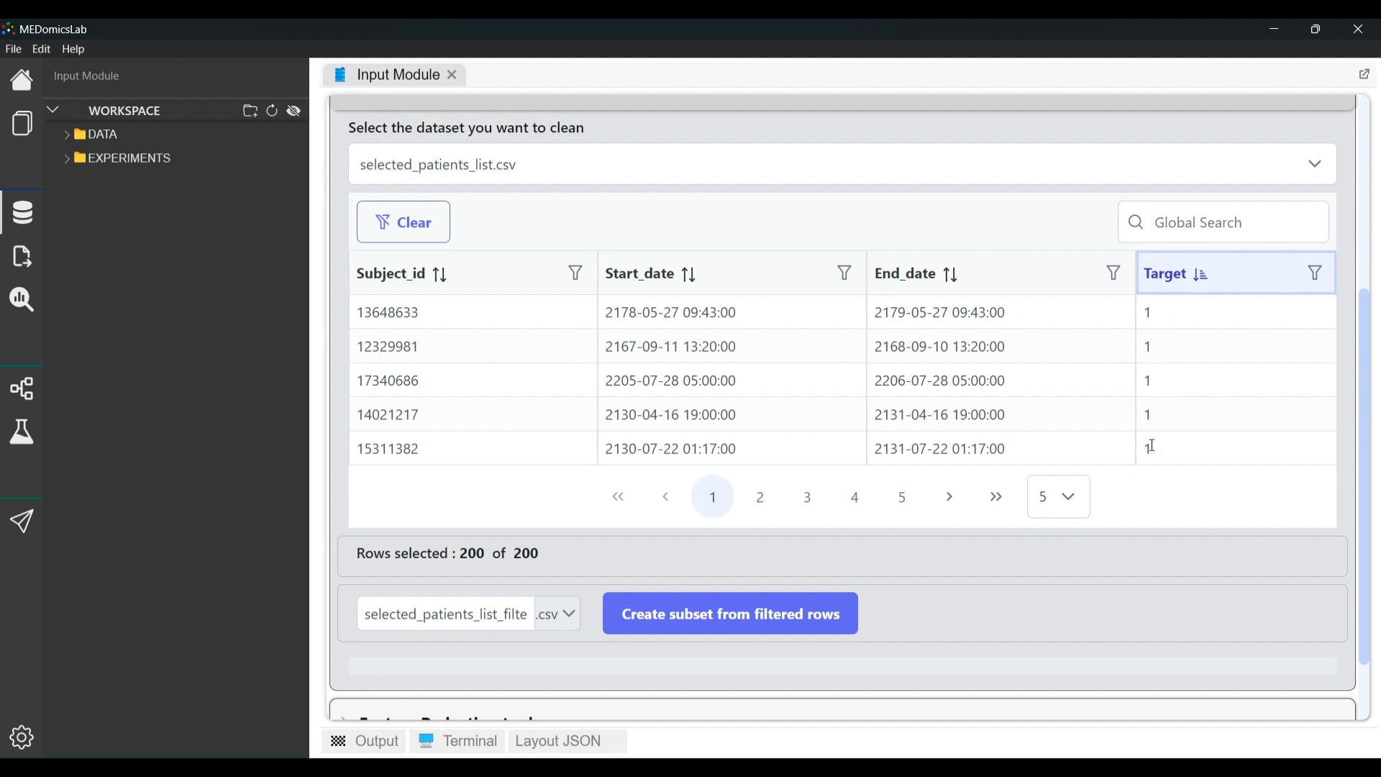
click(1199, 280)
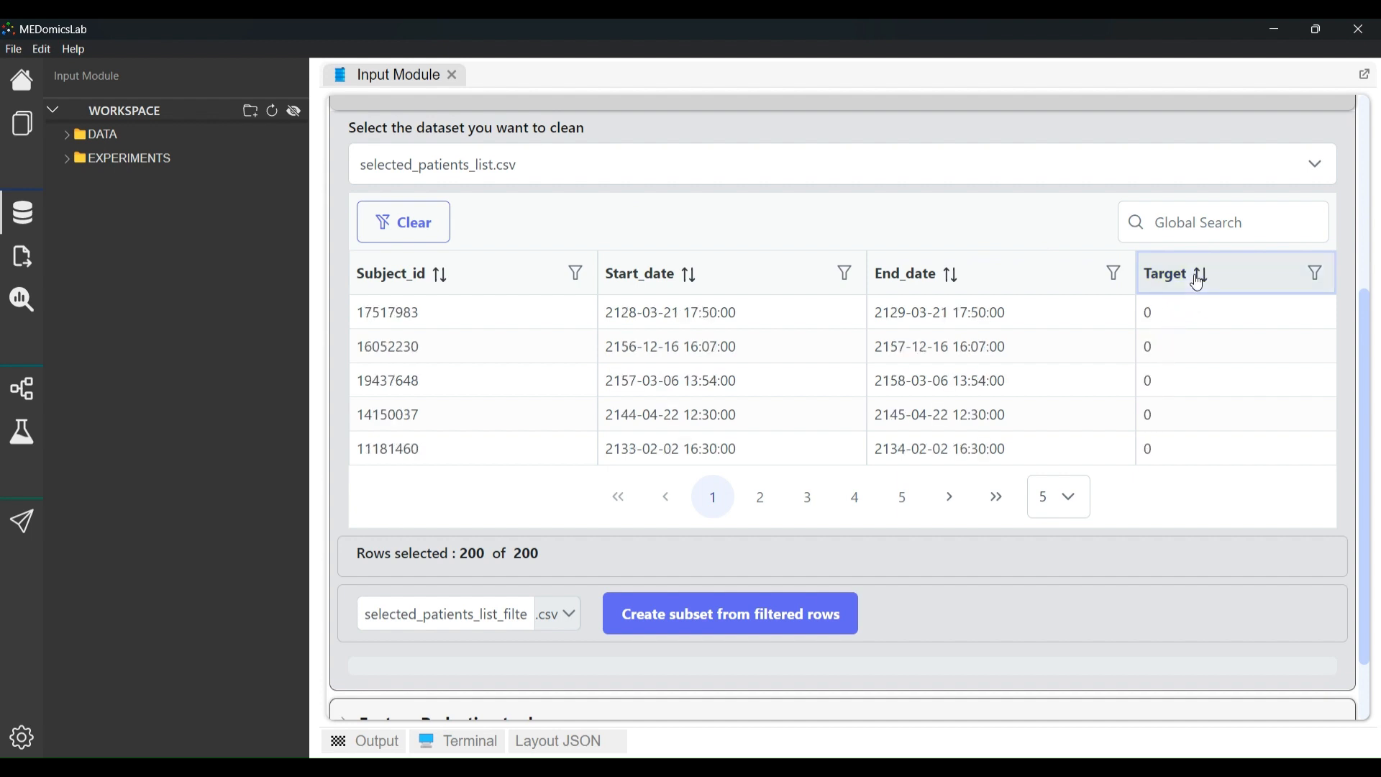
Filter the Target column to show only rows with the value 1
click(1321, 274)
click(1256, 338)
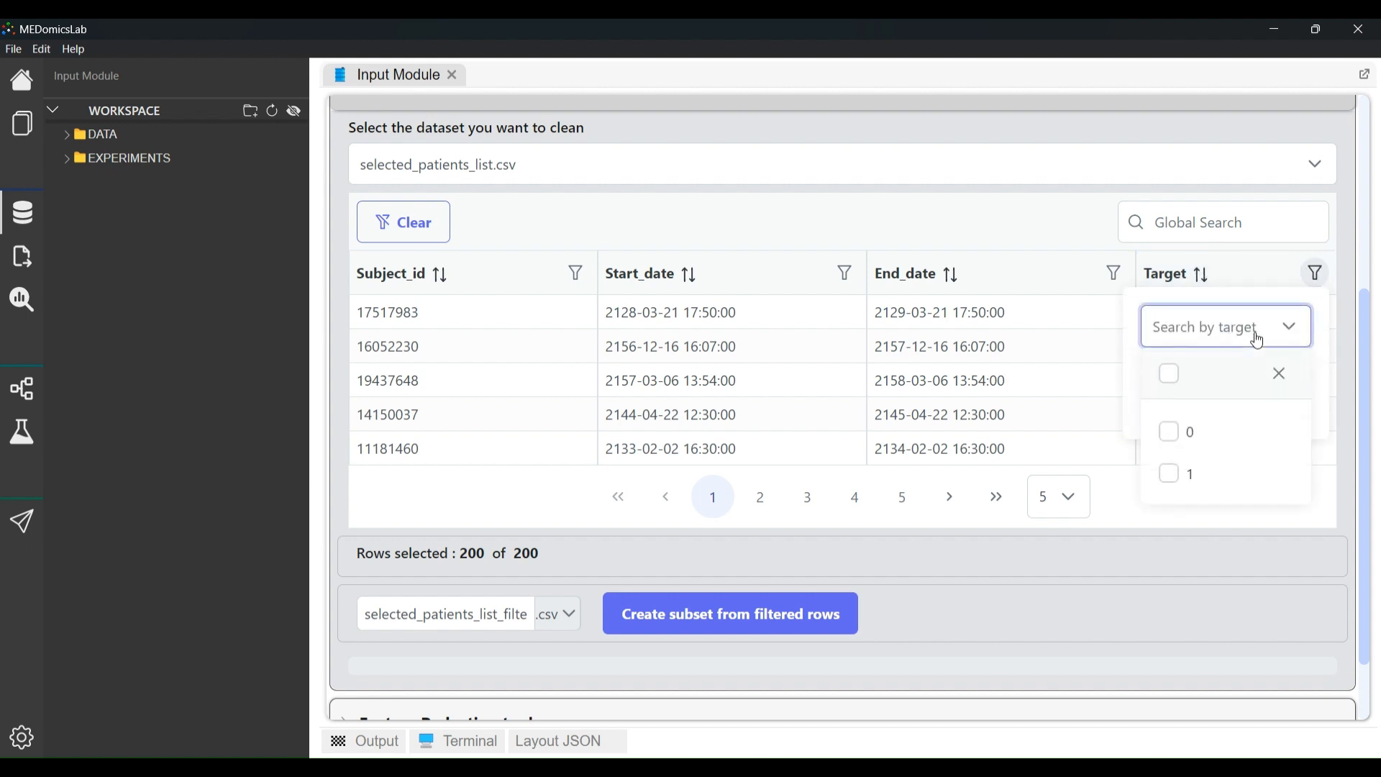
click(1203, 478)
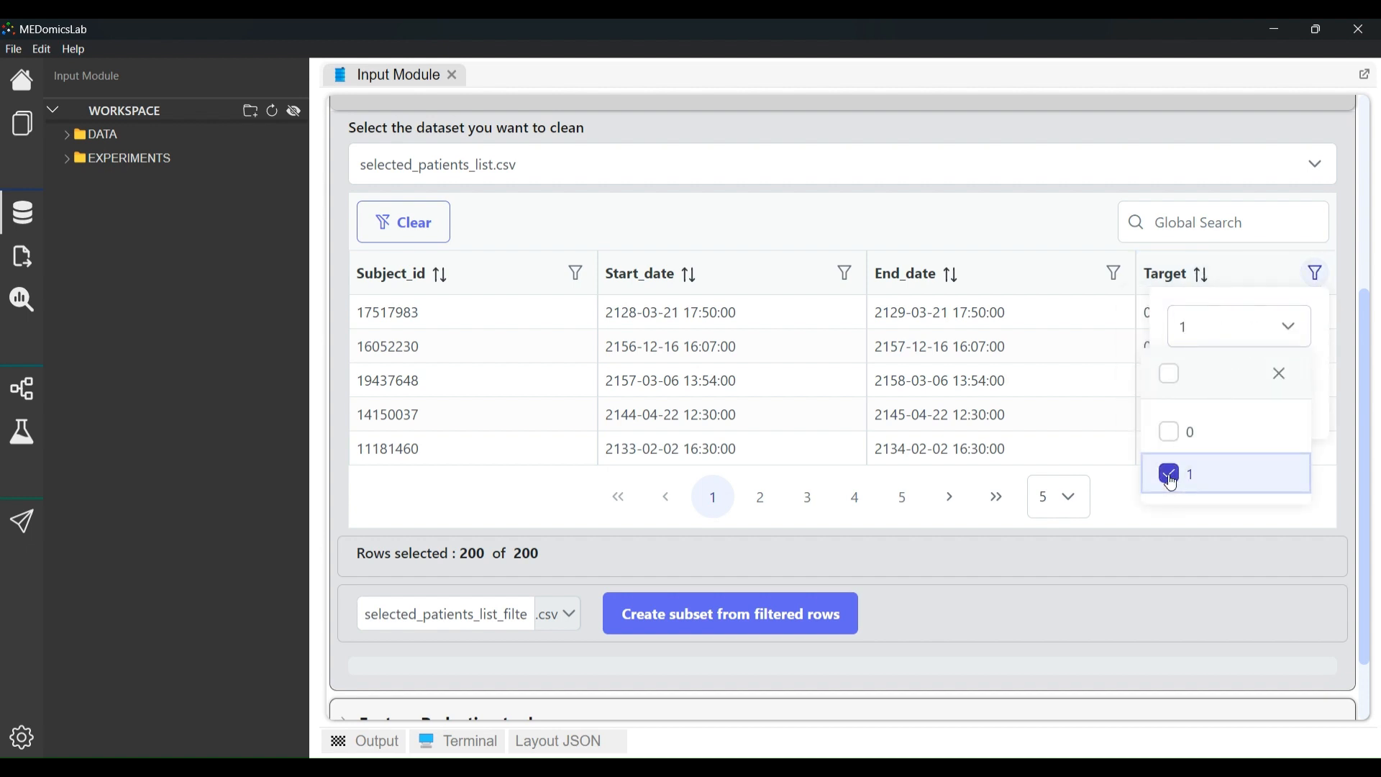
click(1345, 343)
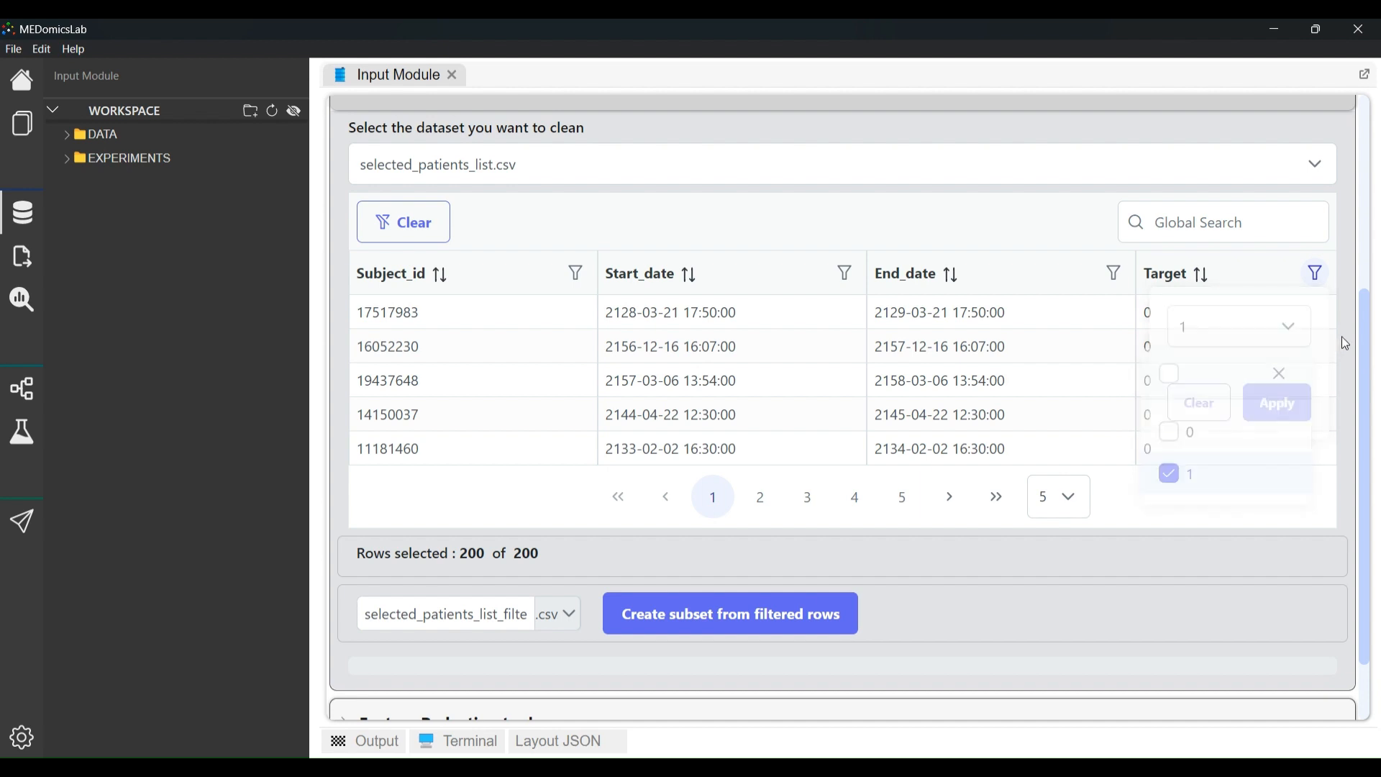
click(1313, 277)
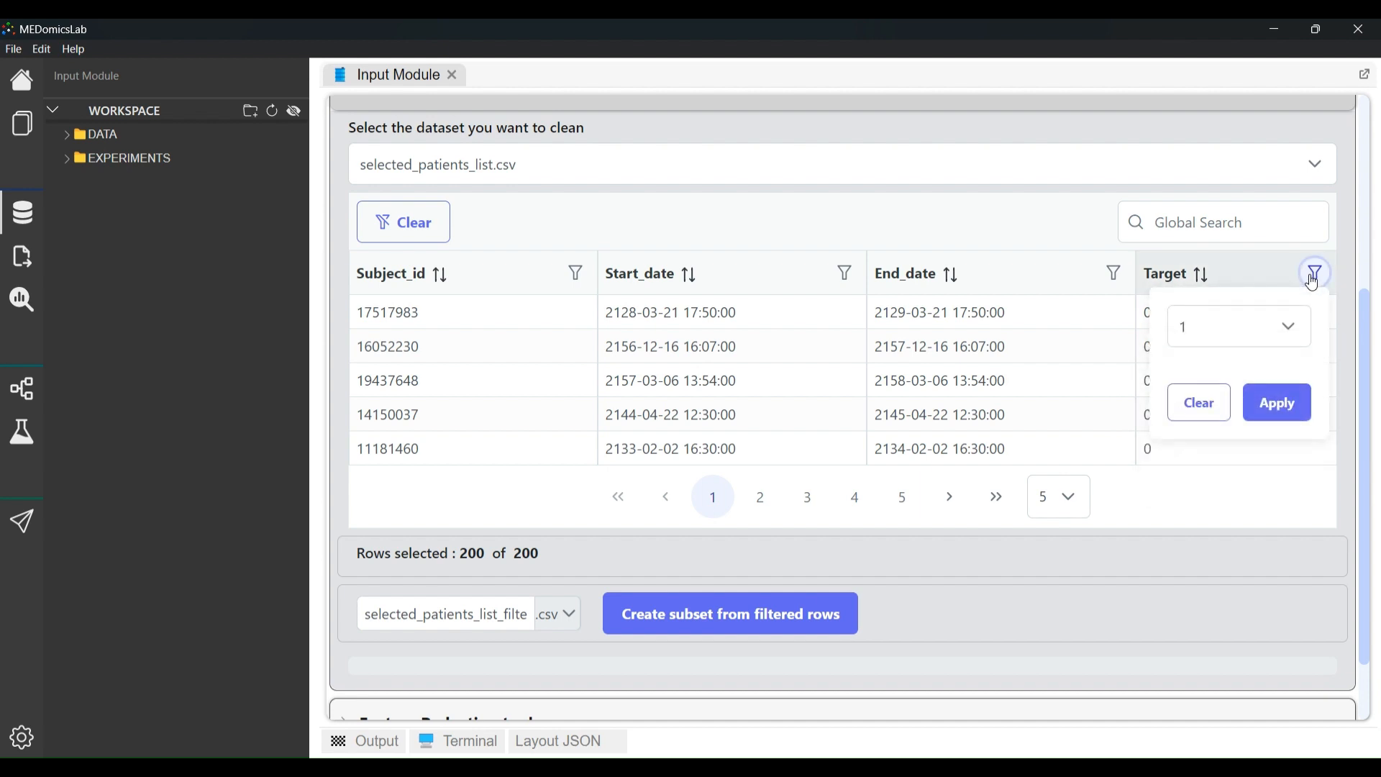
click(1279, 407)
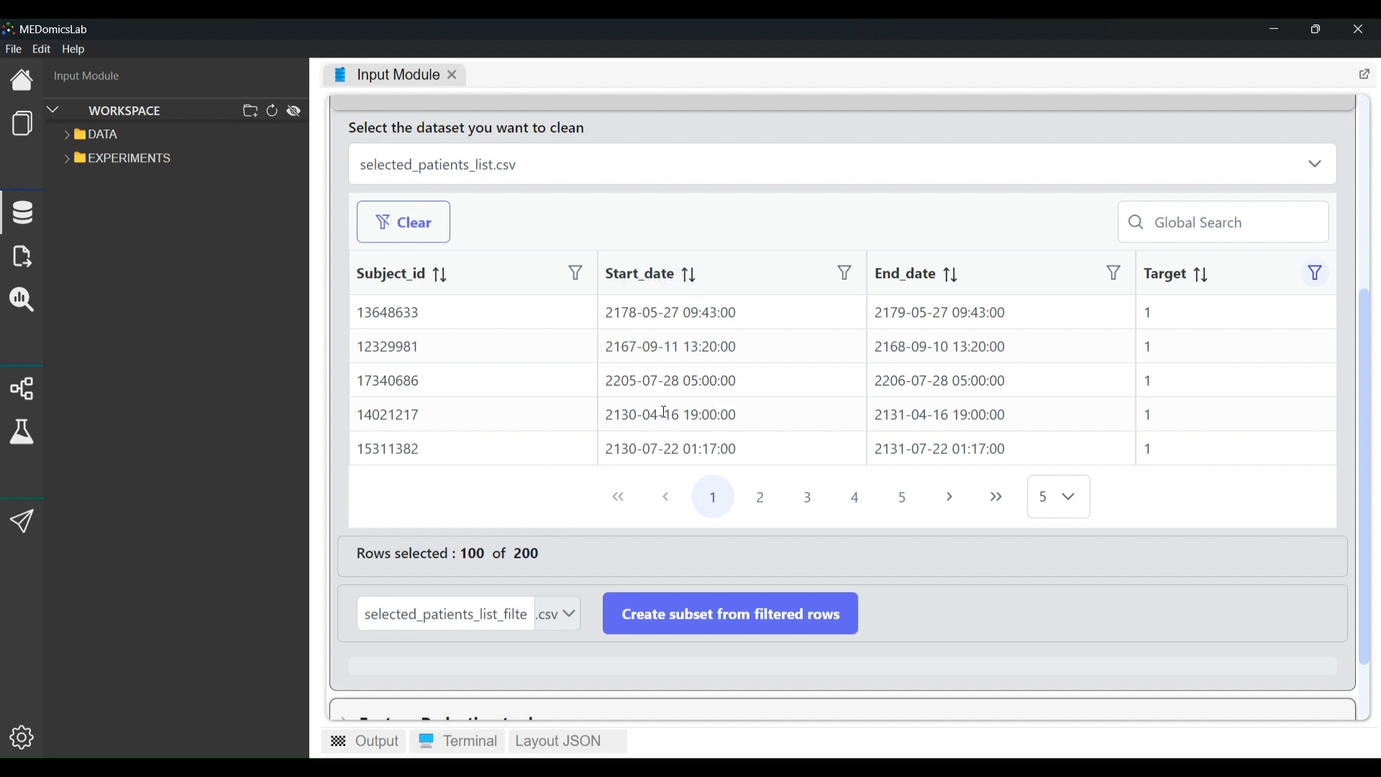
Filter the Start_date column to dates that start with 2130
click(845, 278)
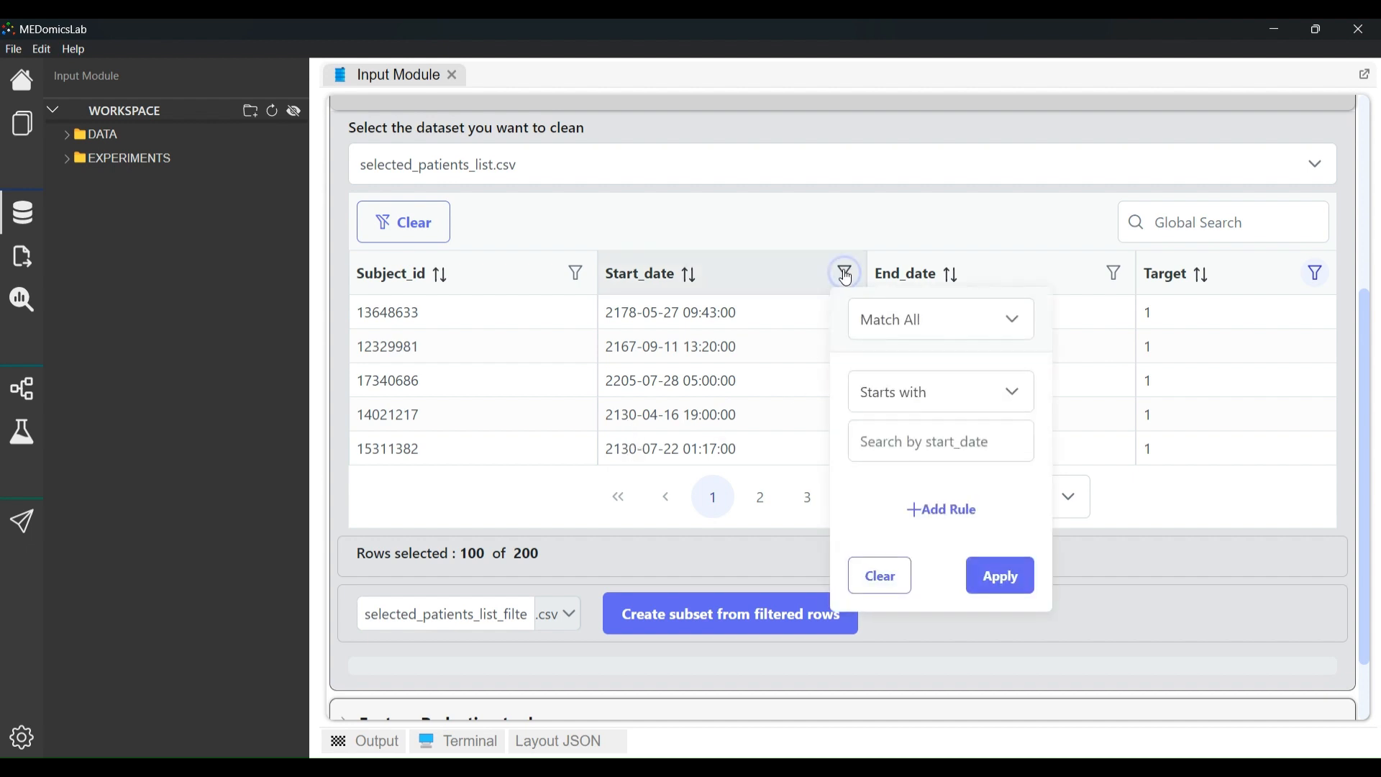
click(903, 444)
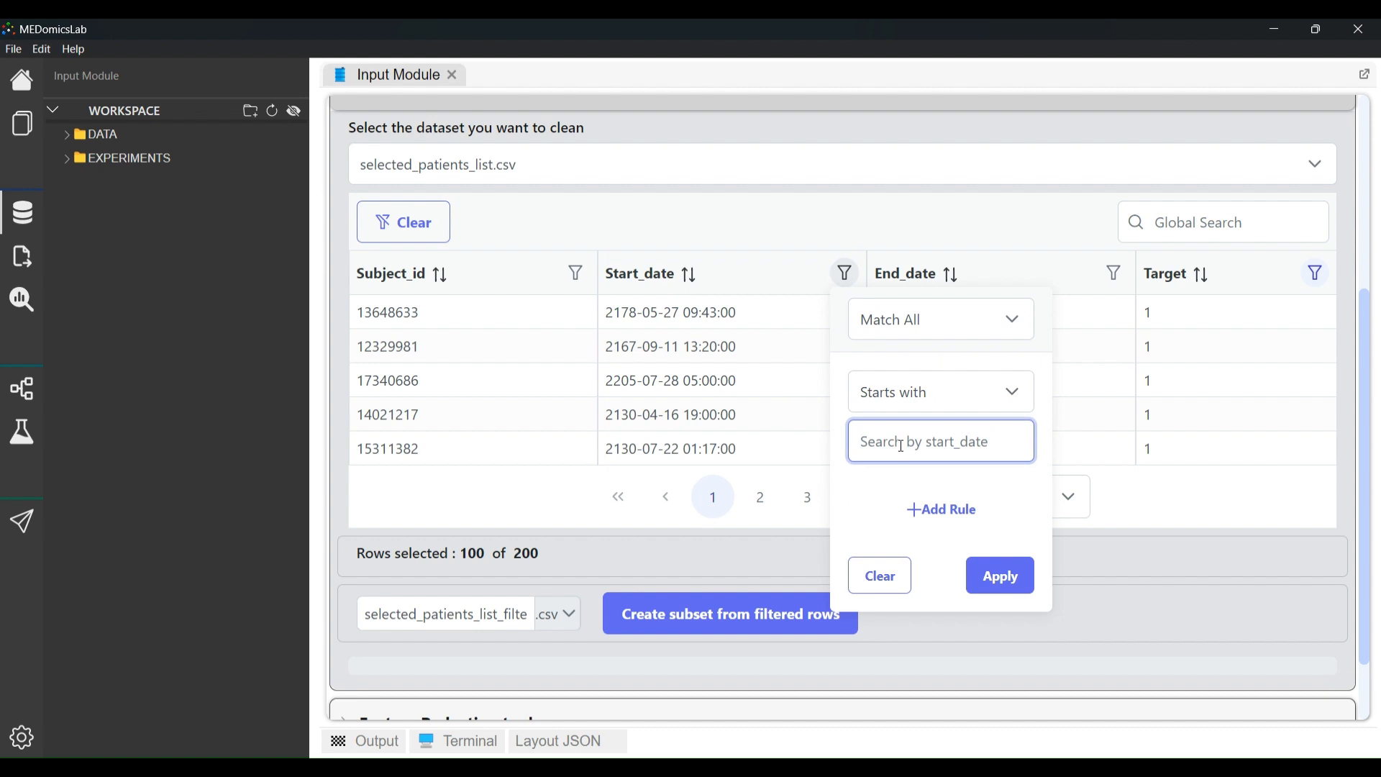
text(2130)
click(1008, 583)
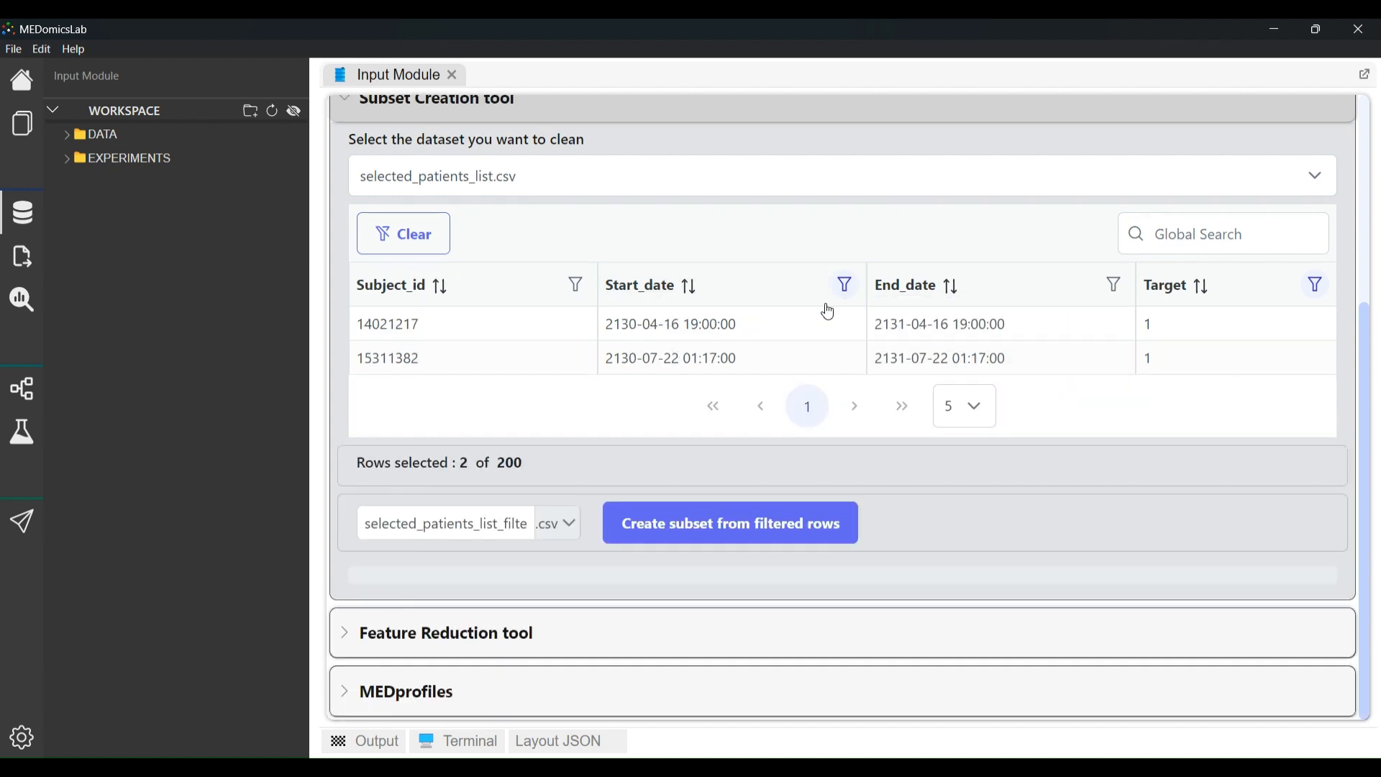
click(848, 292)
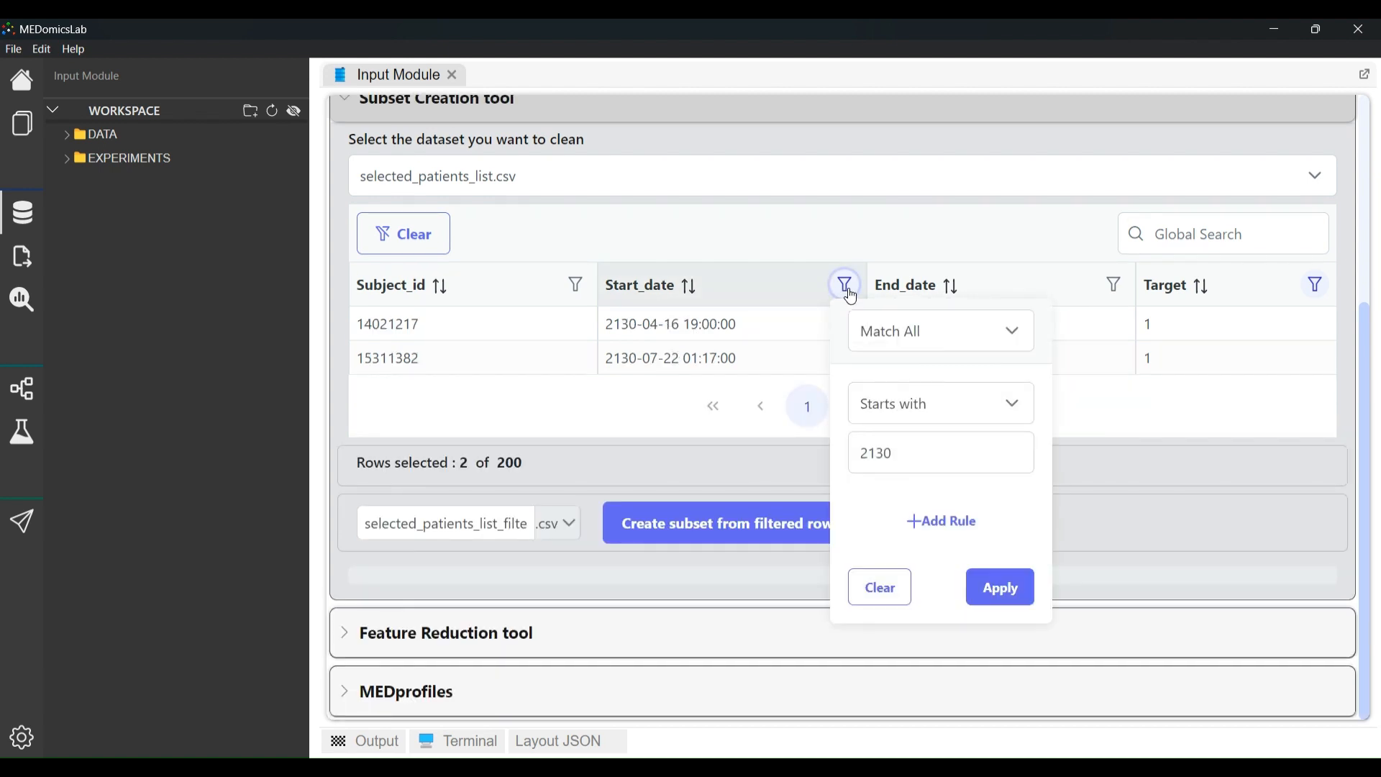
click(950, 531)
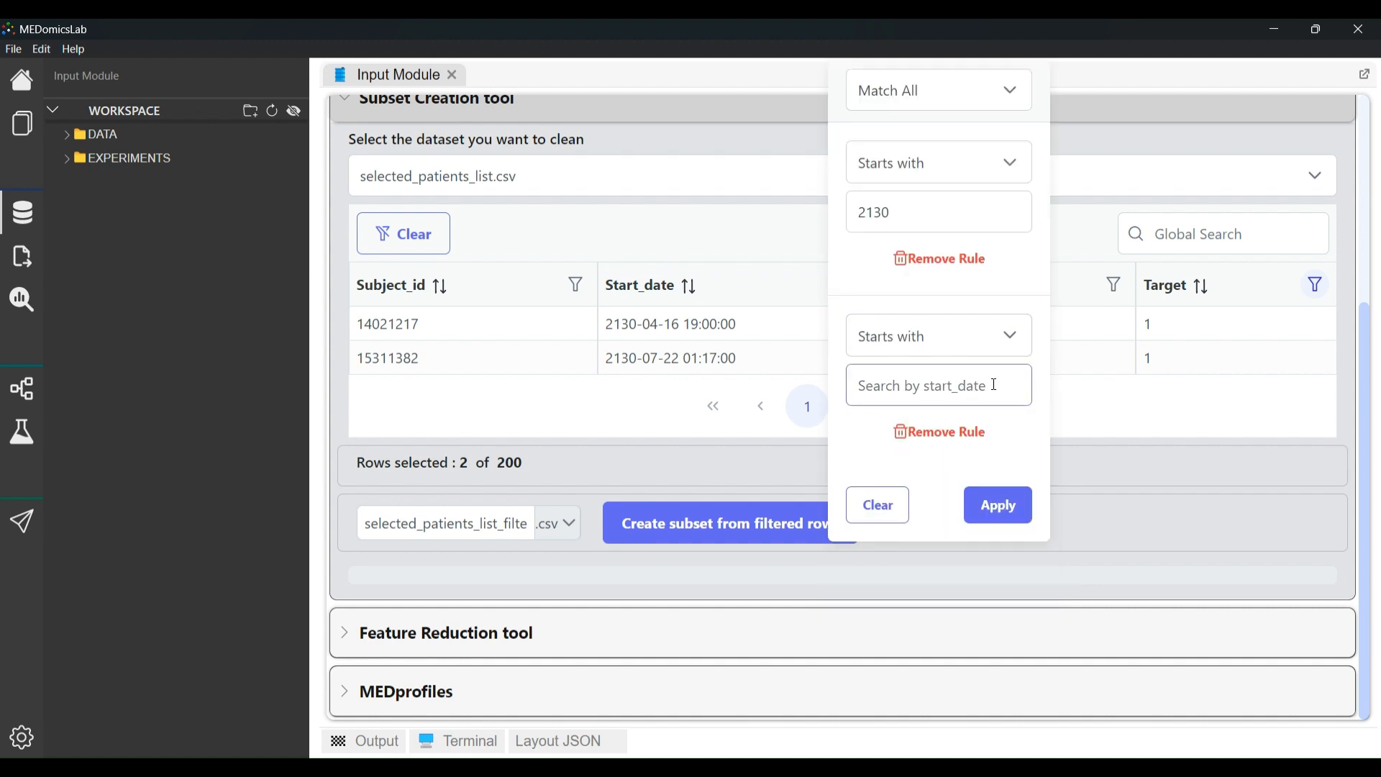
click(1000, 338)
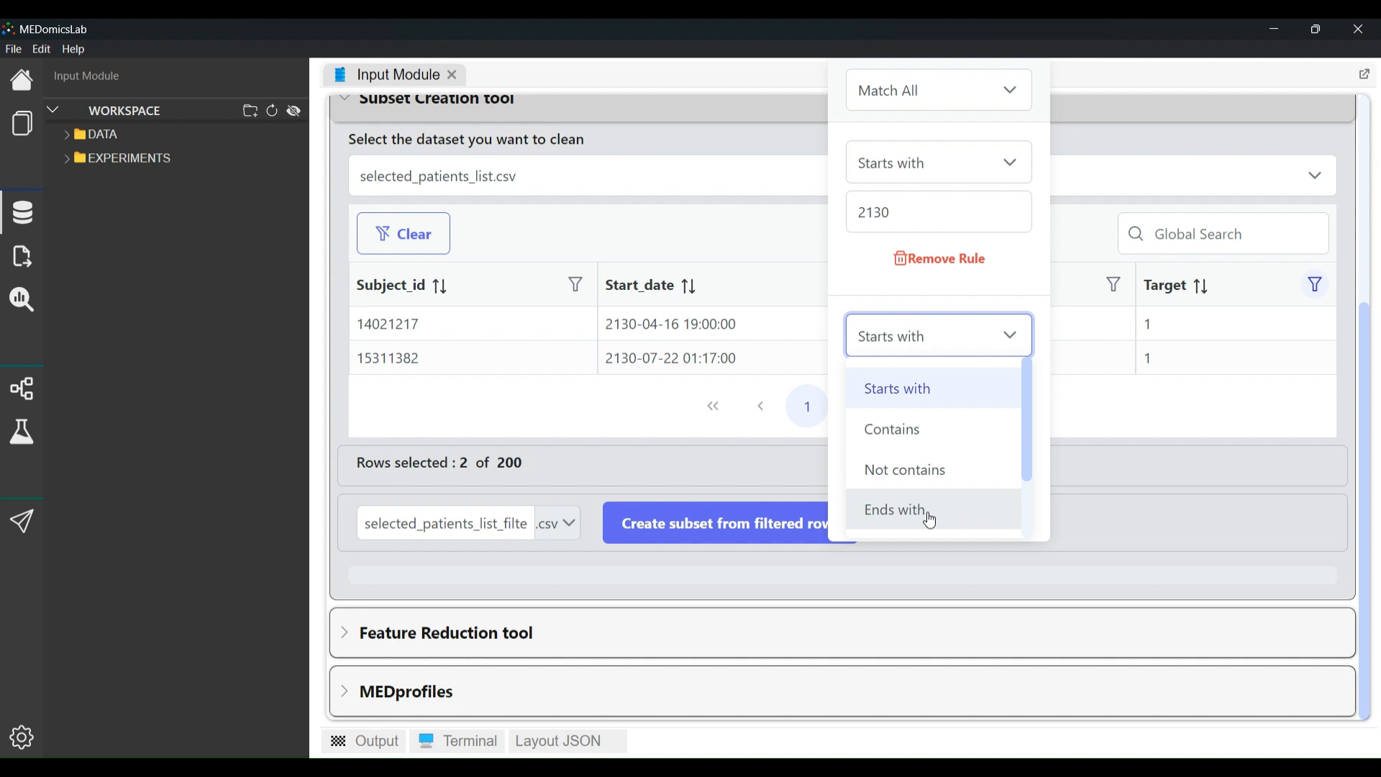
click(917, 447)
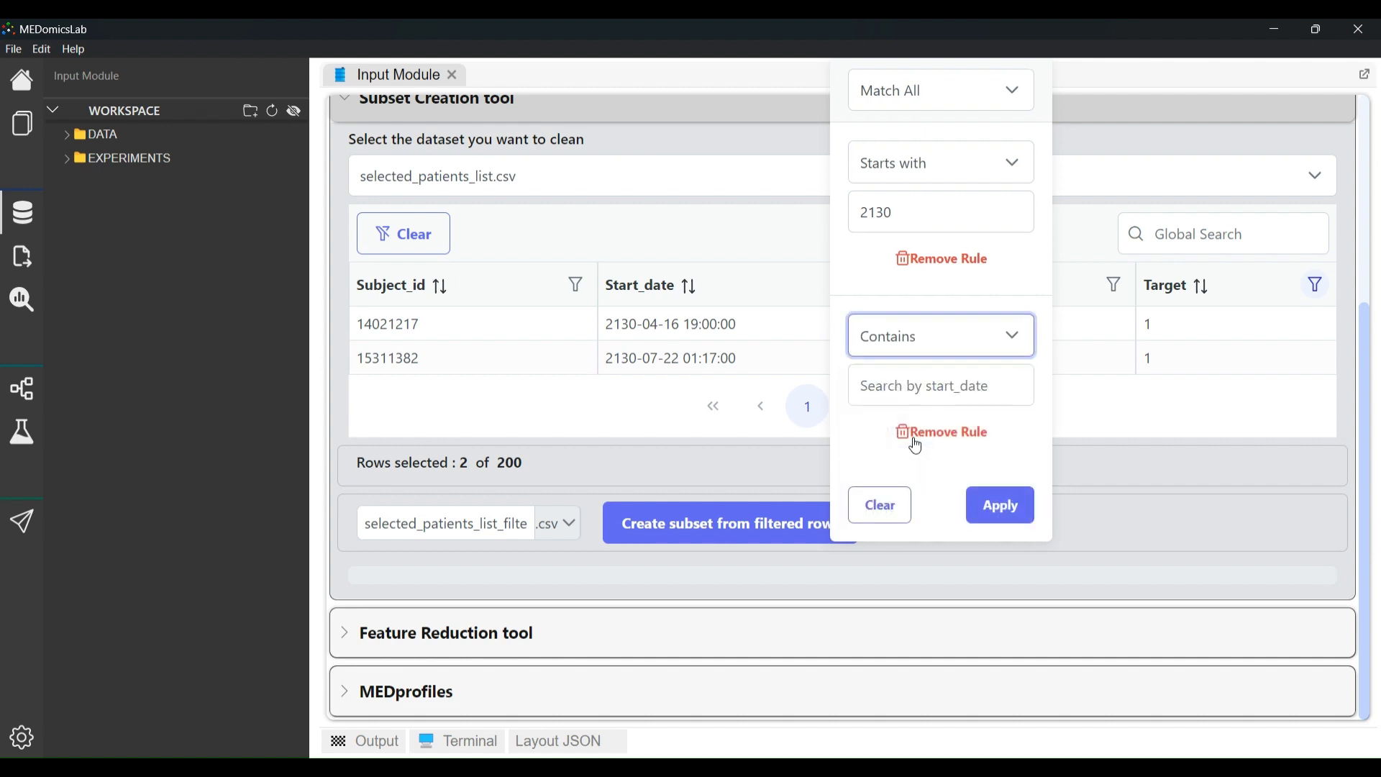
click(925, 386)
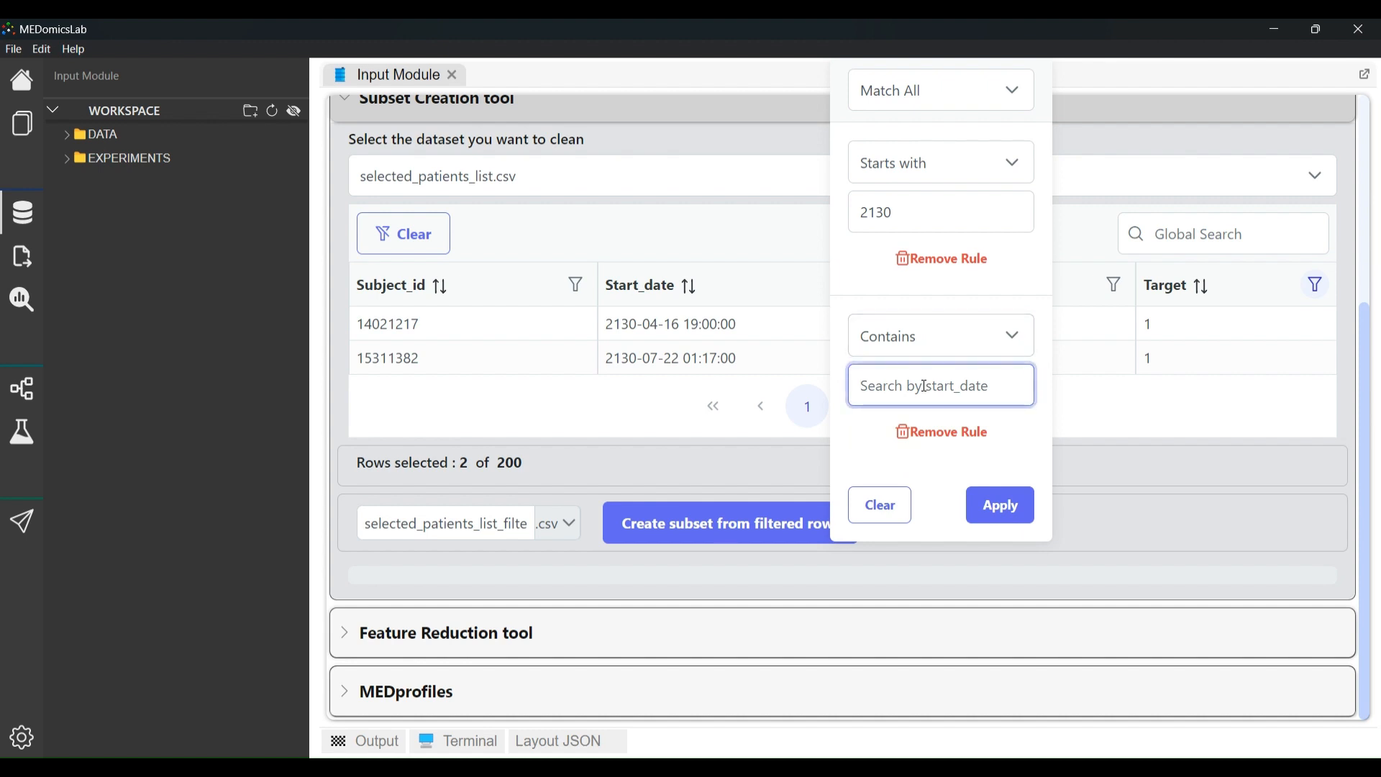
text(22)
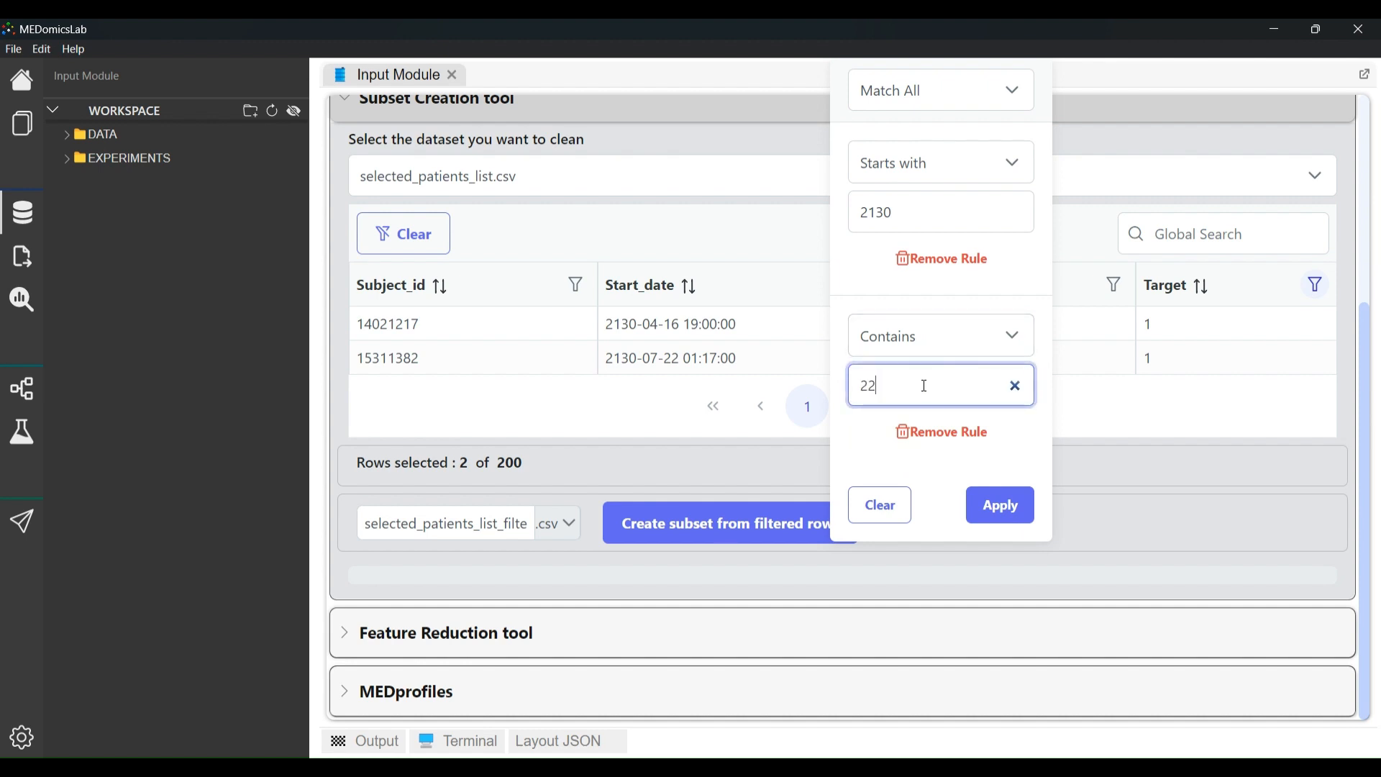
click(1017, 450)
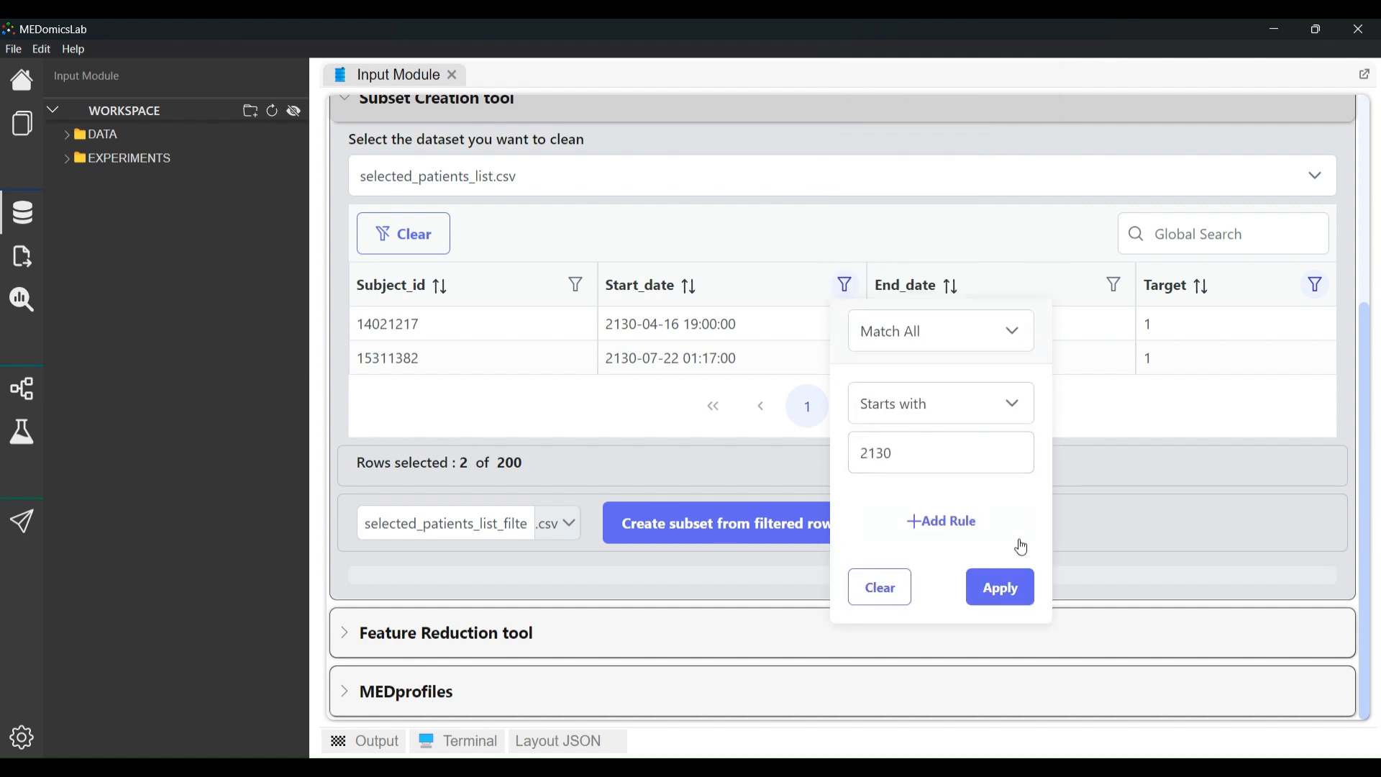
Add a second Start_date rule, Contains 22, apply it, and clear all filters from the table
click(975, 540)
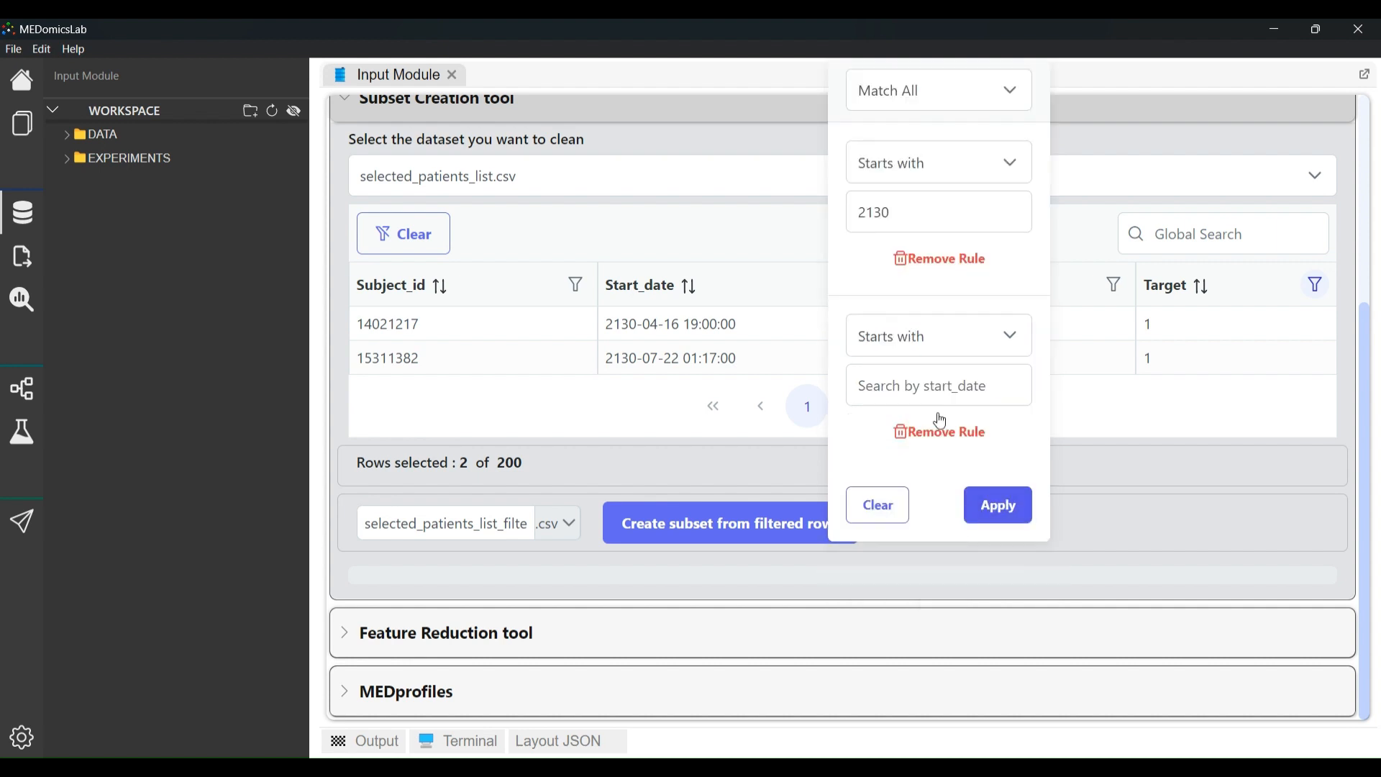
click(939, 350)
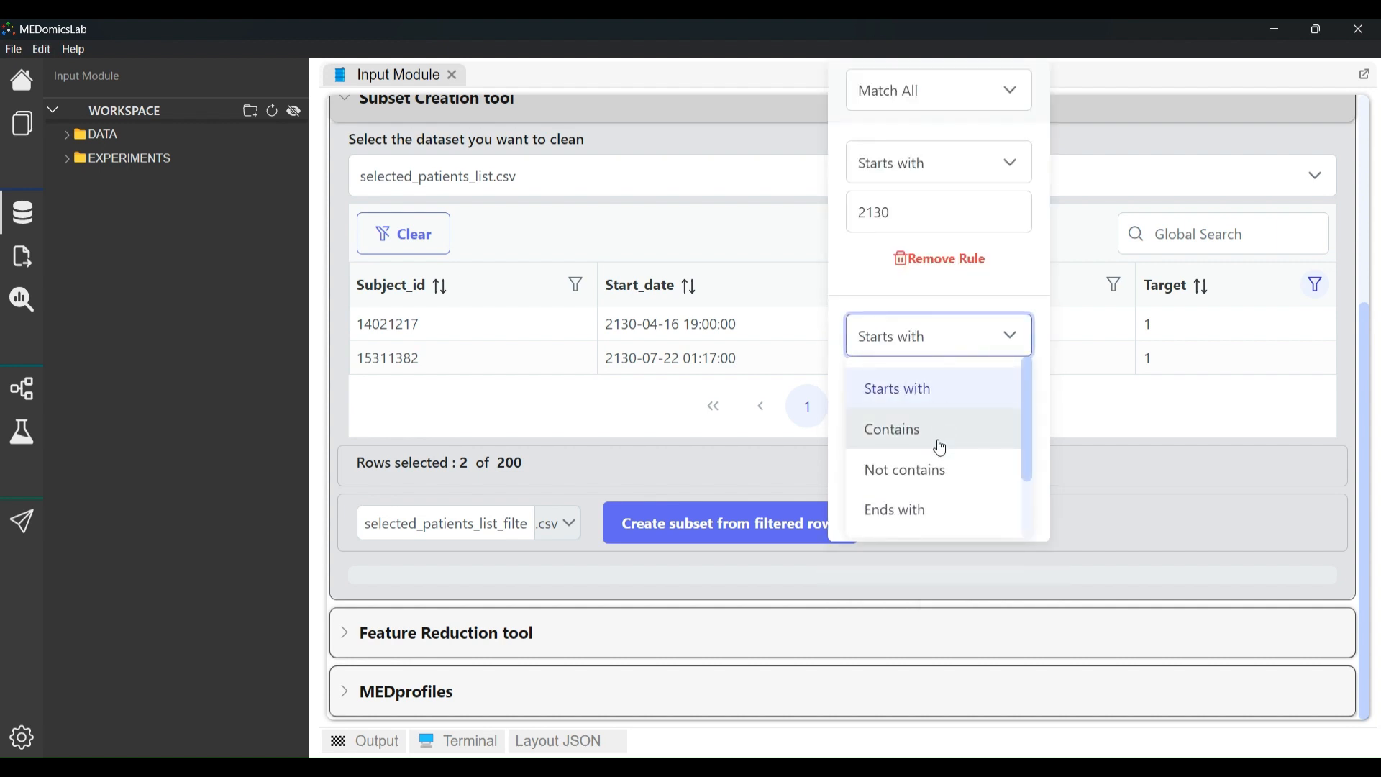
click(934, 430)
click(937, 389)
text(22)
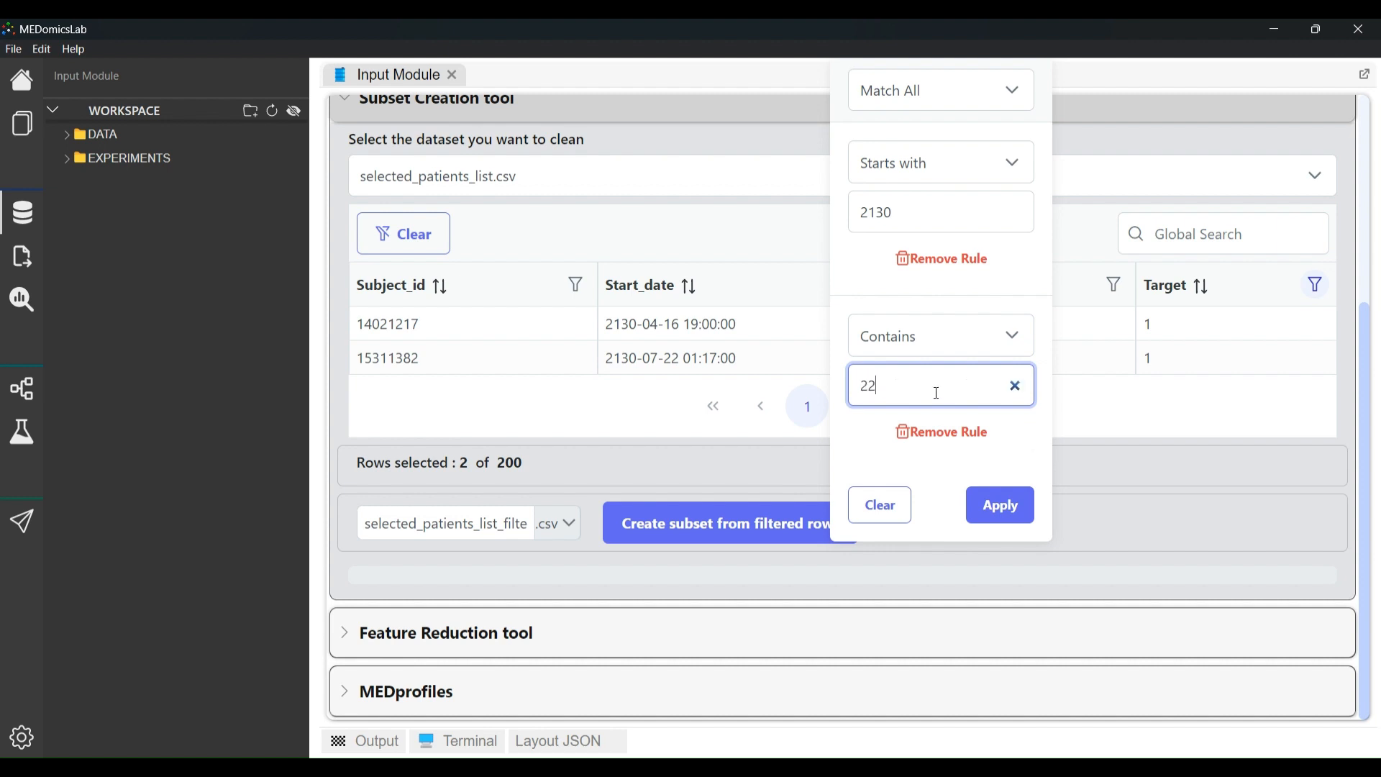
click(997, 504)
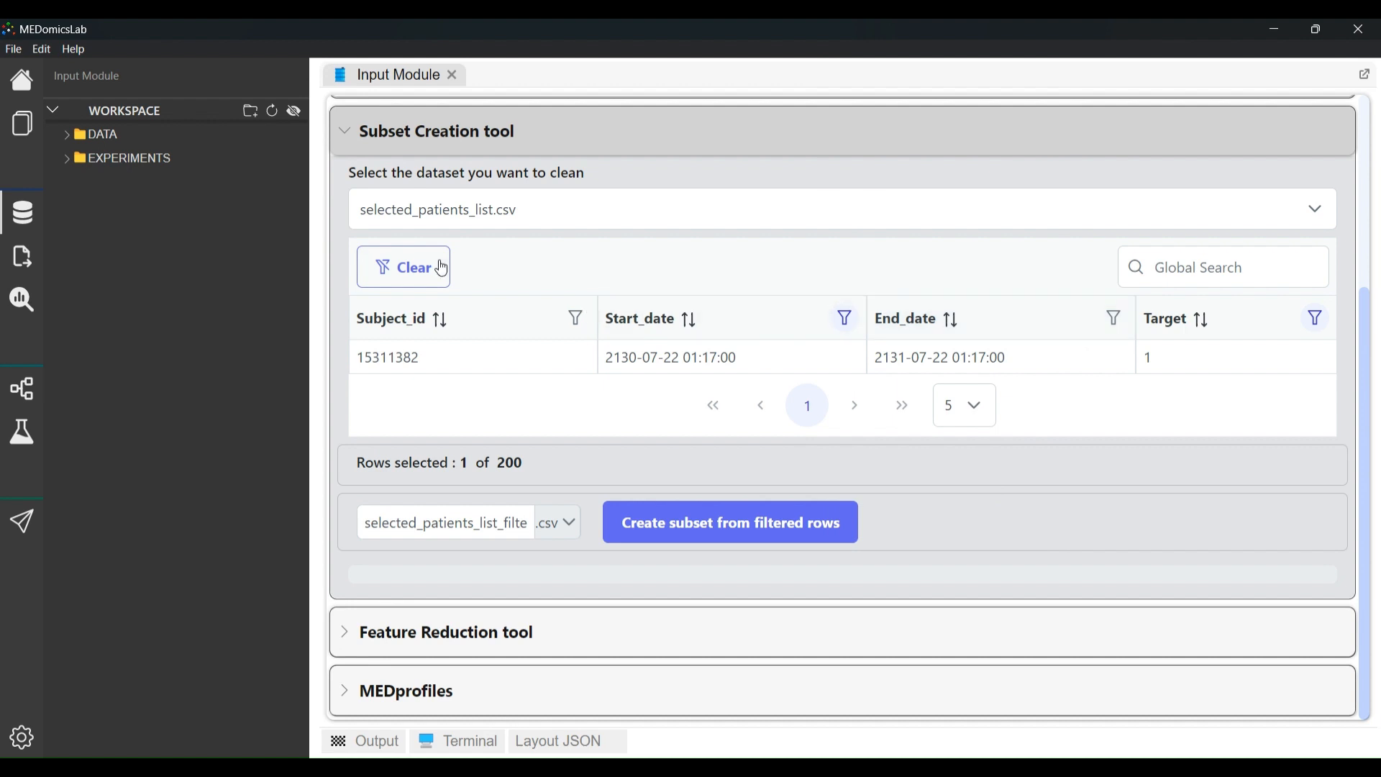
click(419, 280)
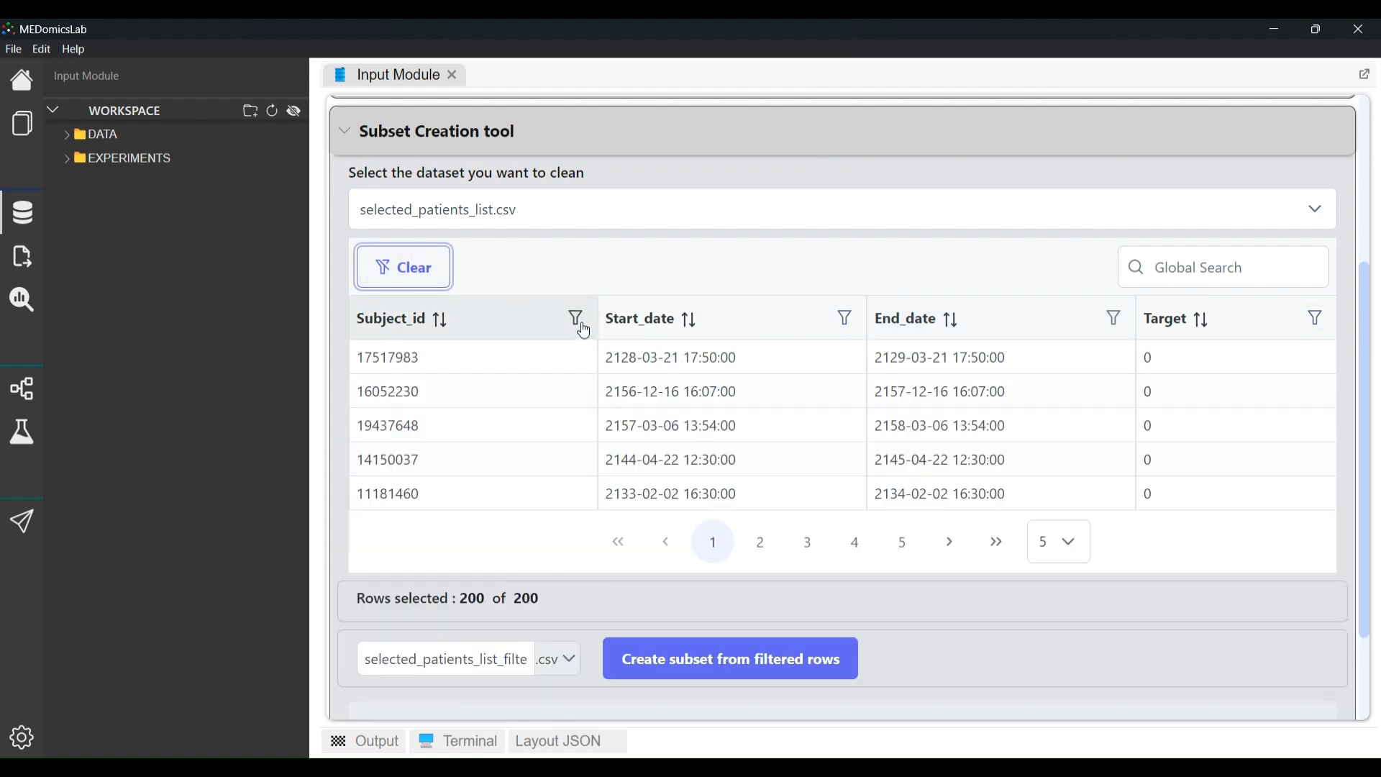
Filter the Subject_id column with an Equals rule for the first row's patient ID
click(576, 318)
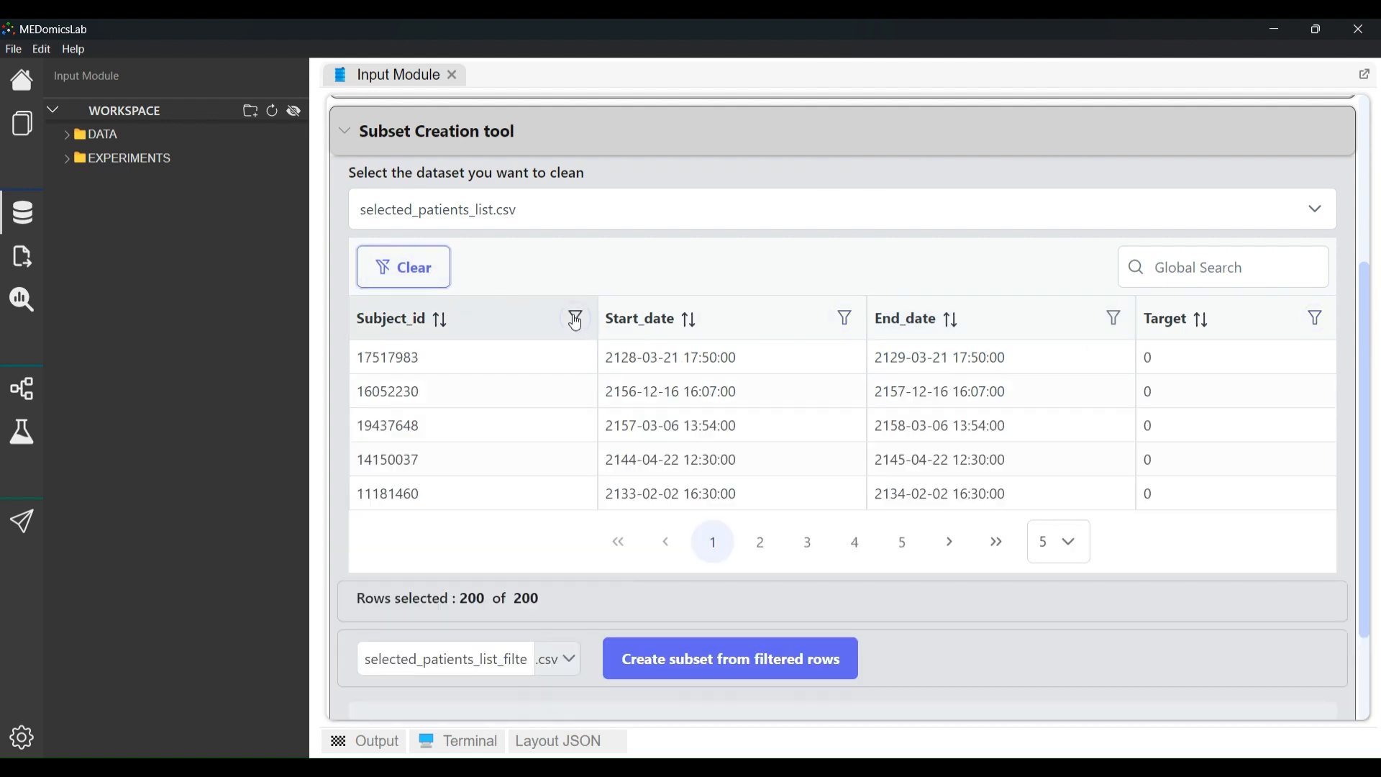
click(733, 446)
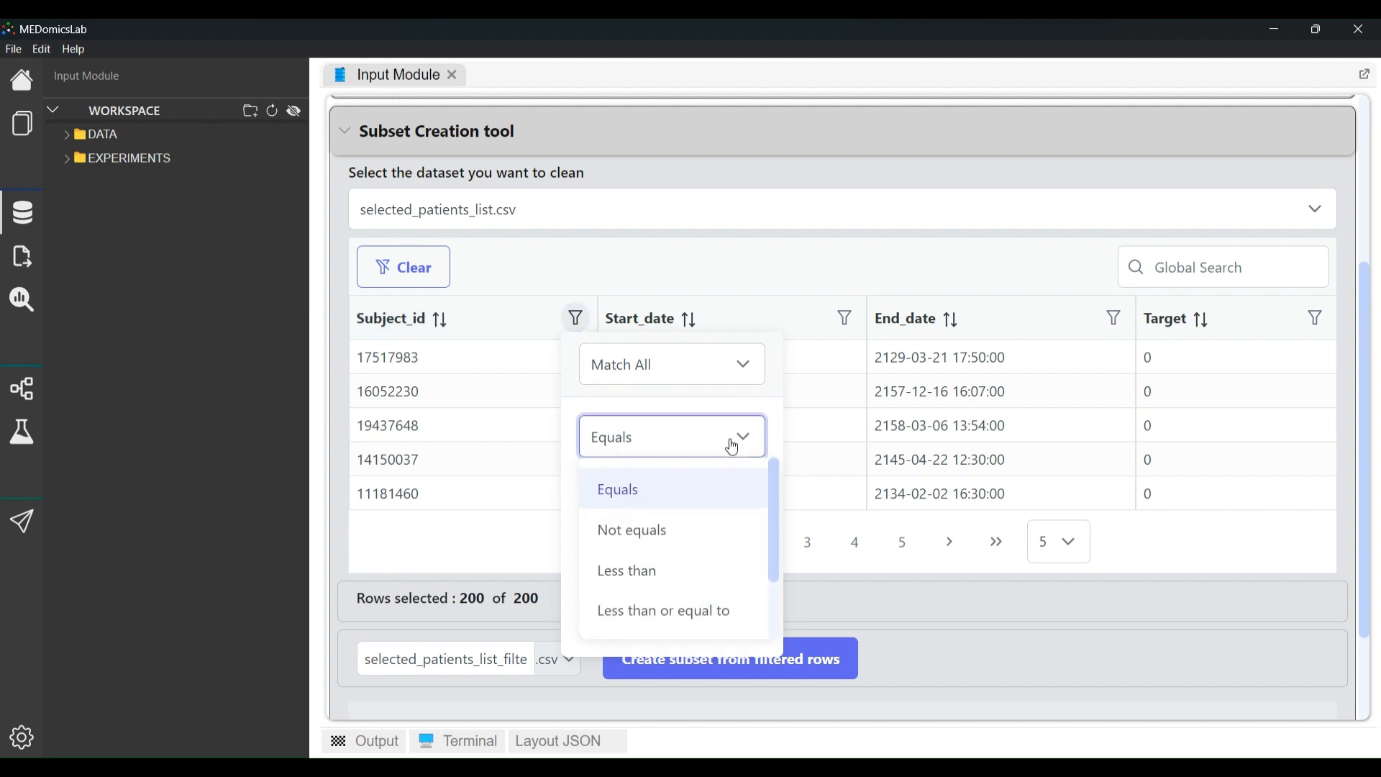
scroll(694, 569, down, 2)
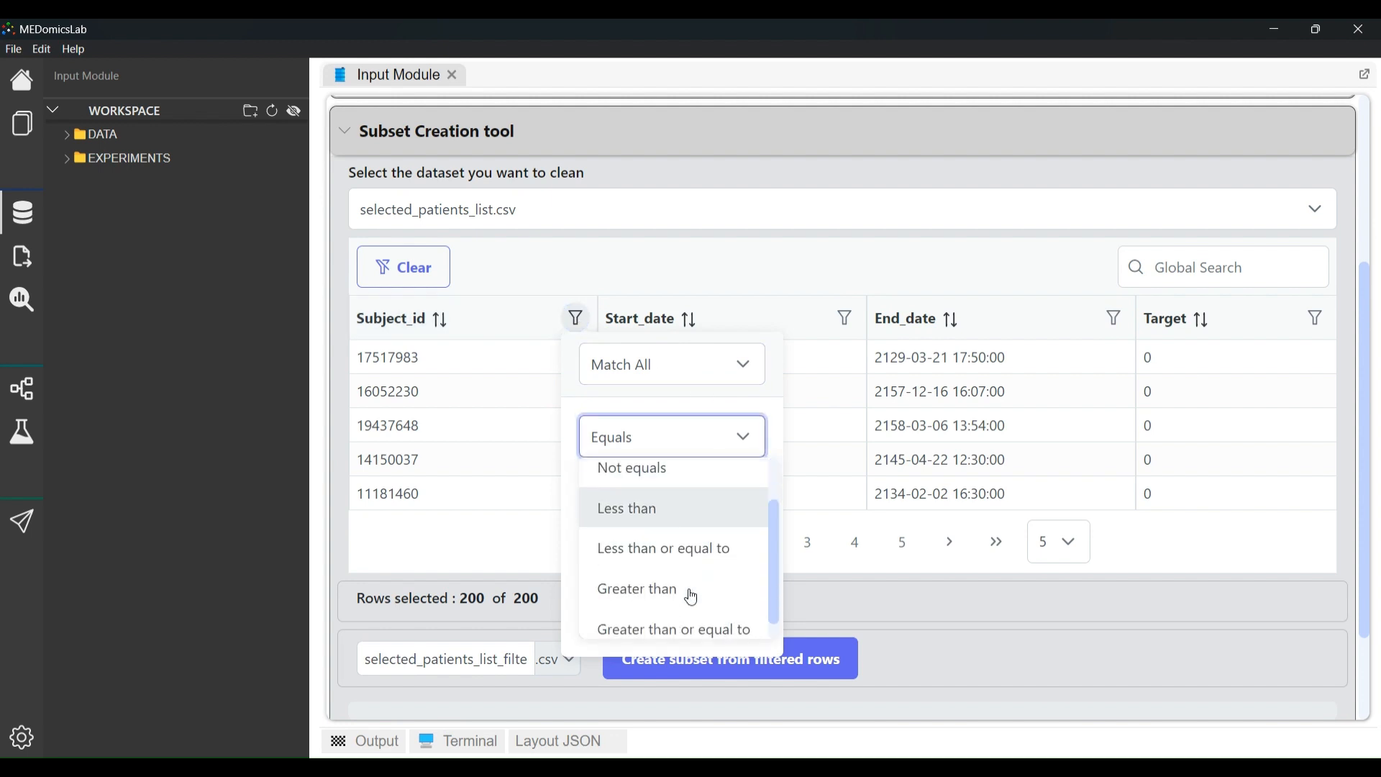
scroll(684, 607, up, 2)
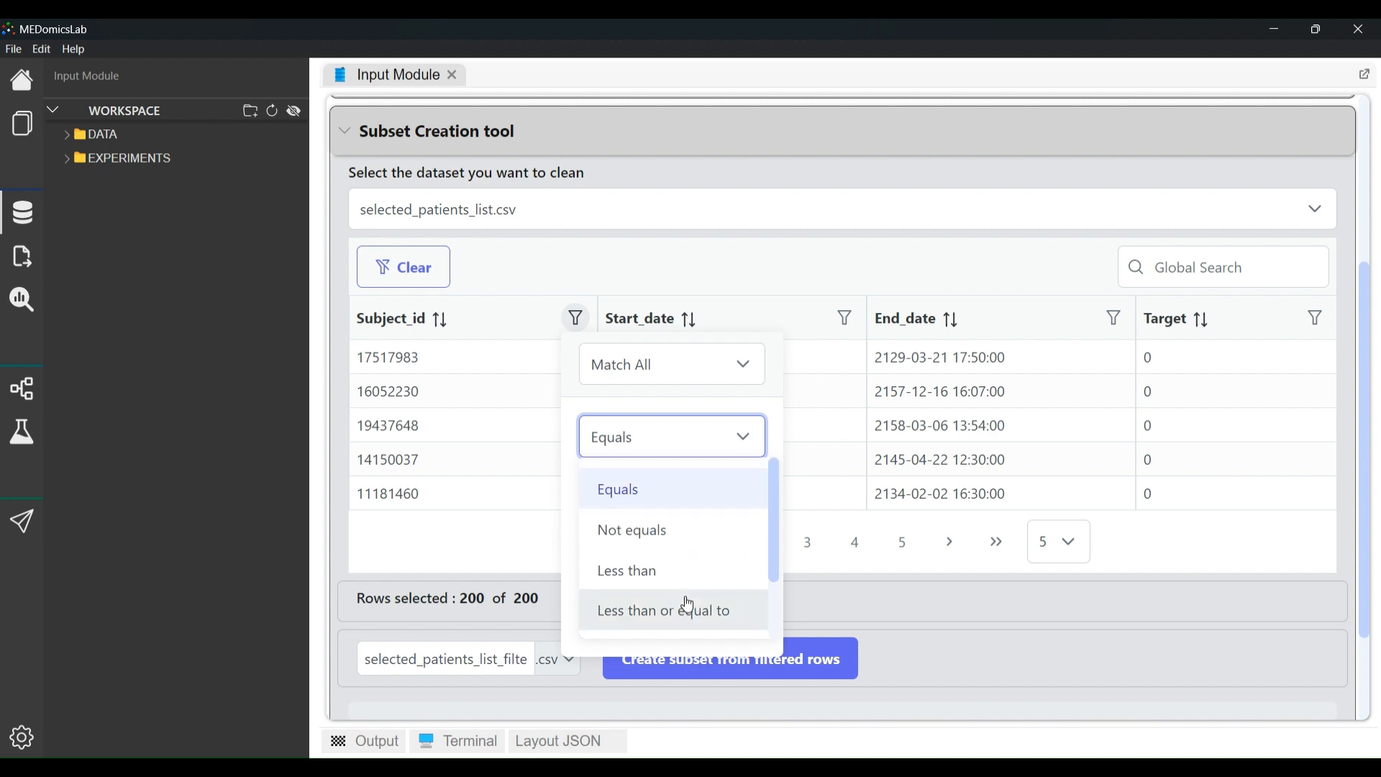
click(652, 446)
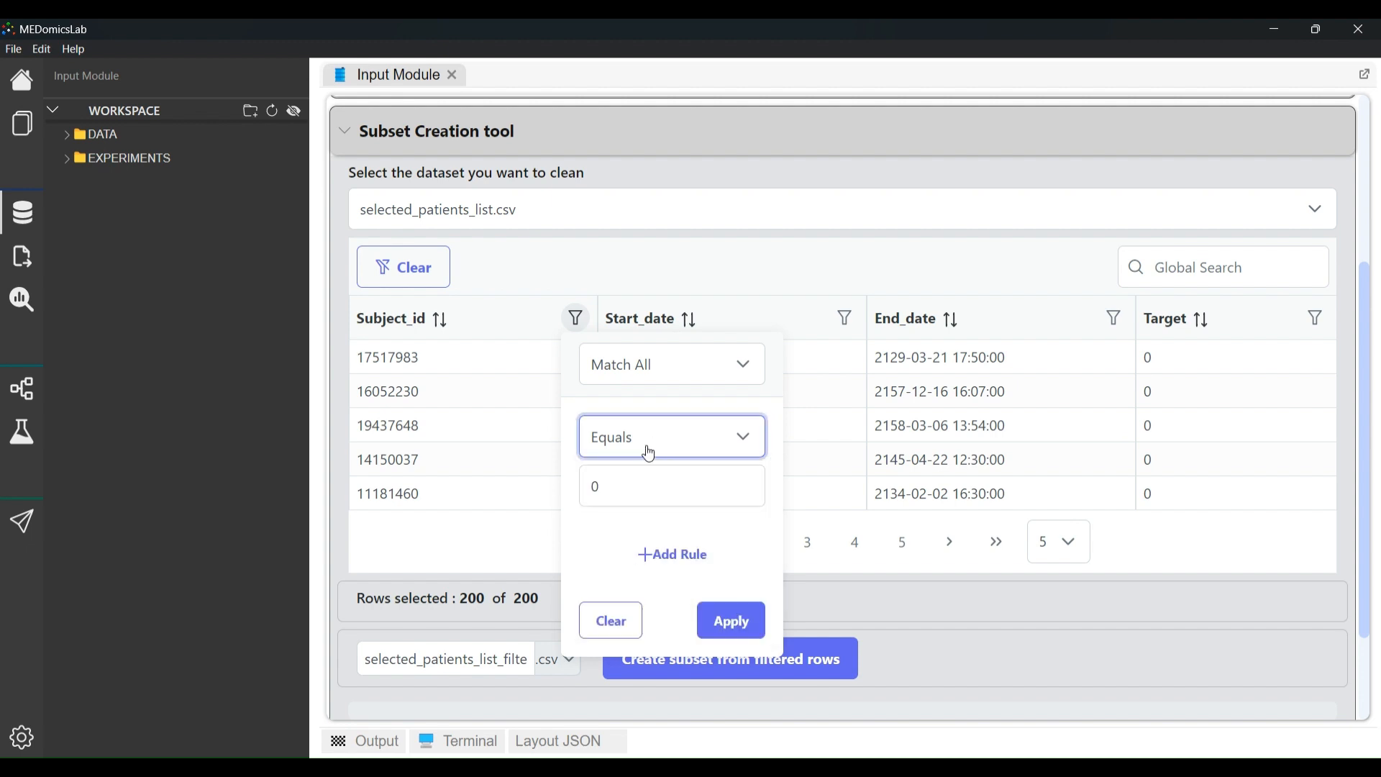
click(630, 493)
key(BackSpace)
text(17,5)
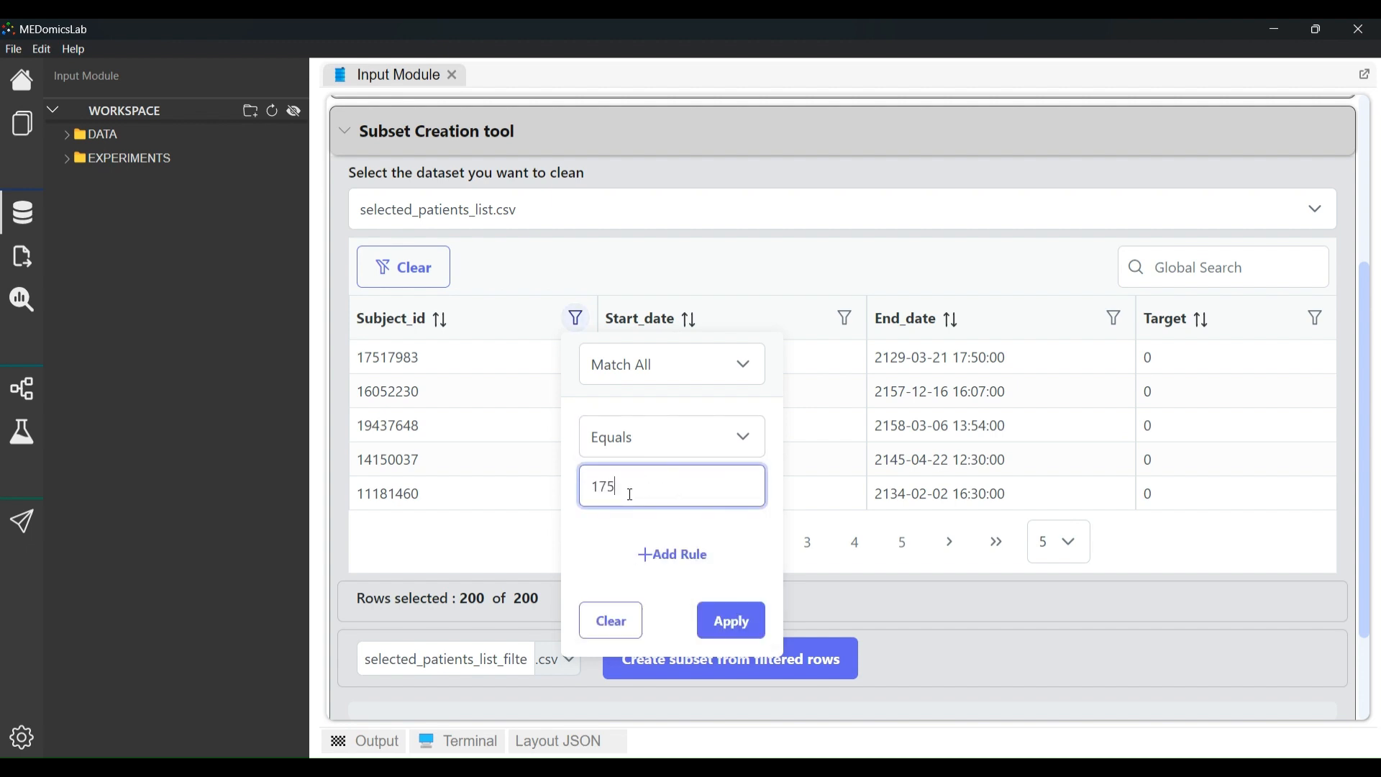
text(17)
text(98300000)
key(BackSpace)
key(BackSpace)
key(BackSpace)
key(BackSpace)
key(BackSpace)
click(732, 620)
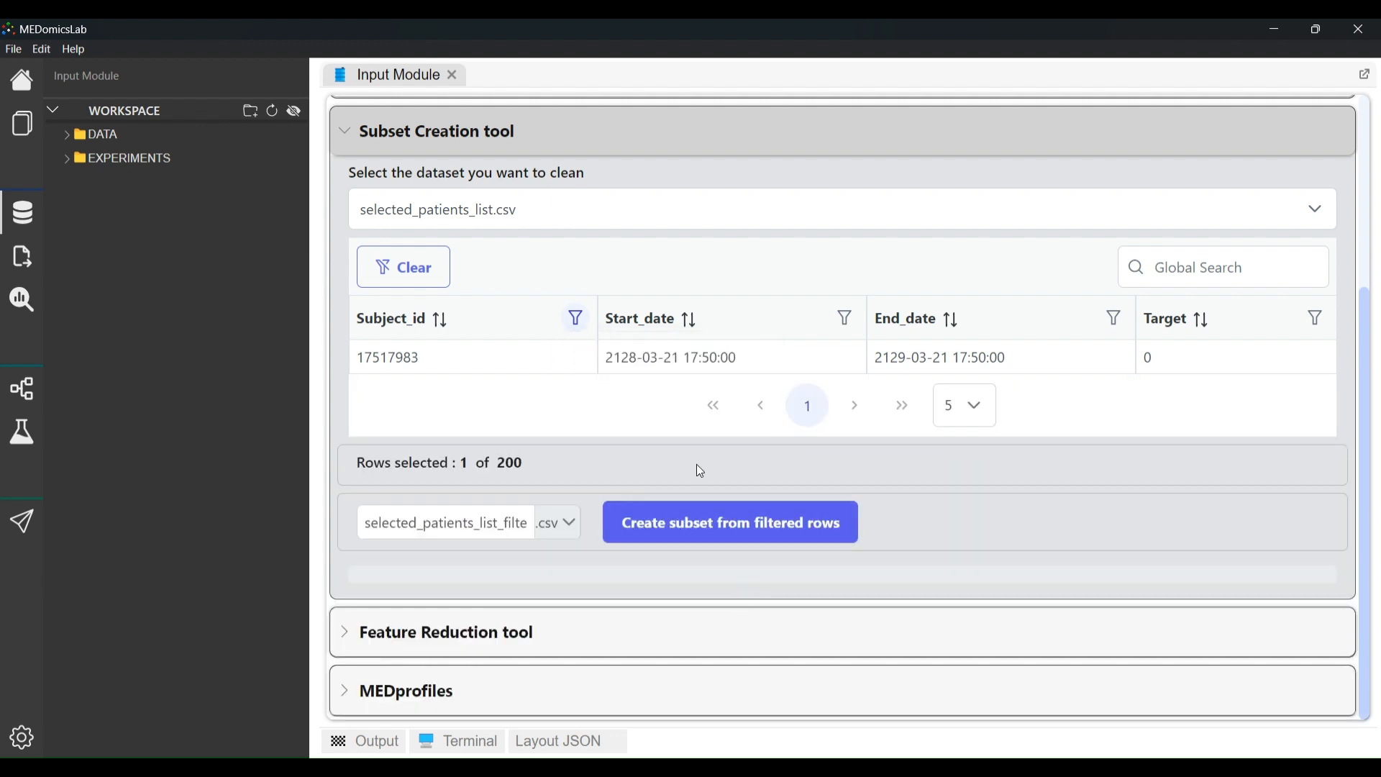
Change the Subject_id column filter to a Greater than 0 rule and apply it
click(586, 328)
click(715, 424)
scroll(684, 546, down, 2)
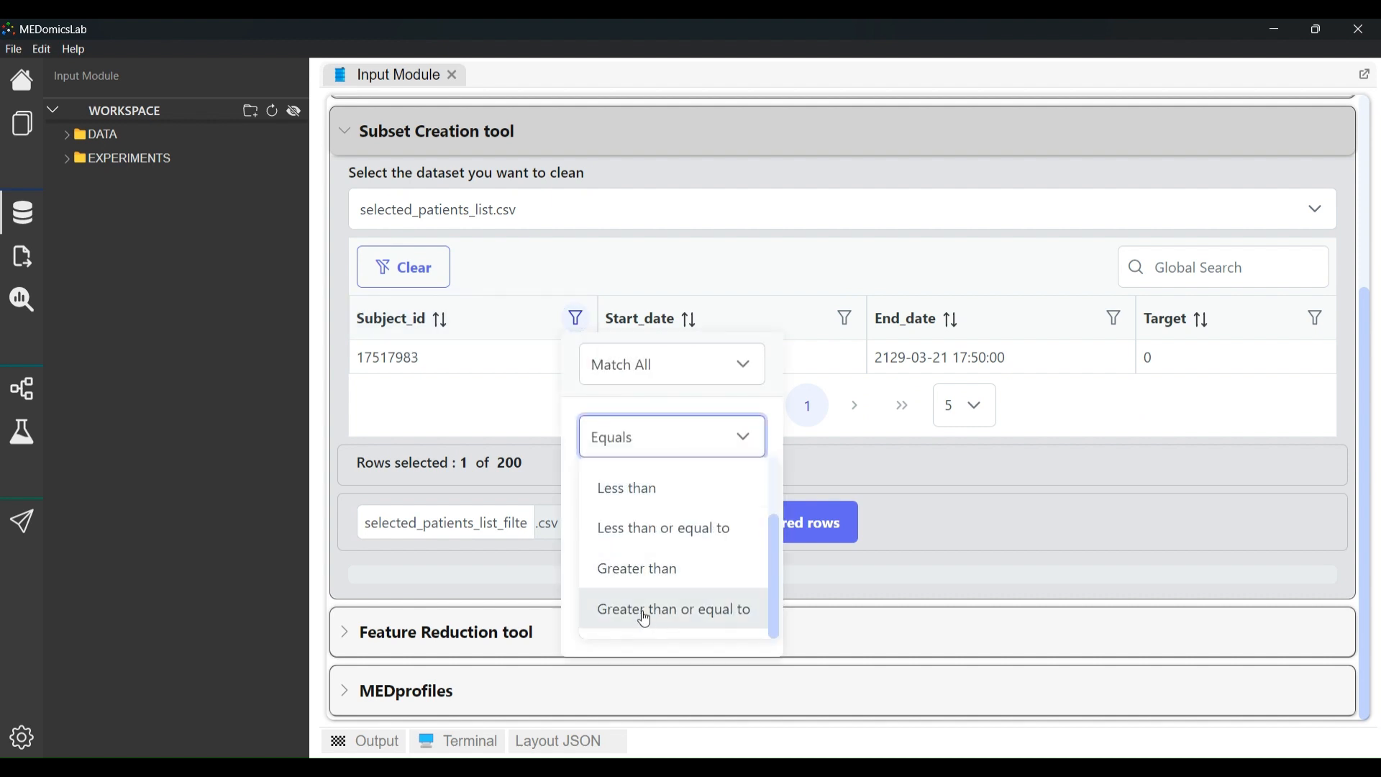
click(611, 576)
double_click(662, 485)
text(0)
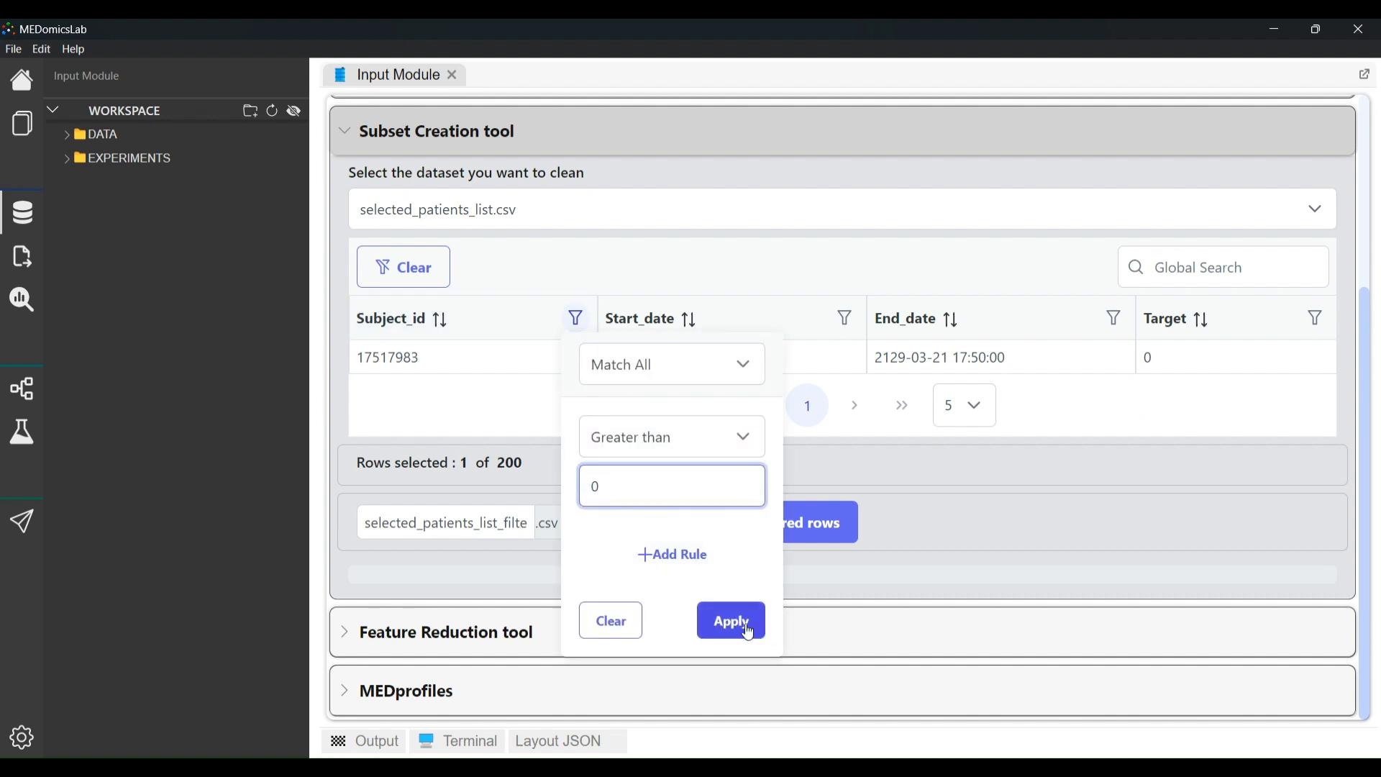
click(732, 620)
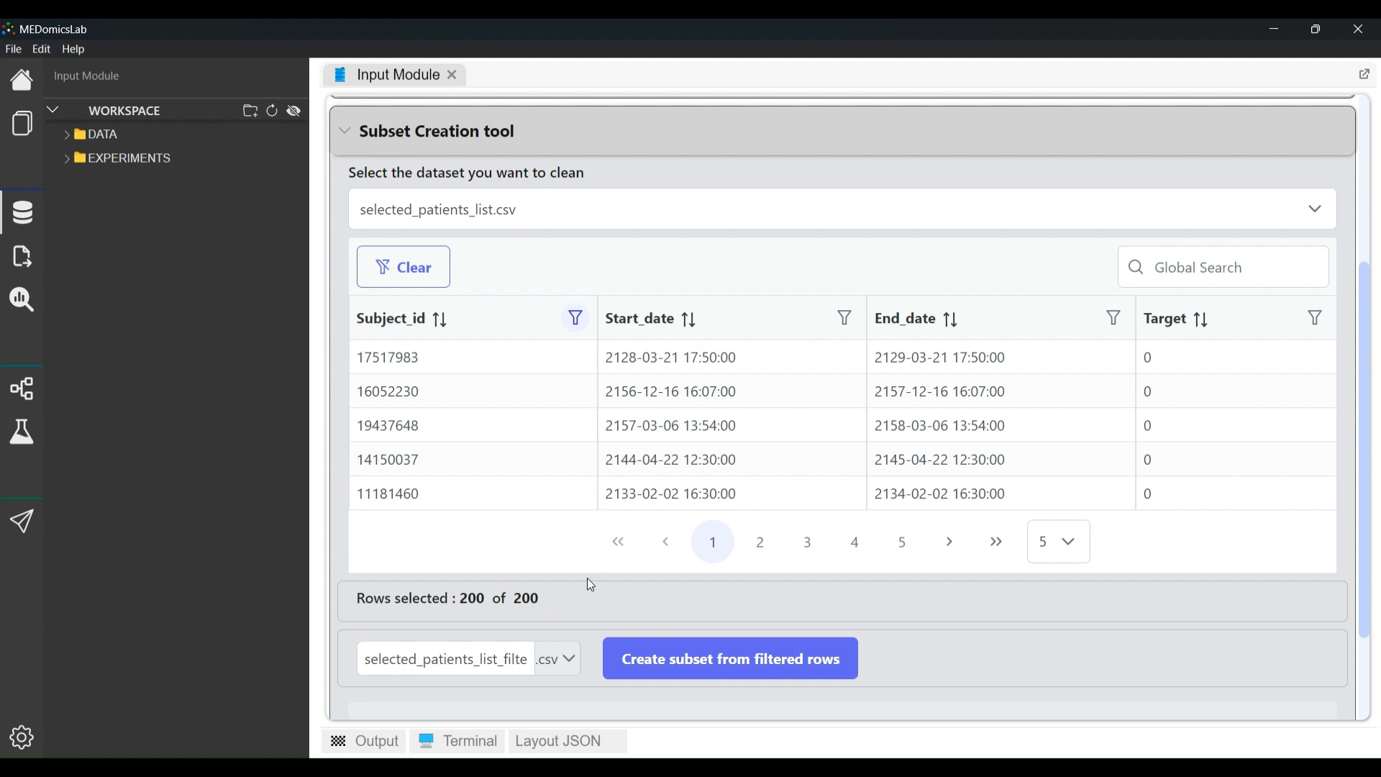
Clear all table filters and filter the Target column to show only rows with the value 1
click(409, 272)
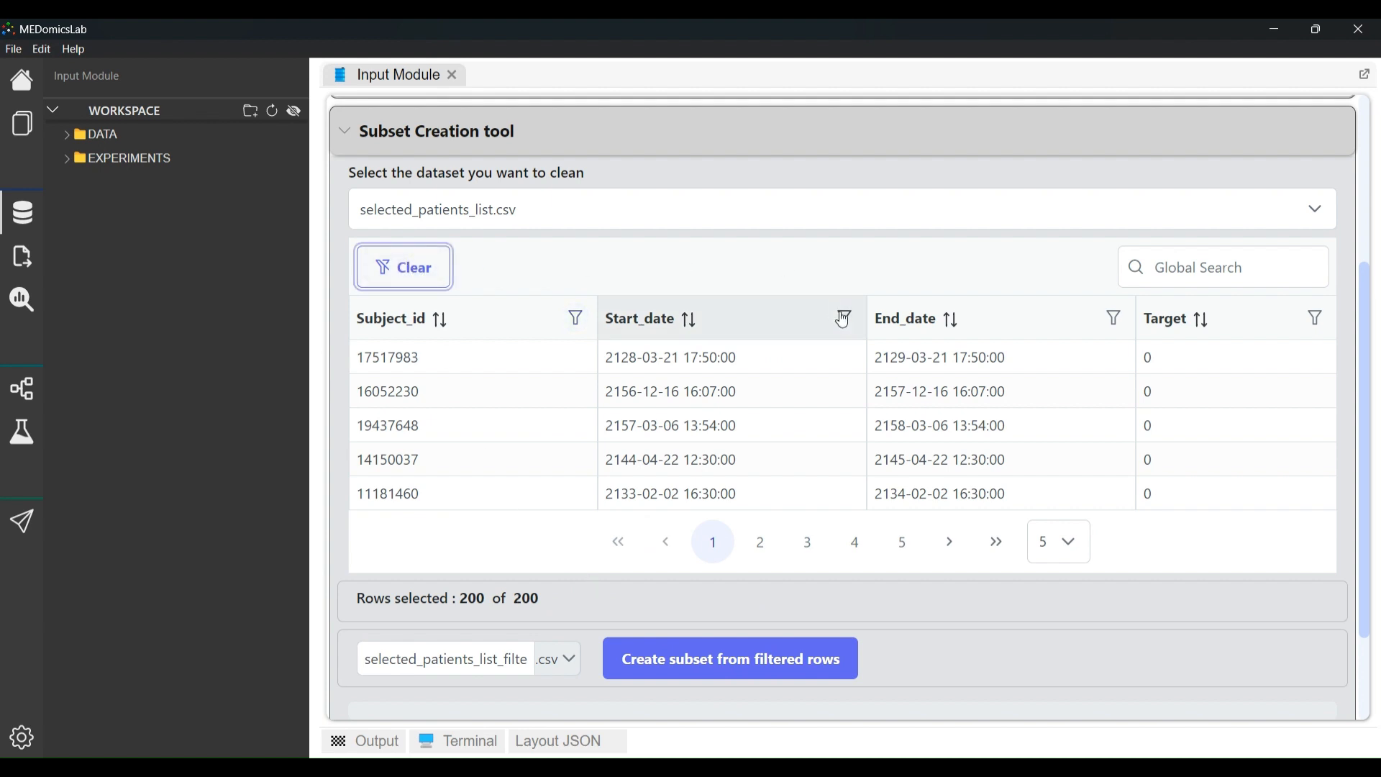
click(1314, 317)
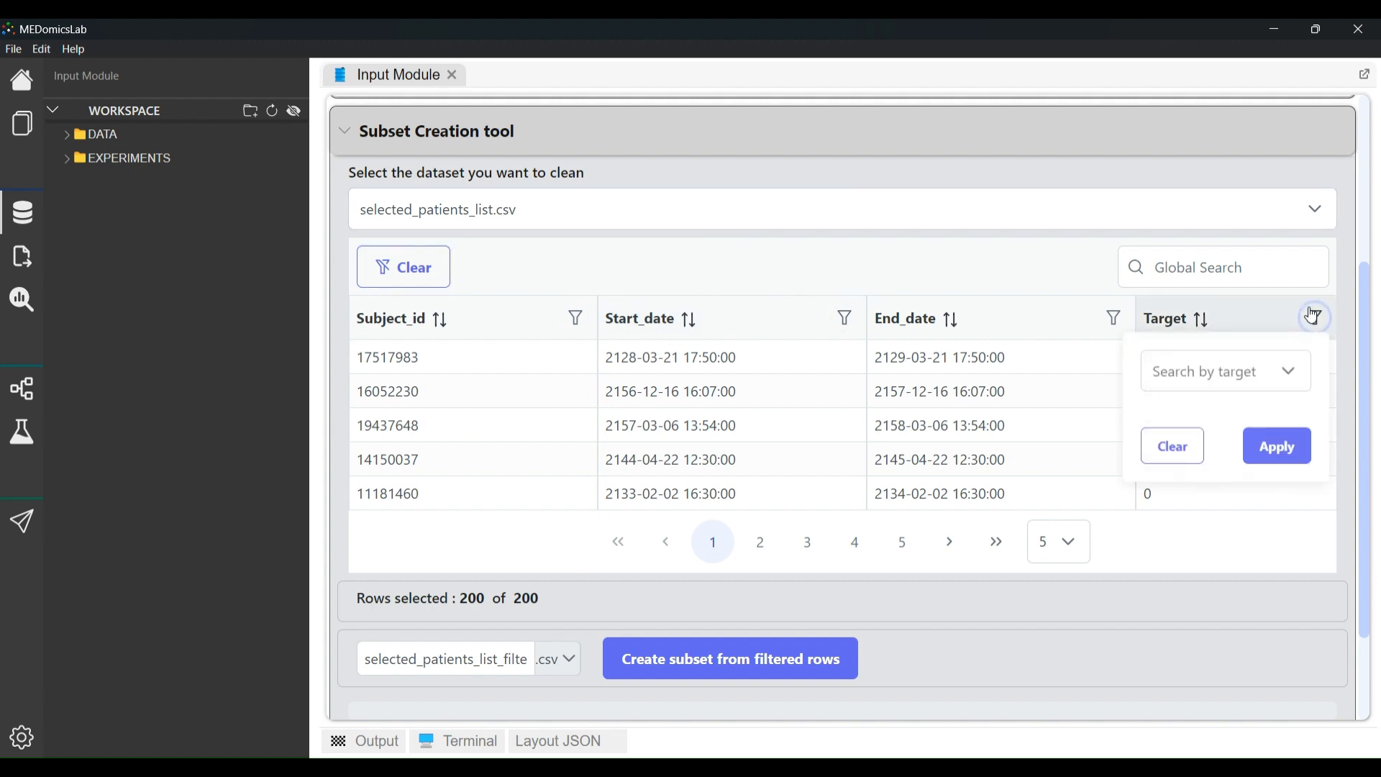
click(1291, 371)
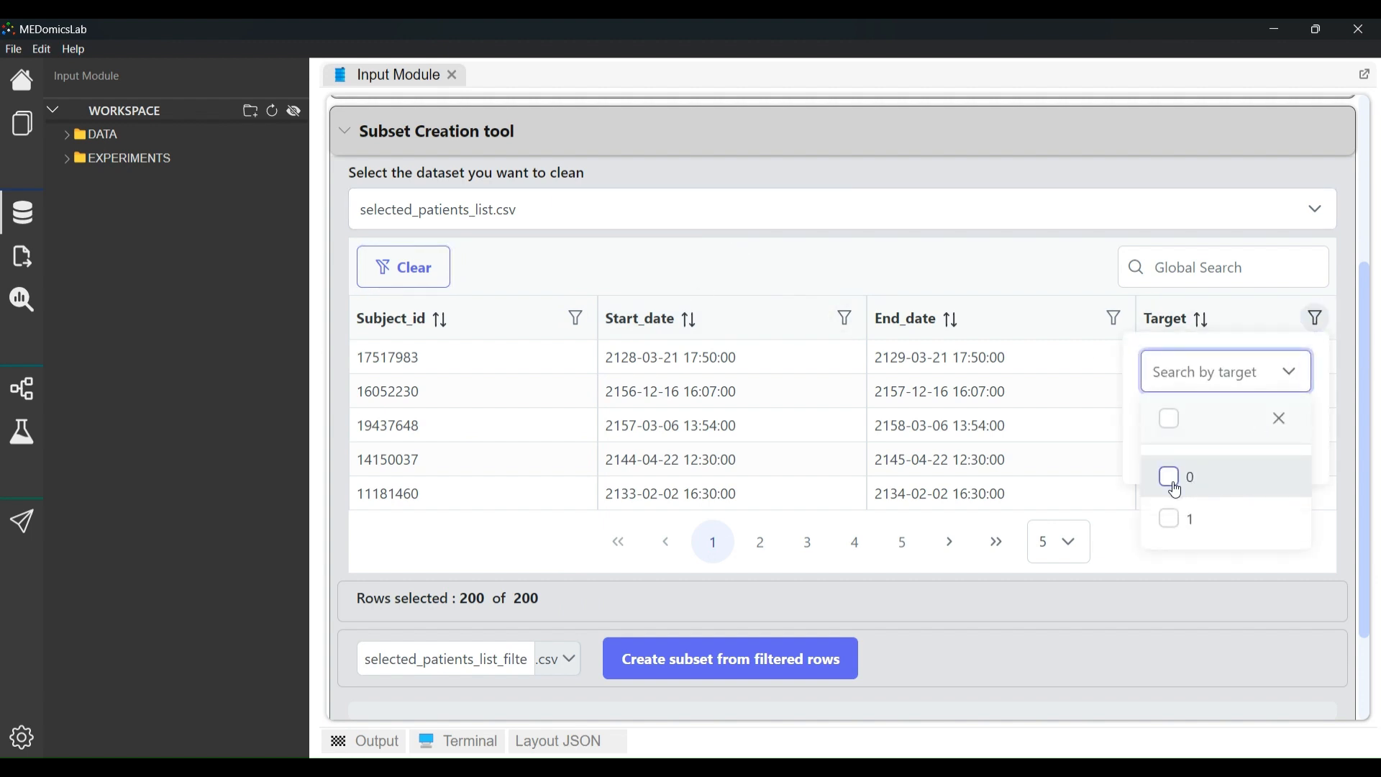
click(1169, 519)
click(1266, 583)
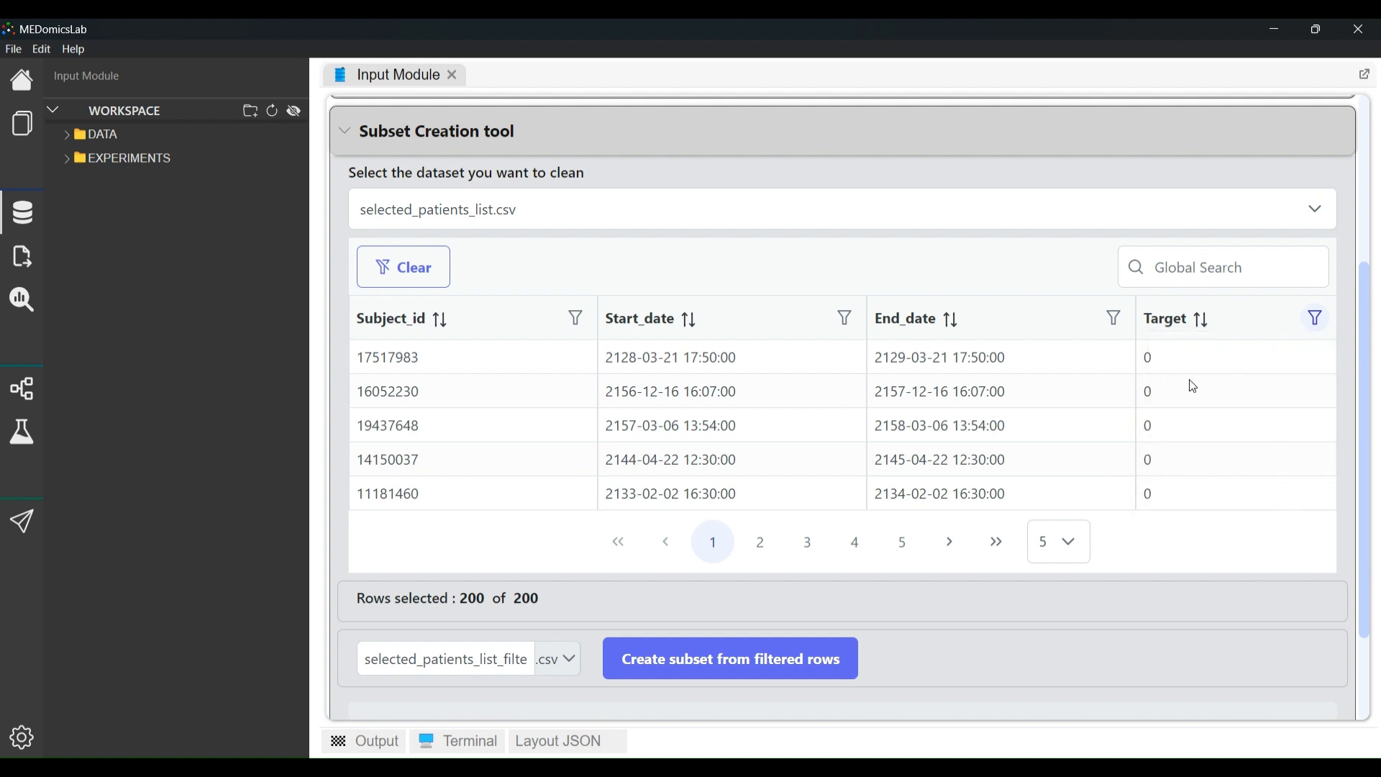
click(1313, 318)
click(1276, 447)
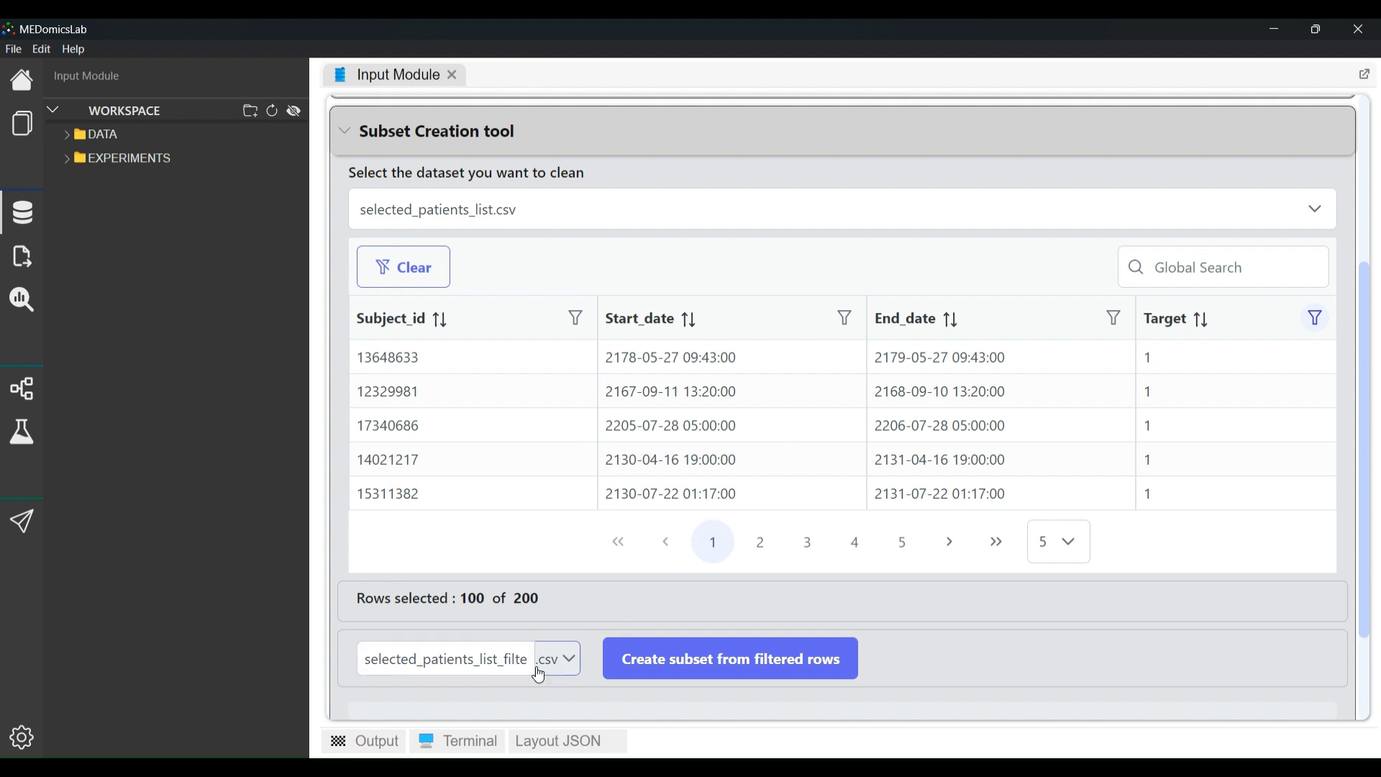
Create the subset selected_patients_list_filtered.csv from the filtered rows, and inspect the new file in the DATA folder
scroll(758, 666, down, 1)
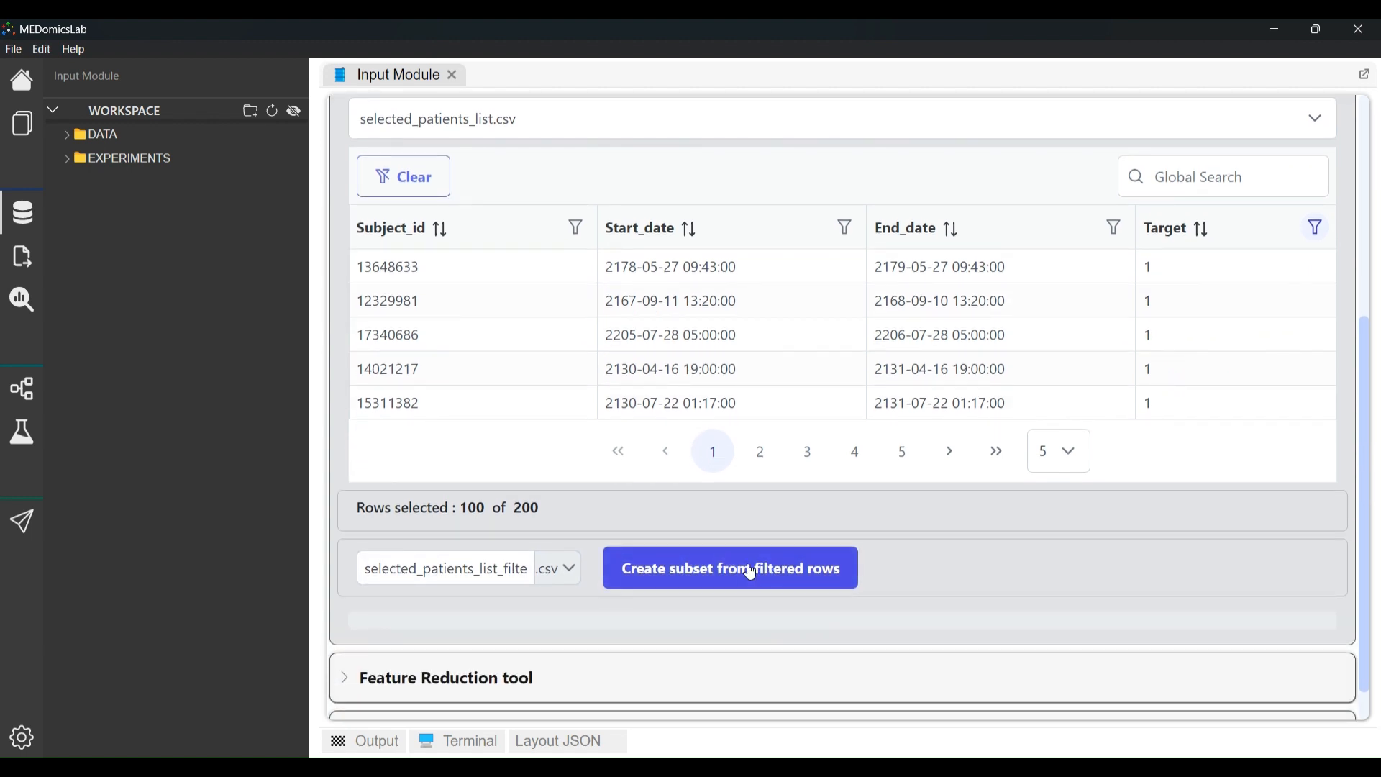
click(751, 573)
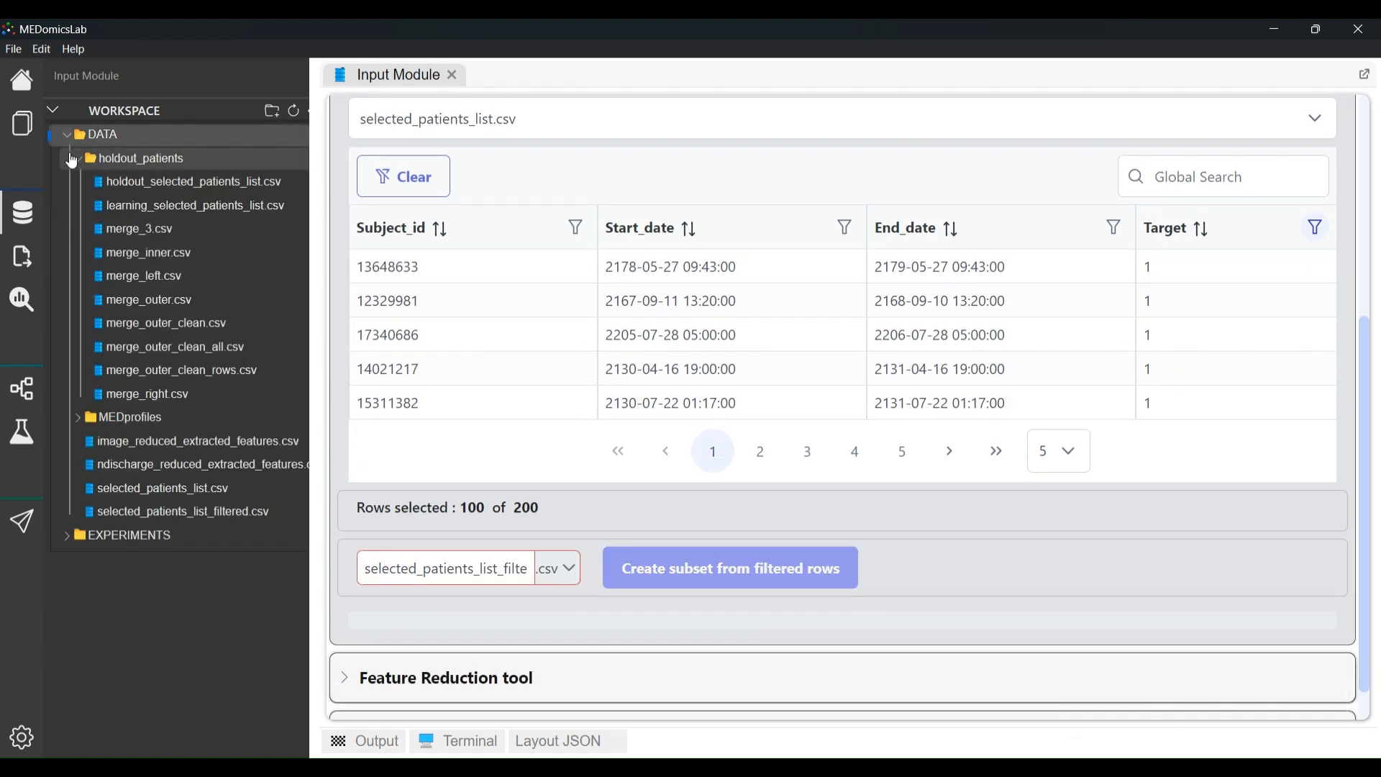
click(72, 162)
double_click(172, 276)
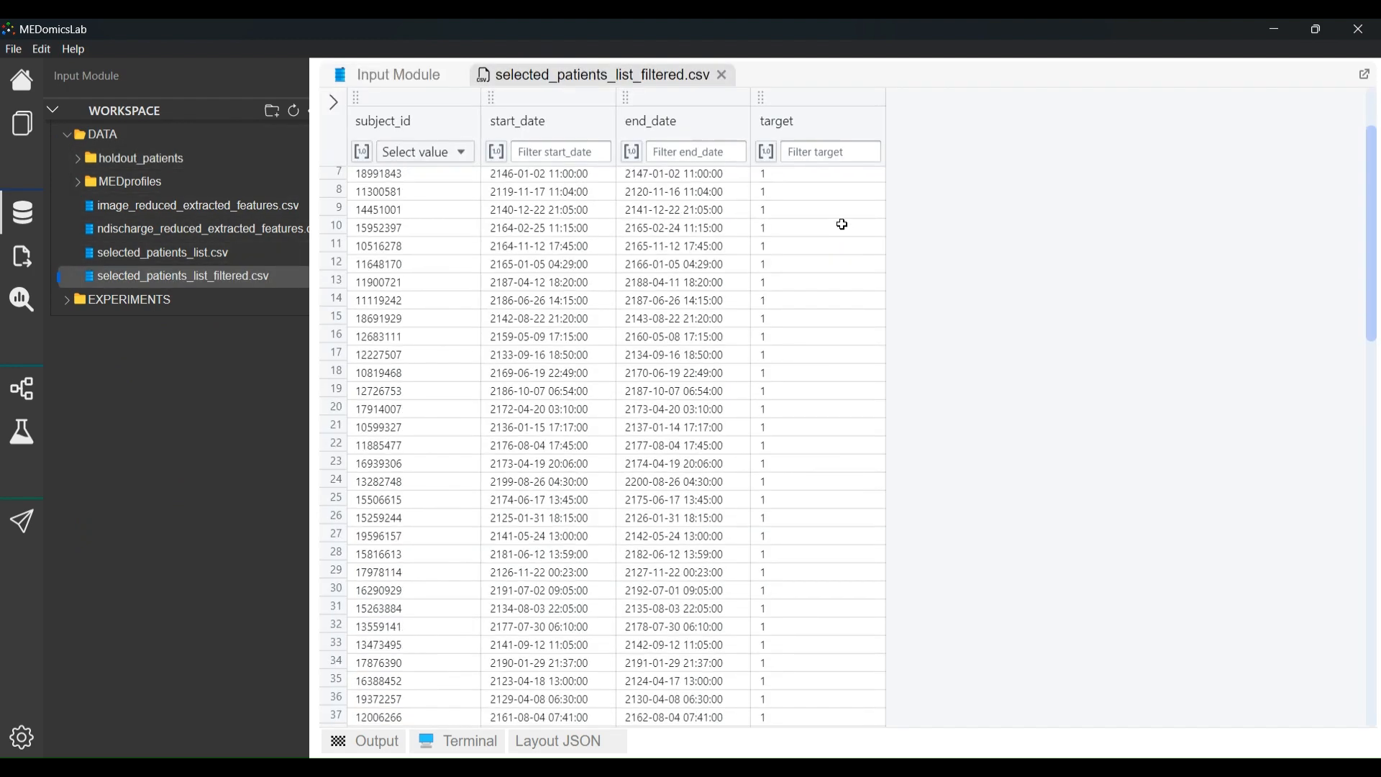
scroll(845, 227, down, 10)
click(722, 74)
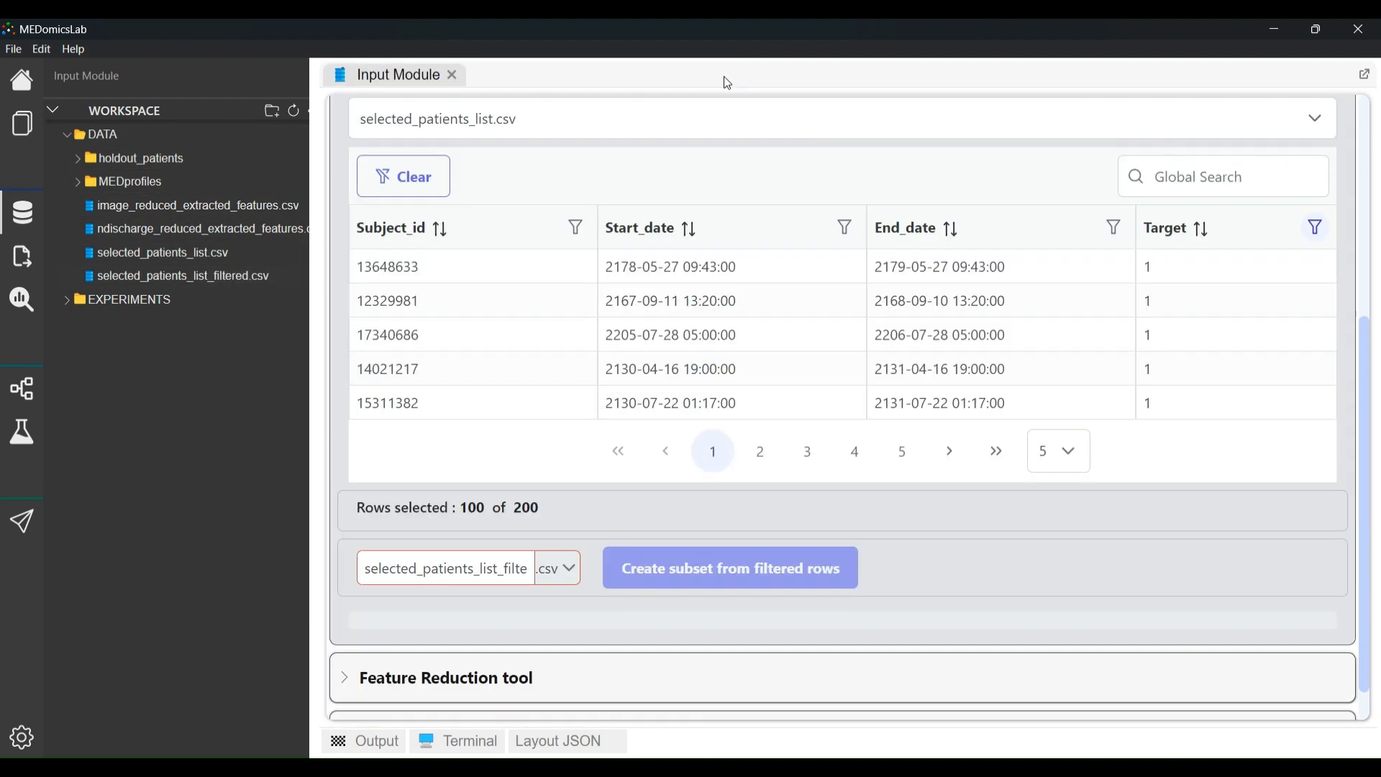
scroll(873, 330, up, 4)
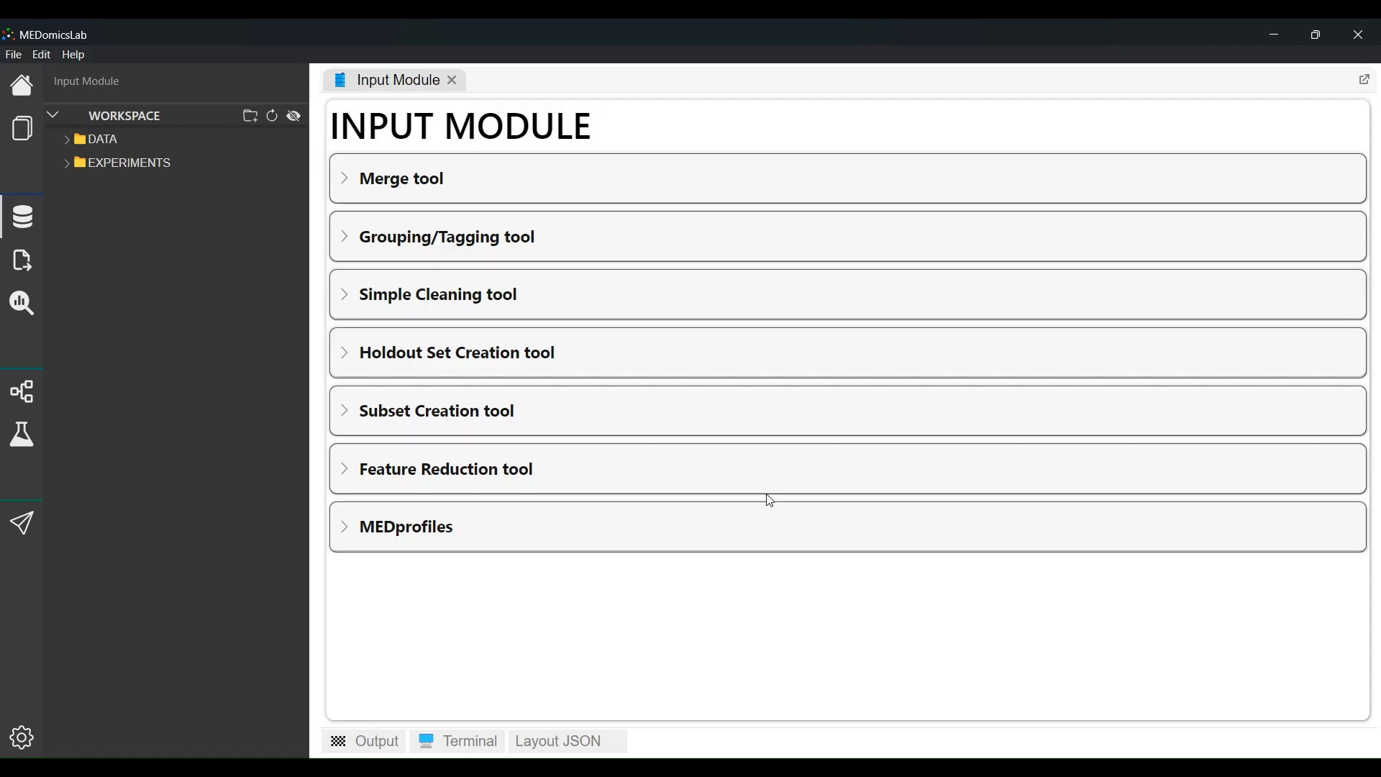
Expand the Feature Reduction tool and look through its PCA and Spearman options, ending on PCA
click(357, 471)
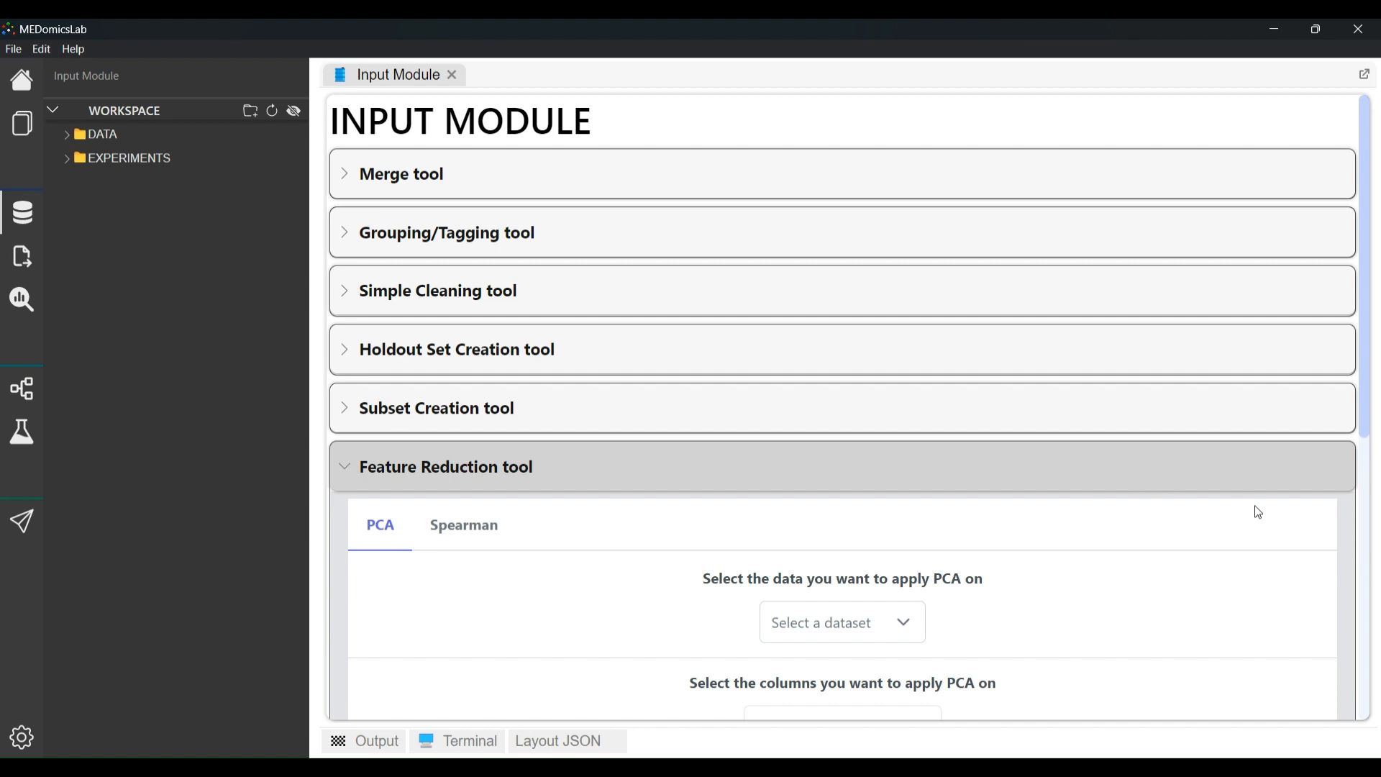
scroll(1259, 512, down, 3)
scroll(1266, 521, down, 3)
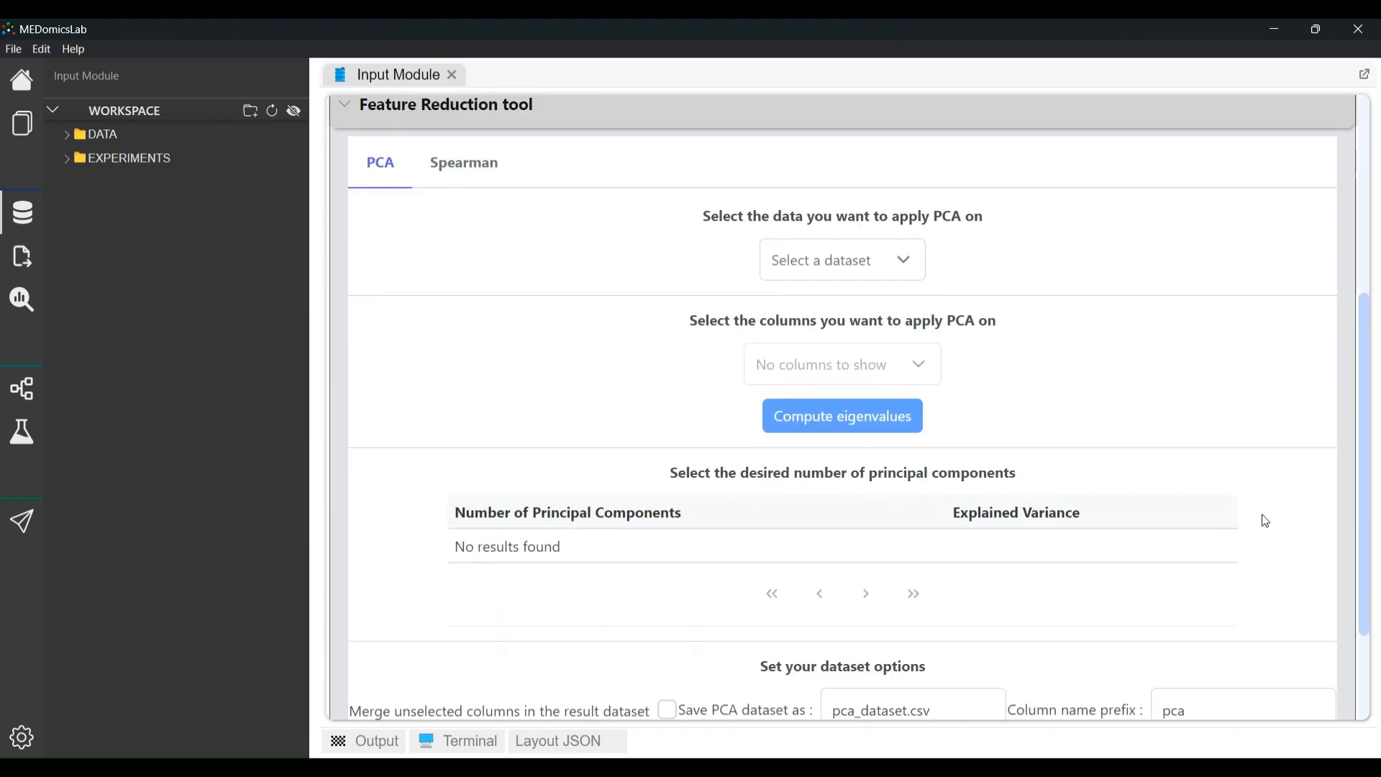
scroll(1261, 518, up, 1)
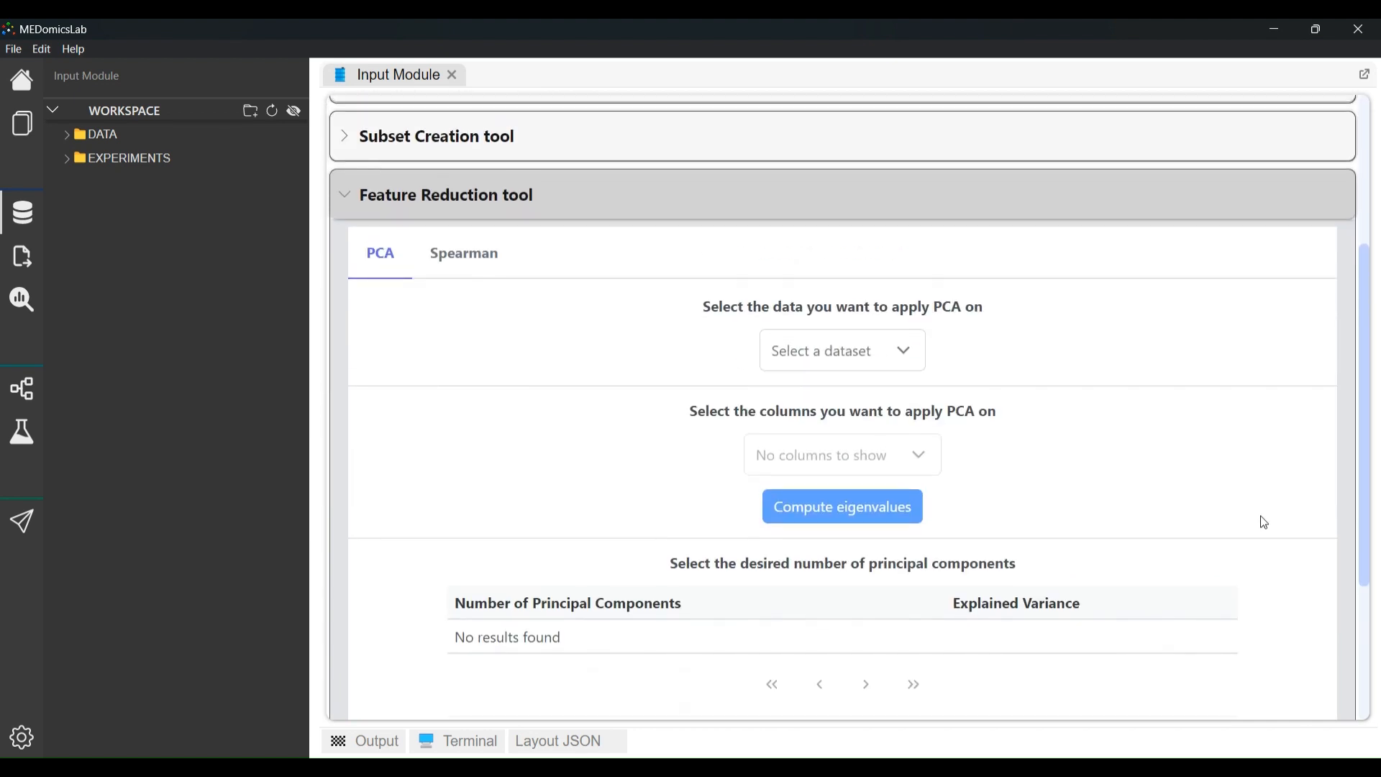
click(481, 258)
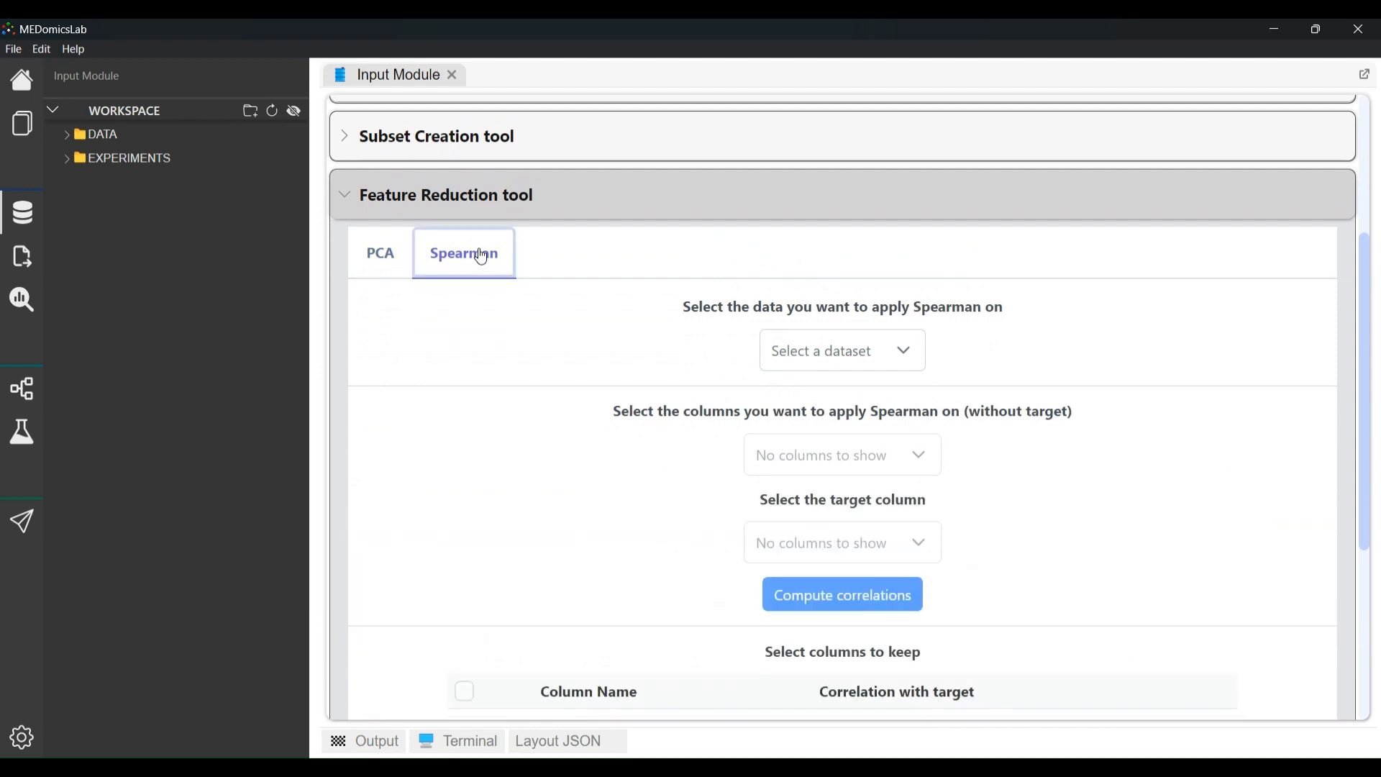
click(373, 272)
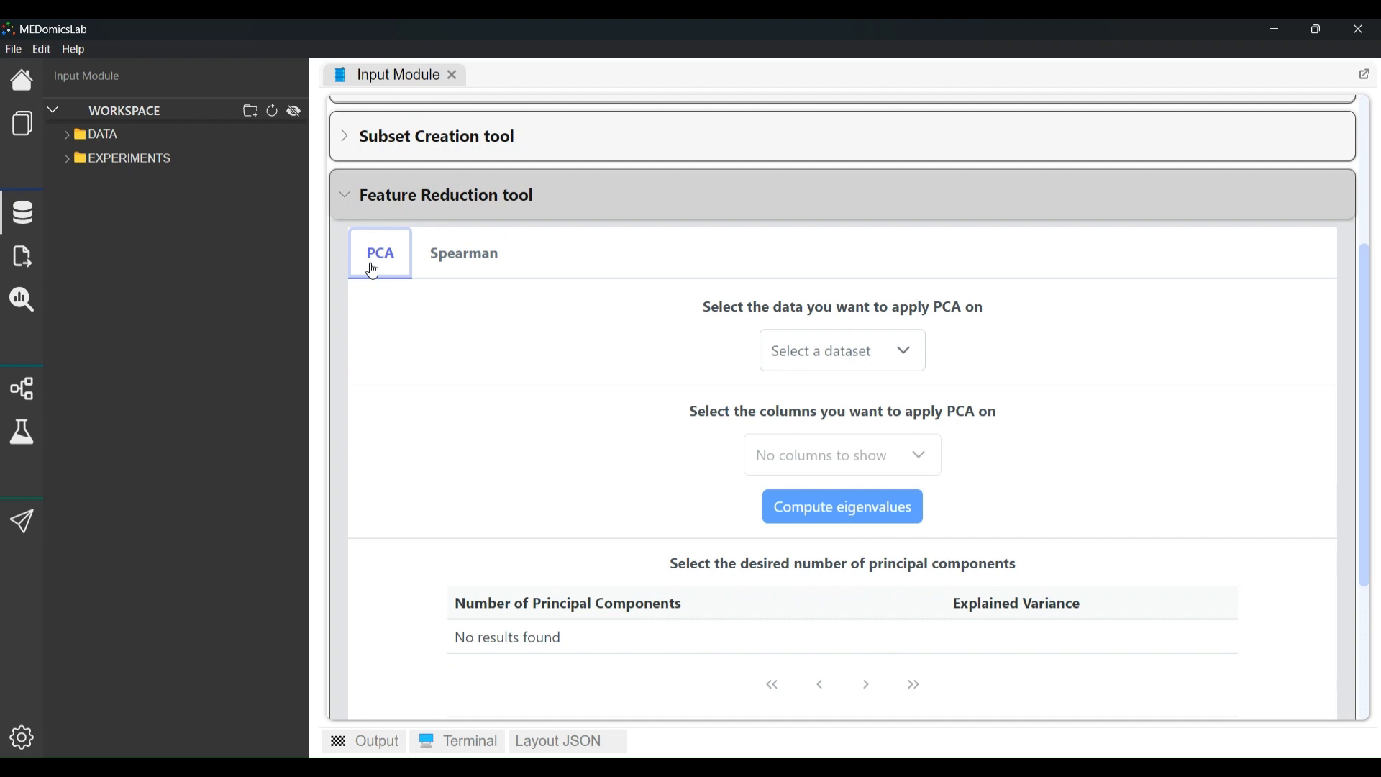
Examine the columns of image_extracted_features.csv from the DATA folder and close the file
click(89, 135)
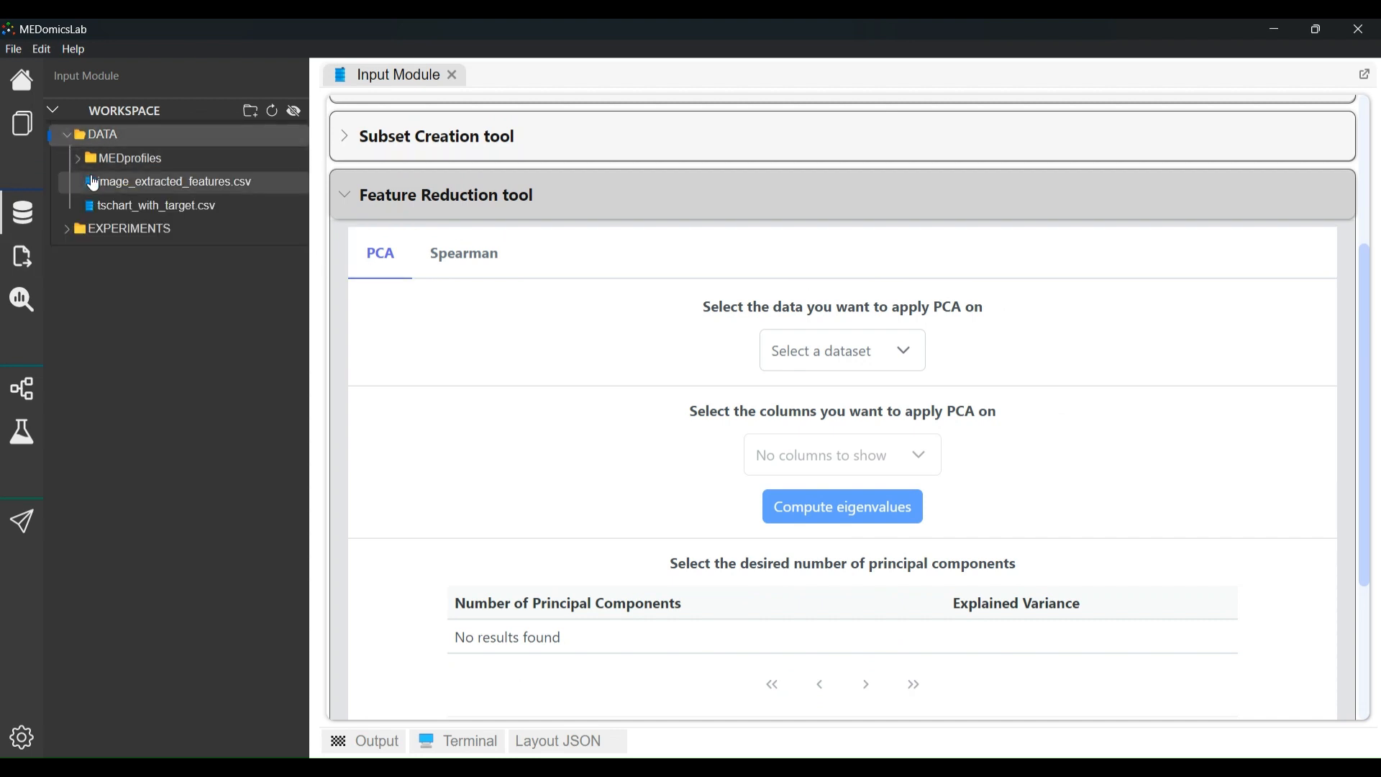
double_click(131, 190)
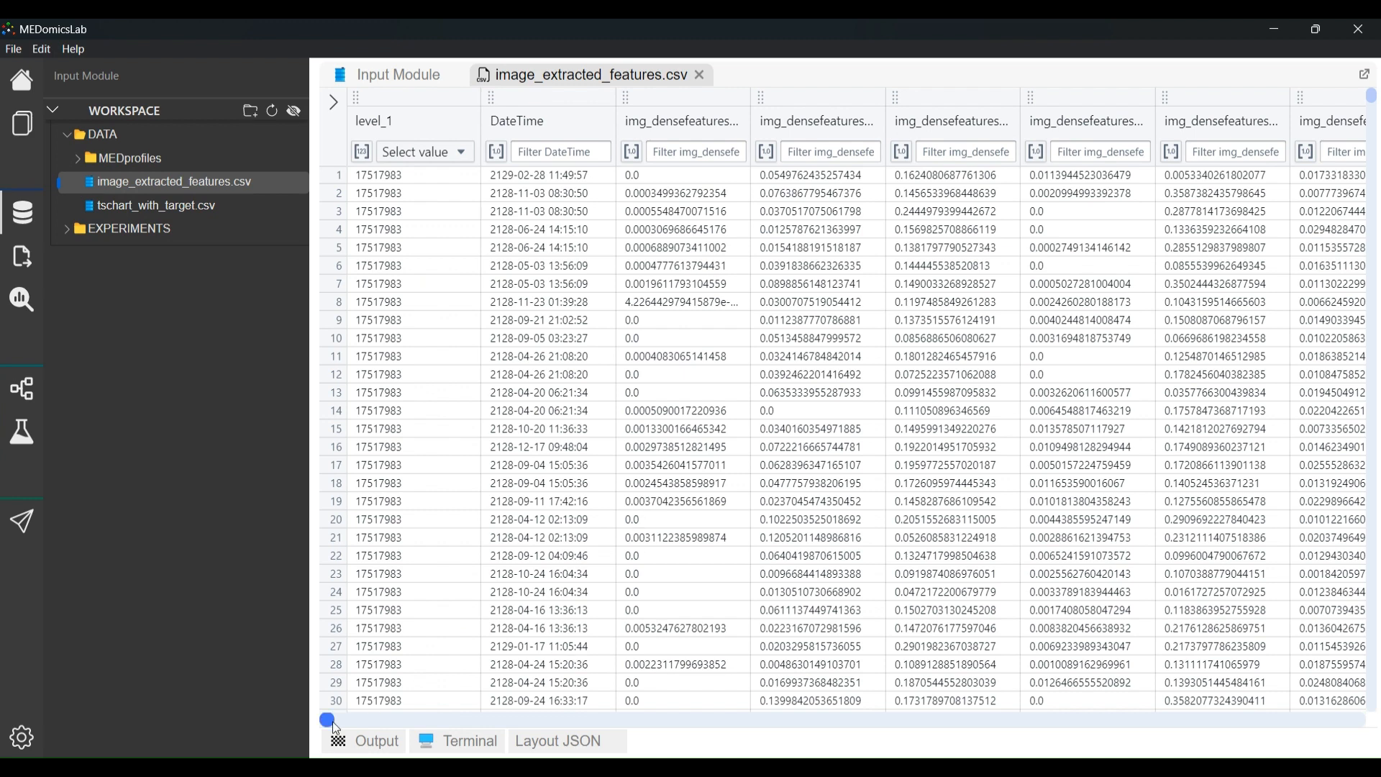
drag(328, 720, 250, 715)
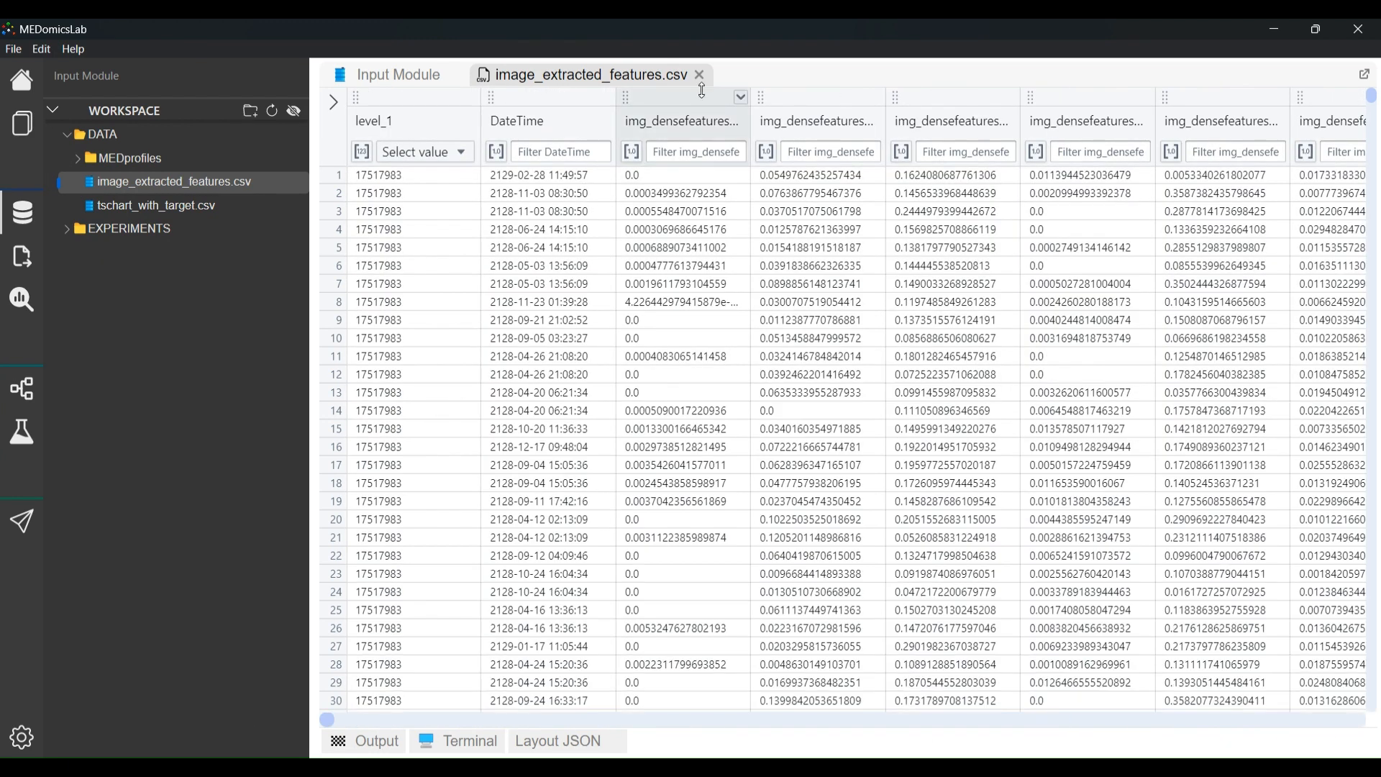
click(700, 75)
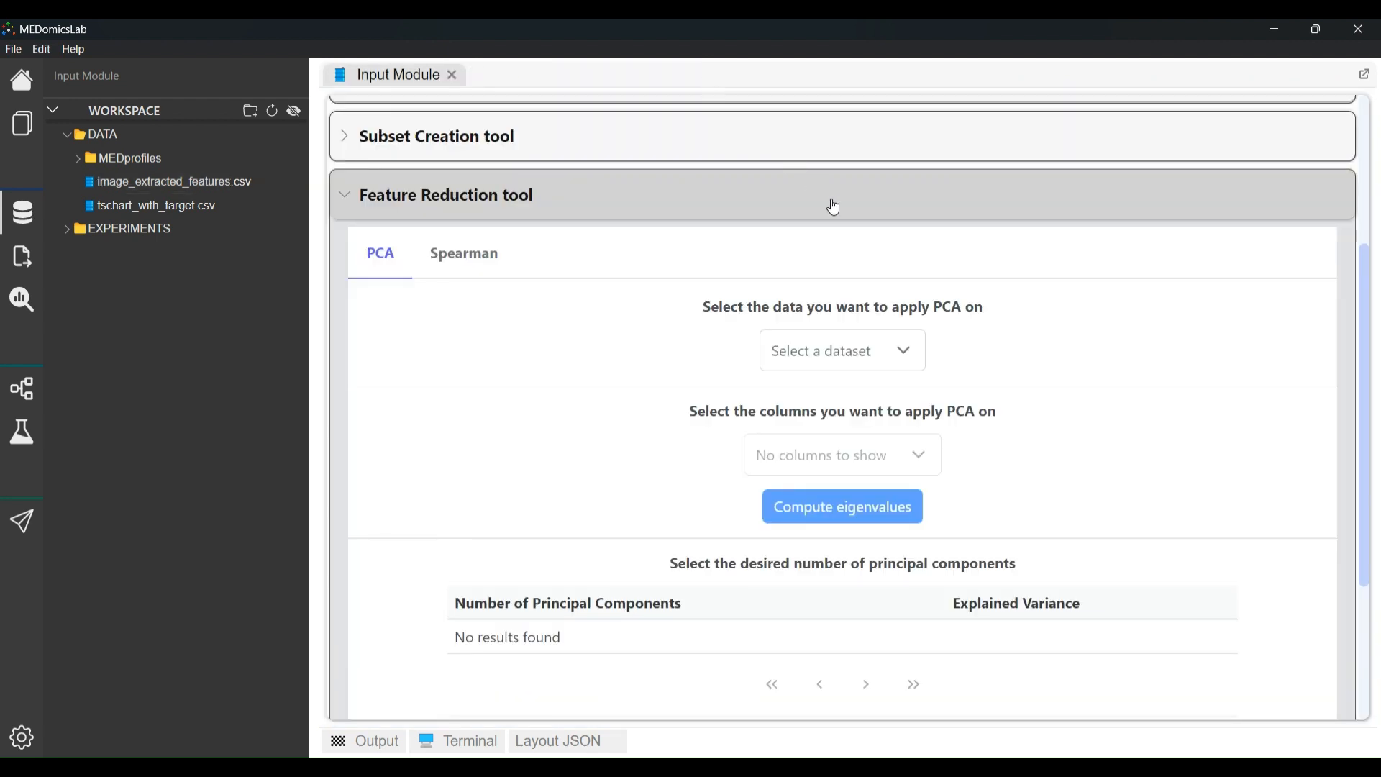
Set image_extracted_features.csv as the PCA dataset and select all its columns except level_1 and DateTime
click(911, 357)
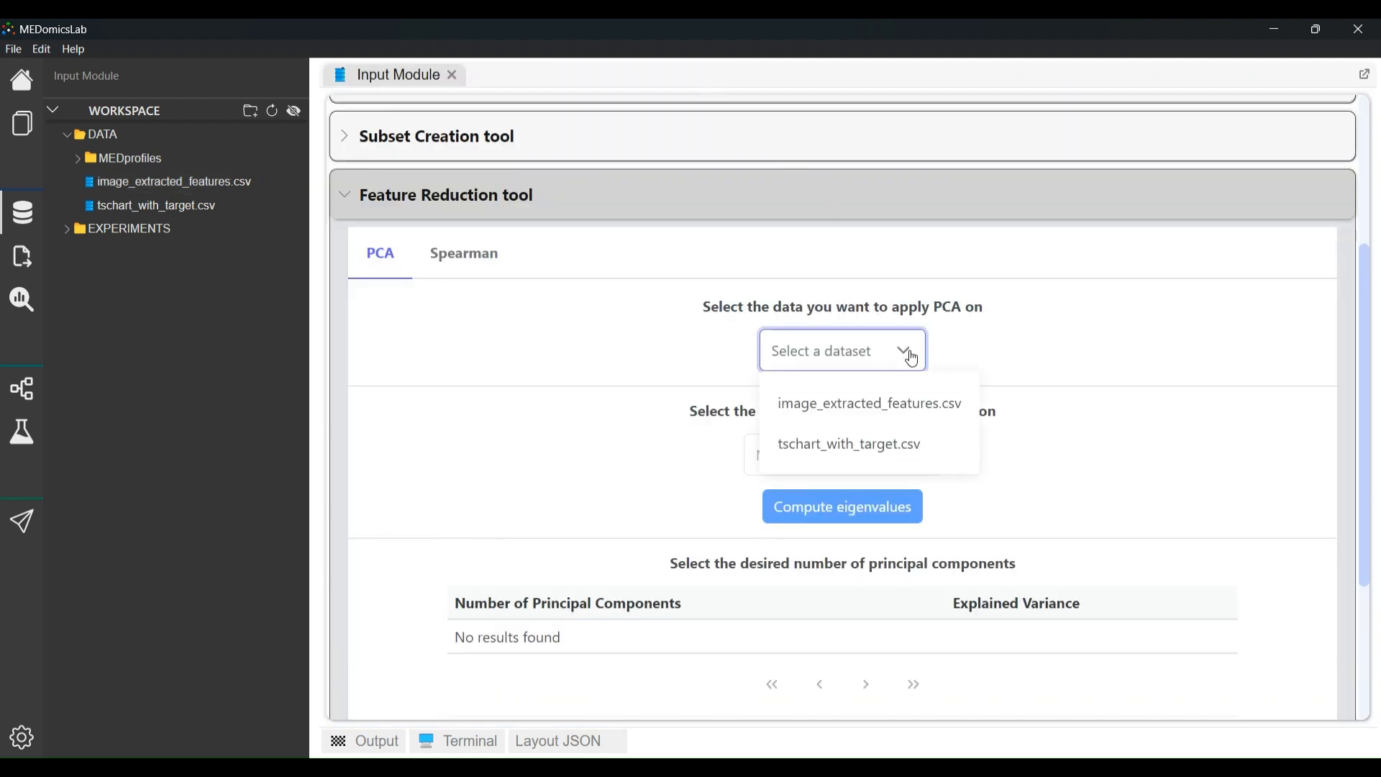
click(913, 403)
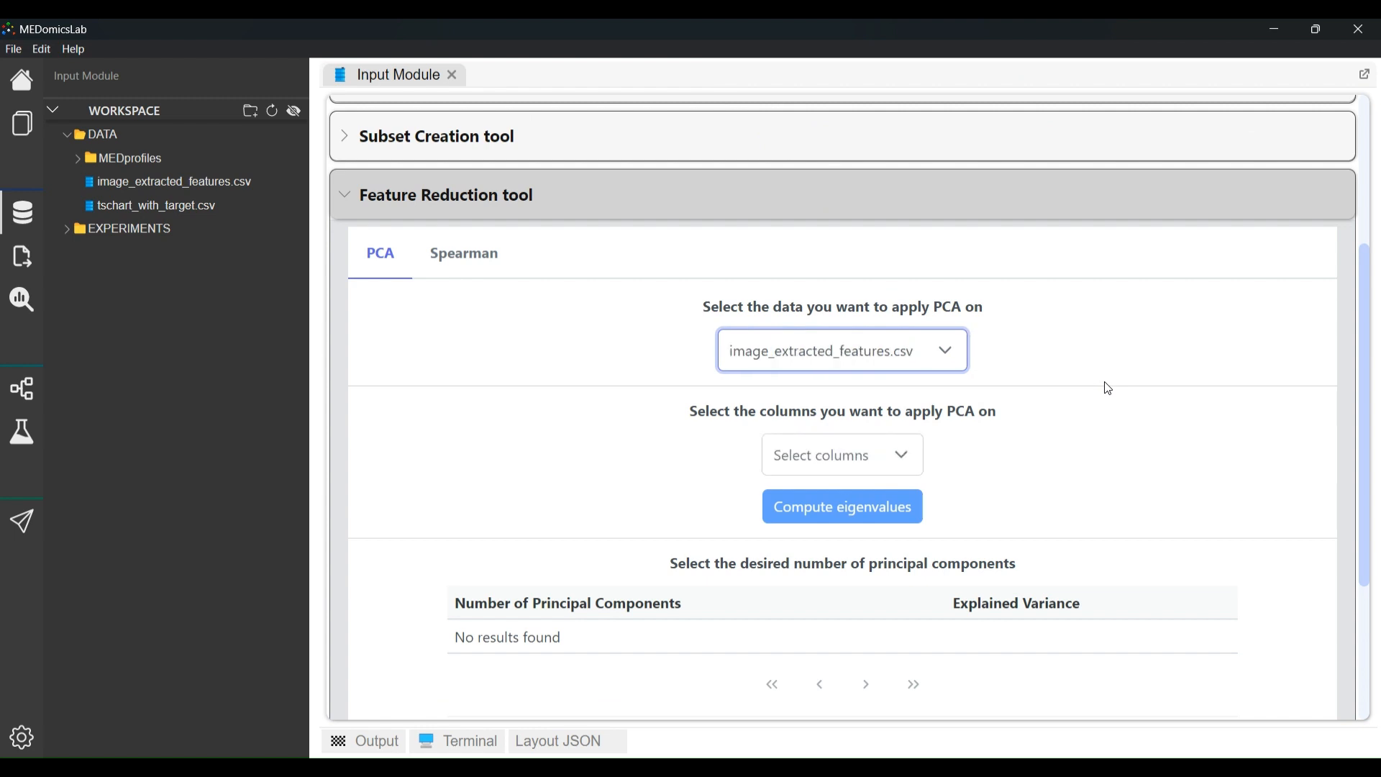
scroll(1107, 390, down, 1)
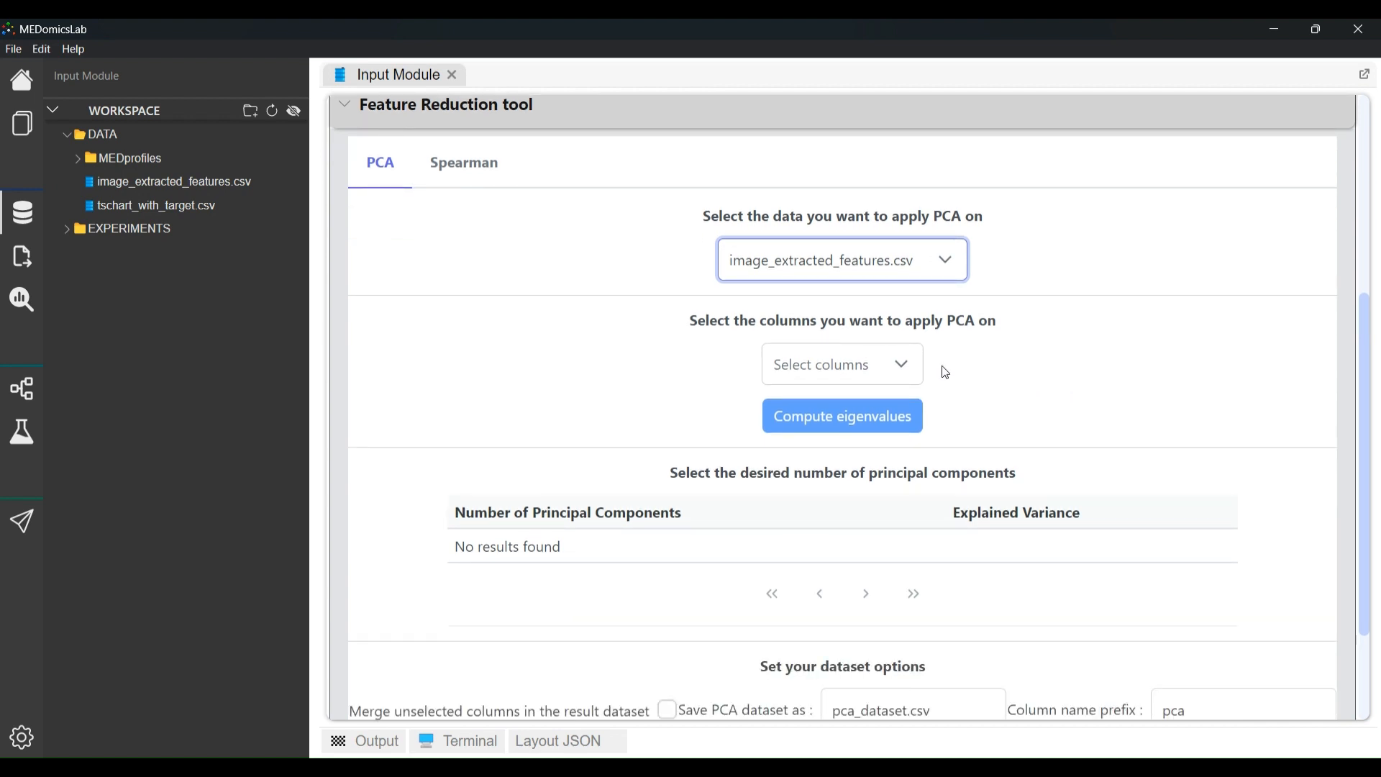
click(909, 367)
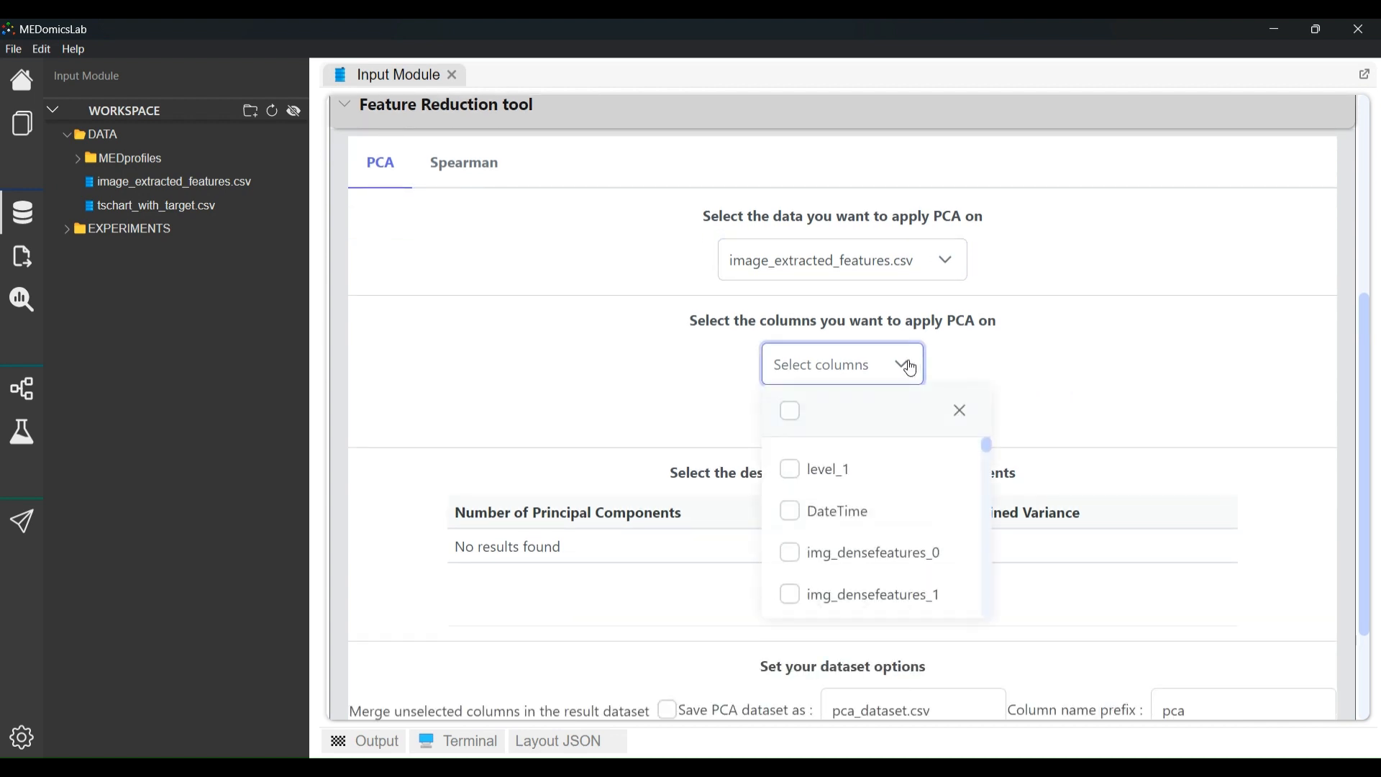
click(790, 410)
click(869, 479)
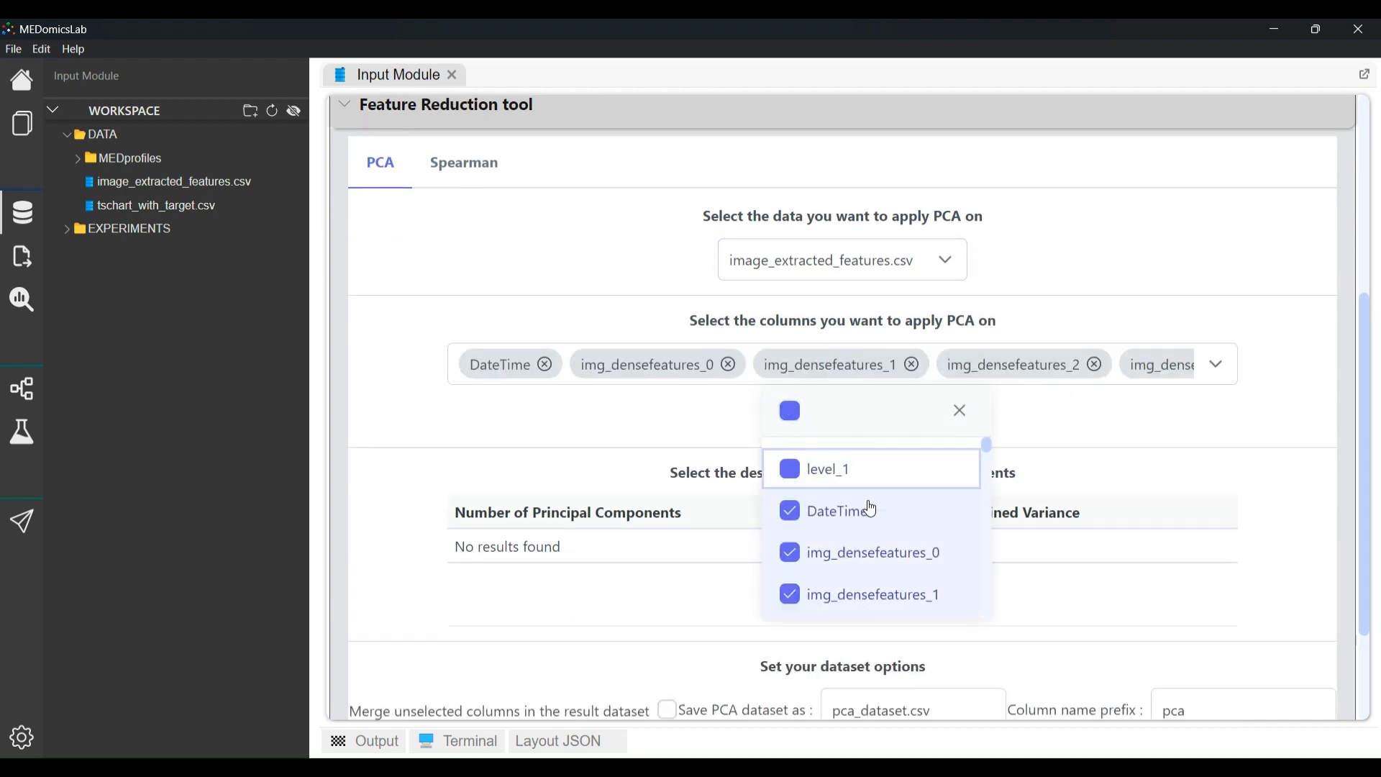
click(872, 512)
drag(988, 453, 1094, 438)
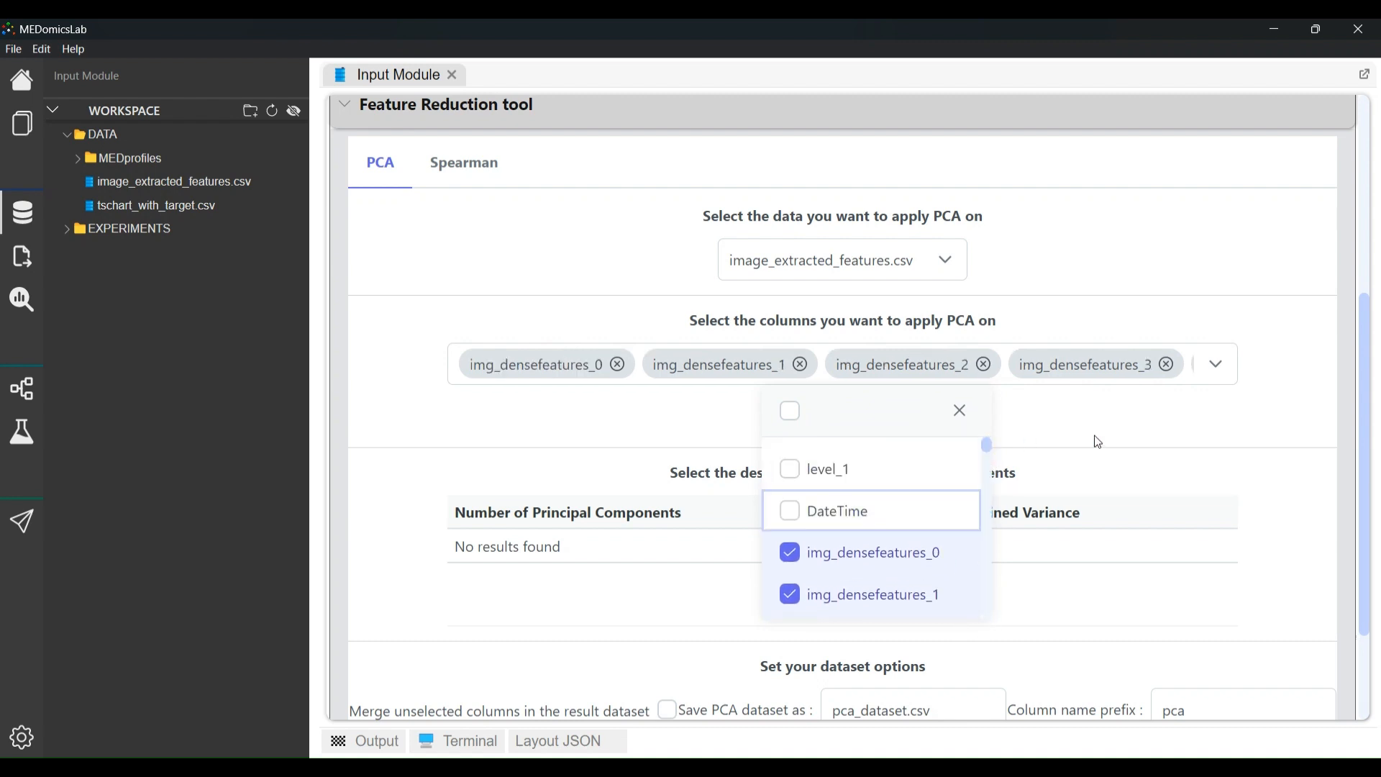
click(1101, 432)
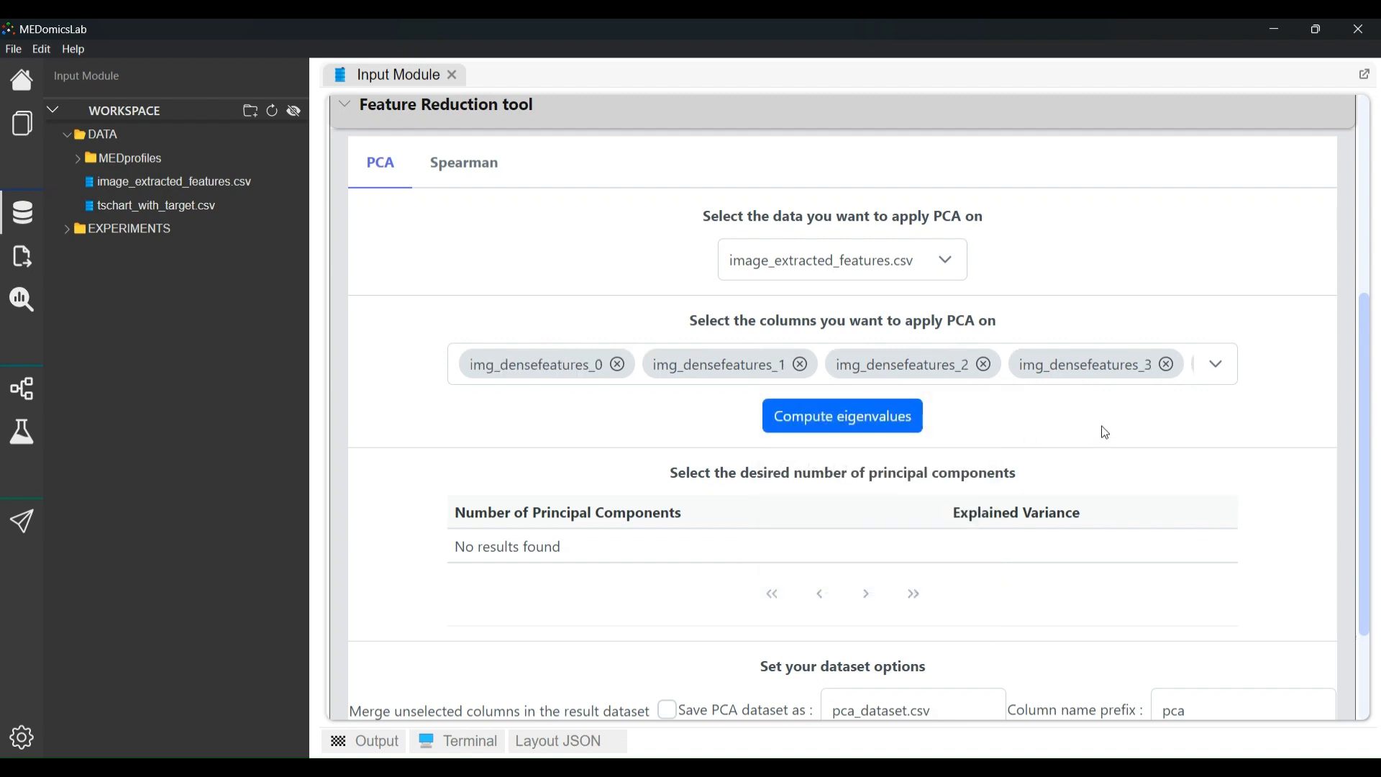
Compute the eigenvalues for the selected columns and choose 10 principal components based on the explained variance
click(894, 419)
scroll(1133, 423, down, 3)
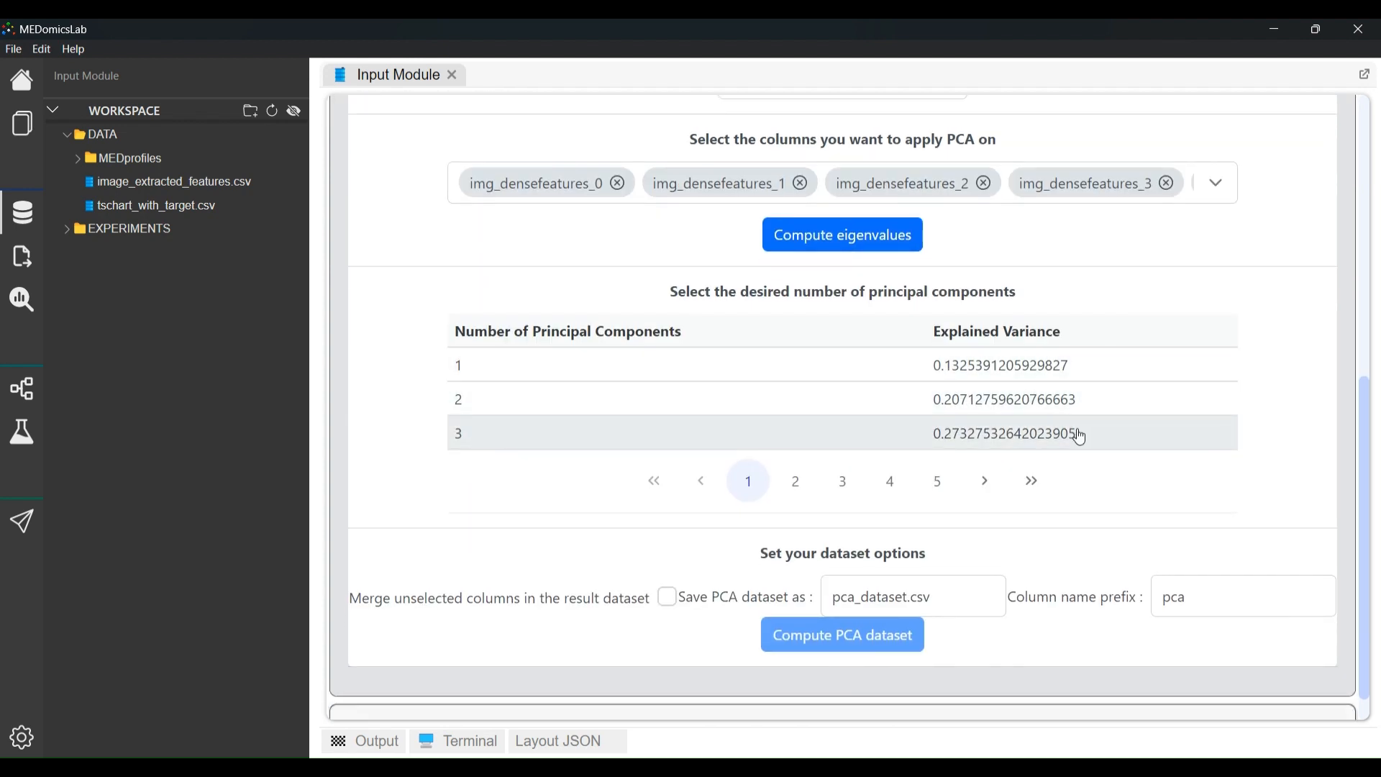
click(807, 488)
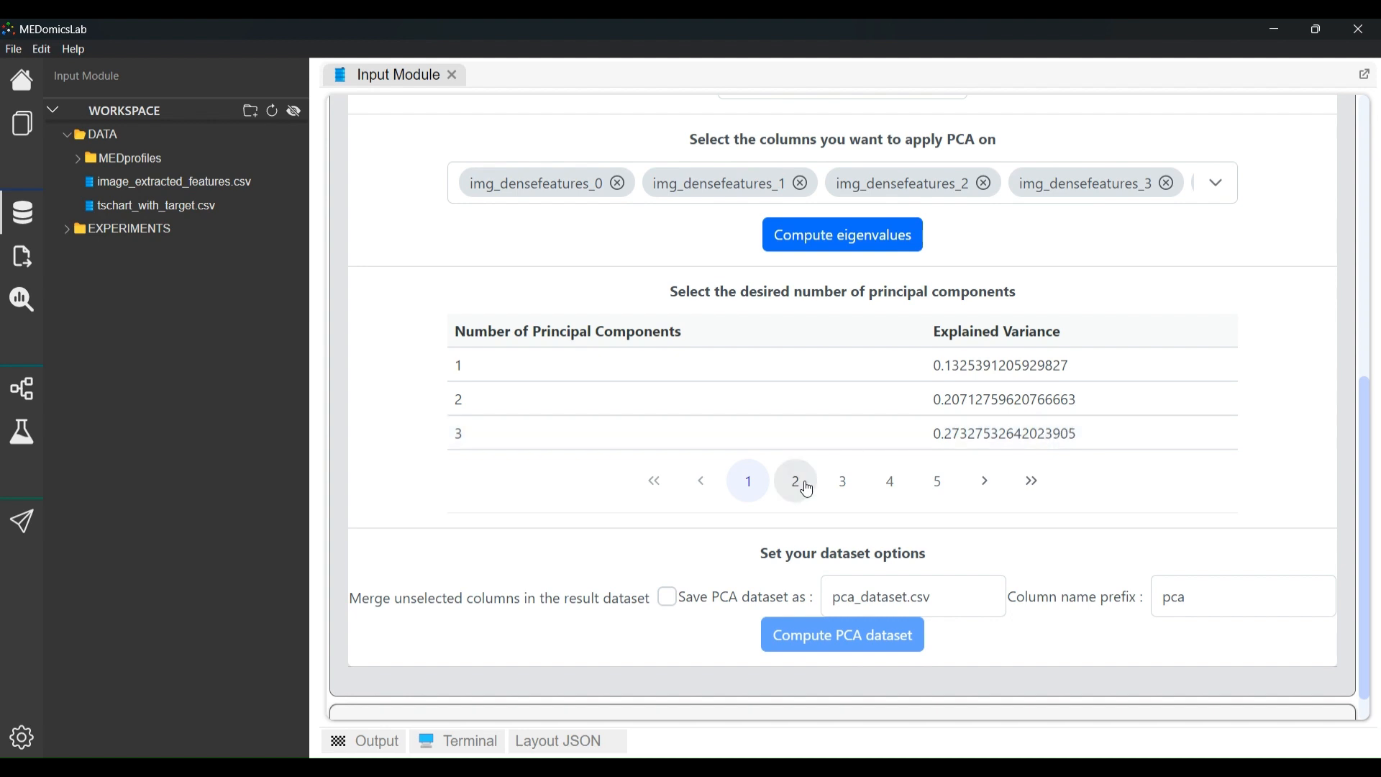
click(845, 489)
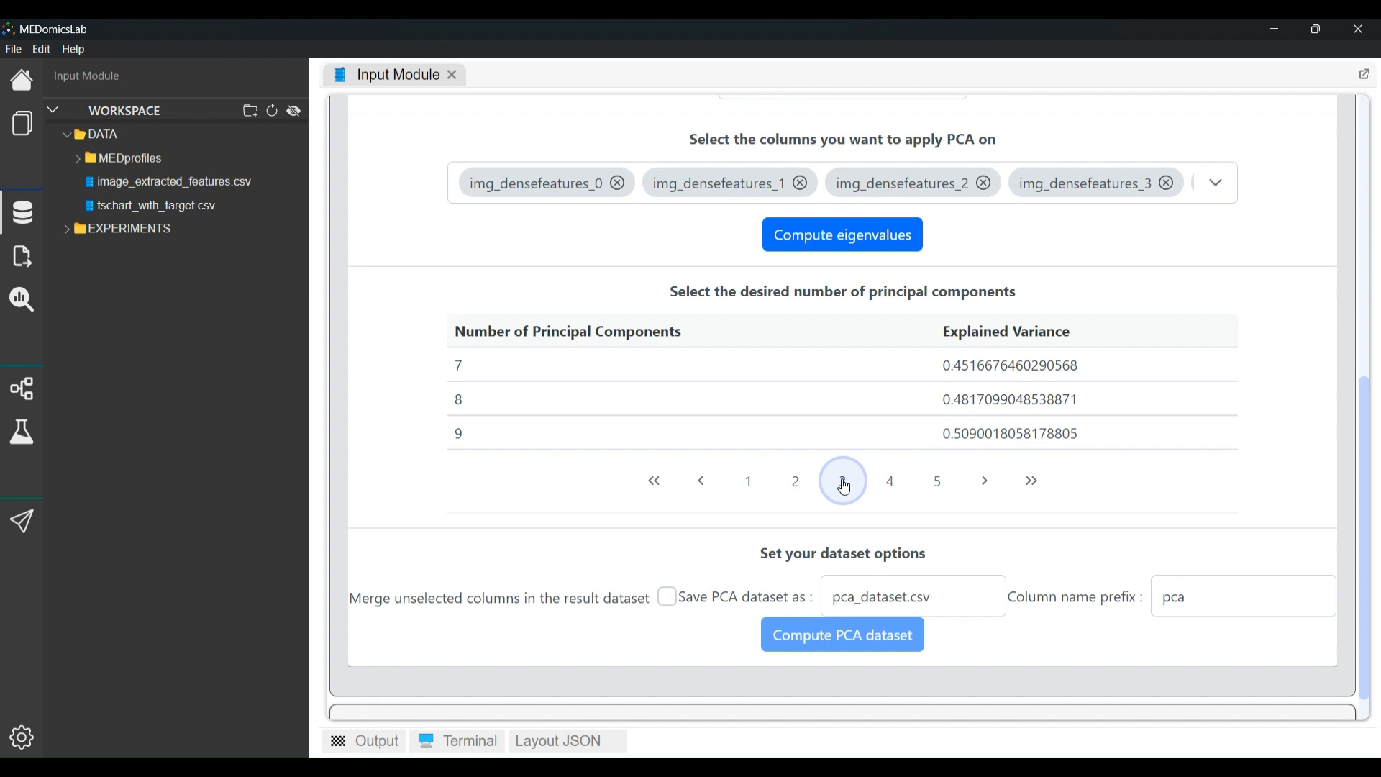
click(893, 478)
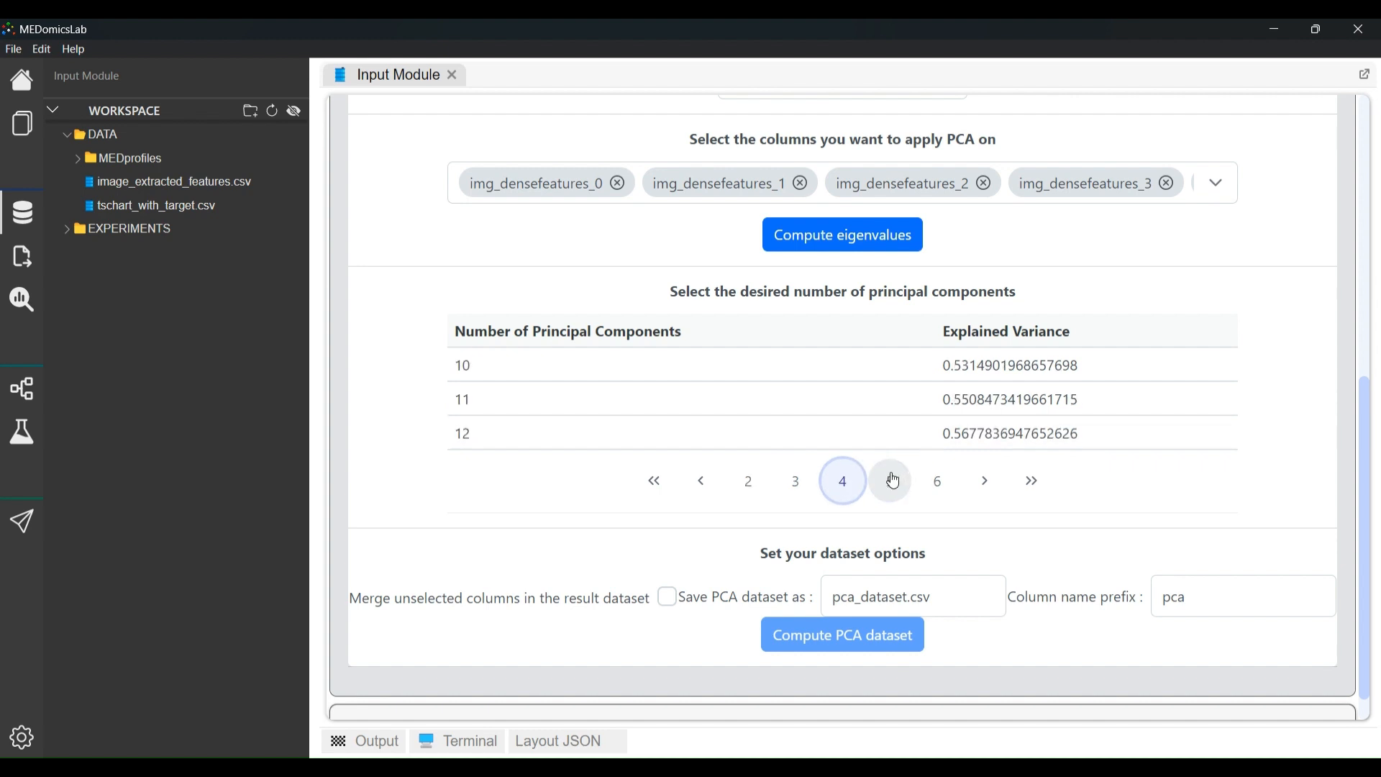
click(1084, 370)
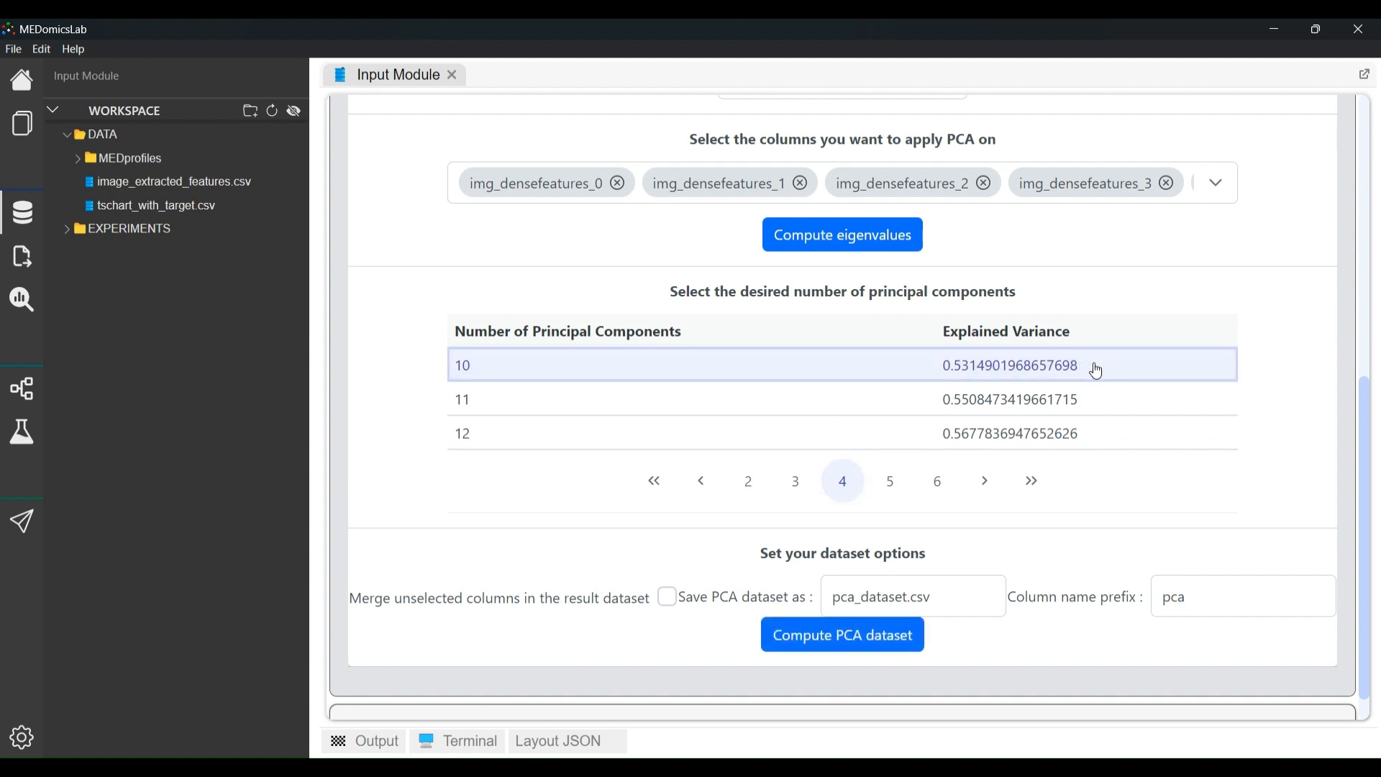
scroll(1279, 461, down, 1)
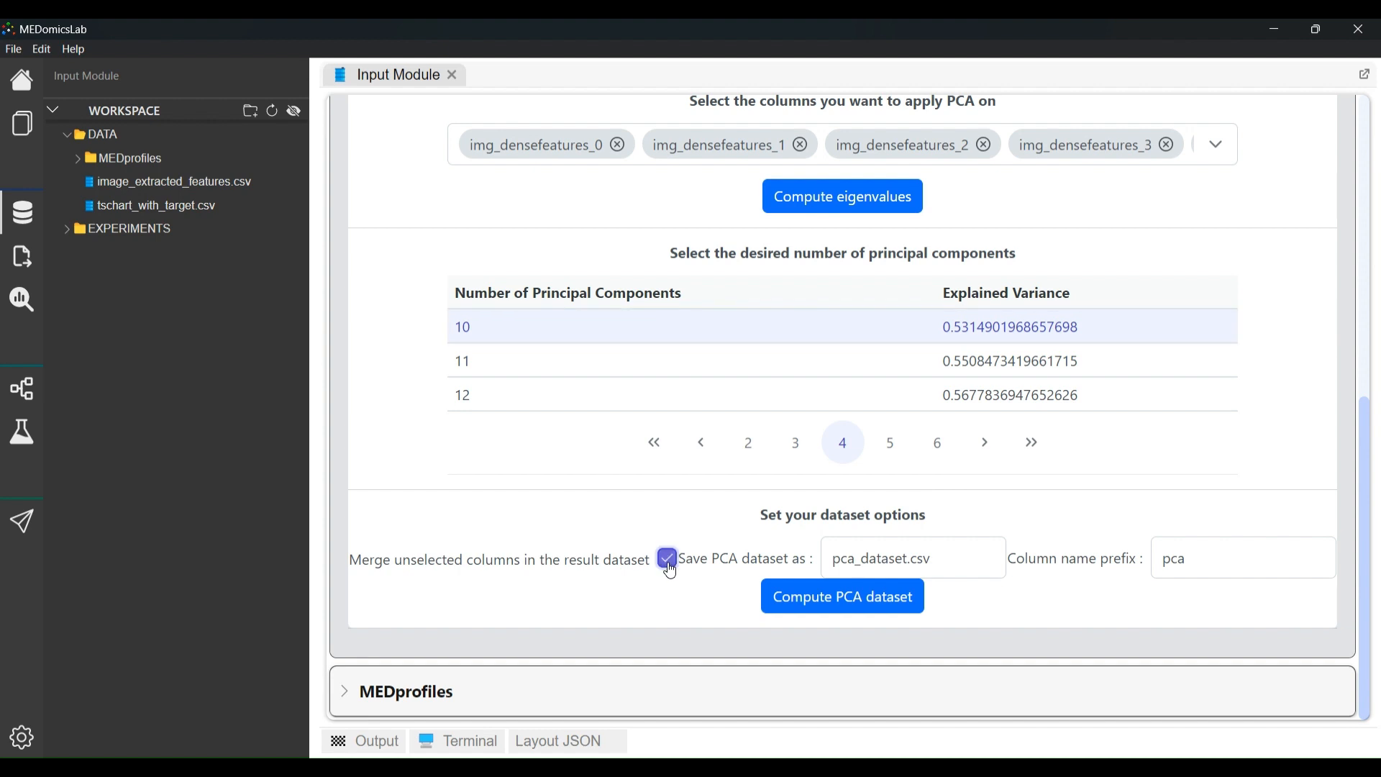
Compute the PCA dataset as pca_dataset.csv with unselected columns merged in and the column name prefix img
click(668, 560)
drag(1185, 559, 1154, 558)
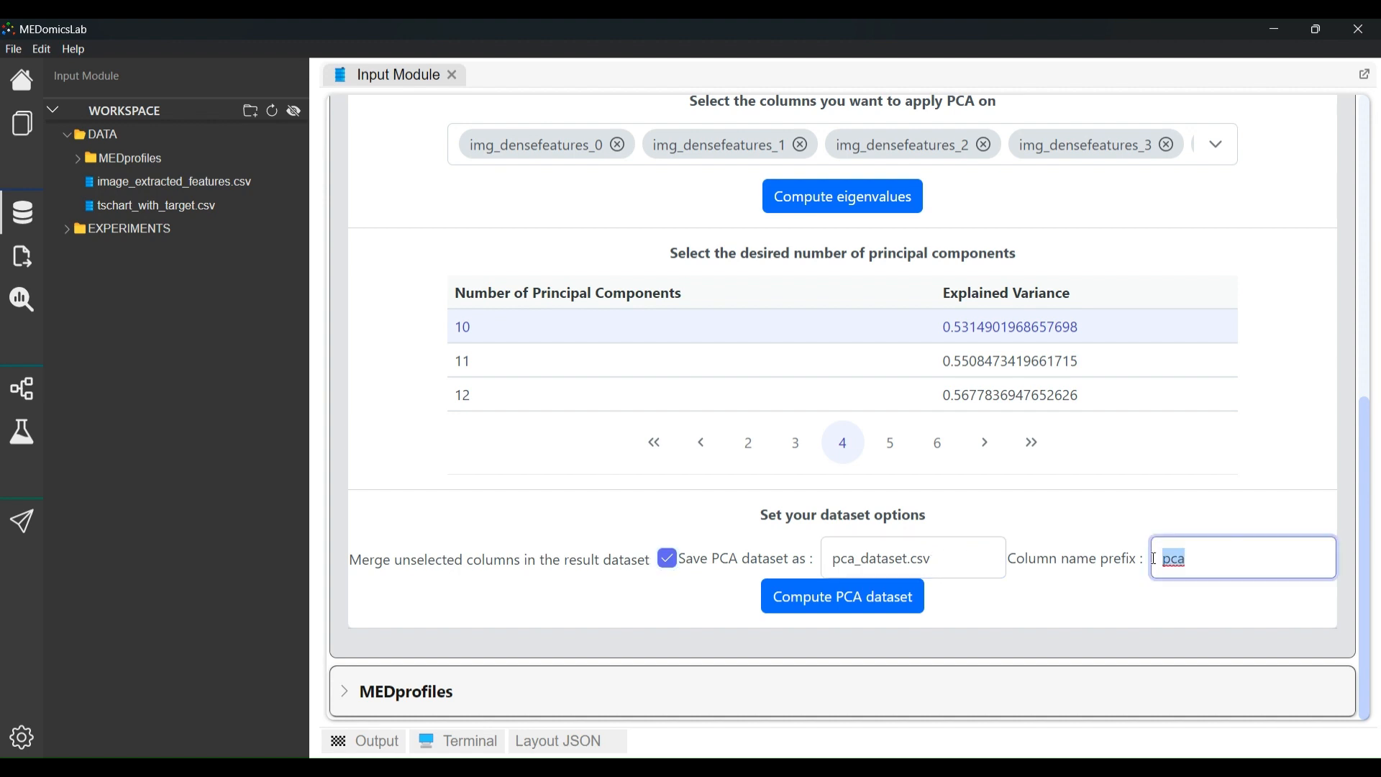
key(BackSpace)
text(img)
click(898, 612)
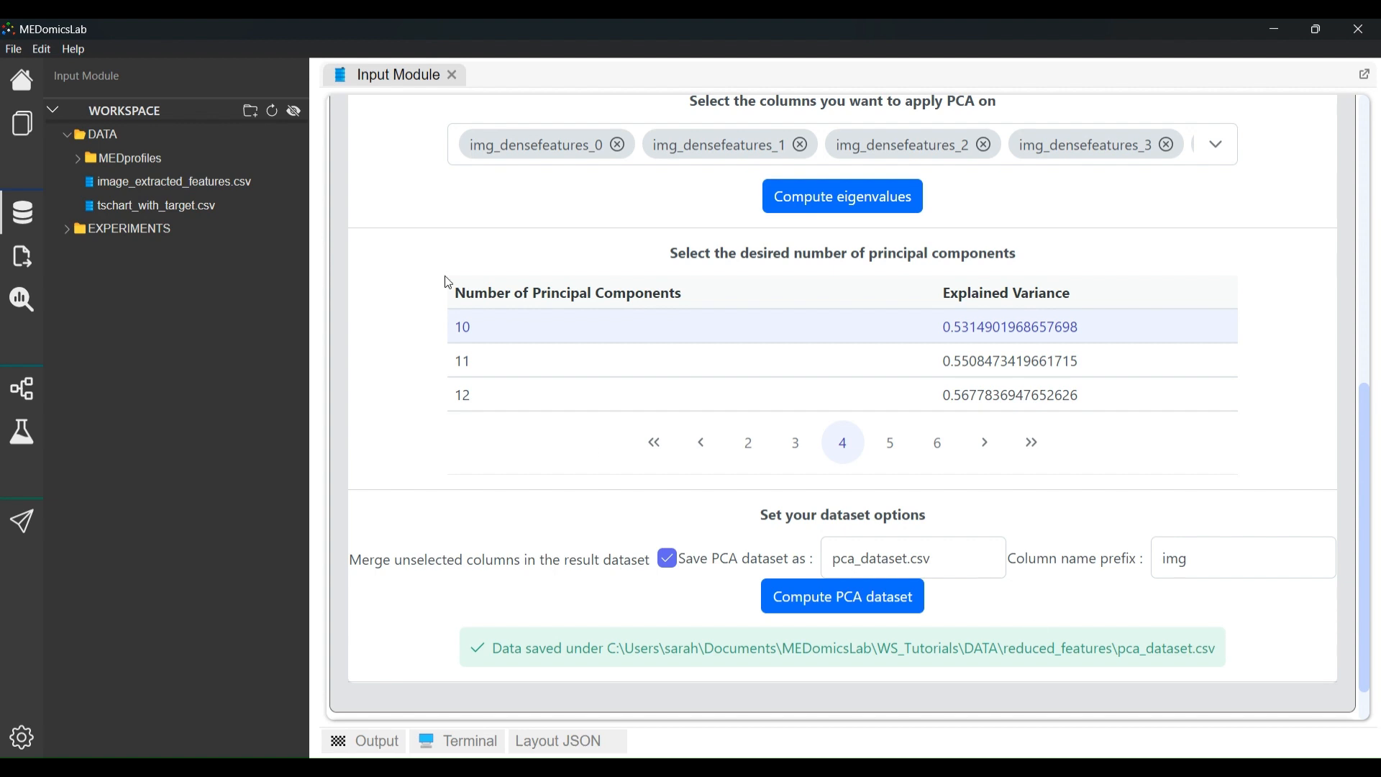
Refresh the workspace, examine the columns of pca_dataset.csv in the reduced_features folder and close the file
click(273, 113)
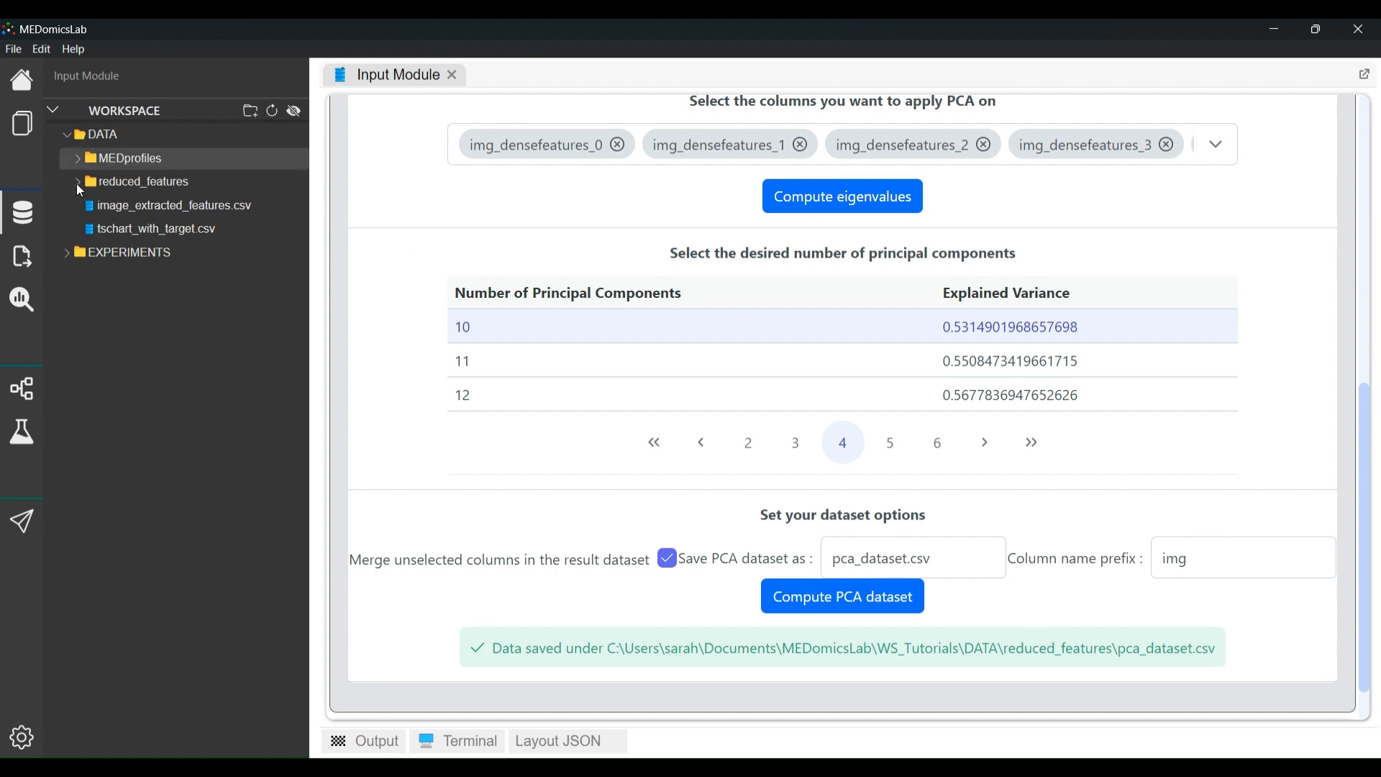
click(144, 184)
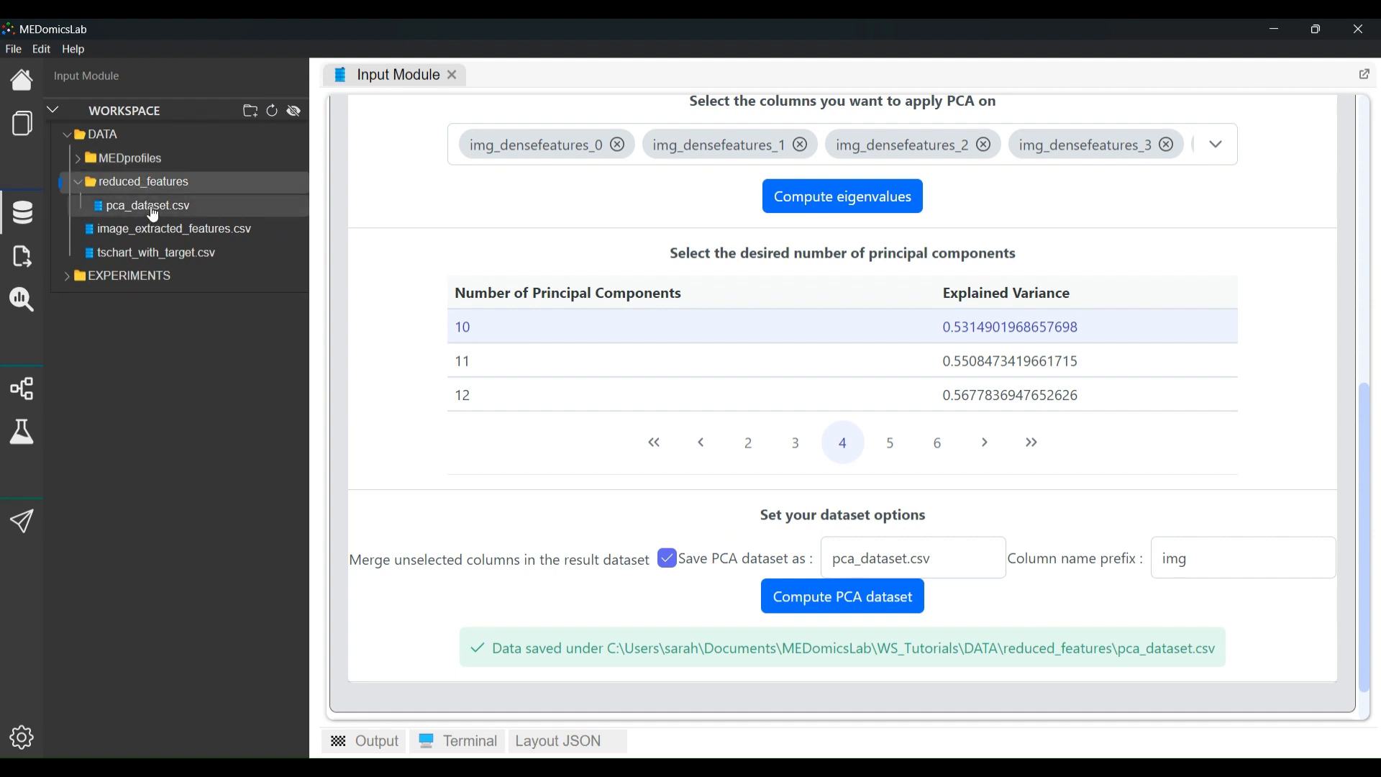
double_click(154, 209)
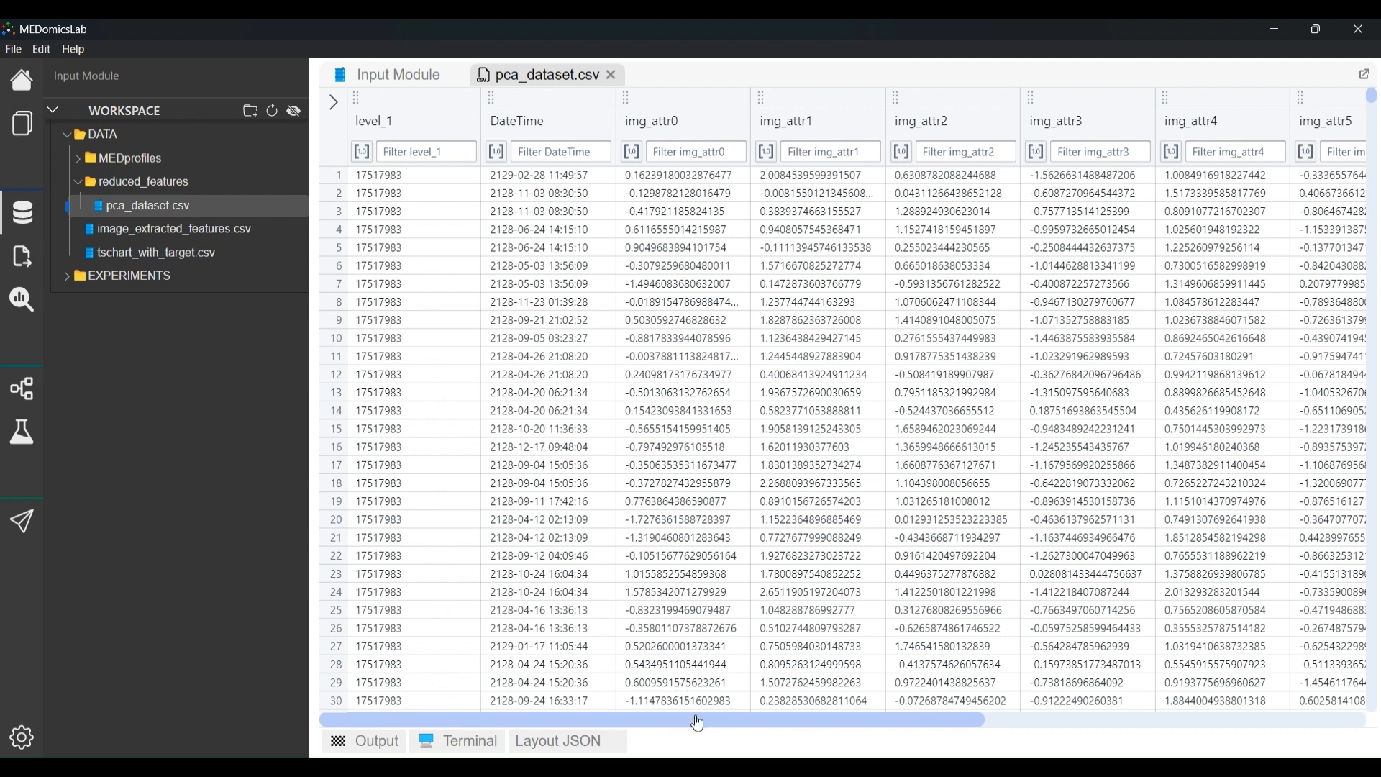
mouse_move(697, 720)
mouse_down()
mouse_move(1201, 728)
mouse_move(786, 699)
mouse_move(719, 719)
mouse_up()
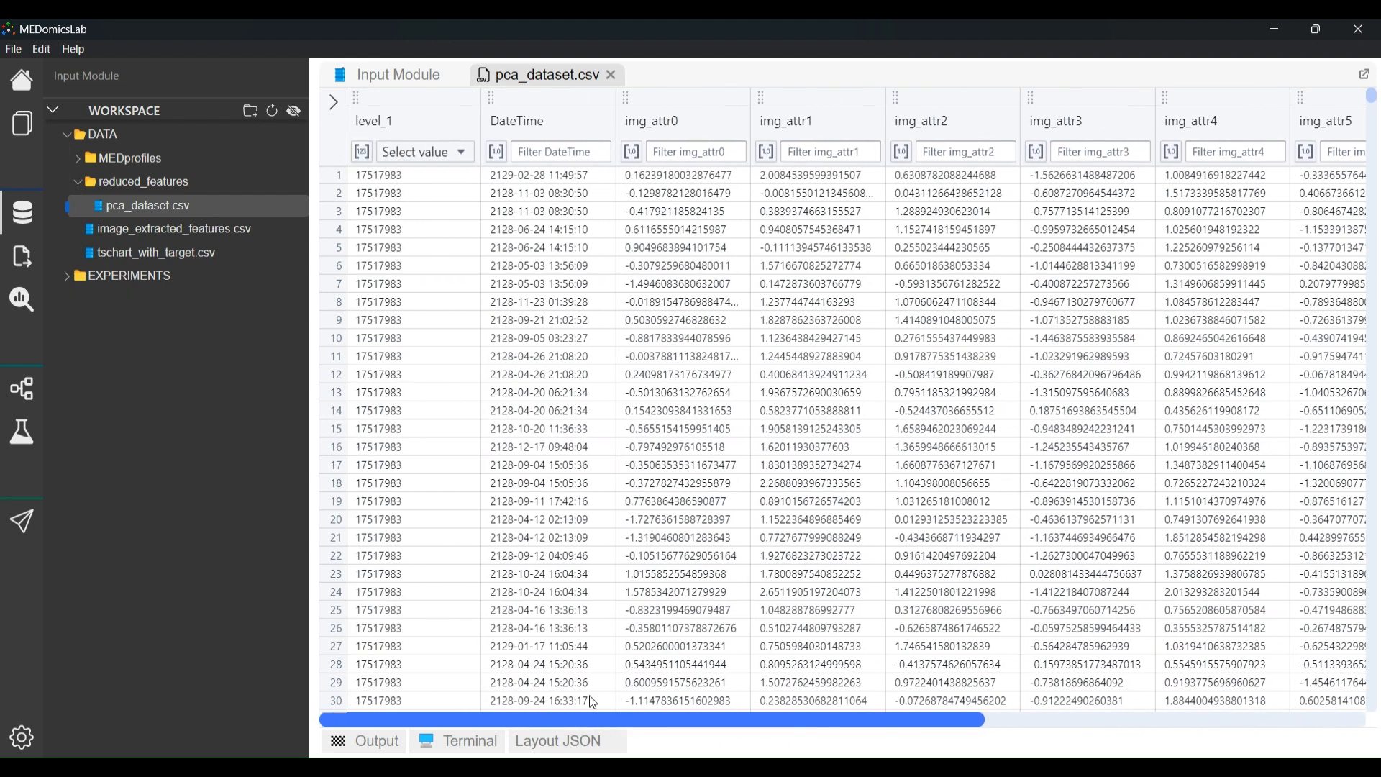
click(611, 75)
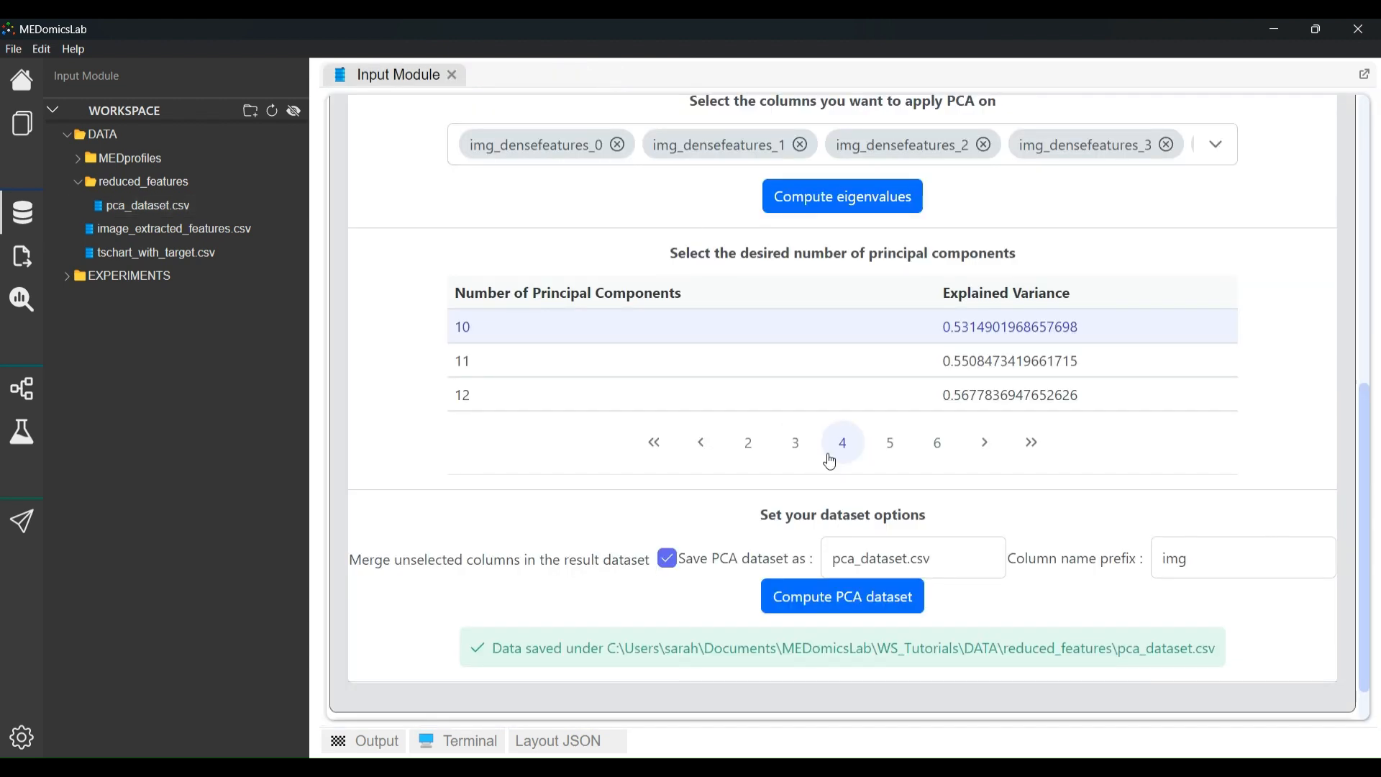
Compute a second PCA dataset without merging unselected columns, saved as pca_dataset_no_merge.csv with the column name prefix something
click(667, 558)
click(917, 551)
text(_no_merge)
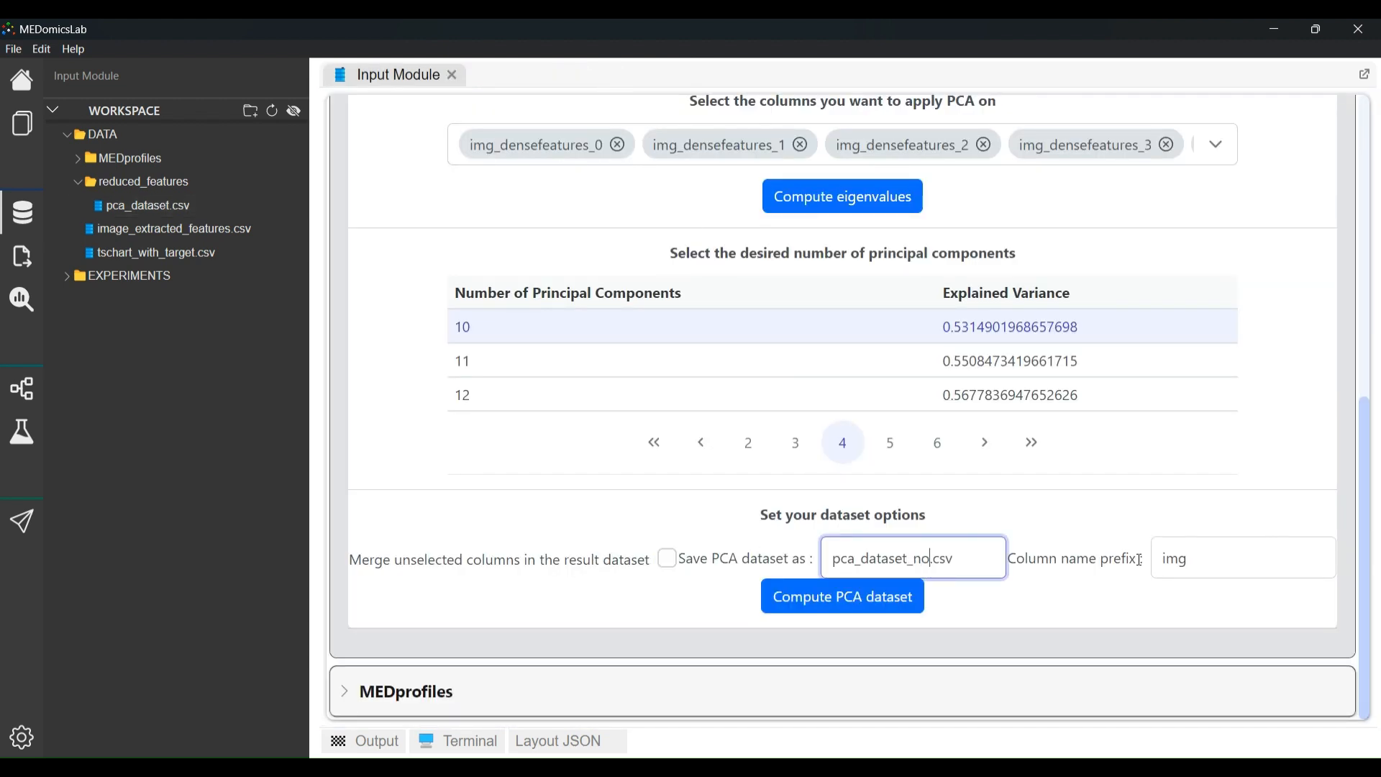
double_click(1163, 559)
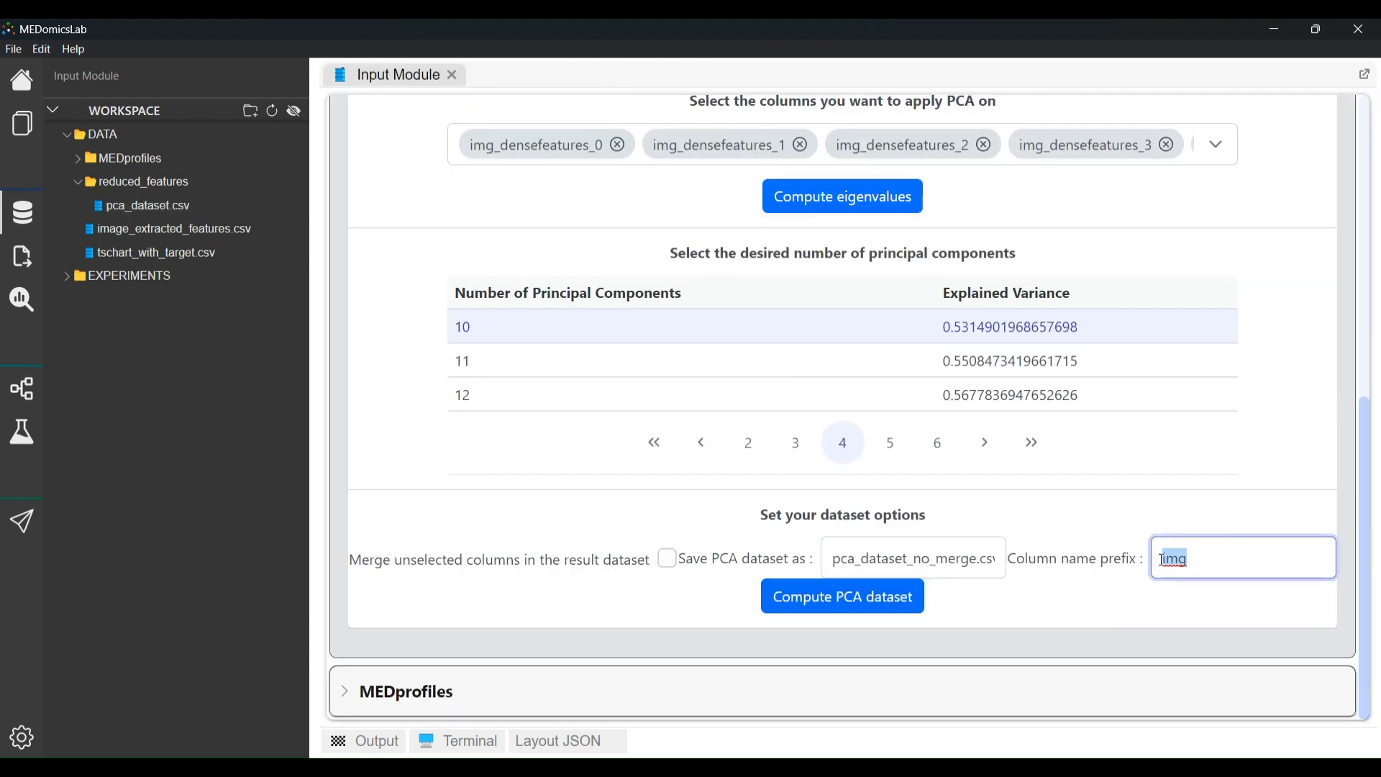
text(something)
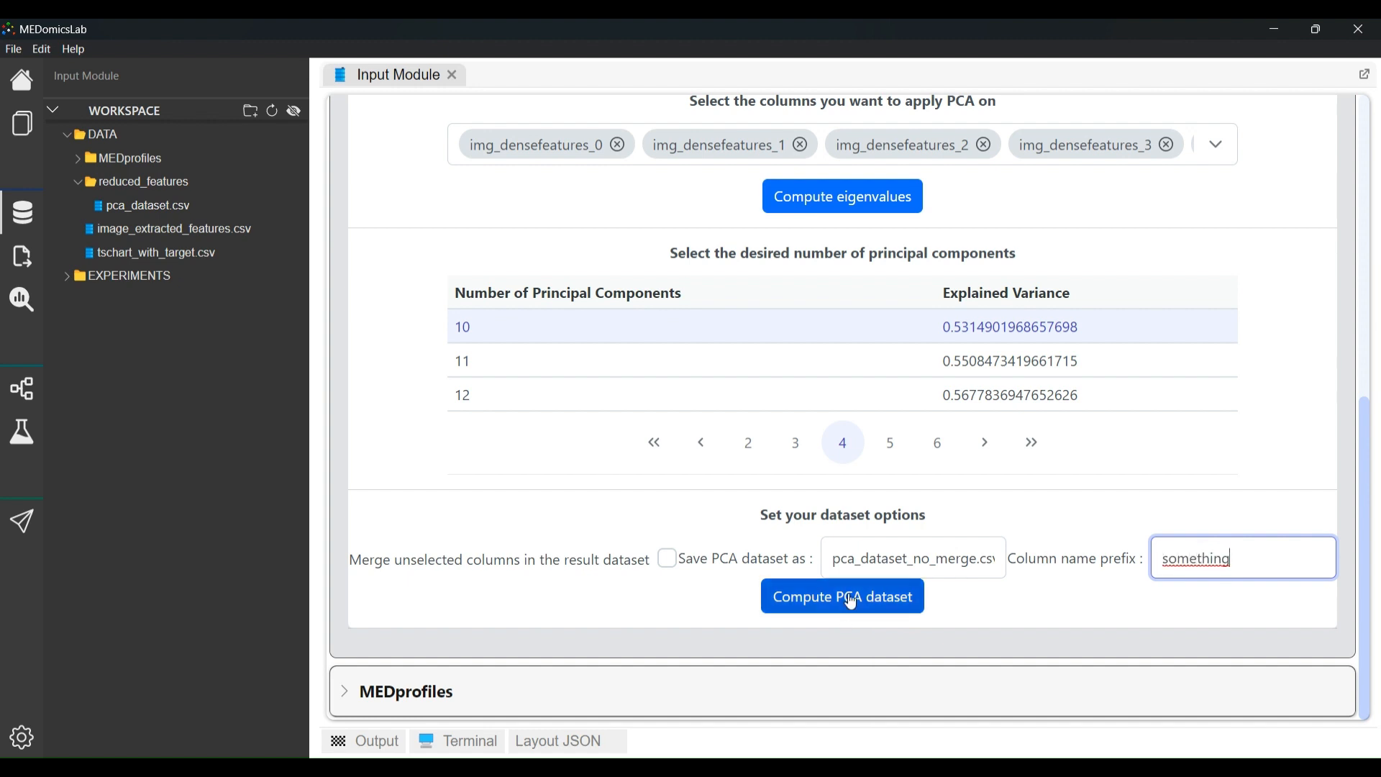
click(851, 601)
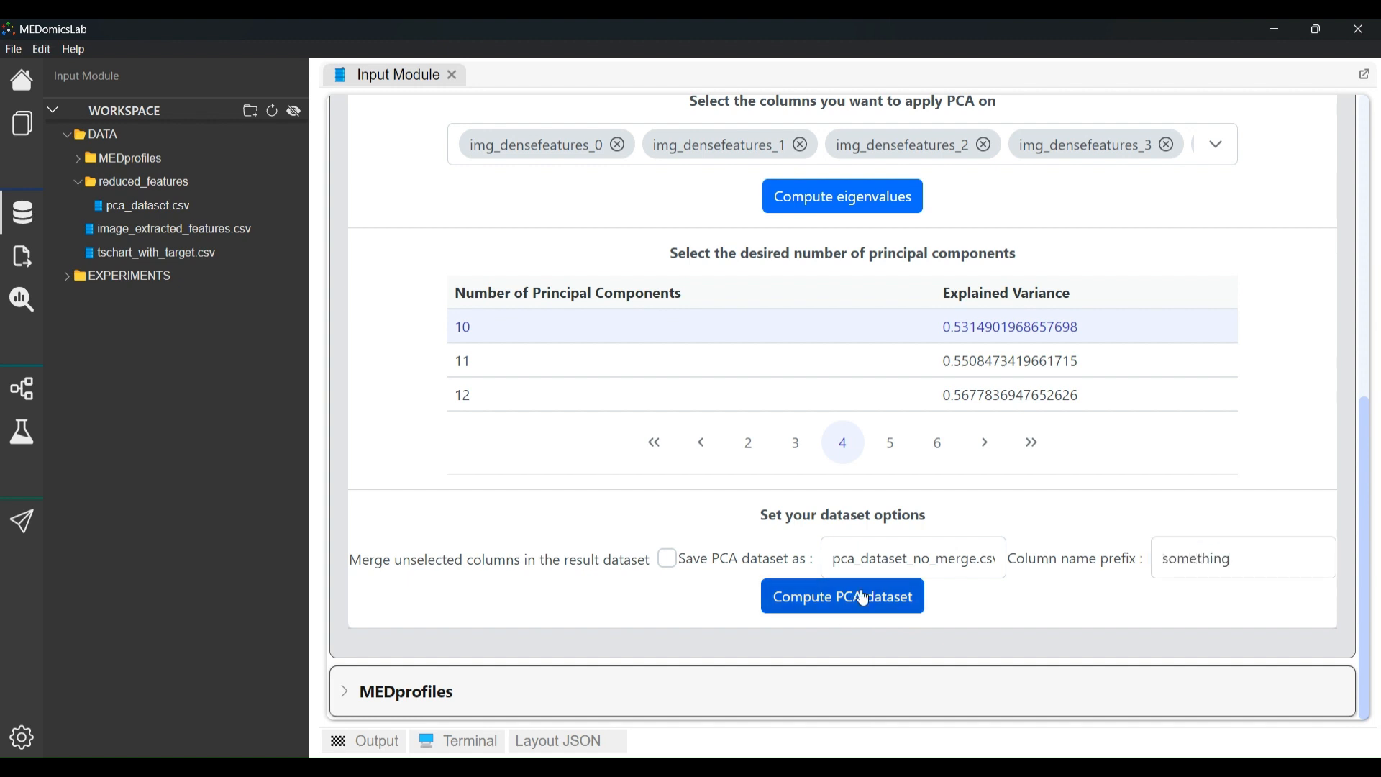
Refresh the workspace, examine all columns of pca_dataset_no_merge.csv and close the file
click(273, 111)
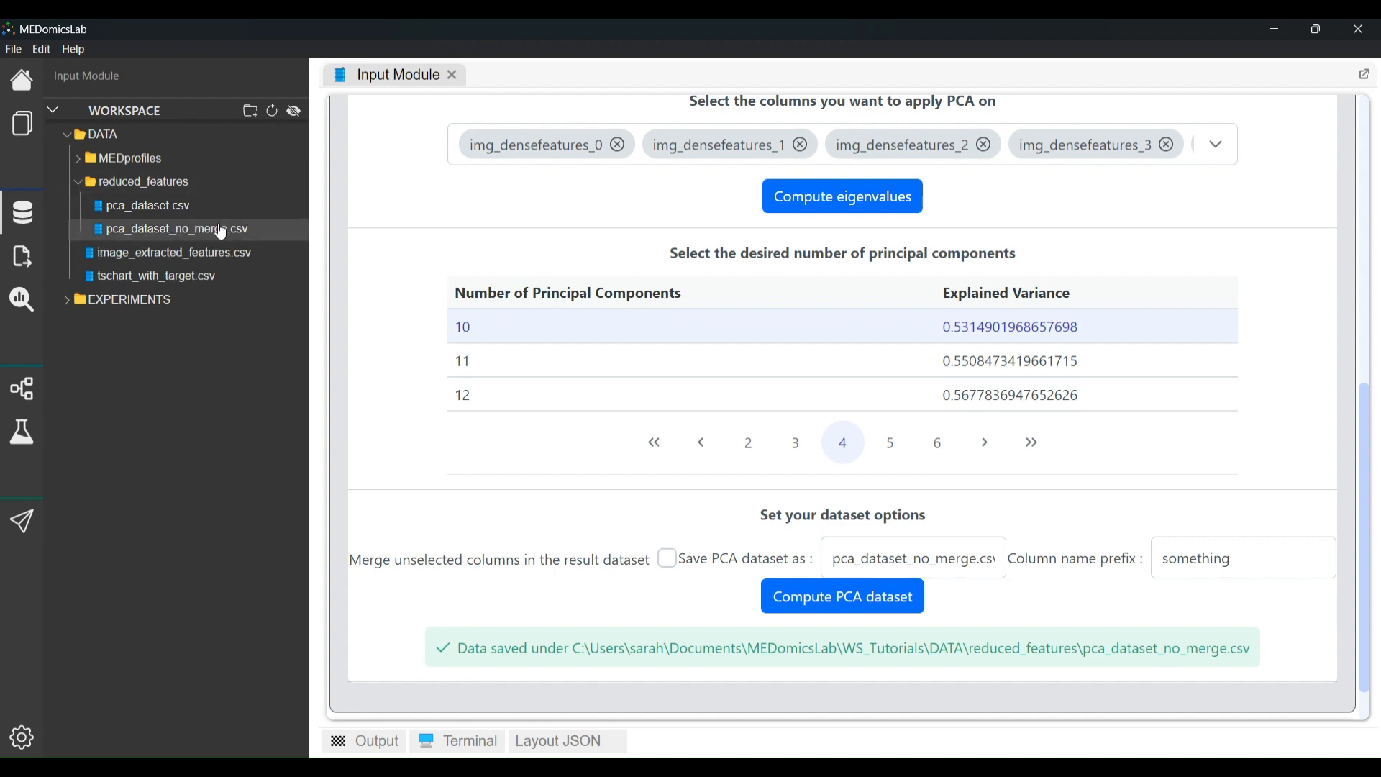
double_click(221, 232)
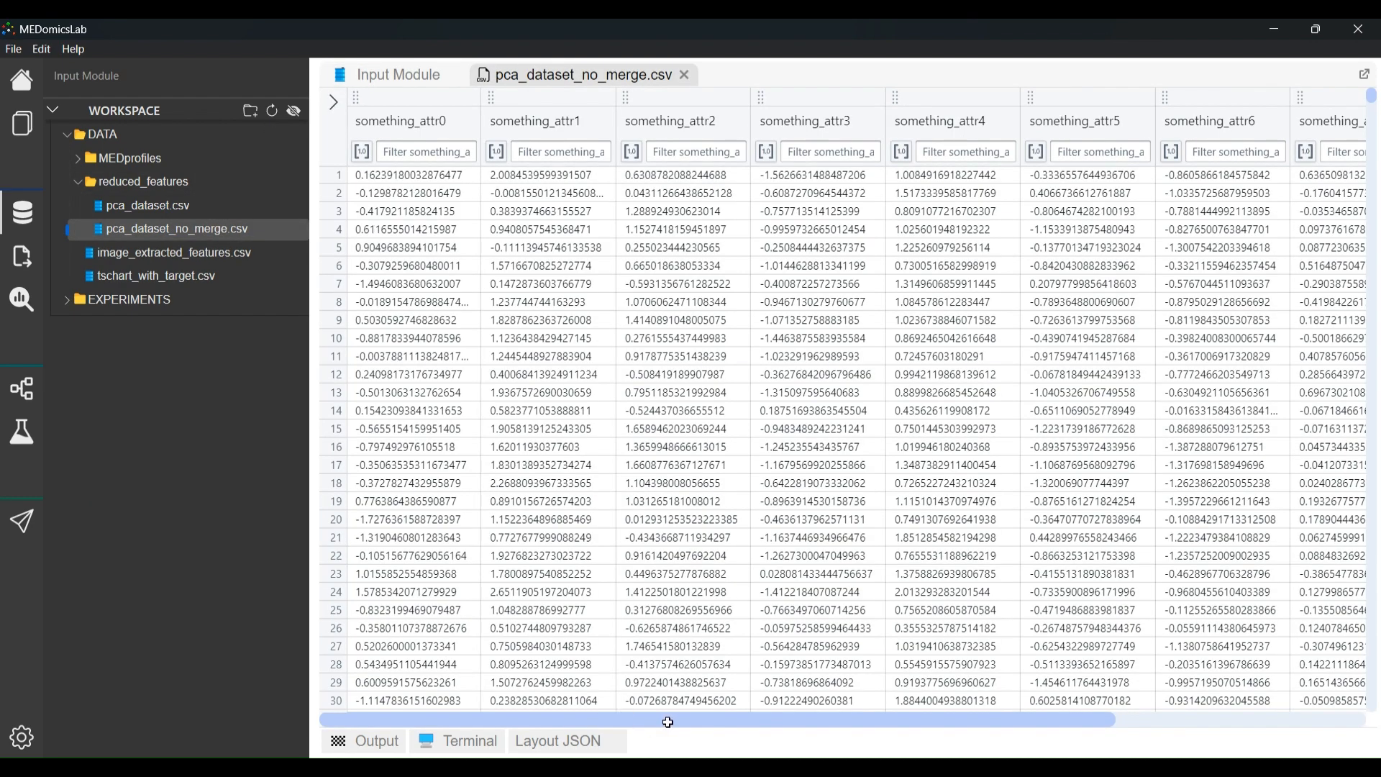
drag(668, 721, 1325, 728)
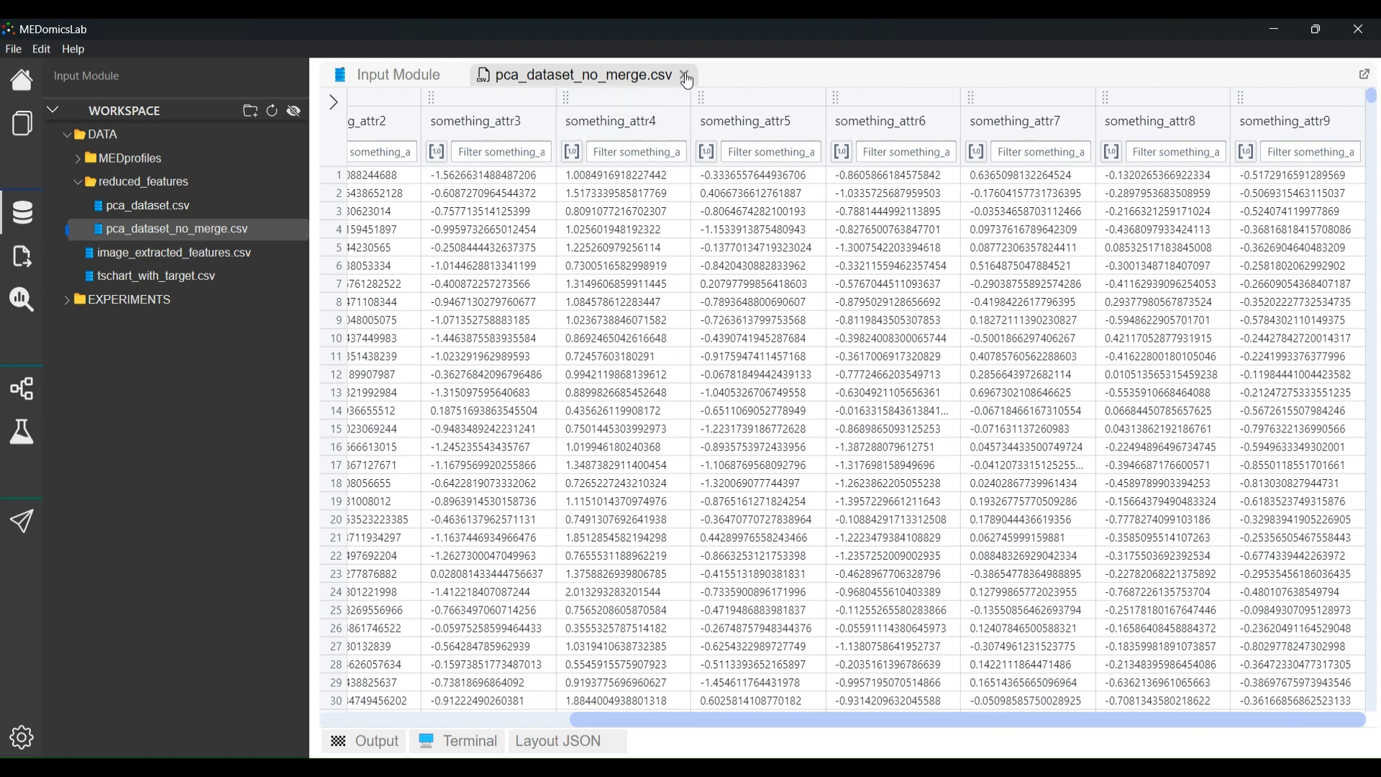
click(685, 76)
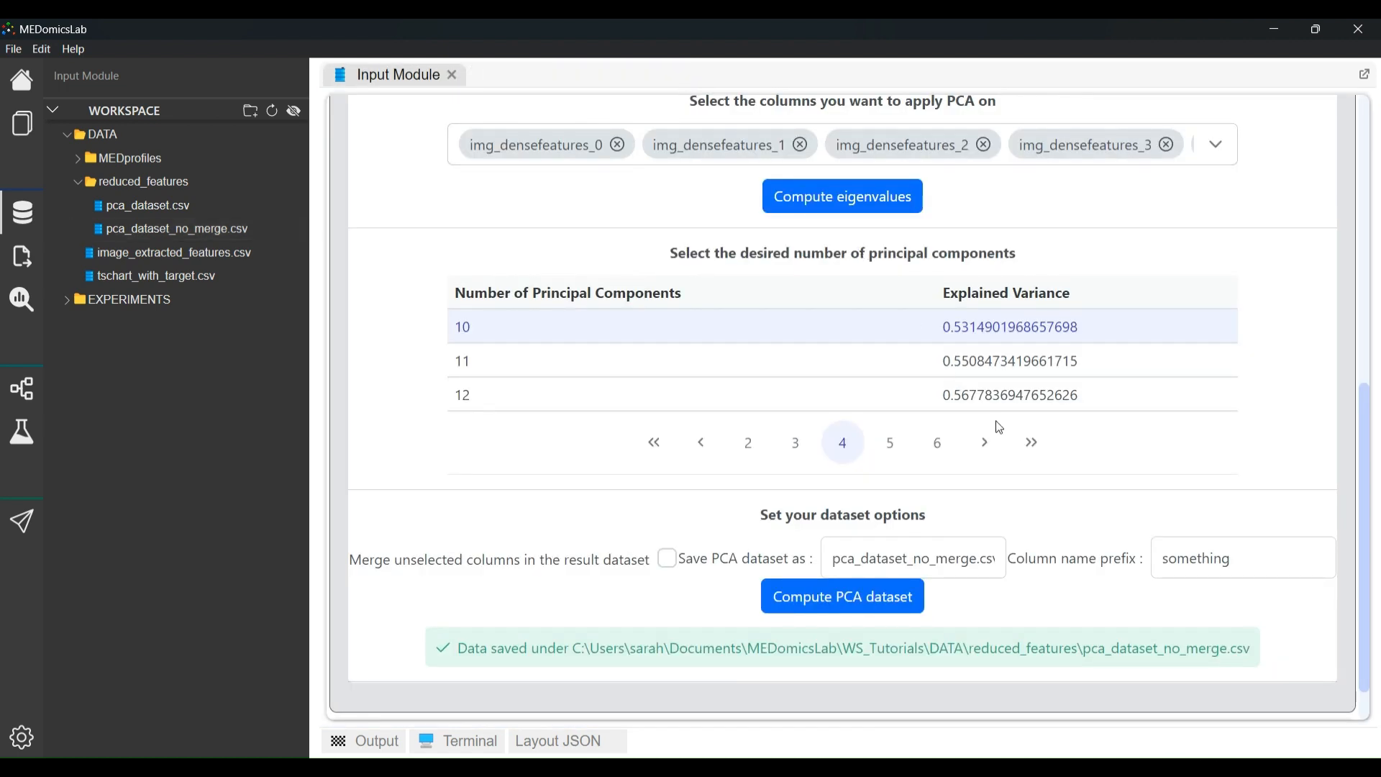
Switch the Feature Reduction tool from PCA to Spearman and bring its settings into view
scroll(1037, 458, up, 1)
scroll(1007, 459, up, 4)
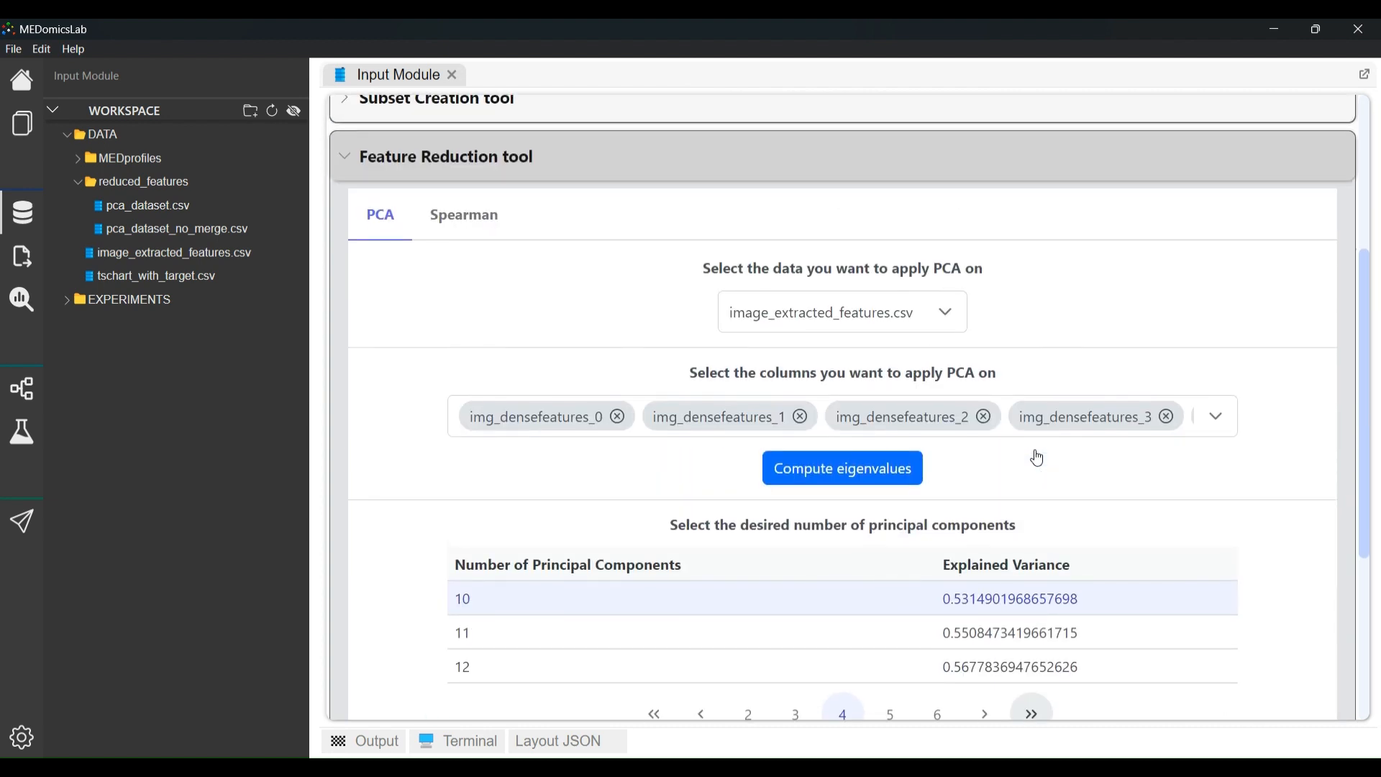
scroll(949, 460, up, 4)
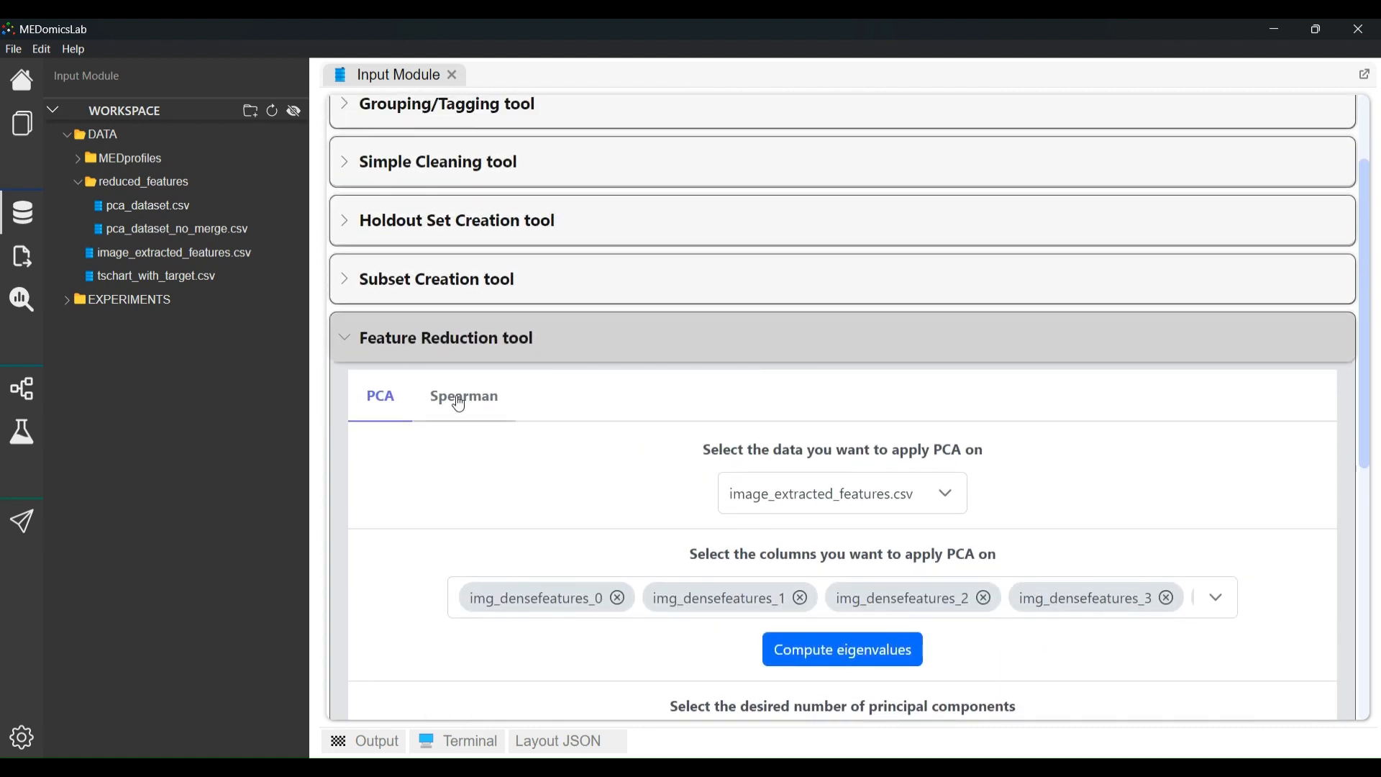
click(460, 405)
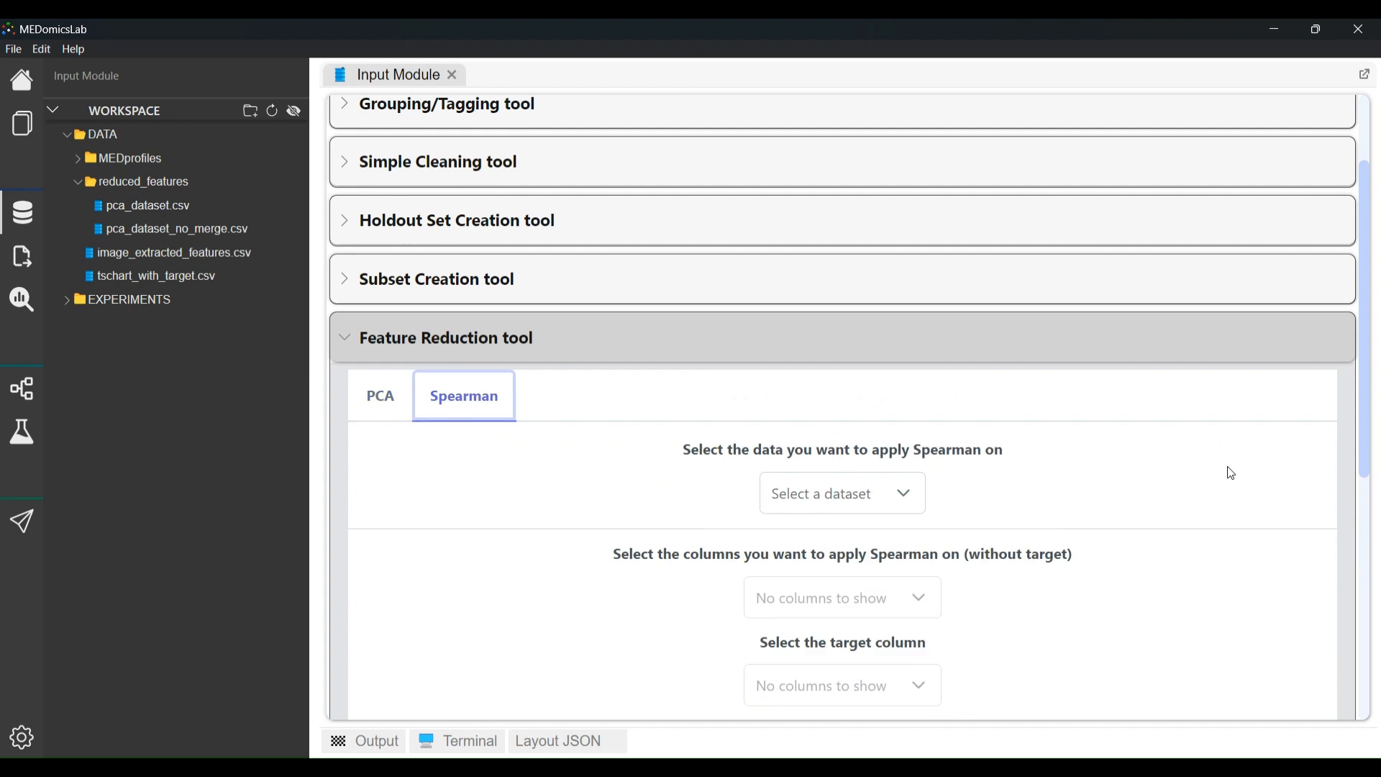
scroll(1232, 473, down, 1)
scroll(1231, 473, down, 1)
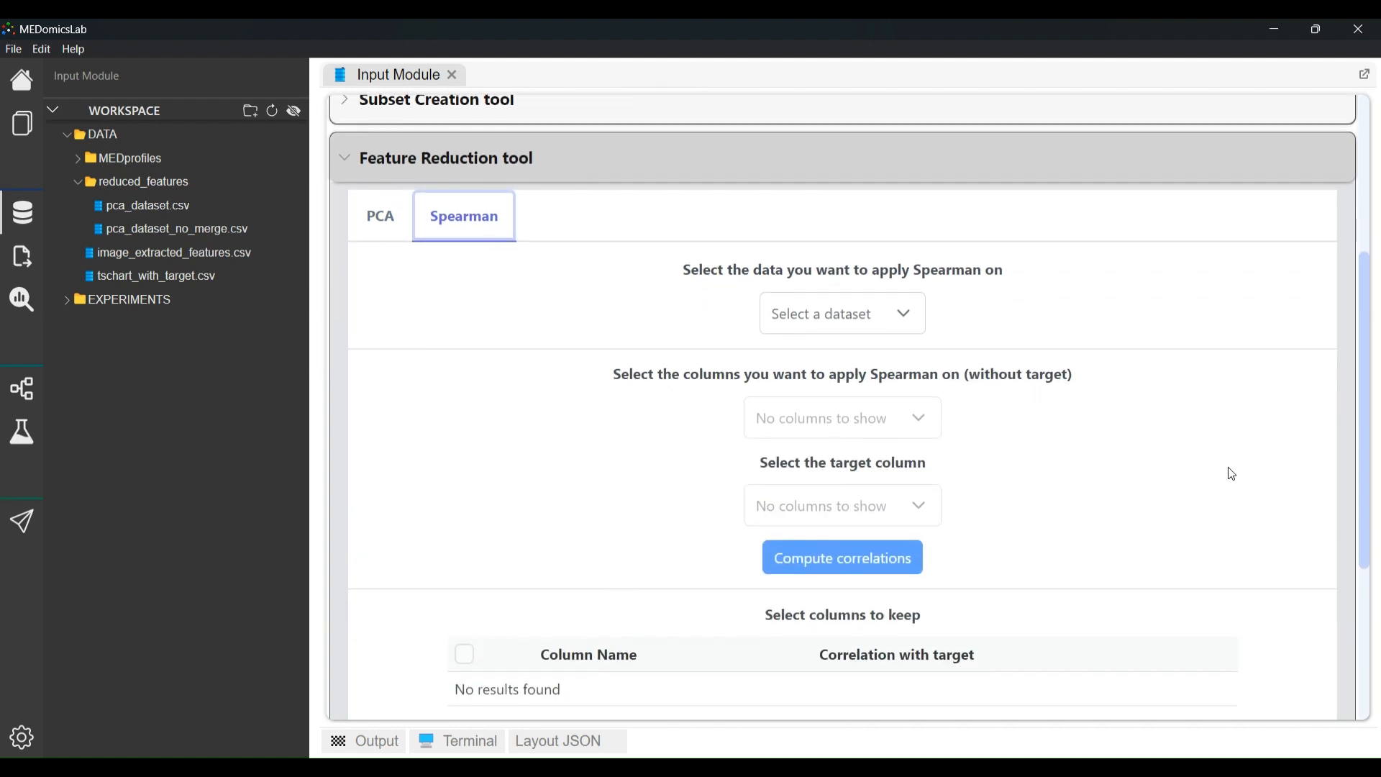
Examine tschart_with_target.csv from the DATA folder through to its target column and close the file
double_click(190, 281)
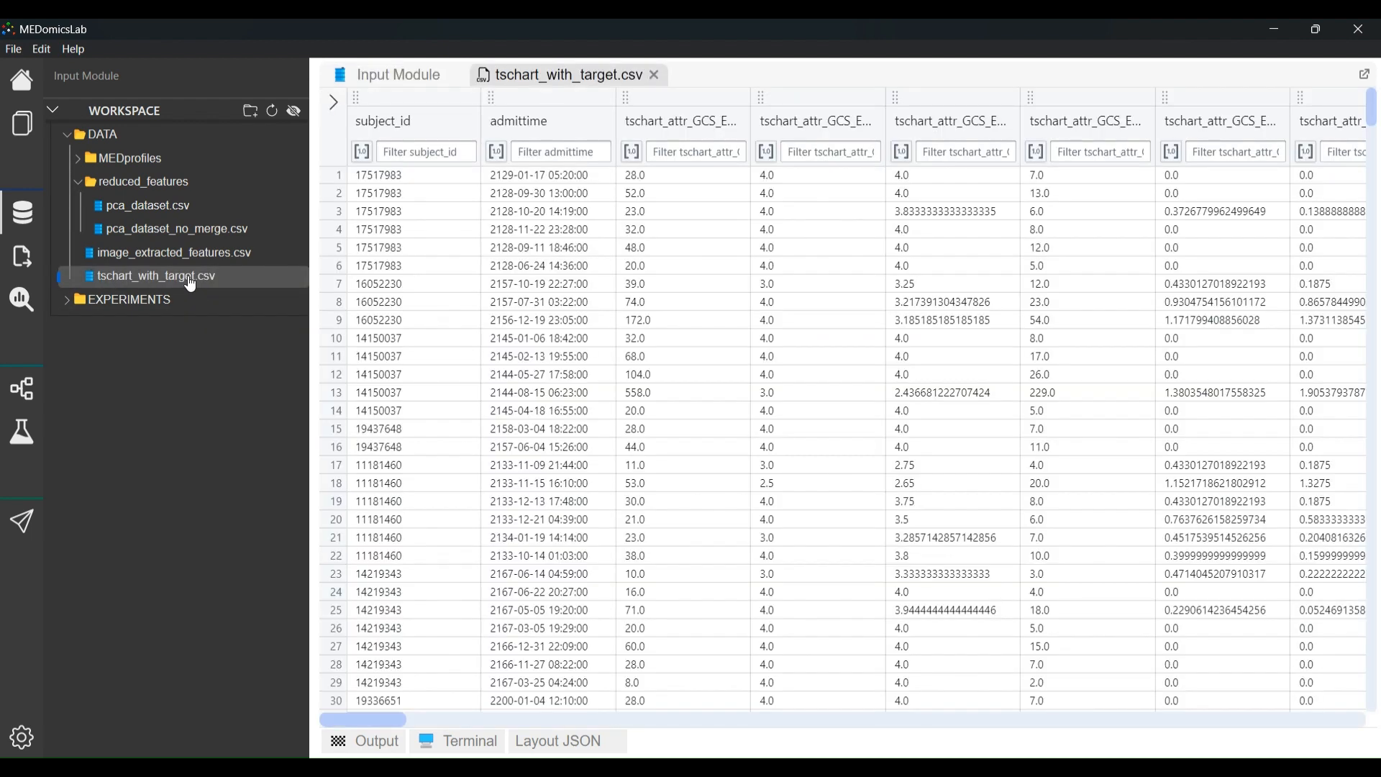
drag(396, 720, 1359, 741)
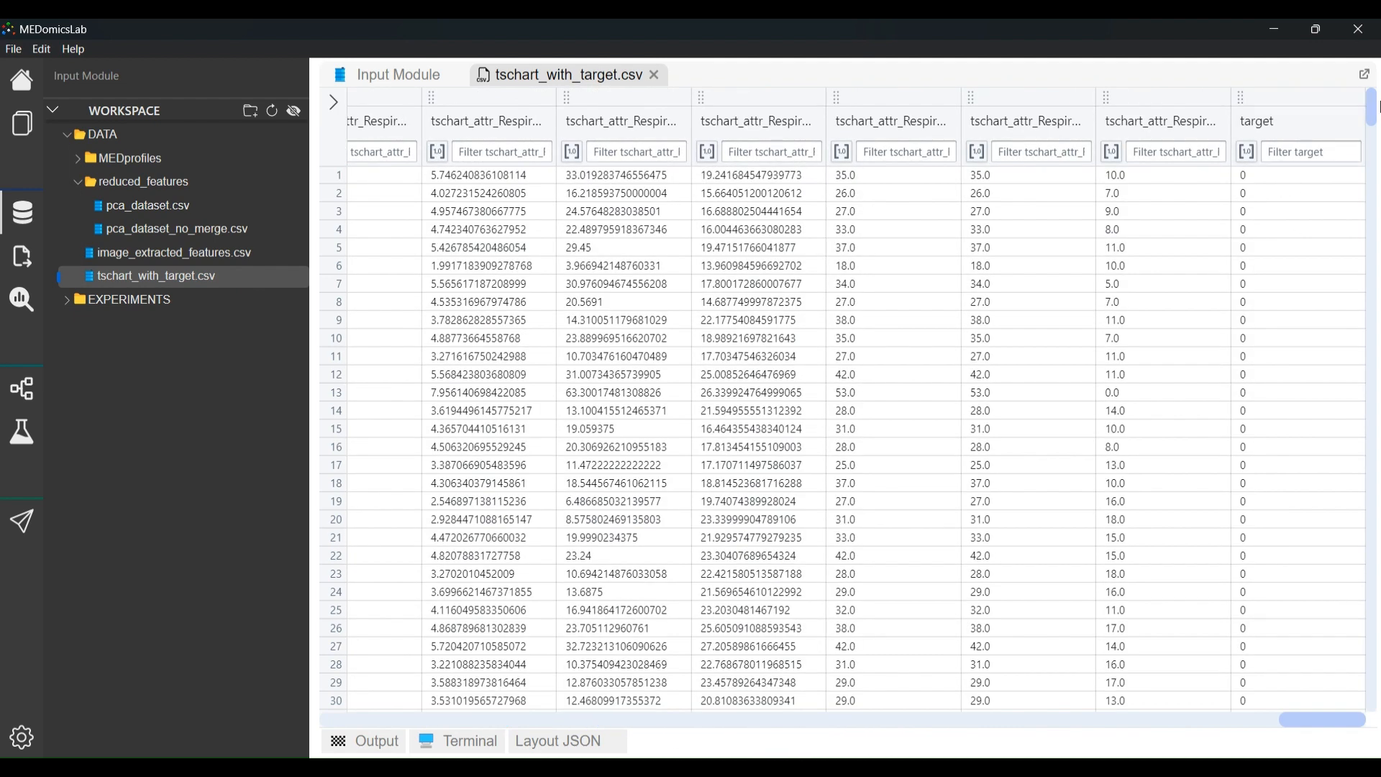
mouse_move(1371, 111)
mouse_down()
mouse_move(1377, 453)
mouse_move(1371, 108)
mouse_up()
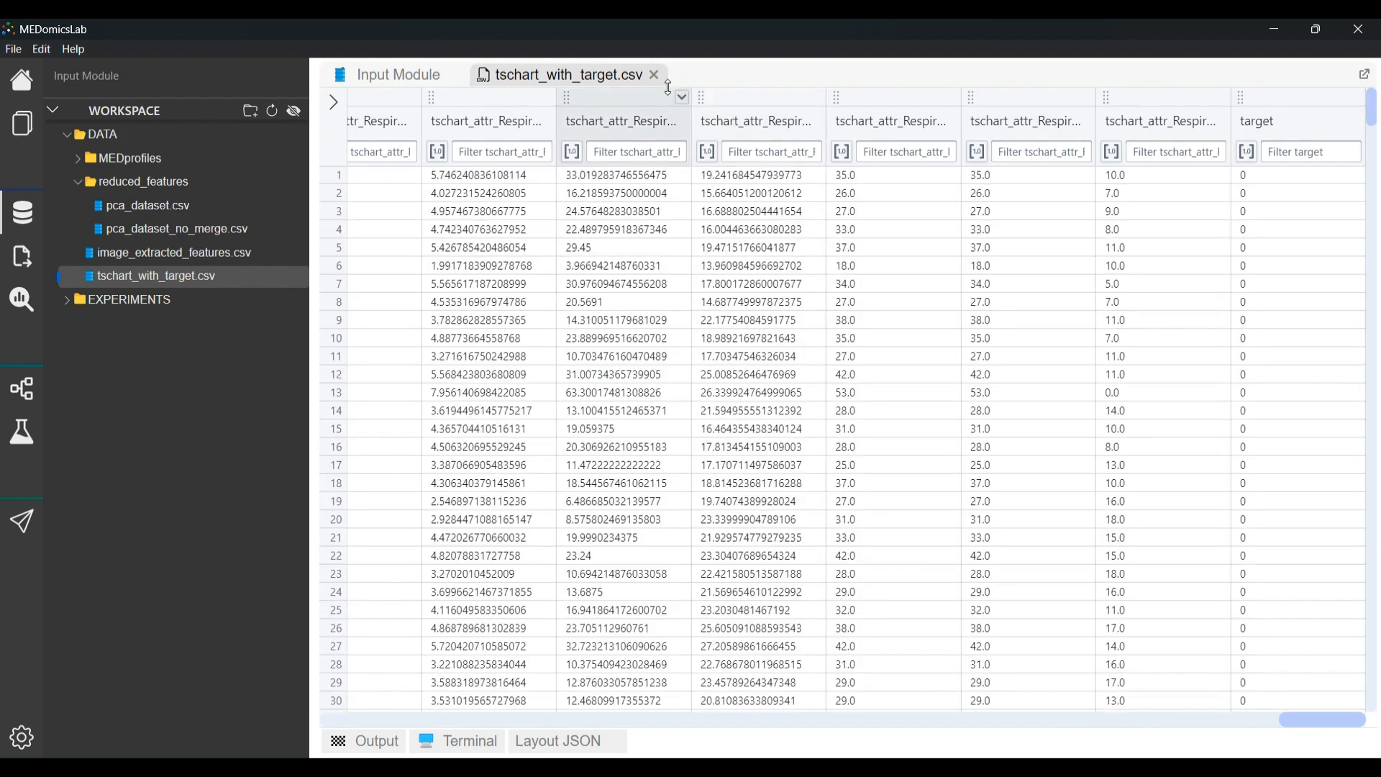
click(655, 75)
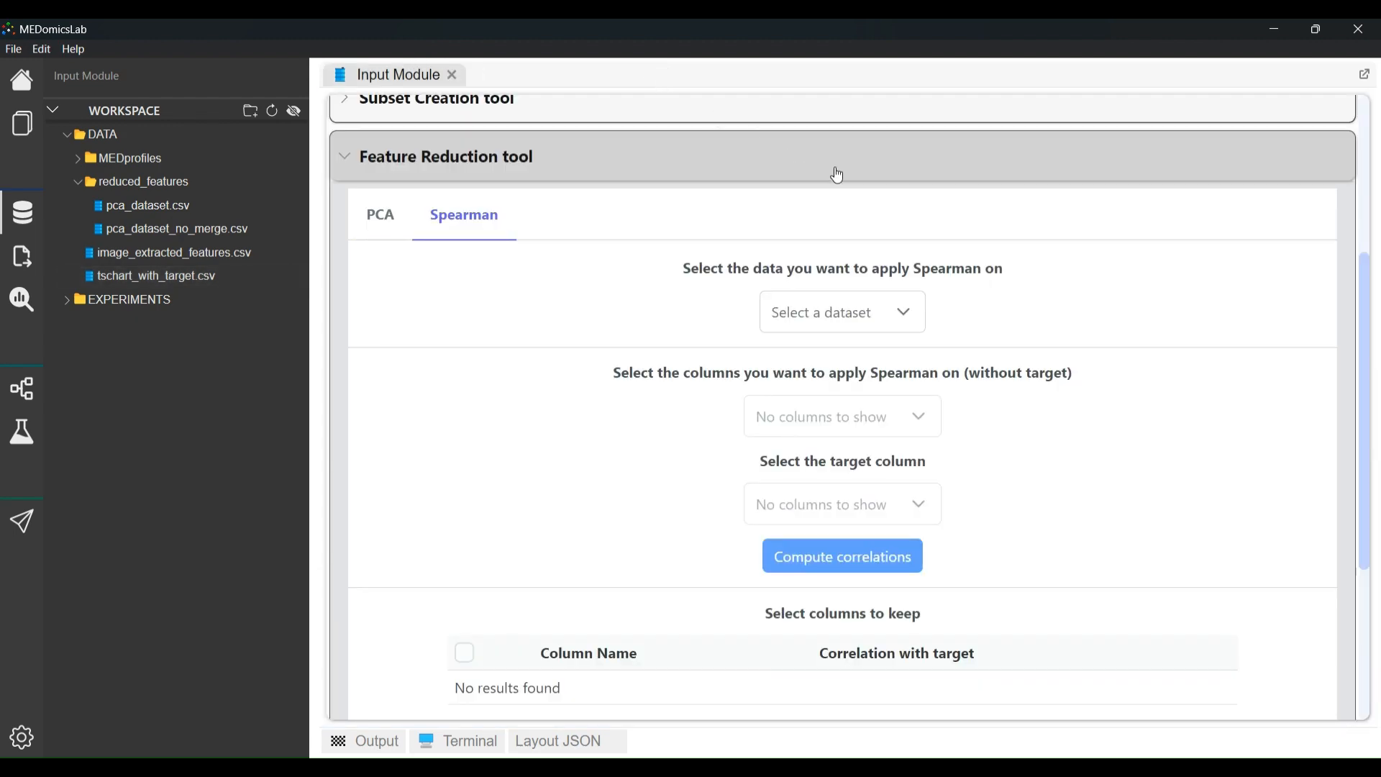
Set tschart_with_target.csv as the Spearman dataset and select all its columns except subject_id, admittime and target
click(905, 311)
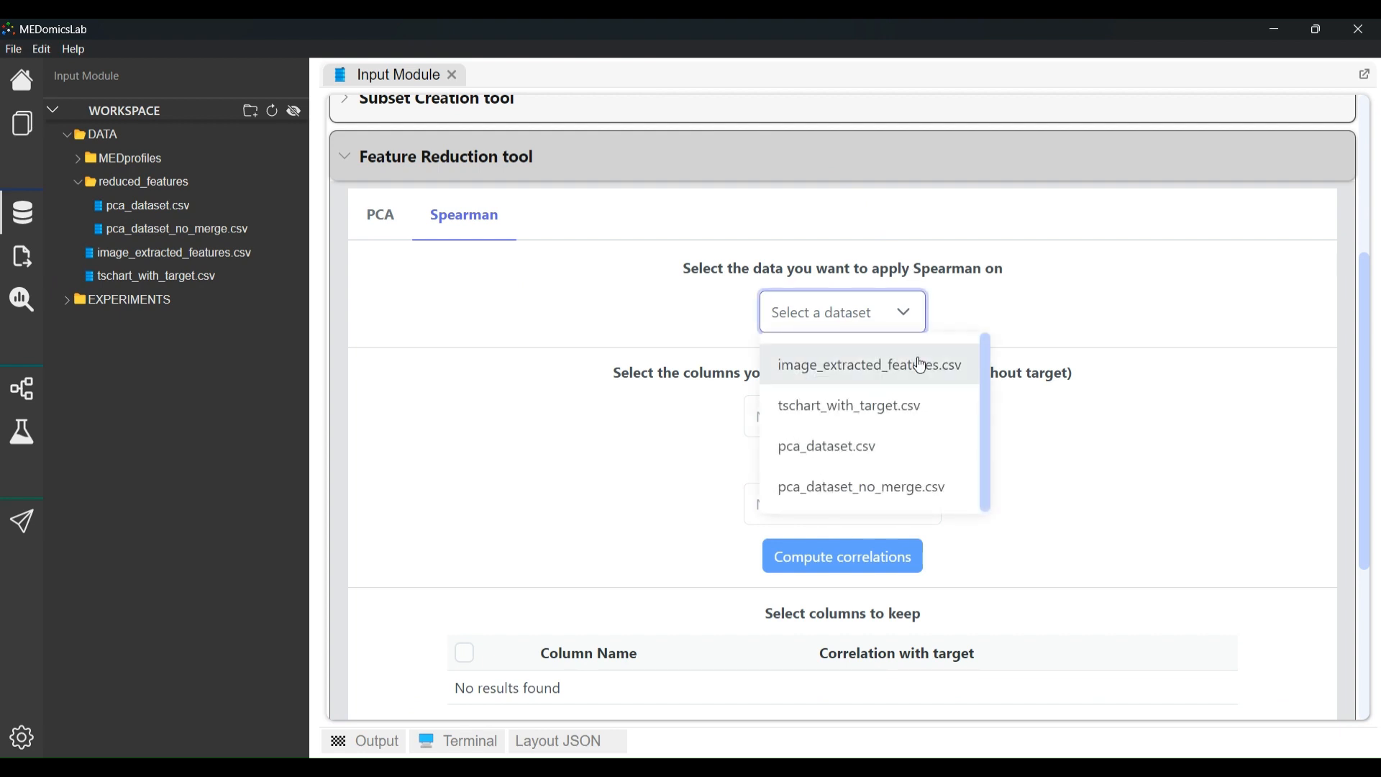
click(918, 412)
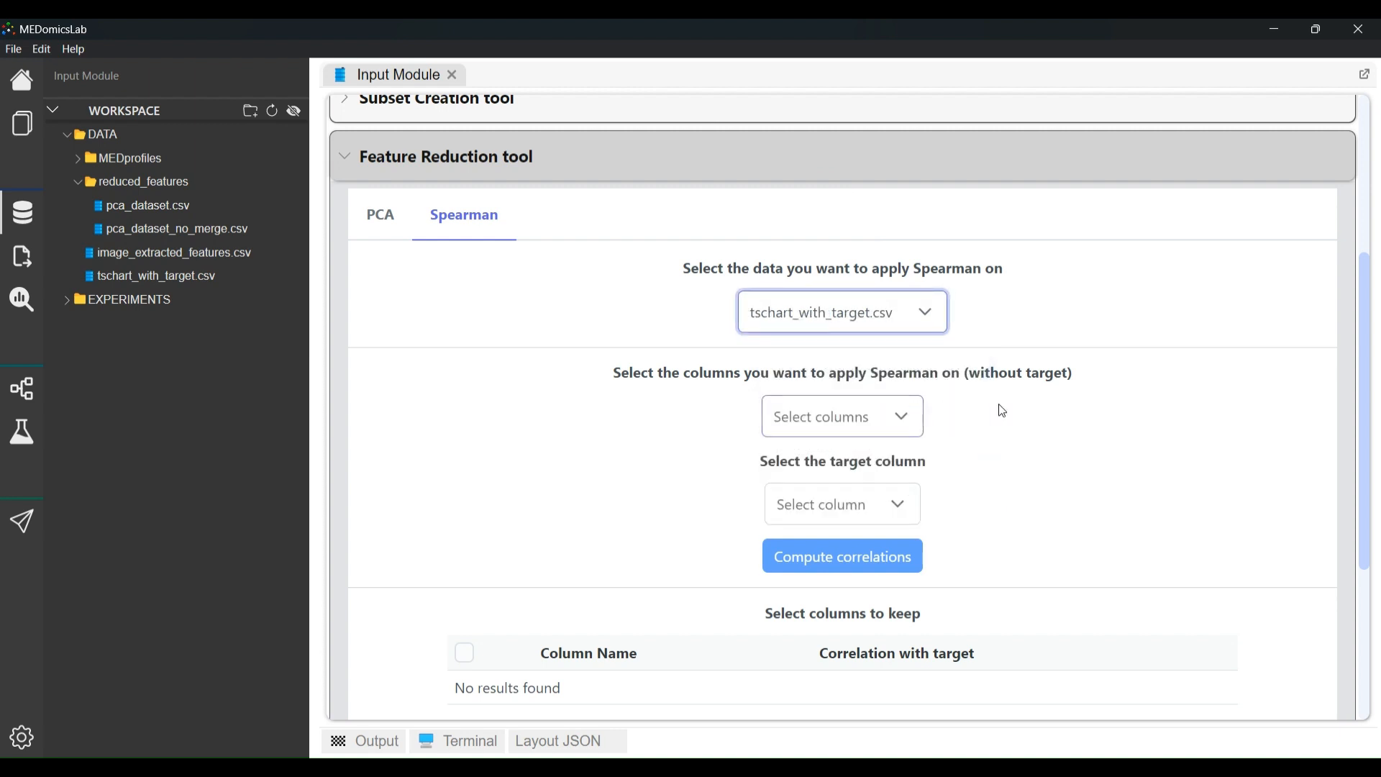
click(908, 418)
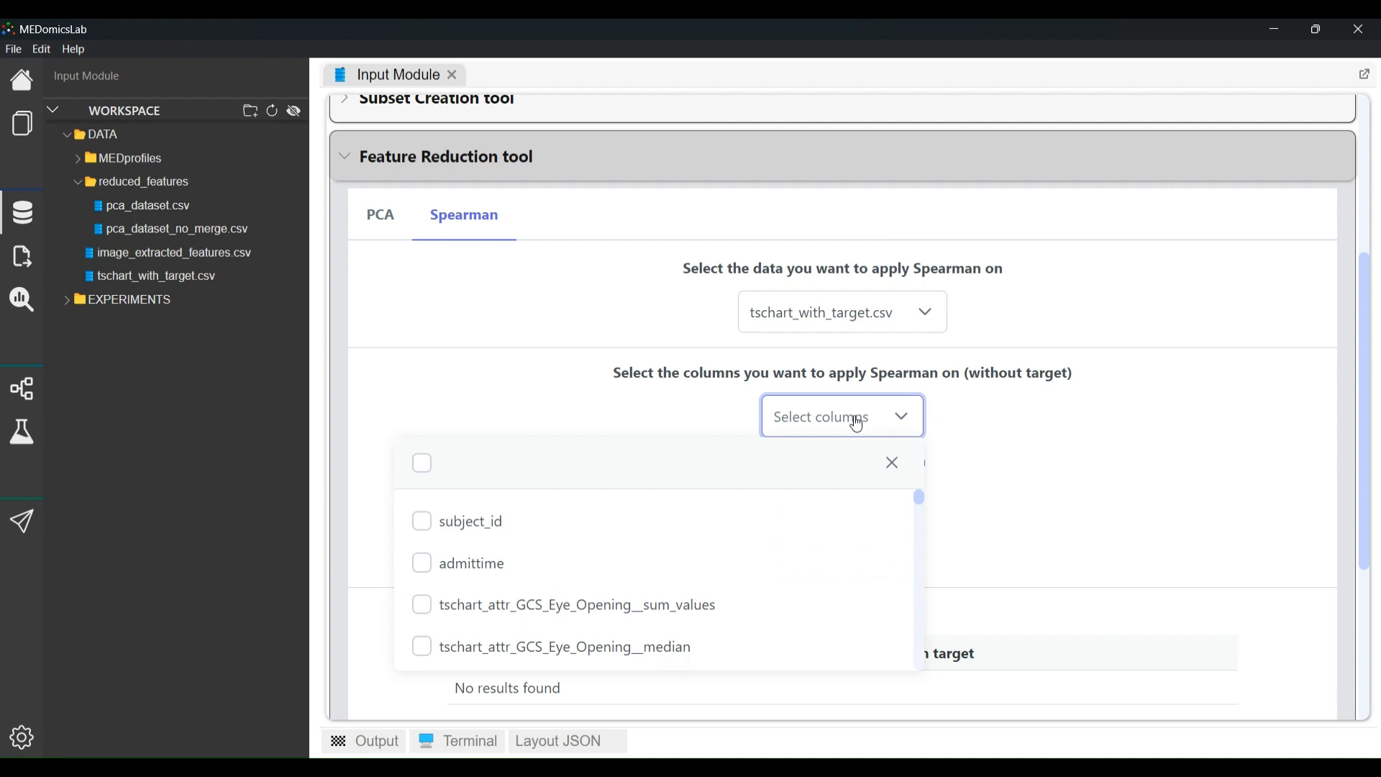
click(423, 465)
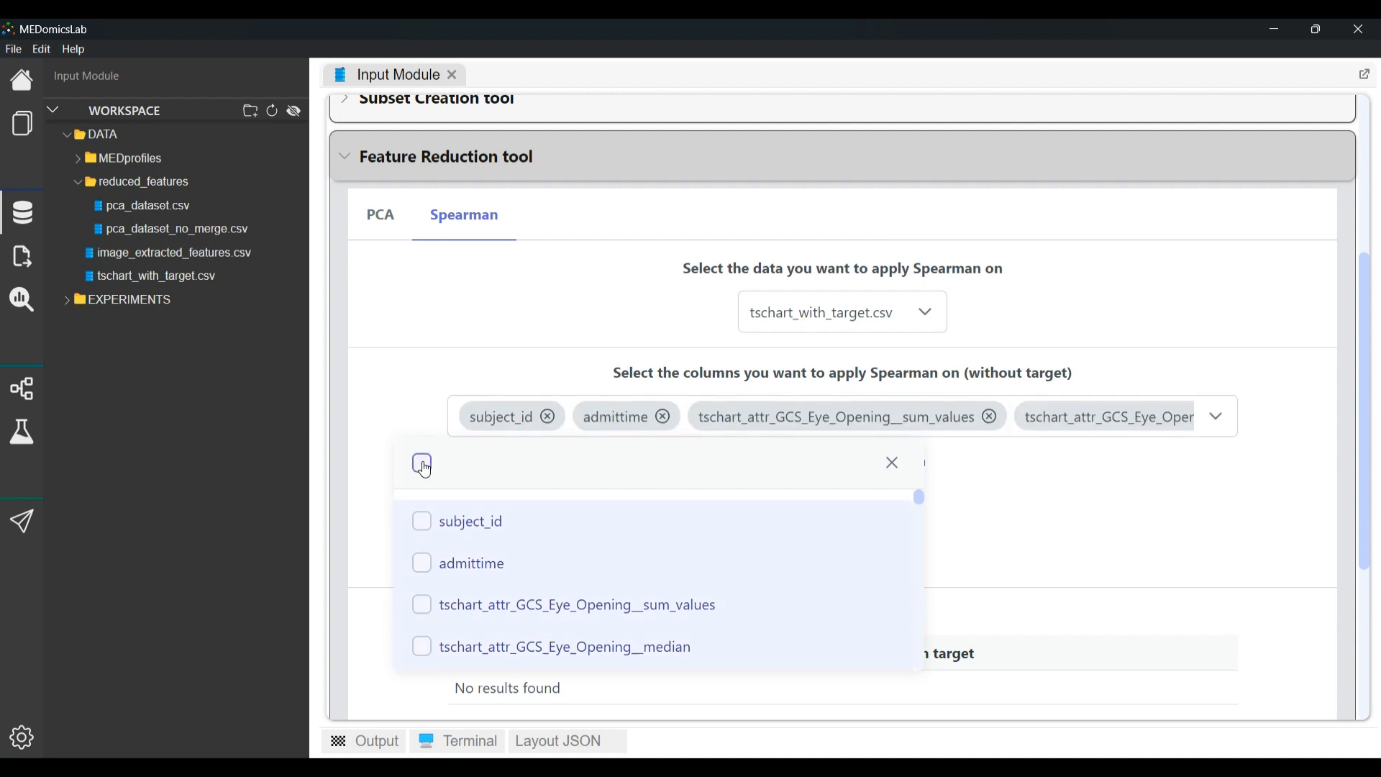
click(546, 526)
click(534, 576)
drag(929, 517, 927, 691)
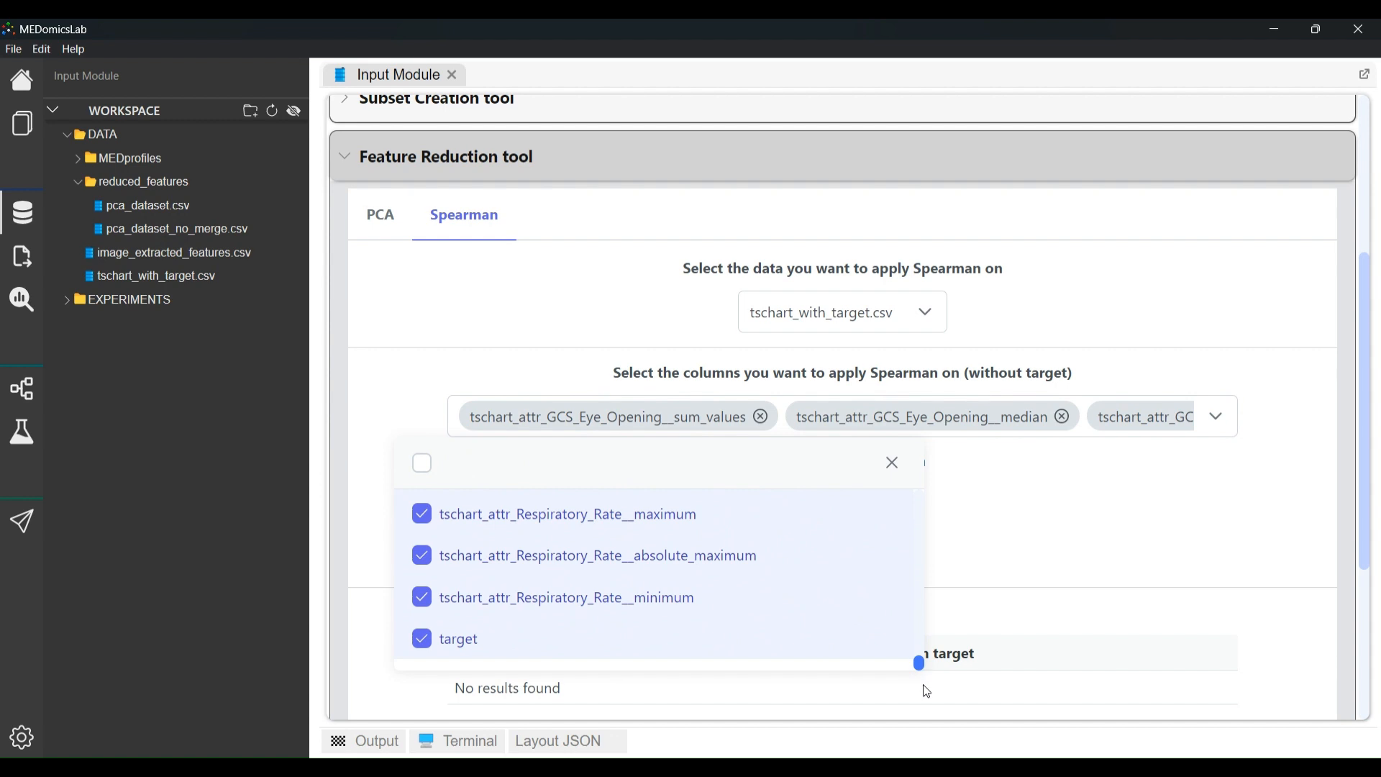
click(824, 645)
click(1133, 496)
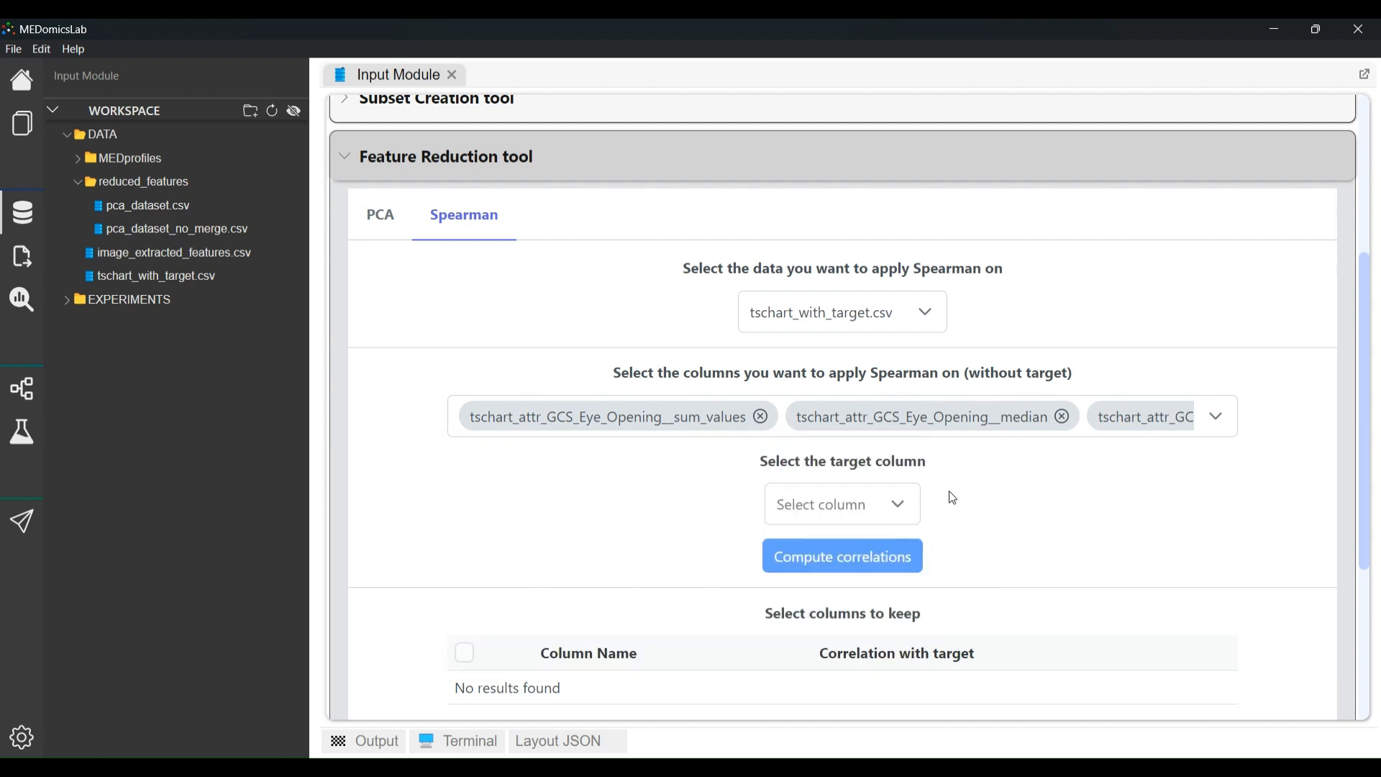
Choose target as the Spearman target column and compute the correlations
click(898, 504)
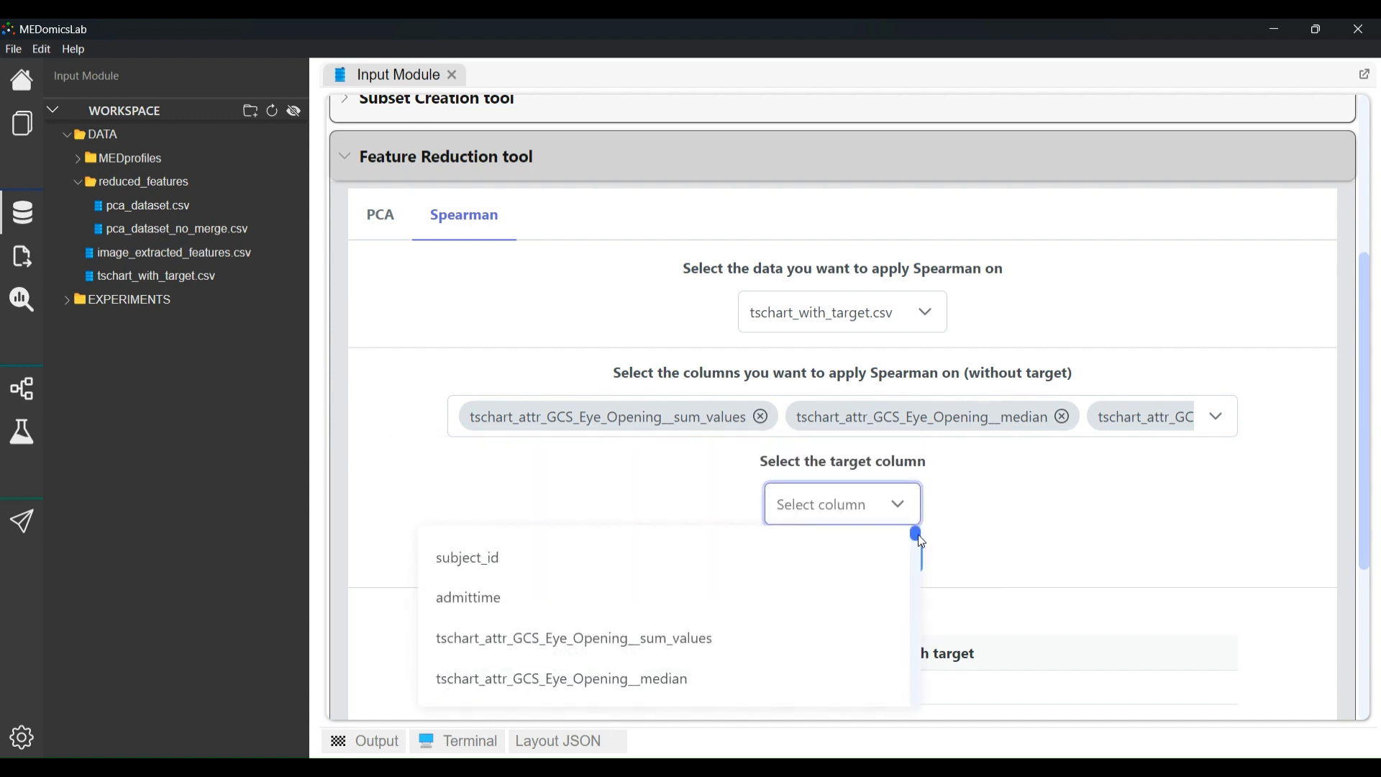
drag(918, 534, 918, 696)
click(786, 684)
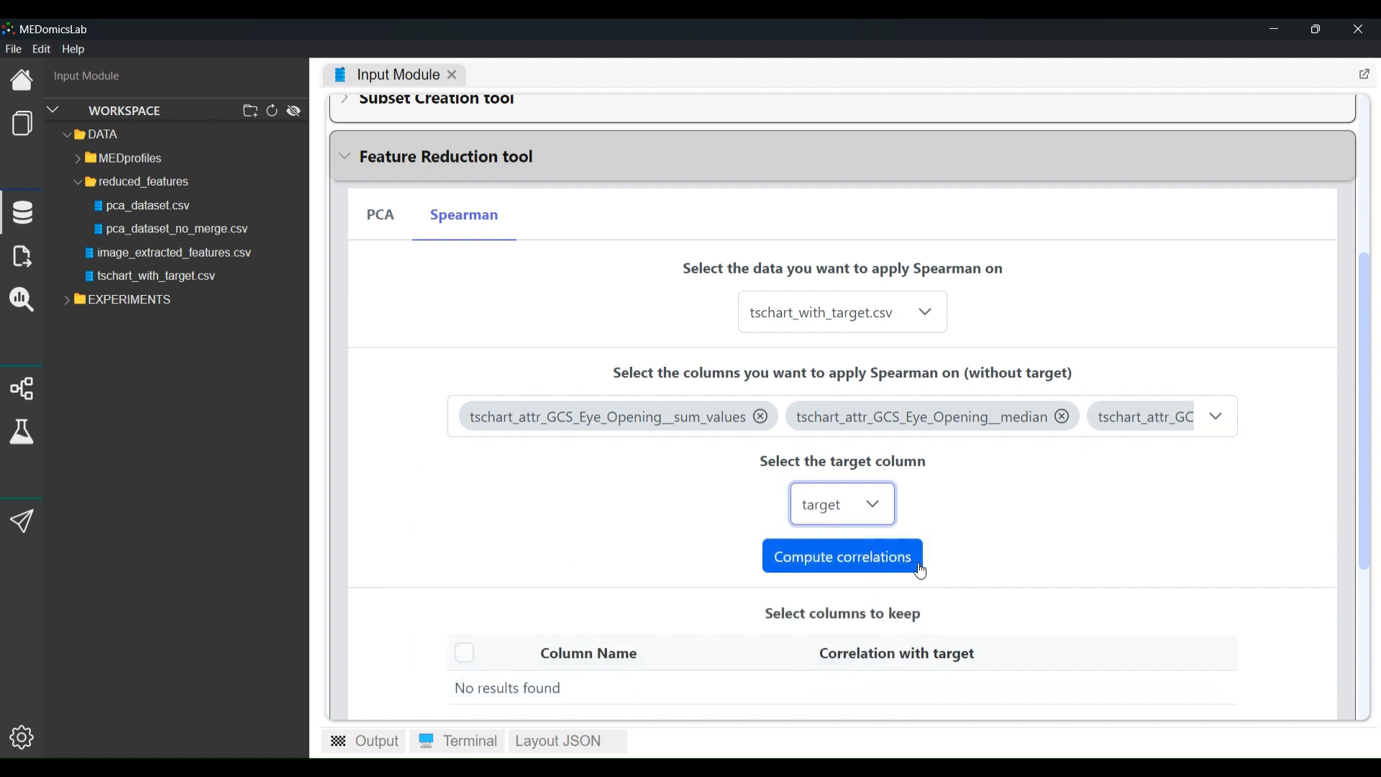
click(912, 563)
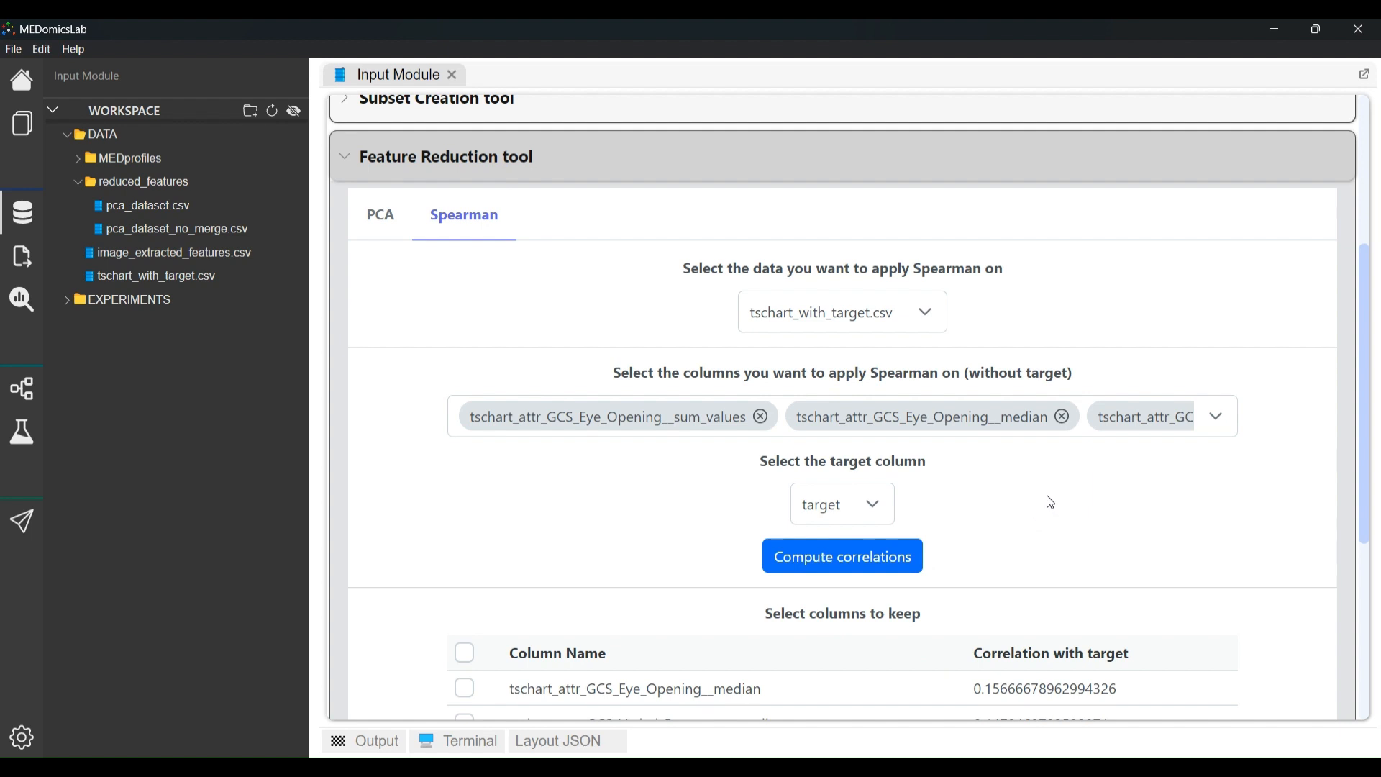
Review the columns' correlations with the target, from the first pages through to the last page
scroll(1050, 502, down, 4)
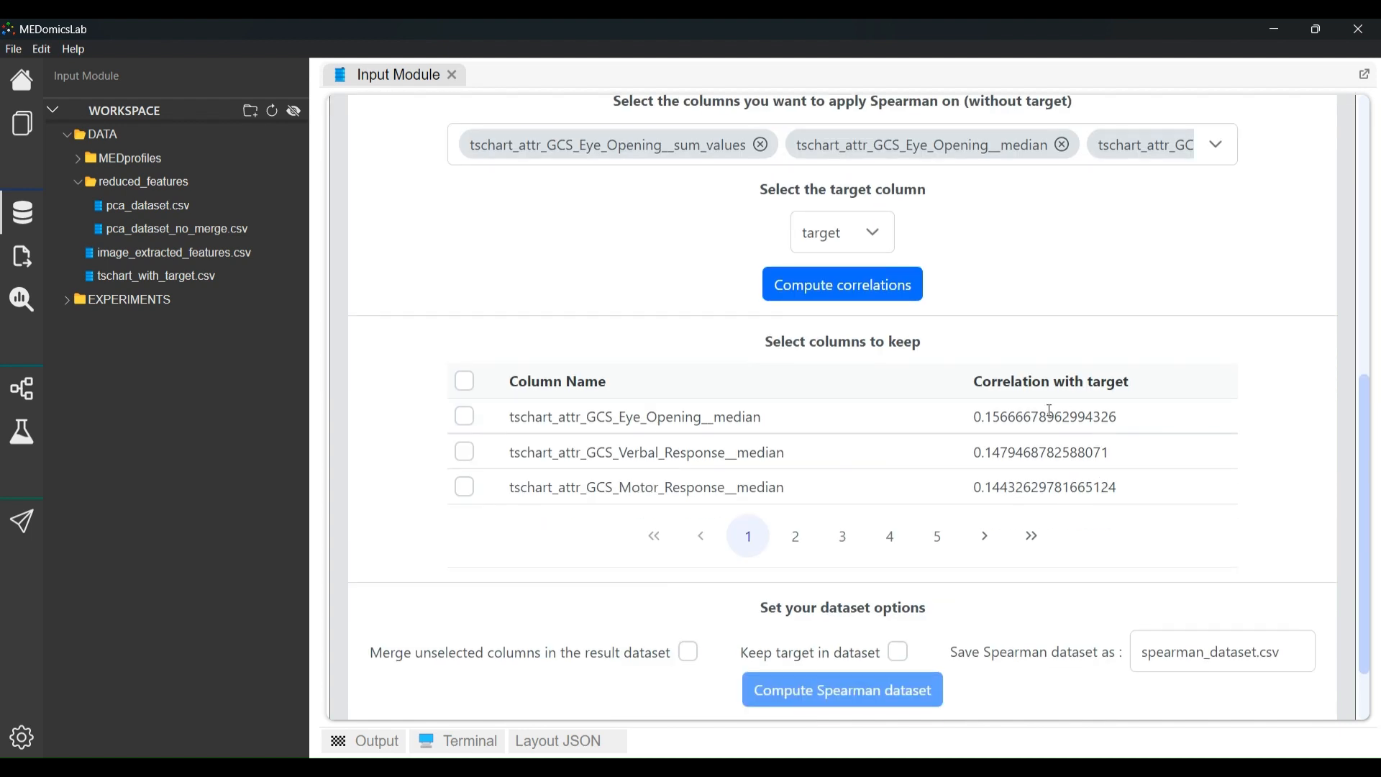
click(797, 545)
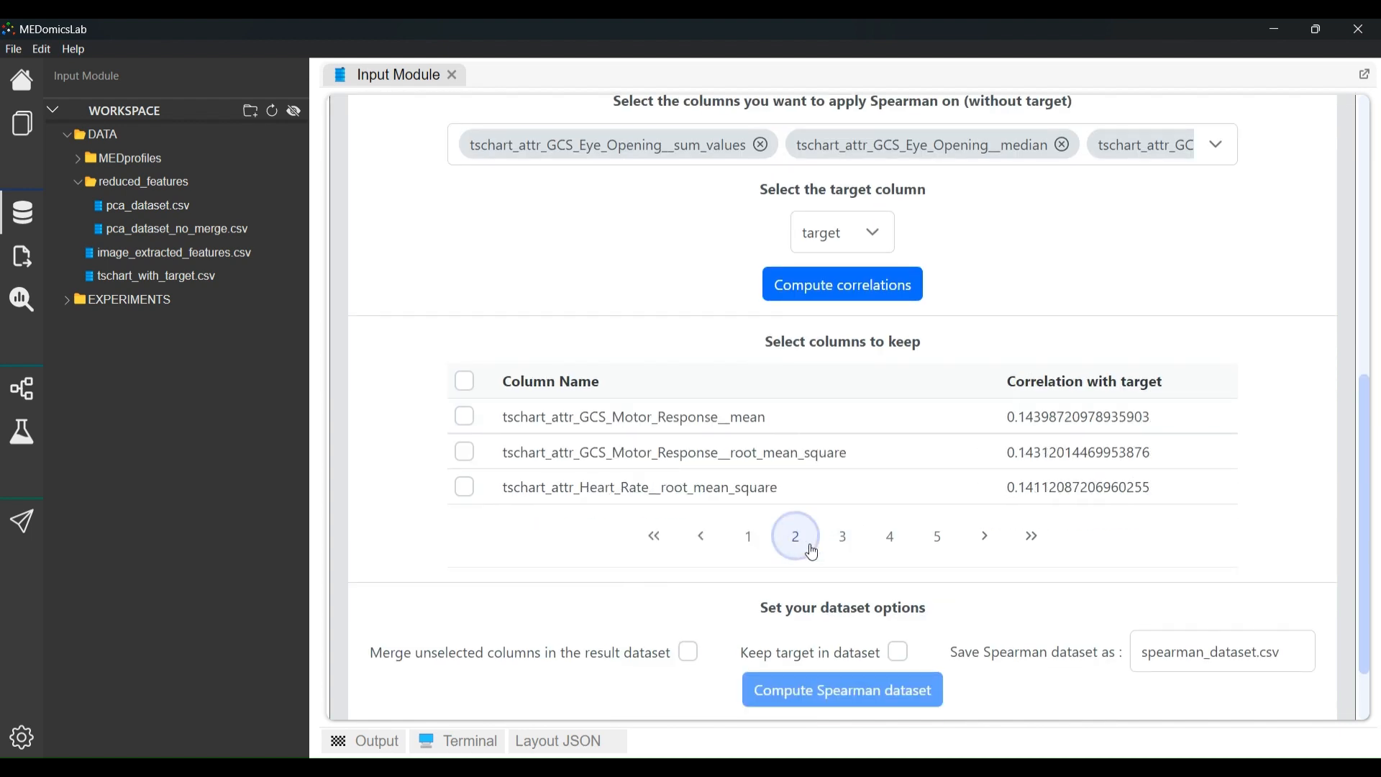
click(848, 547)
click(891, 547)
click(1033, 537)
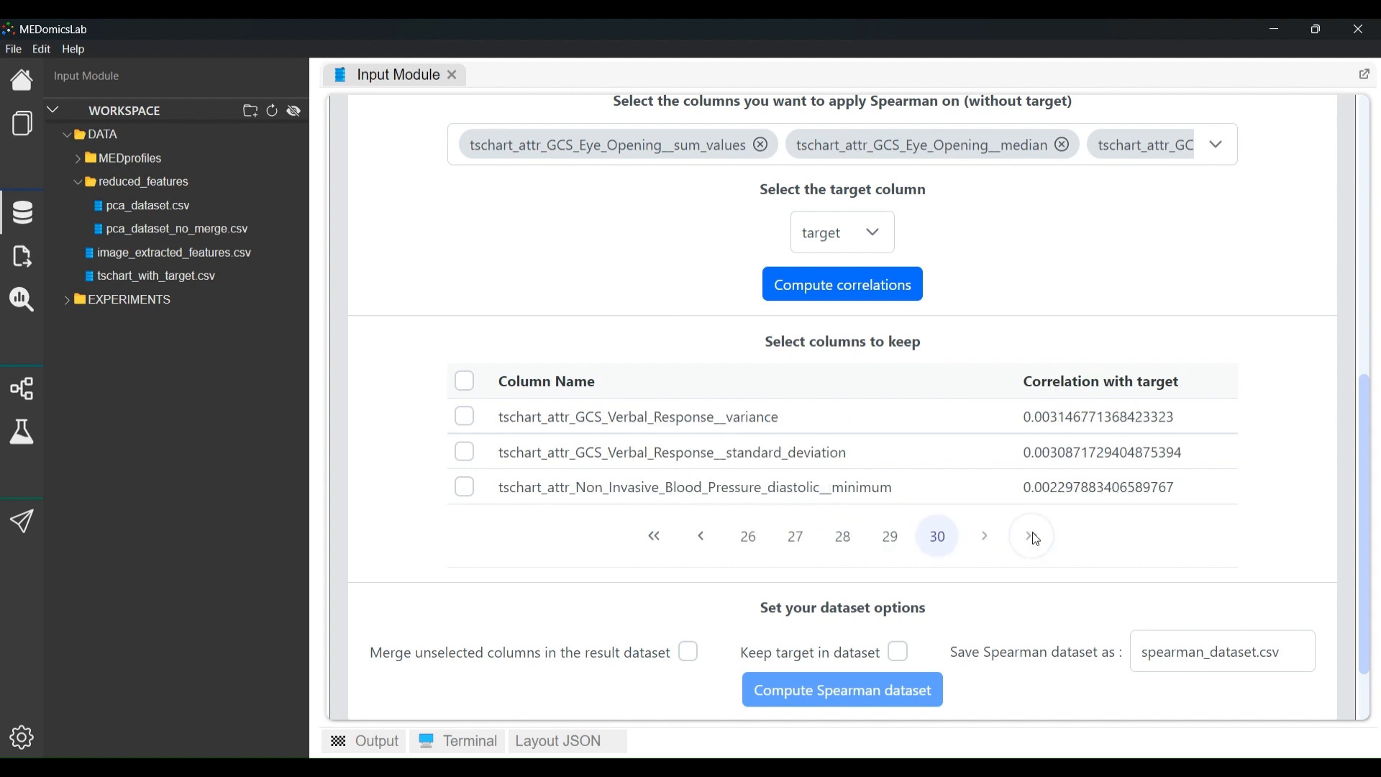
Select the six columns on the first two pages of the correlation table as the columns to keep
click(657, 554)
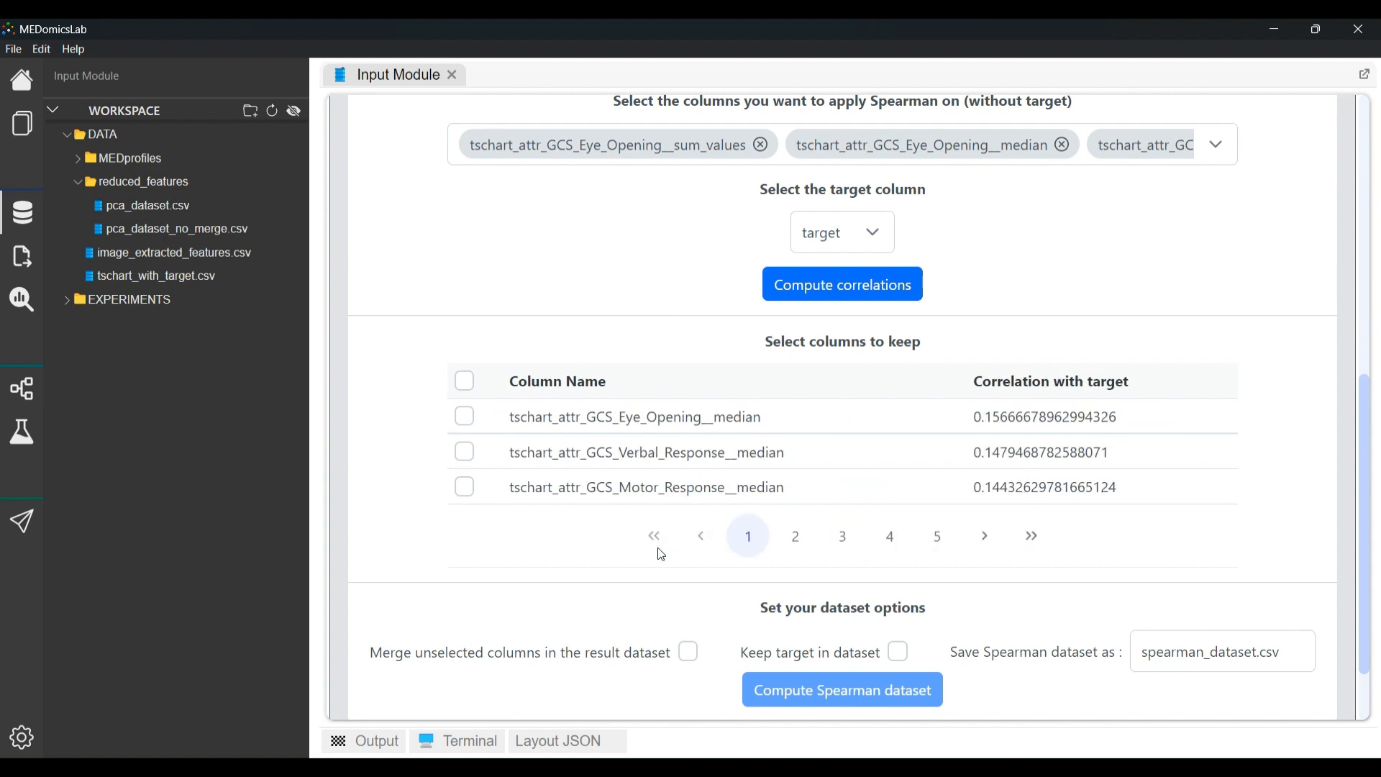
click(465, 423)
click(465, 451)
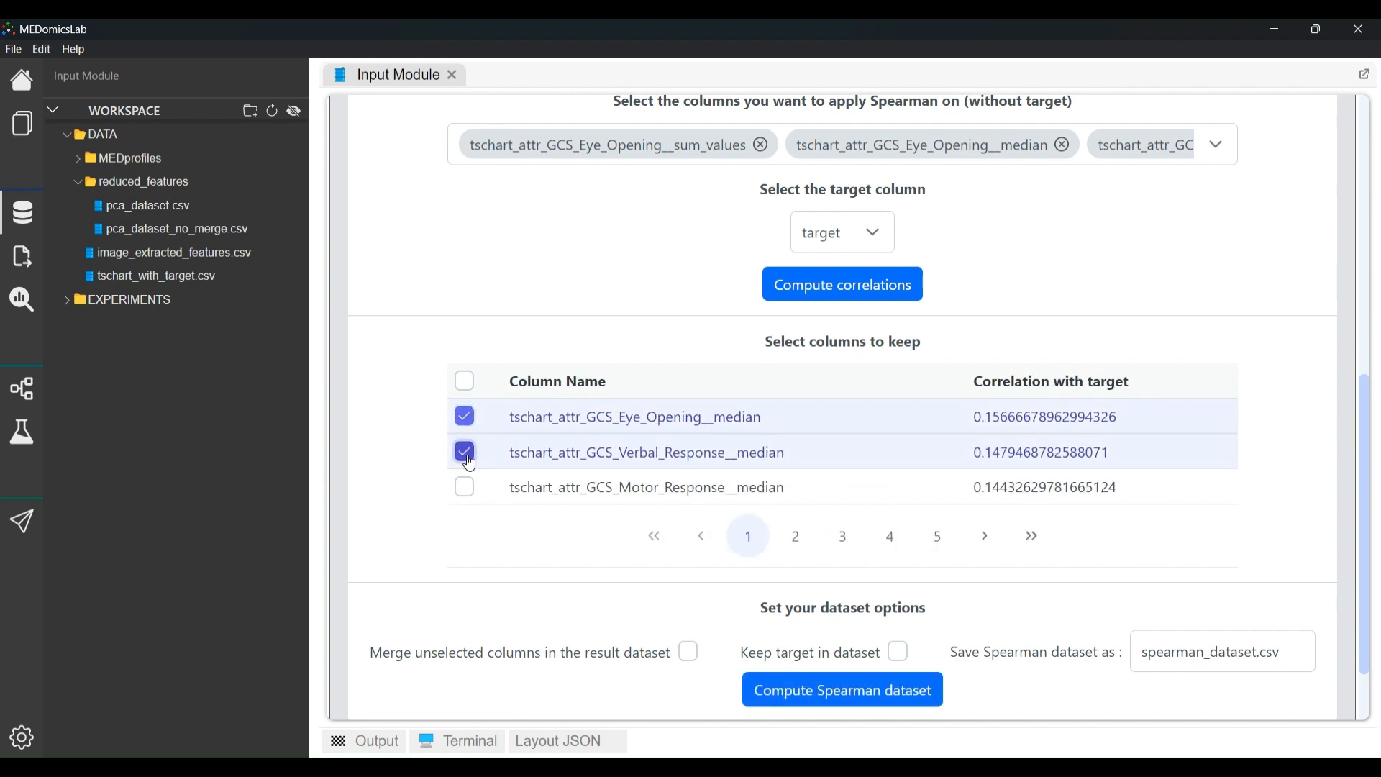
click(464, 487)
click(795, 537)
click(464, 417)
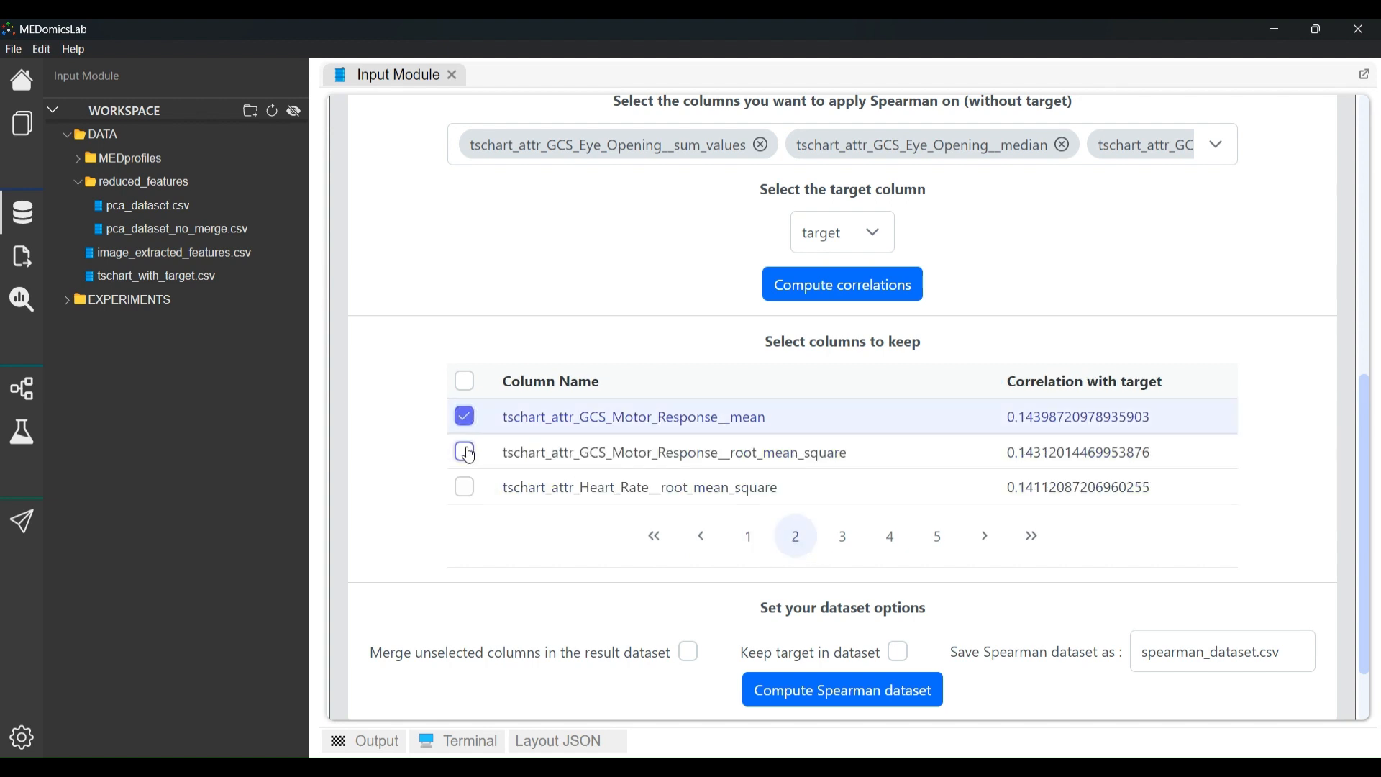
click(464, 452)
click(464, 497)
Compute the Spearman dataset as spearman_dataset.csv, merging the unselected columns and keeping the target
scroll(1070, 484, down, 2)
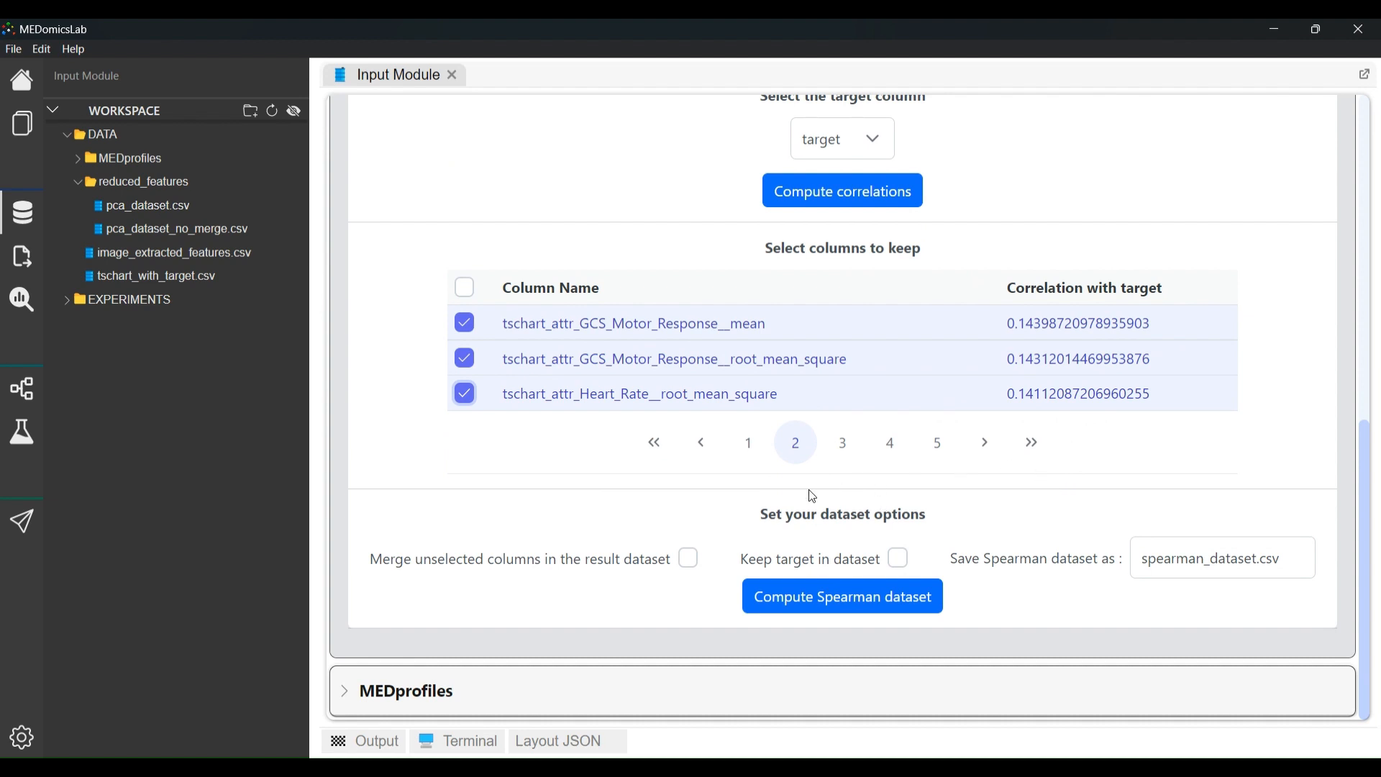
click(689, 569)
click(906, 566)
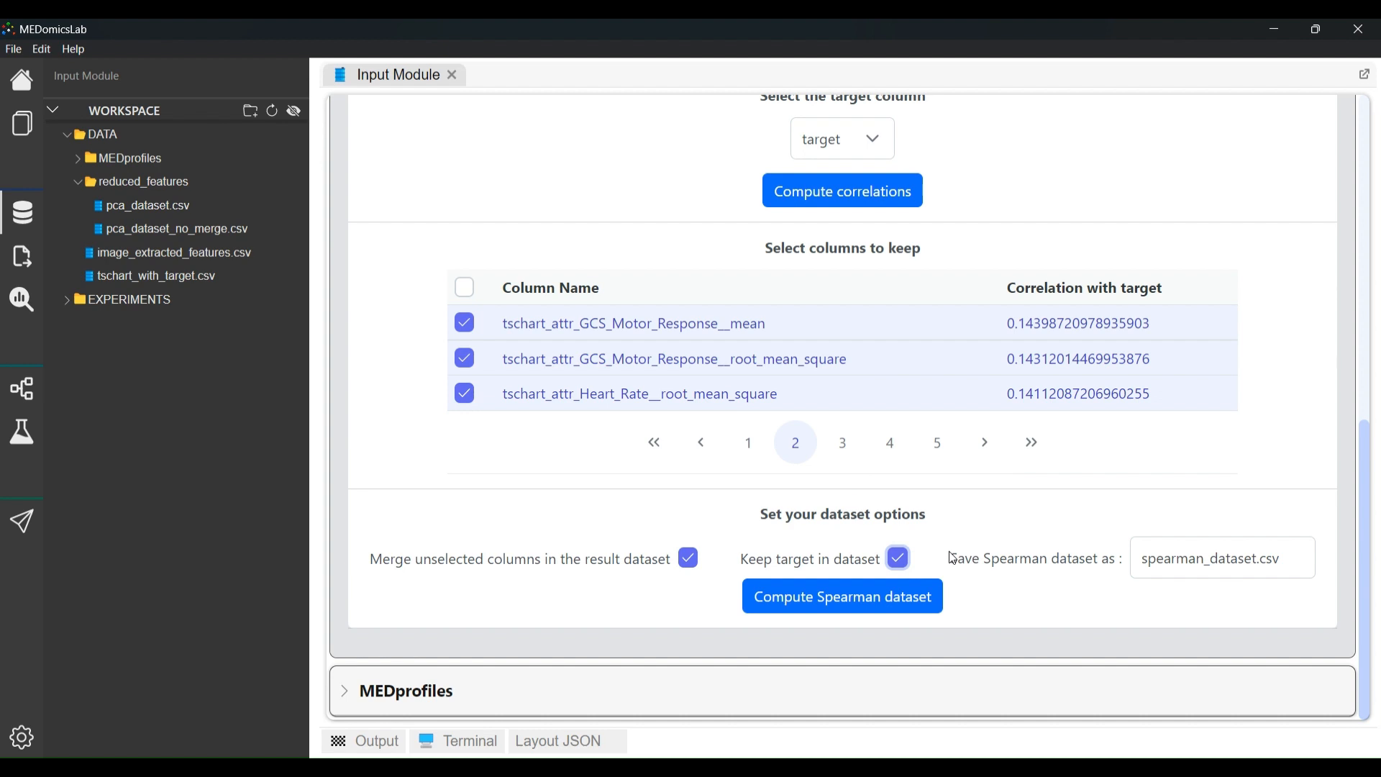
click(910, 595)
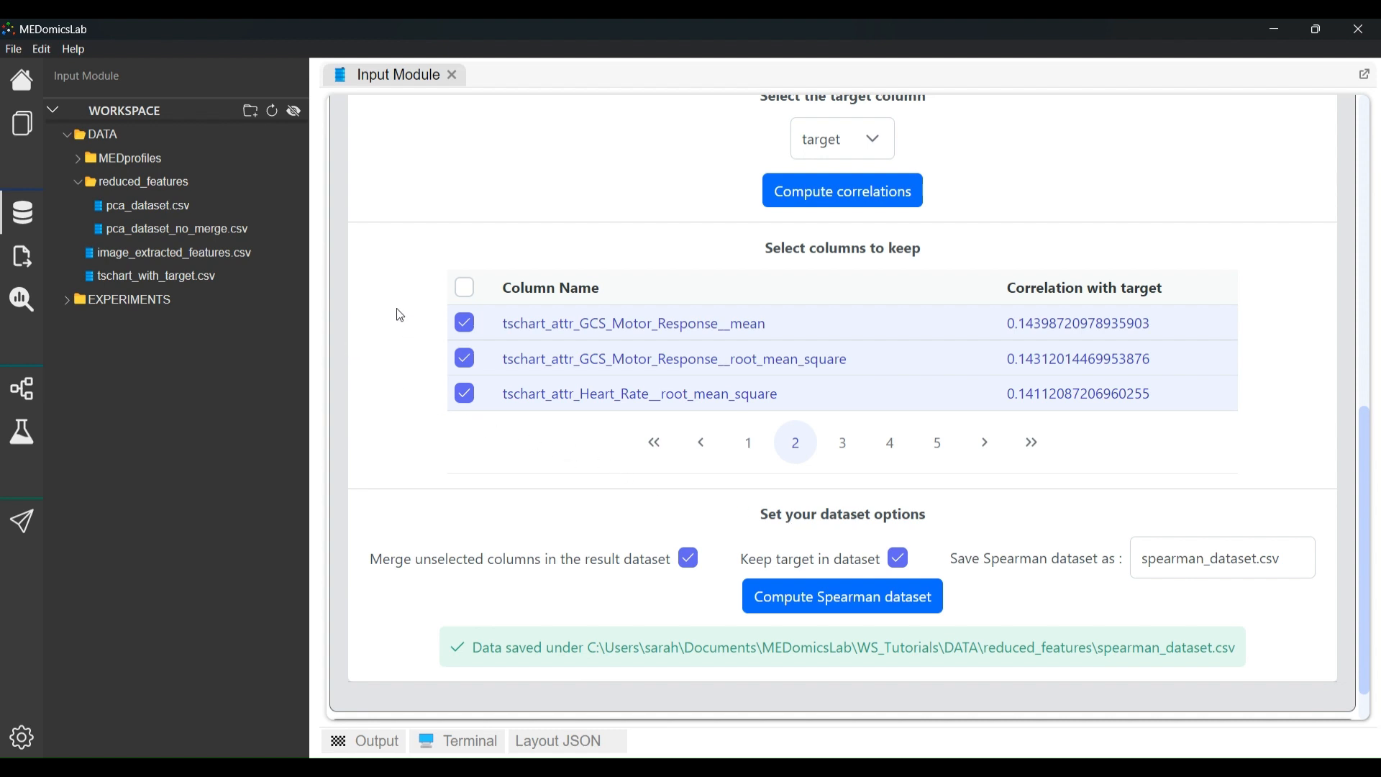
Refresh the workspace, examine spearman_dataset.csv from the reduced_features folder through to its last column, and close it
click(272, 112)
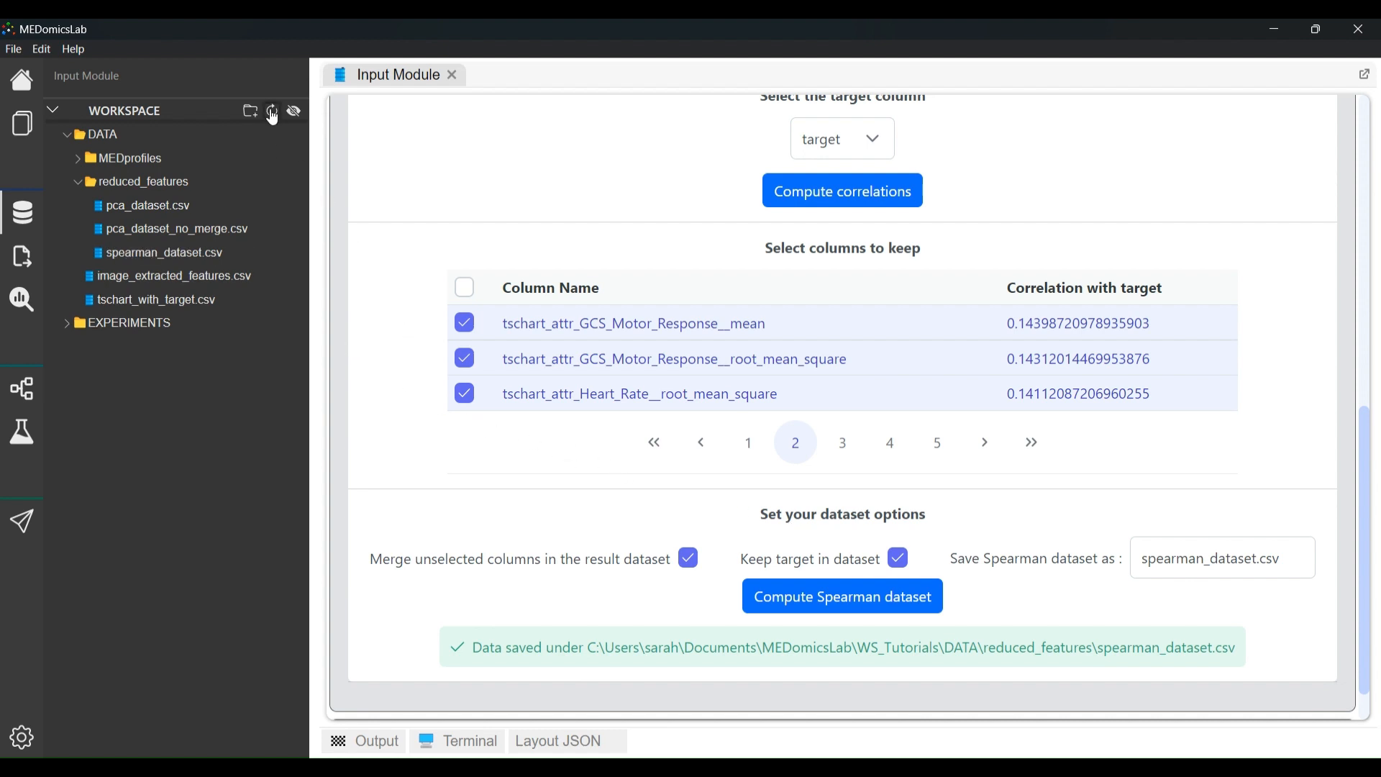
double_click(177, 260)
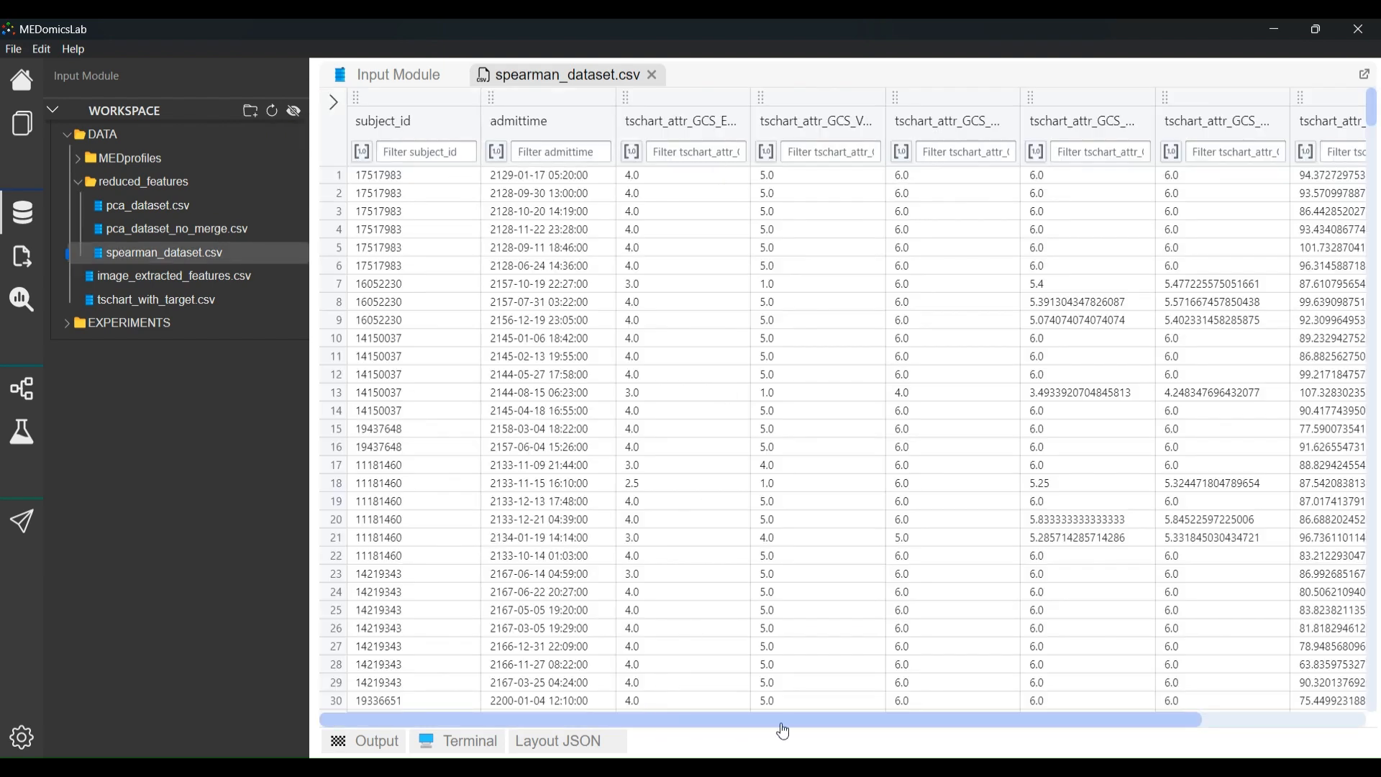
drag(974, 725, 1375, 709)
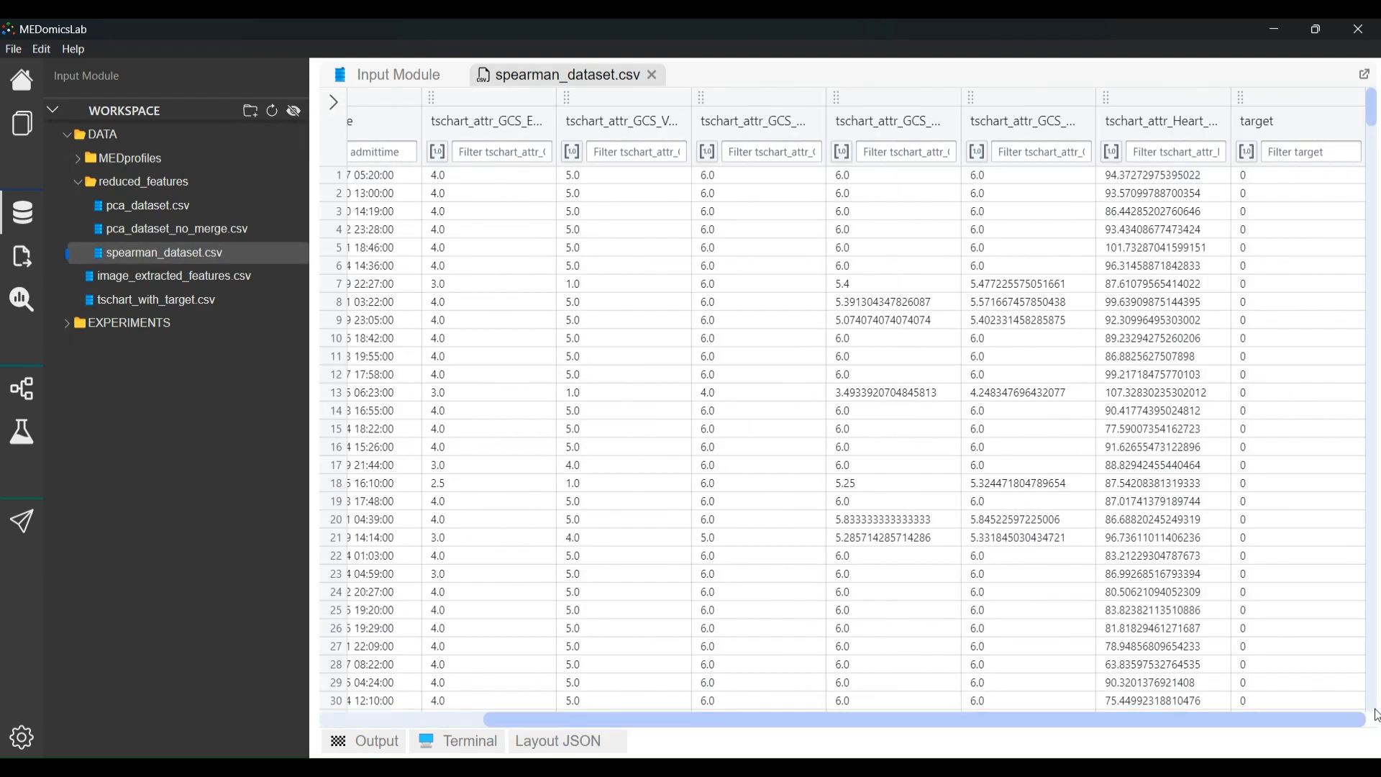
click(652, 76)
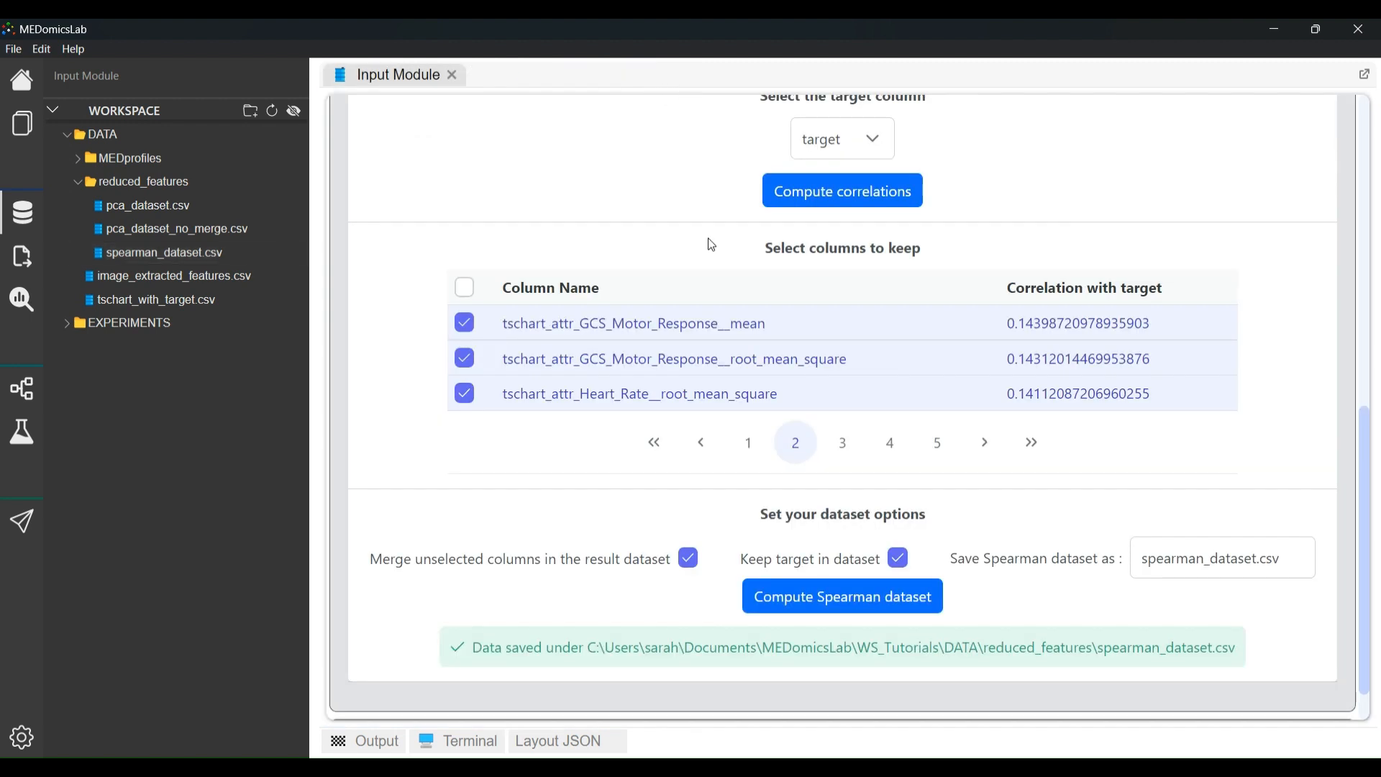
Recompute the Spearman dataset as spearman_dataset.csv without merging the unselected columns or keeping the target
click(689, 559)
click(898, 558)
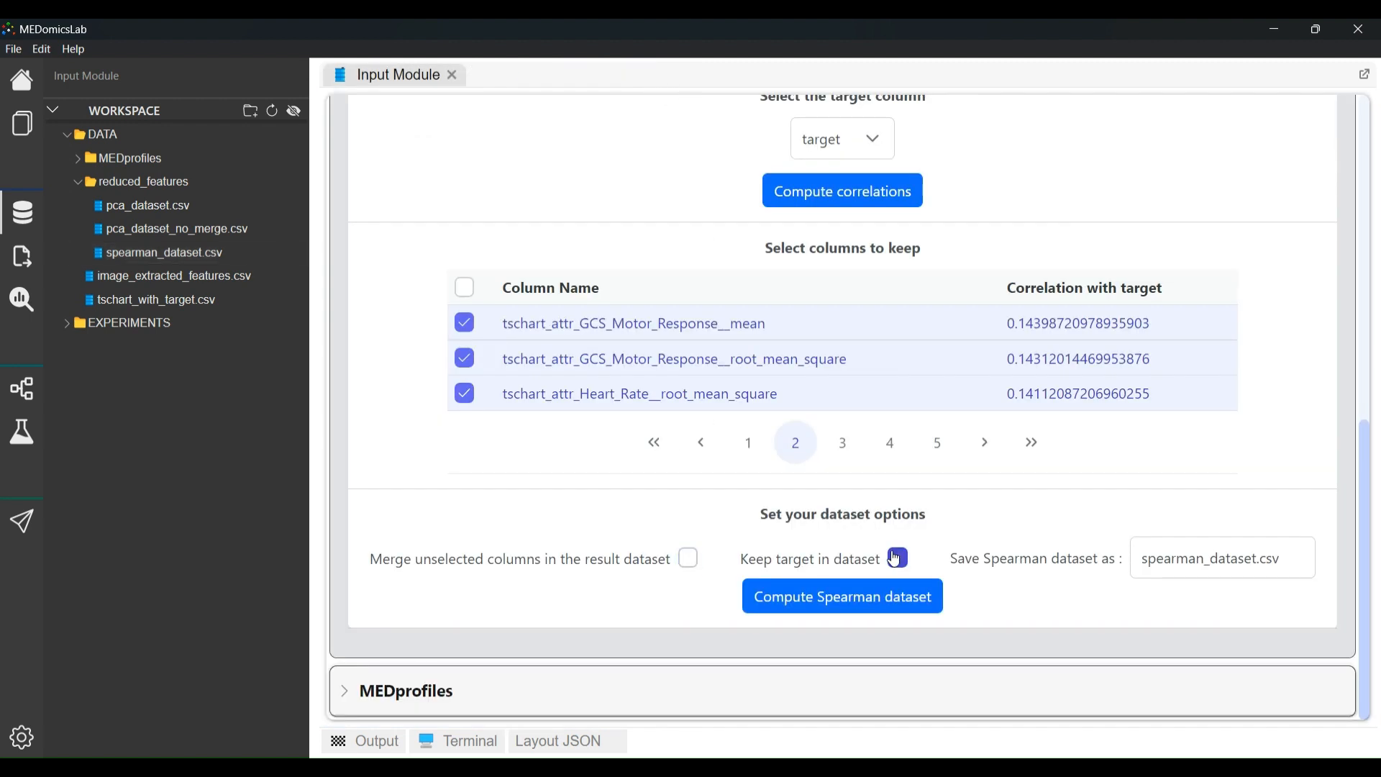
click(855, 608)
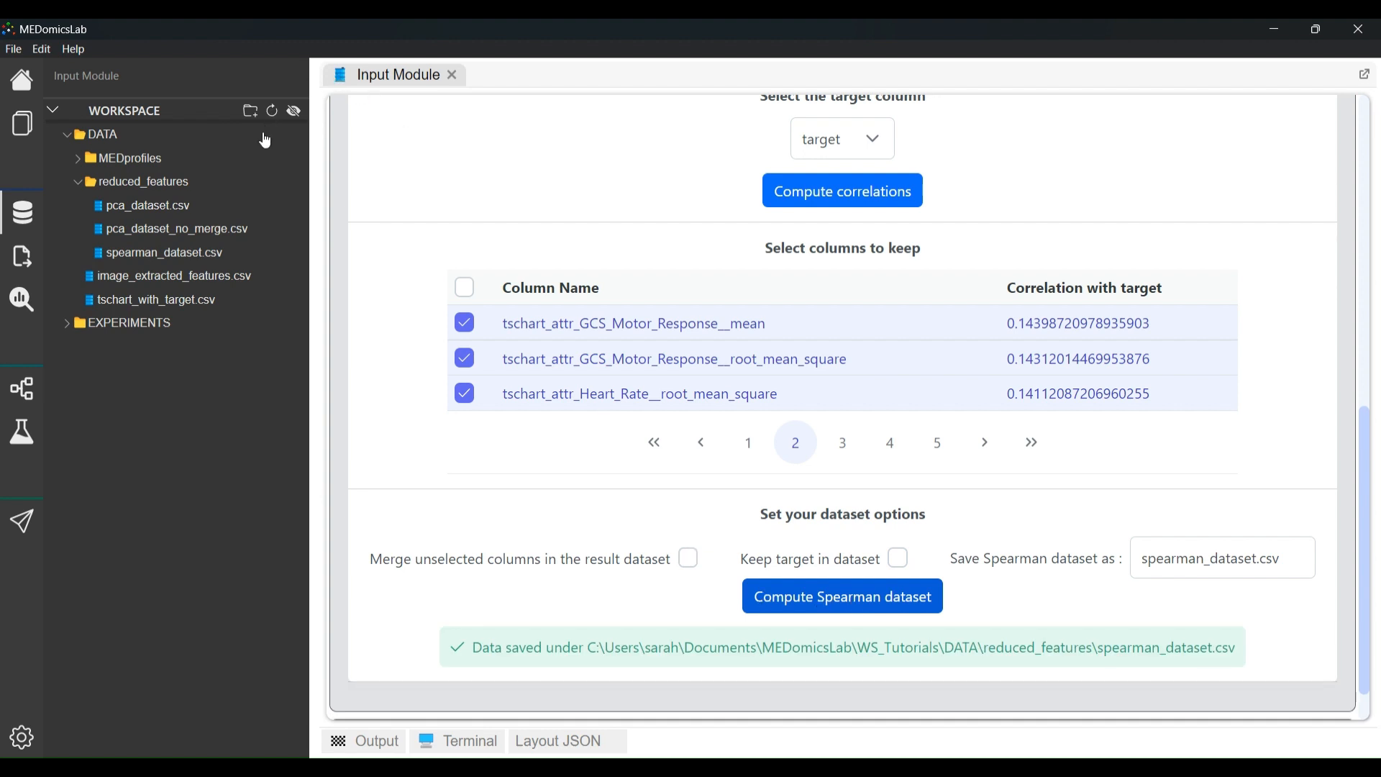
Reload the reduced_features folder's contents, check the columns of the recomputed spearman_dataset.csv, and close the file
click(80, 184)
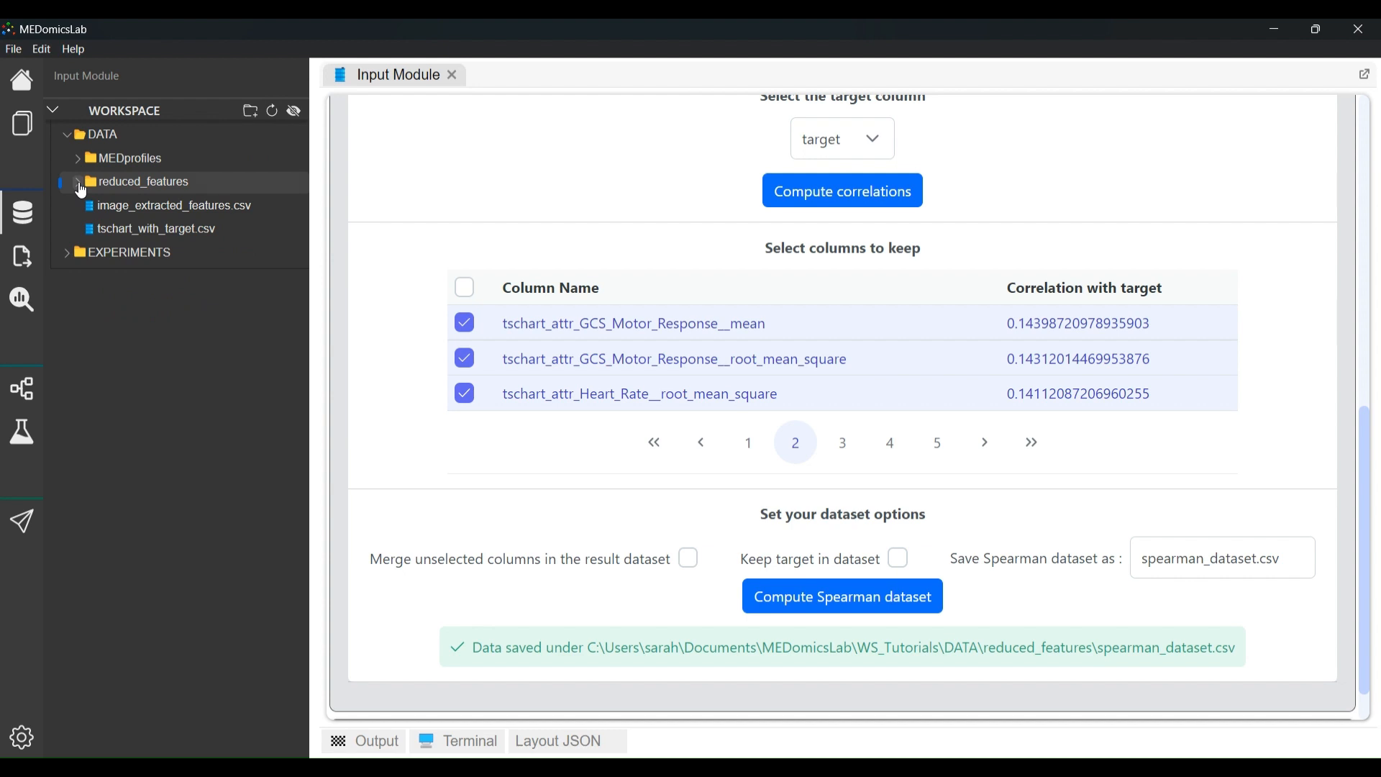
click(78, 185)
double_click(176, 253)
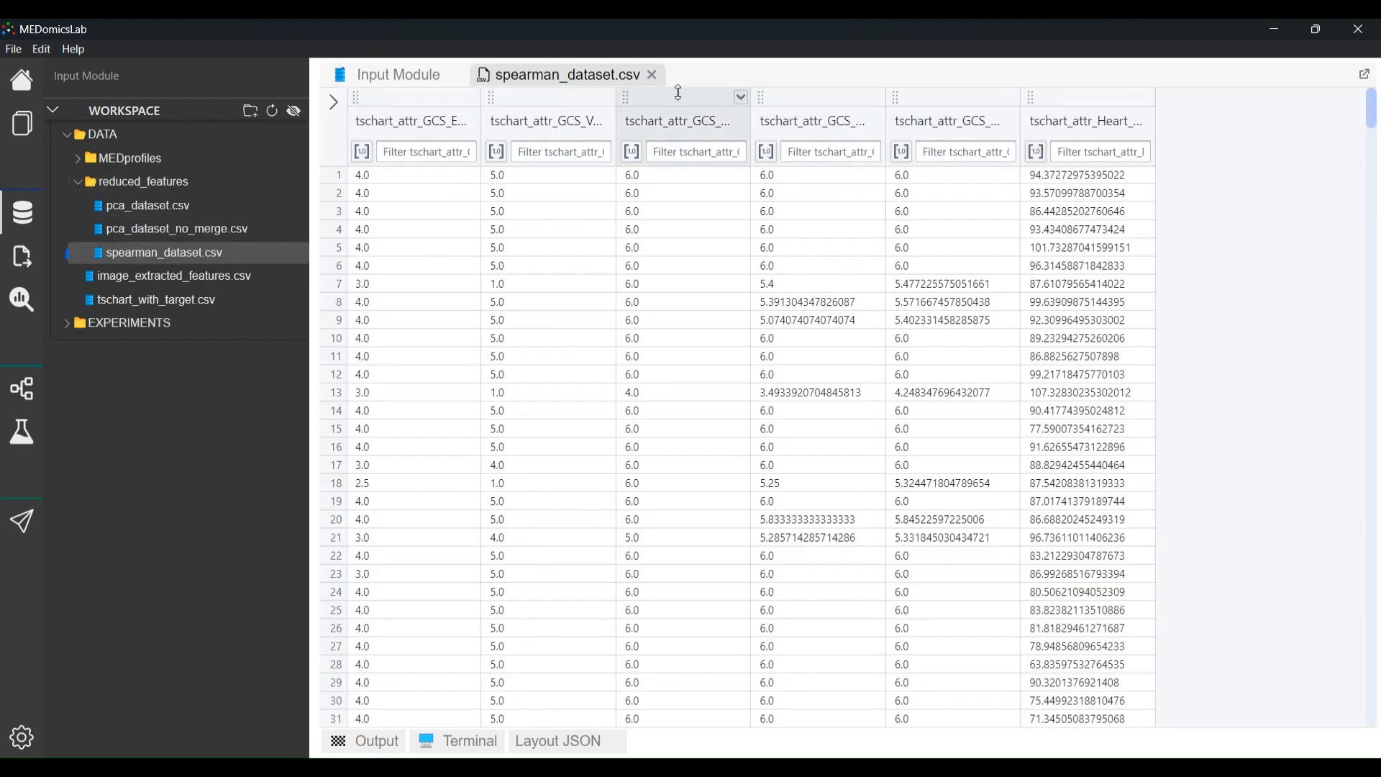
click(652, 75)
Collapse the Feature Reduction tool section and the DATA folder in the workspace
scroll(891, 309, up, 5)
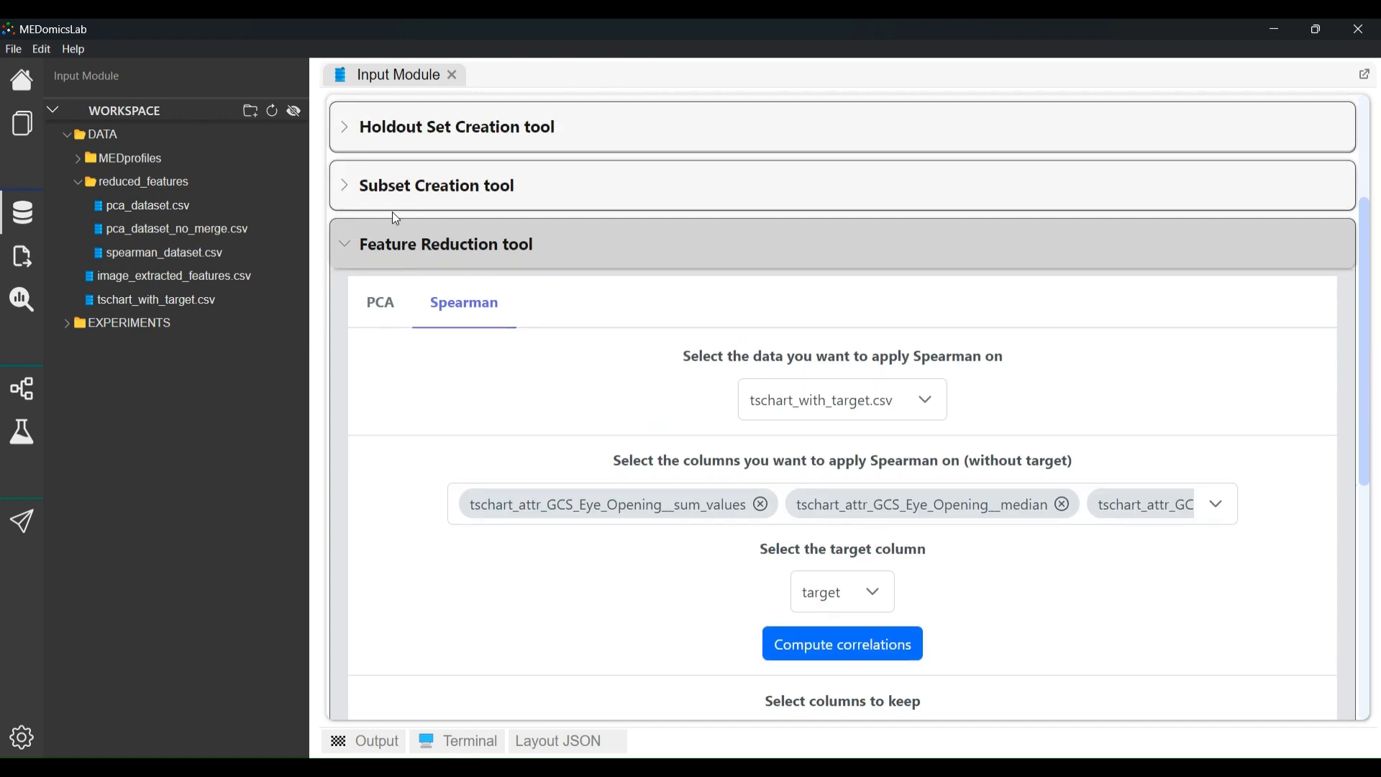
click(343, 245)
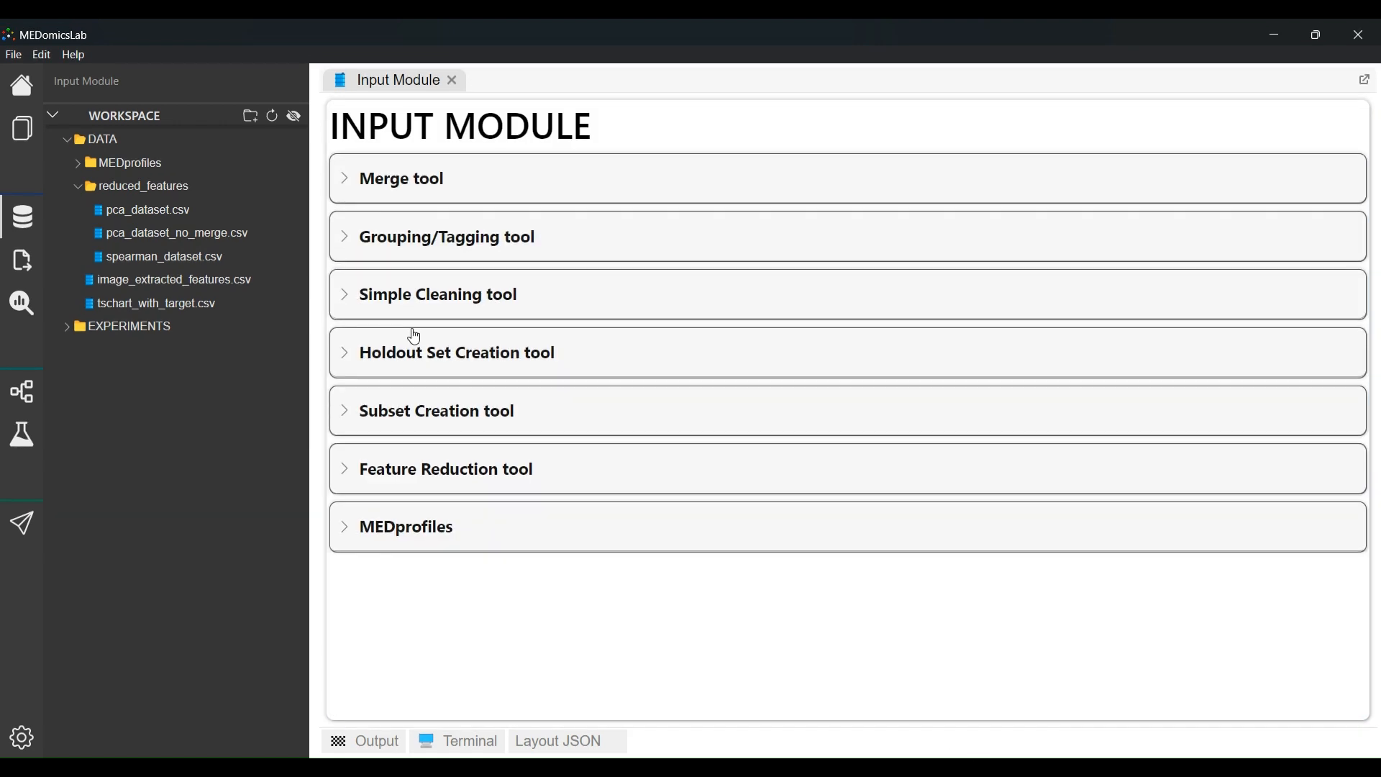
click(79, 144)
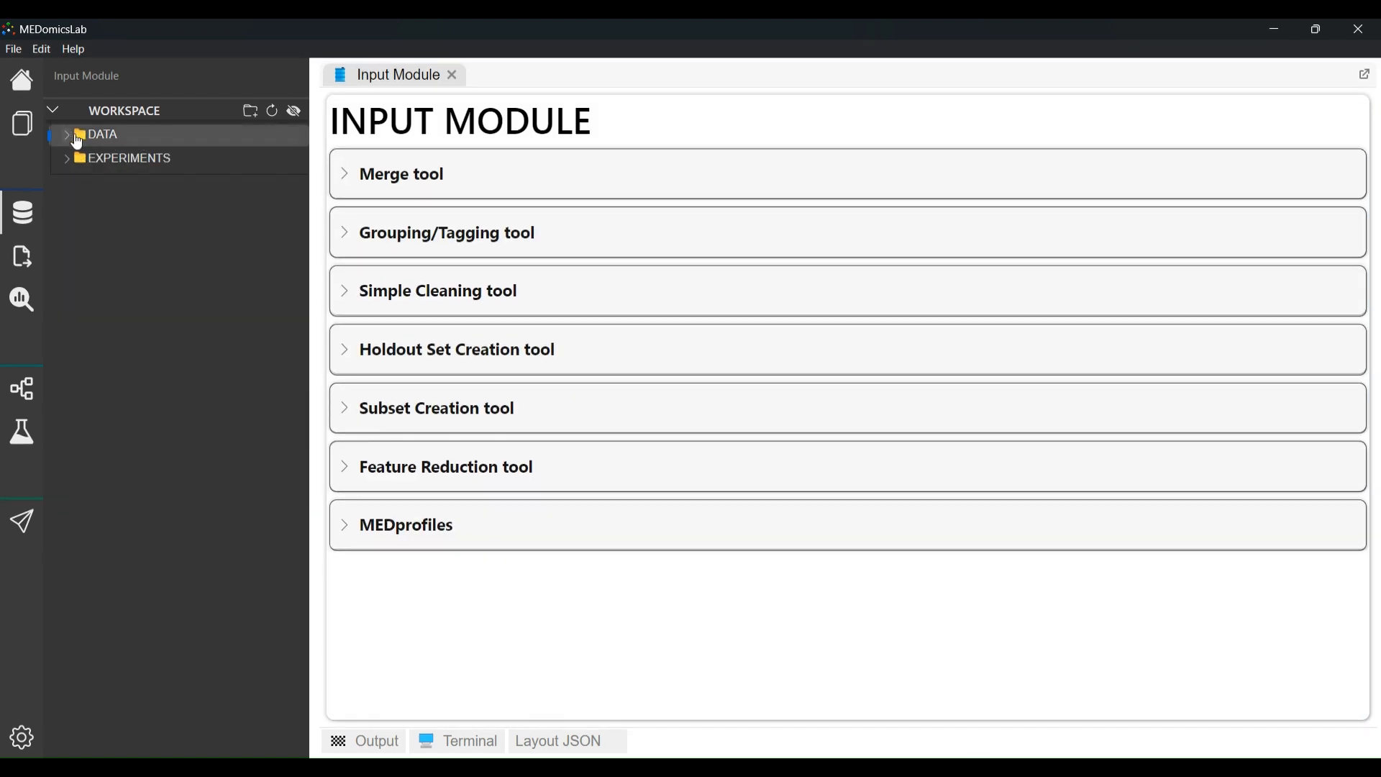